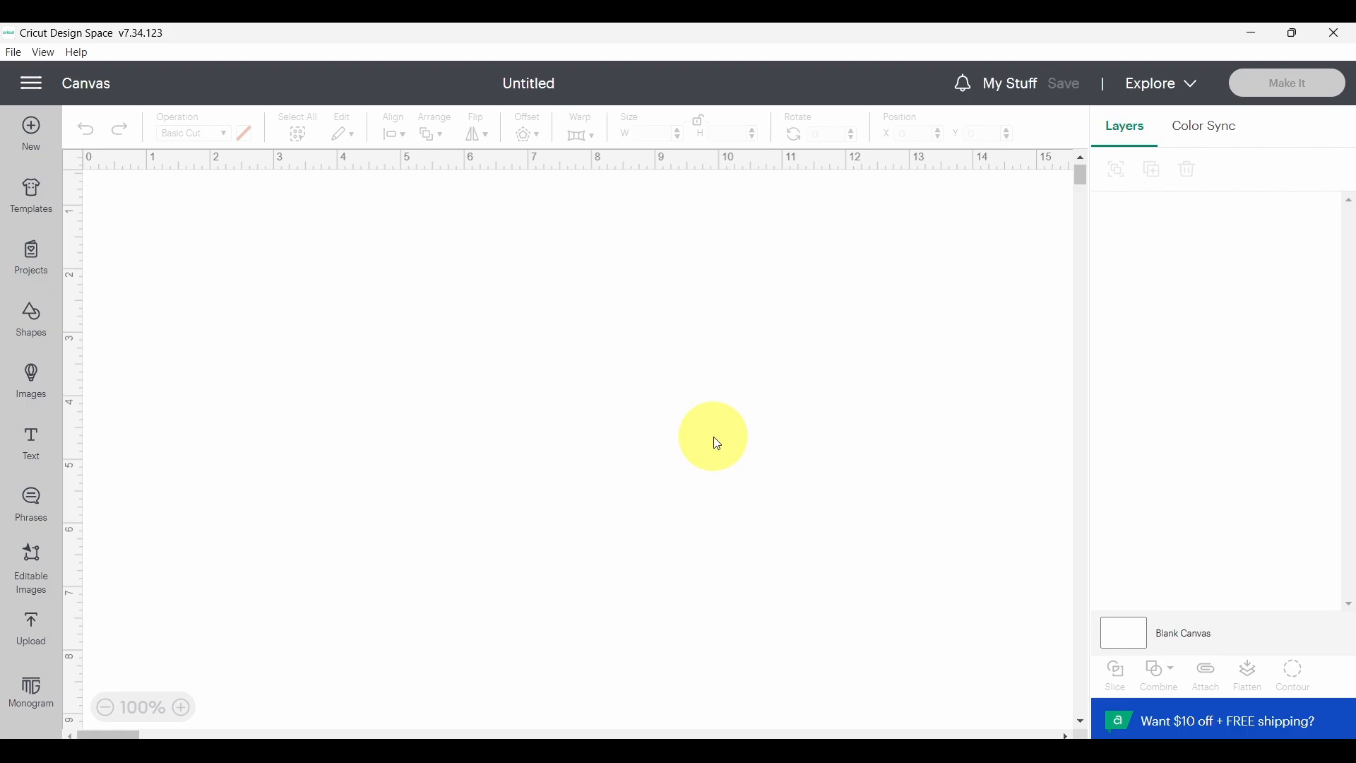
Step: Search the image library for "card" and limit the results to free images
{"action": "left_click", "coordinate": [32, 393]}
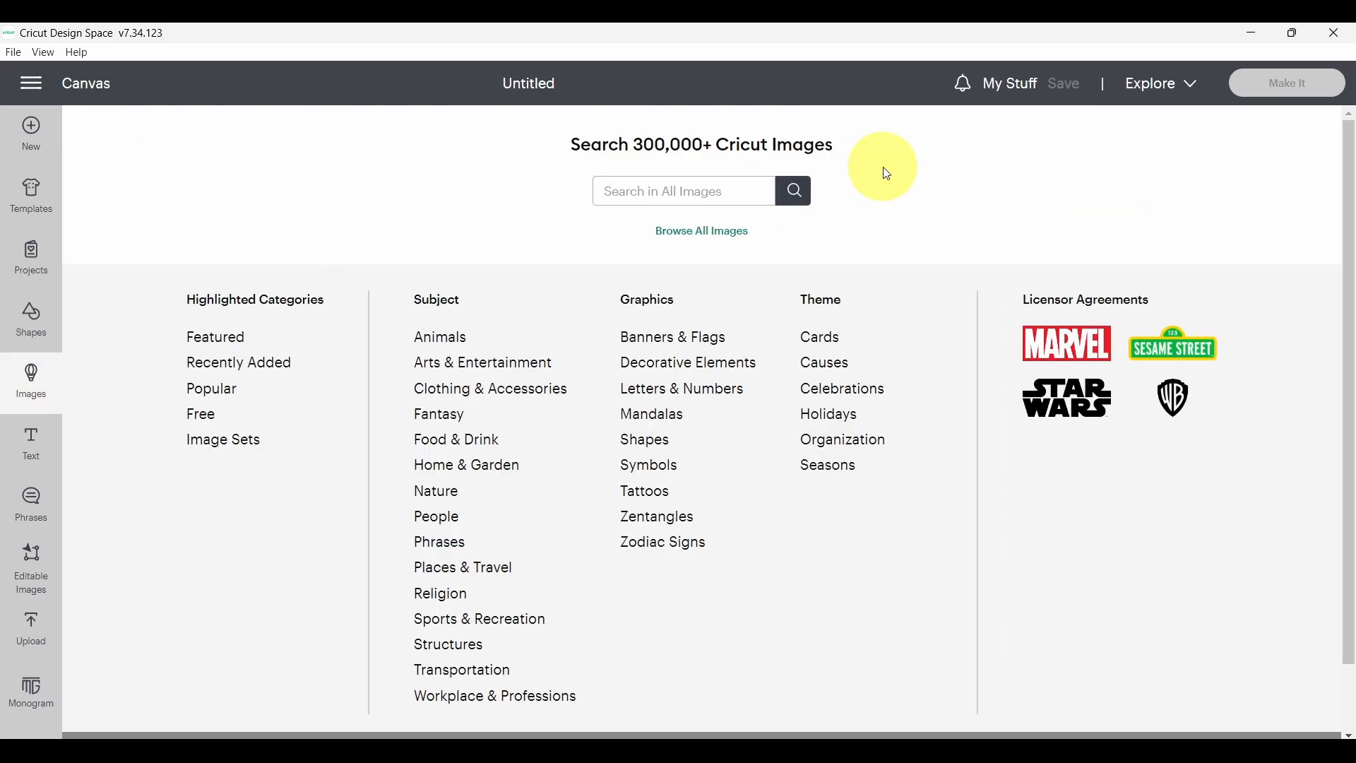
{"action": "type", "text": "cards"}
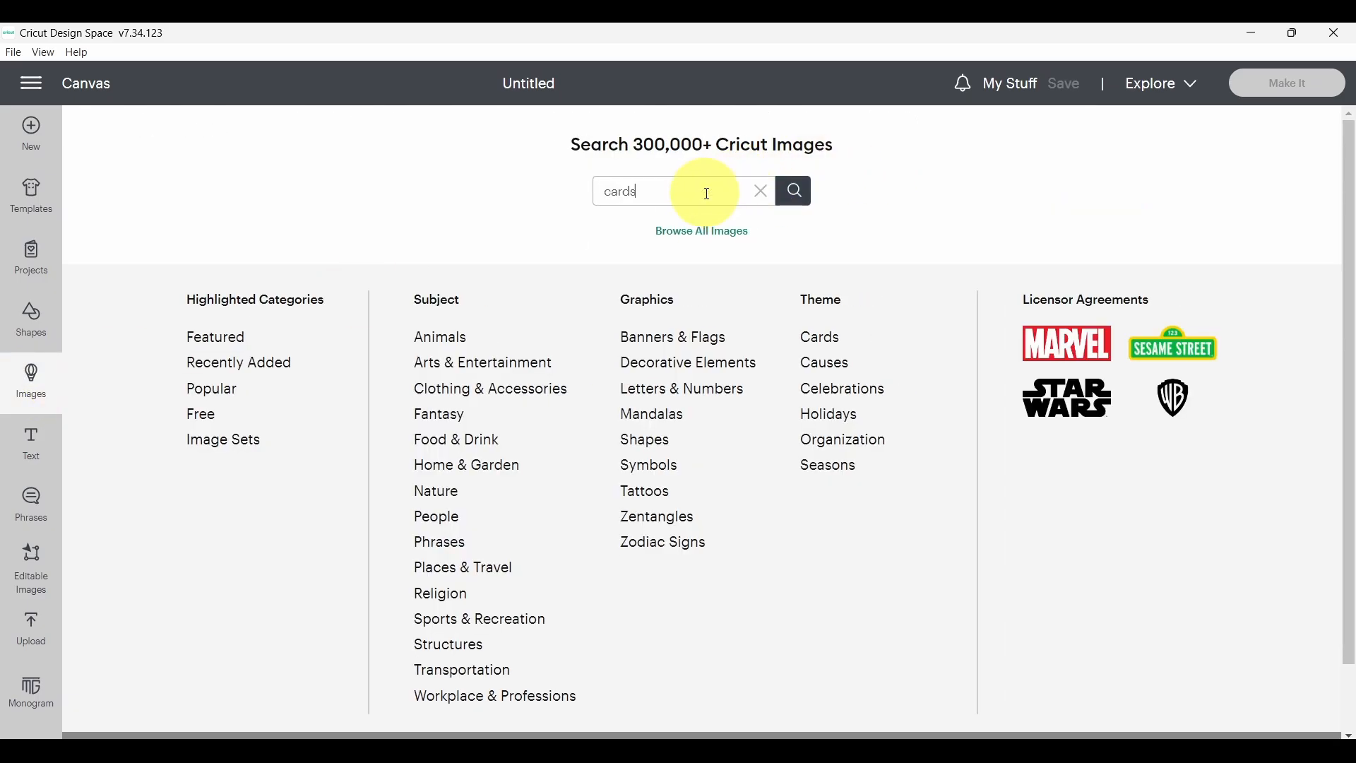
{"action": "key", "text": "Return"}
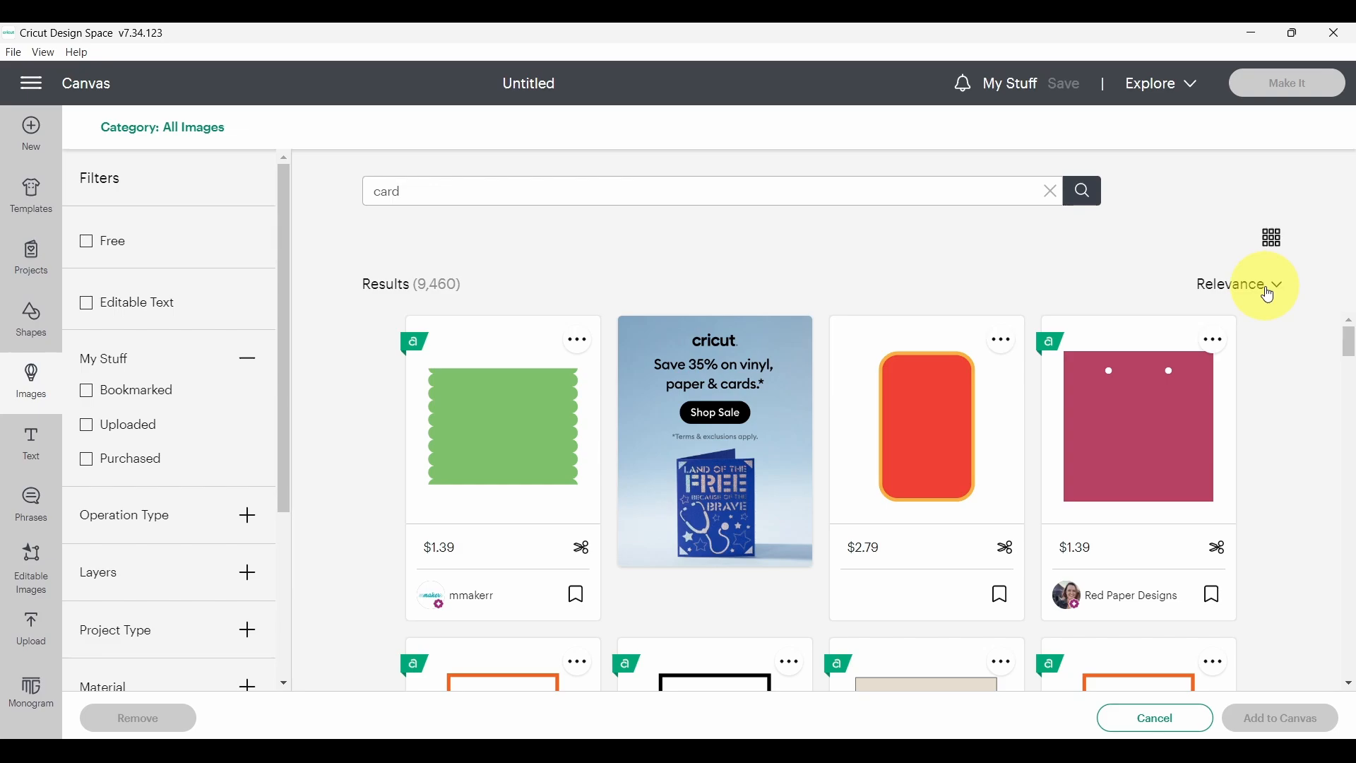
{"action": "left_click", "coordinate": [89, 247]}
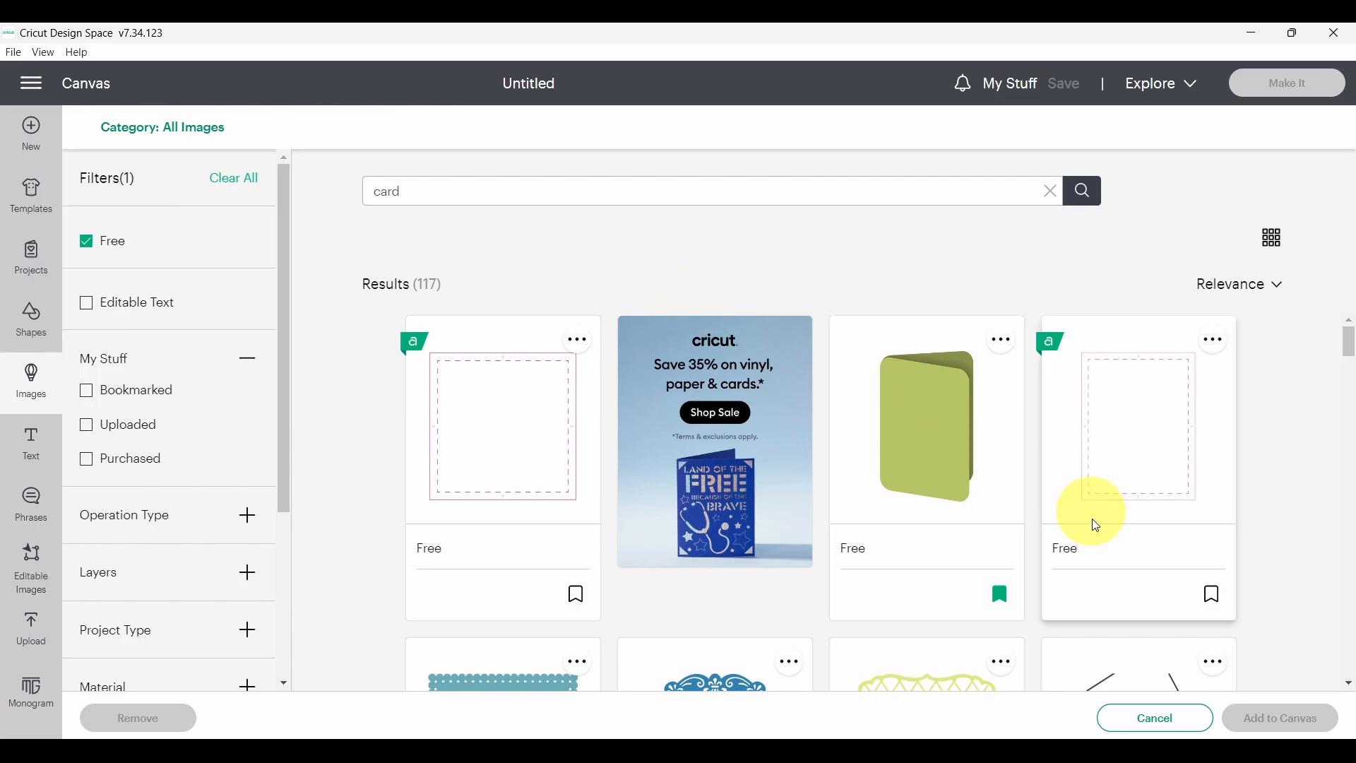
Step: Insert the free green folded card with rounded corners onto the canvas
{"action": "left_click", "coordinate": [927, 434]}
{"action": "scroll", "coordinate": [923, 424], "scroll_direction": "down", "scroll_amount": 4}
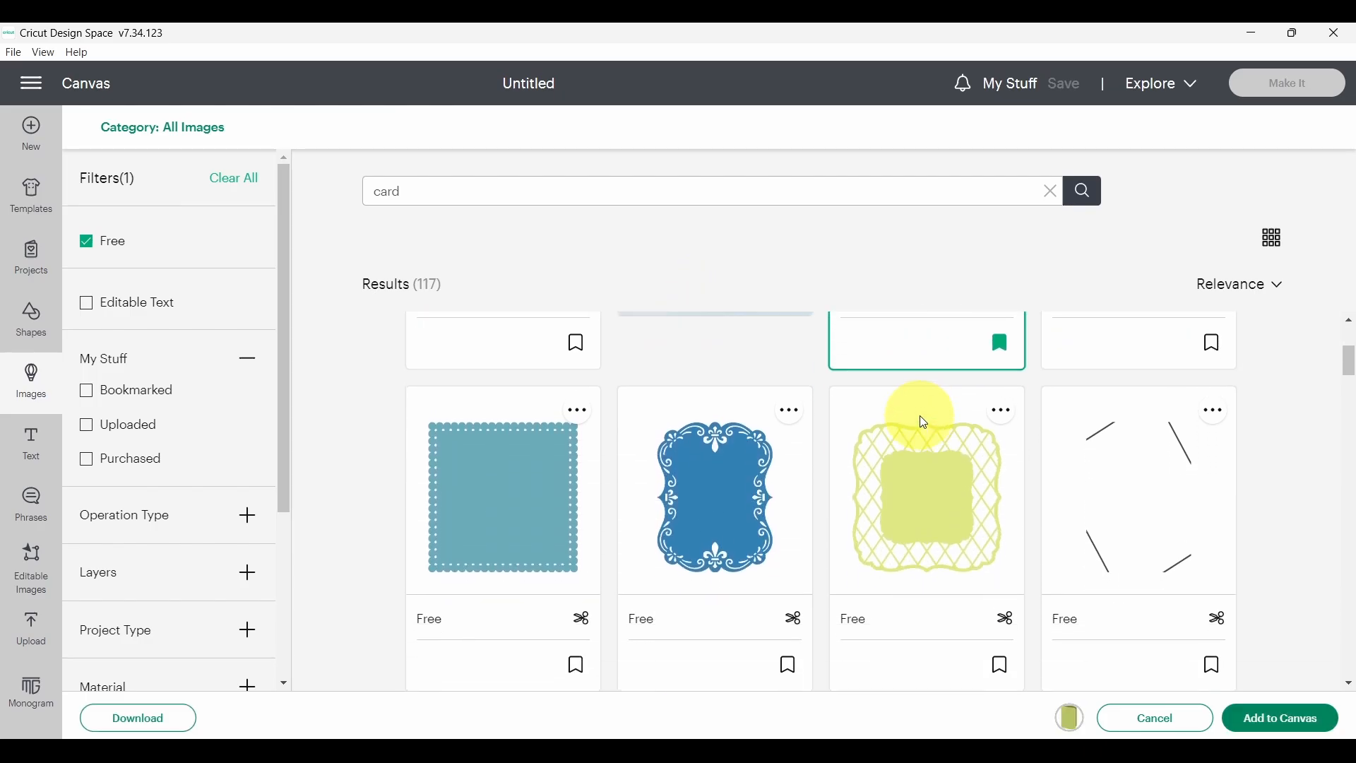
{"action": "scroll", "coordinate": [923, 424], "scroll_direction": "up", "scroll_amount": 4}
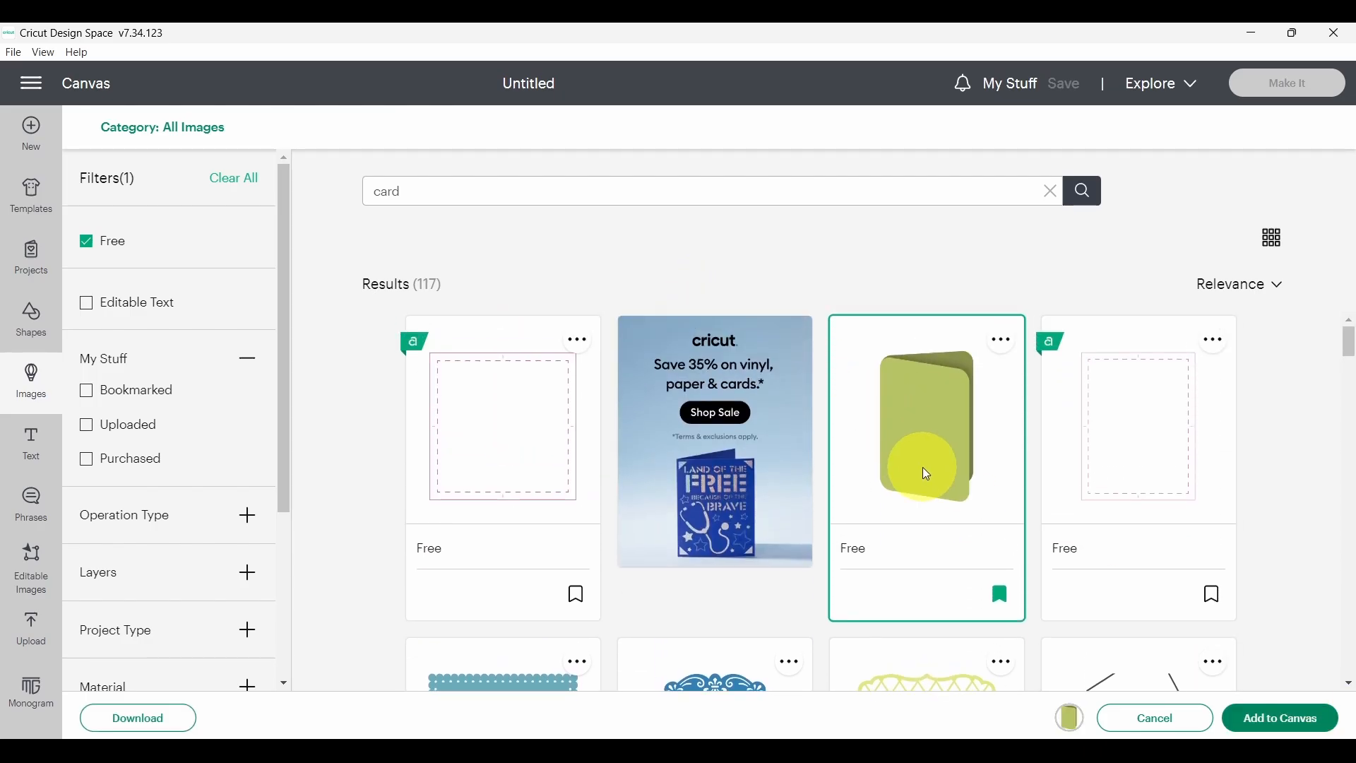
{"action": "scroll", "coordinate": [923, 469], "scroll_direction": "down", "scroll_amount": 6}
{"action": "scroll", "coordinate": [926, 470], "scroll_direction": "up", "scroll_amount": 6}
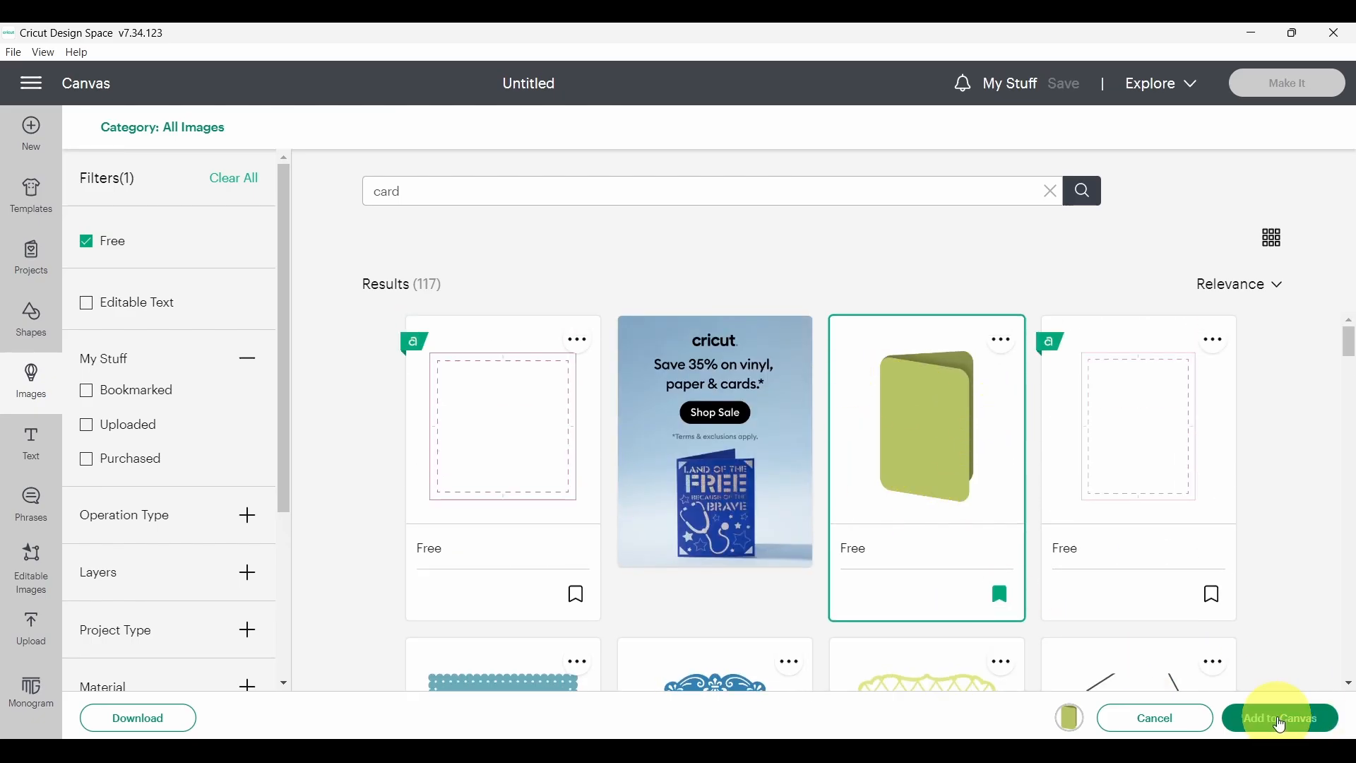
{"action": "left_click", "coordinate": [1280, 721]}
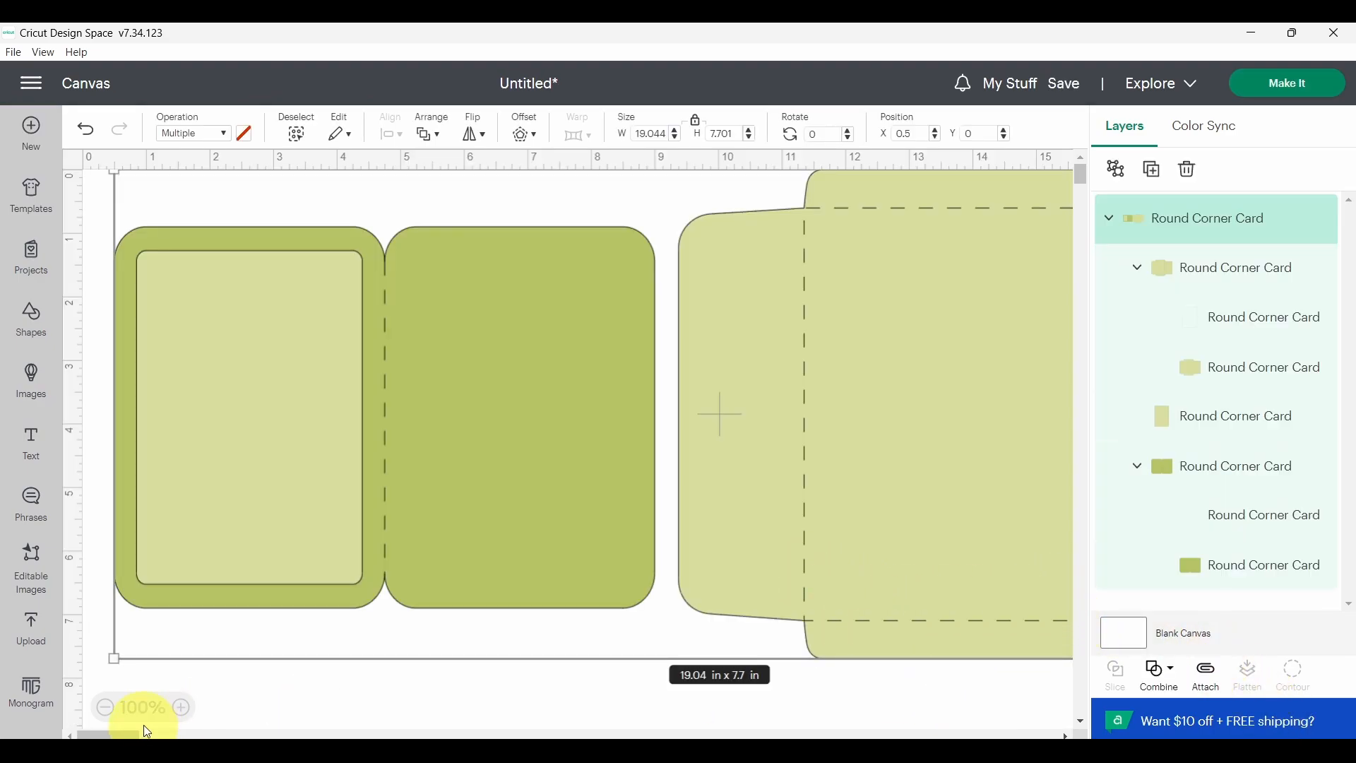
Step: Ungroup the inserted card set and delete its envelope piece
{"action": "left_click", "coordinate": [105, 707]}
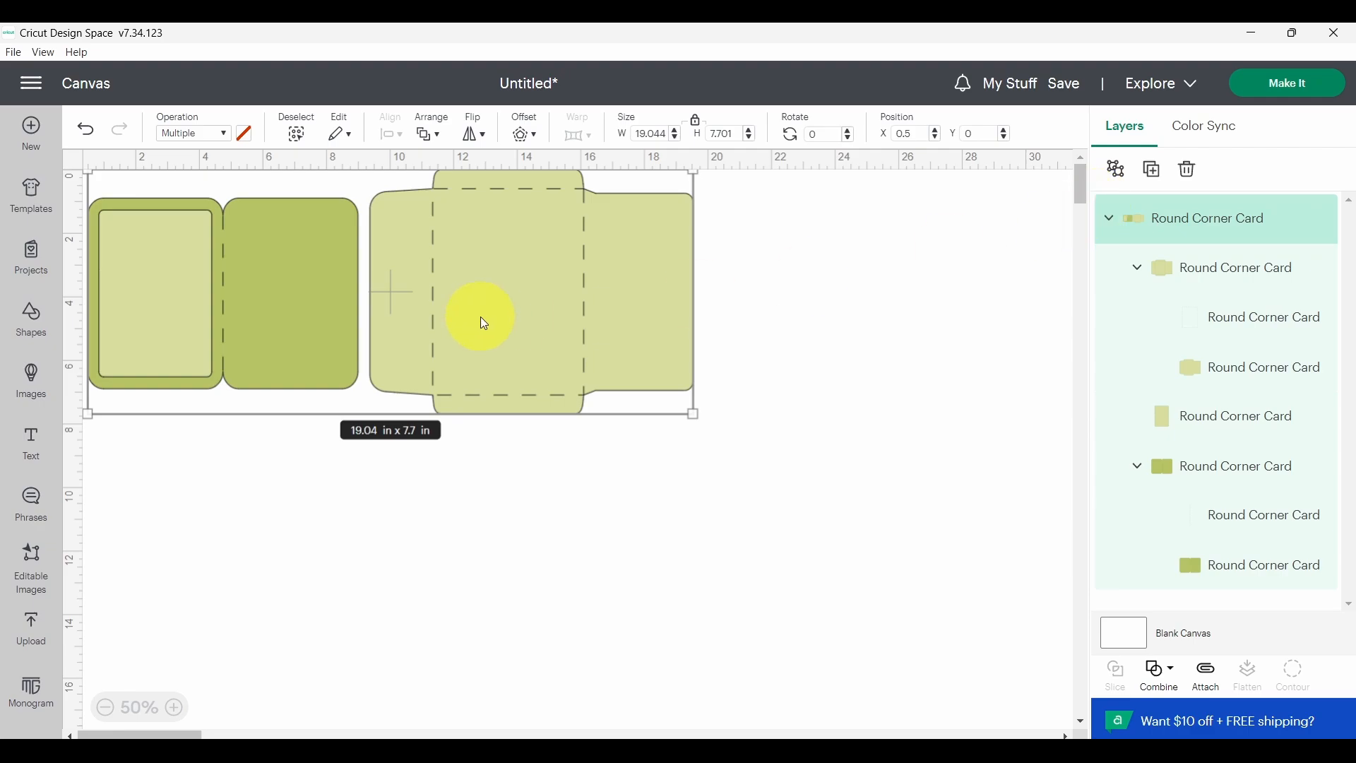
{"action": "left_click", "coordinate": [1119, 176]}
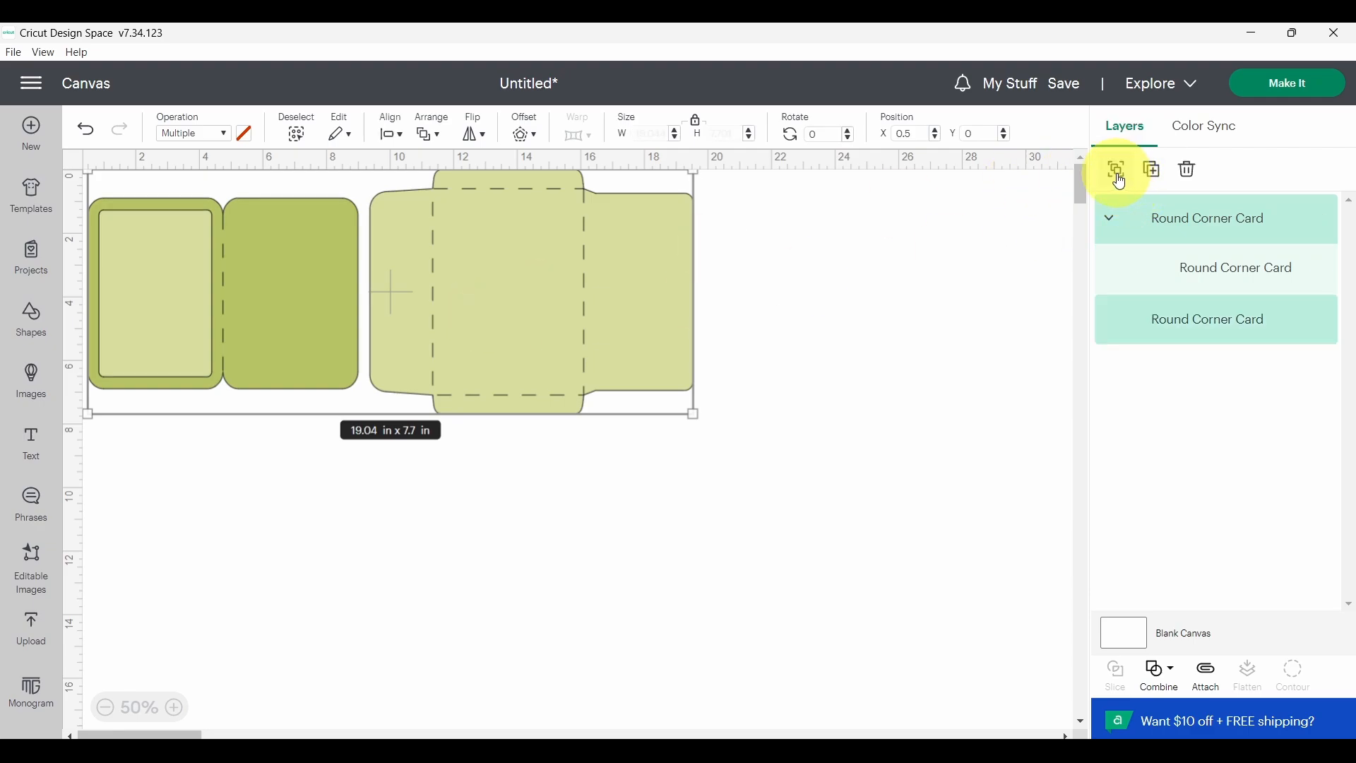
{"action": "left_click", "coordinate": [937, 260]}
{"action": "left_click", "coordinate": [566, 278]}
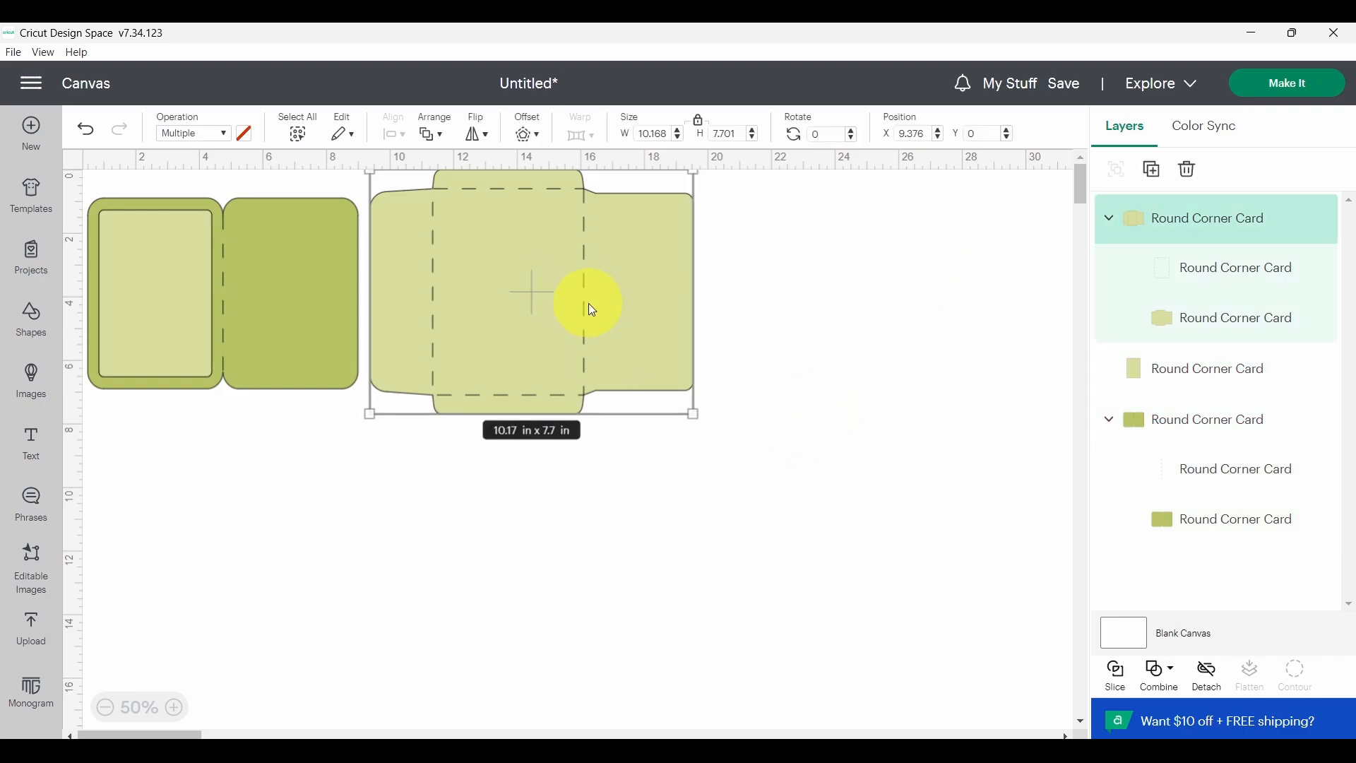
{"action": "key", "text": "Delete"}
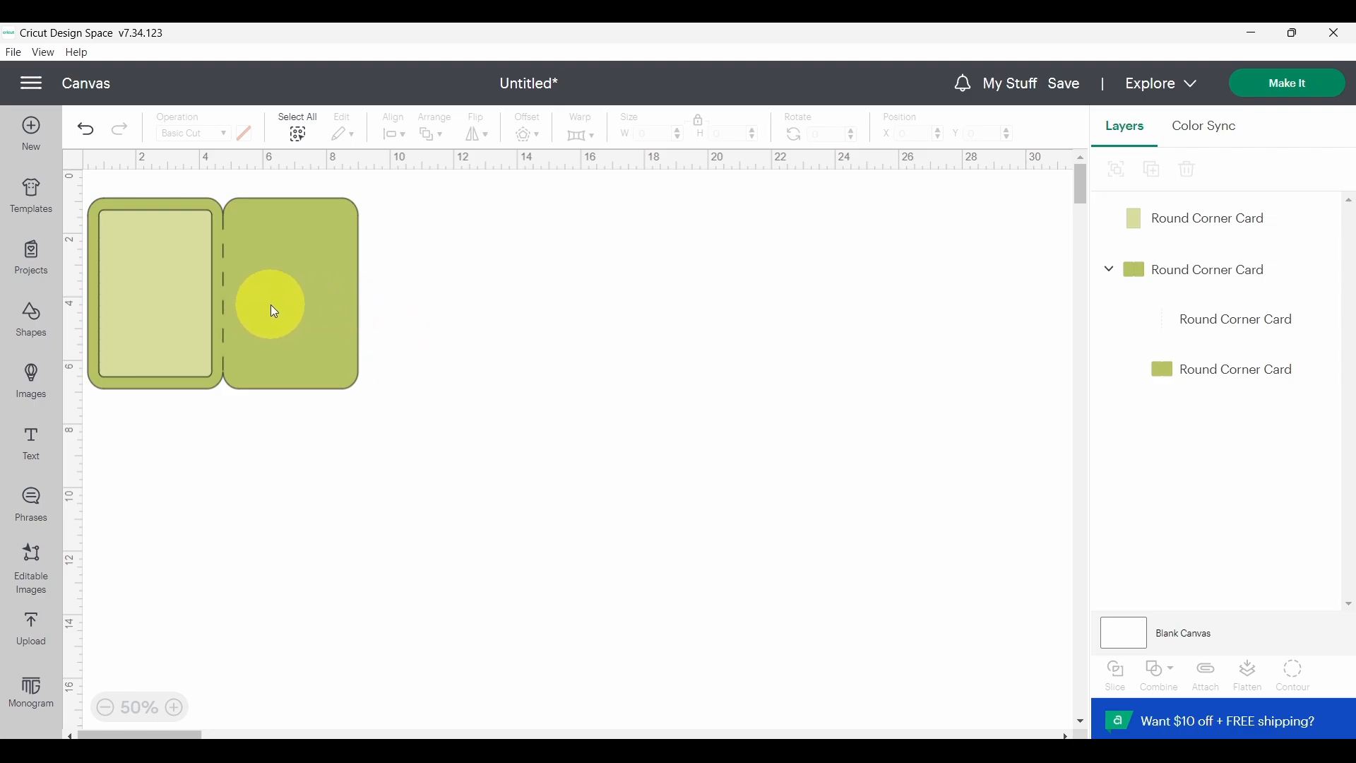
Step: Resize the card base and its inner panel together to a width of 10 in with proportions locked
{"action": "left_click_drag", "start_coordinate": [395, 198], "coordinate": [103, 460]}
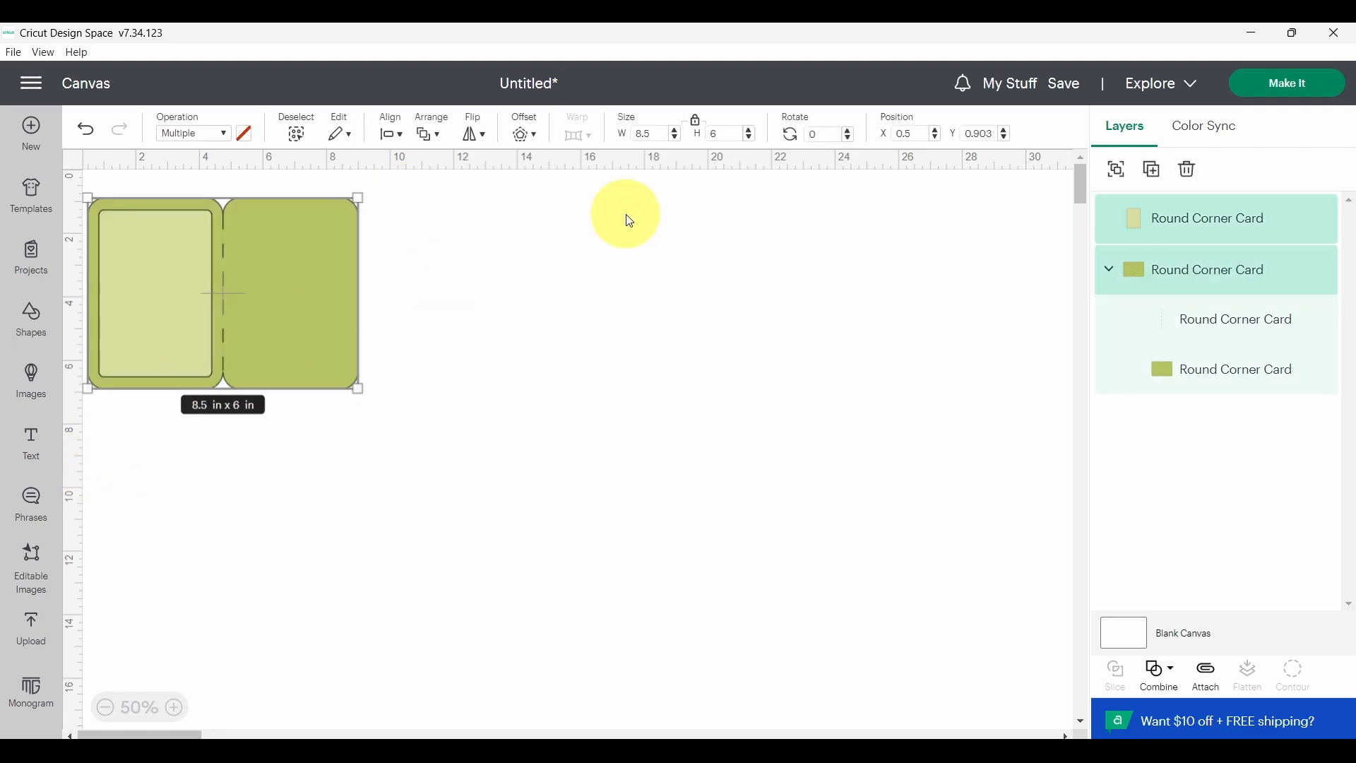
{"action": "left_click", "coordinate": [639, 134]}
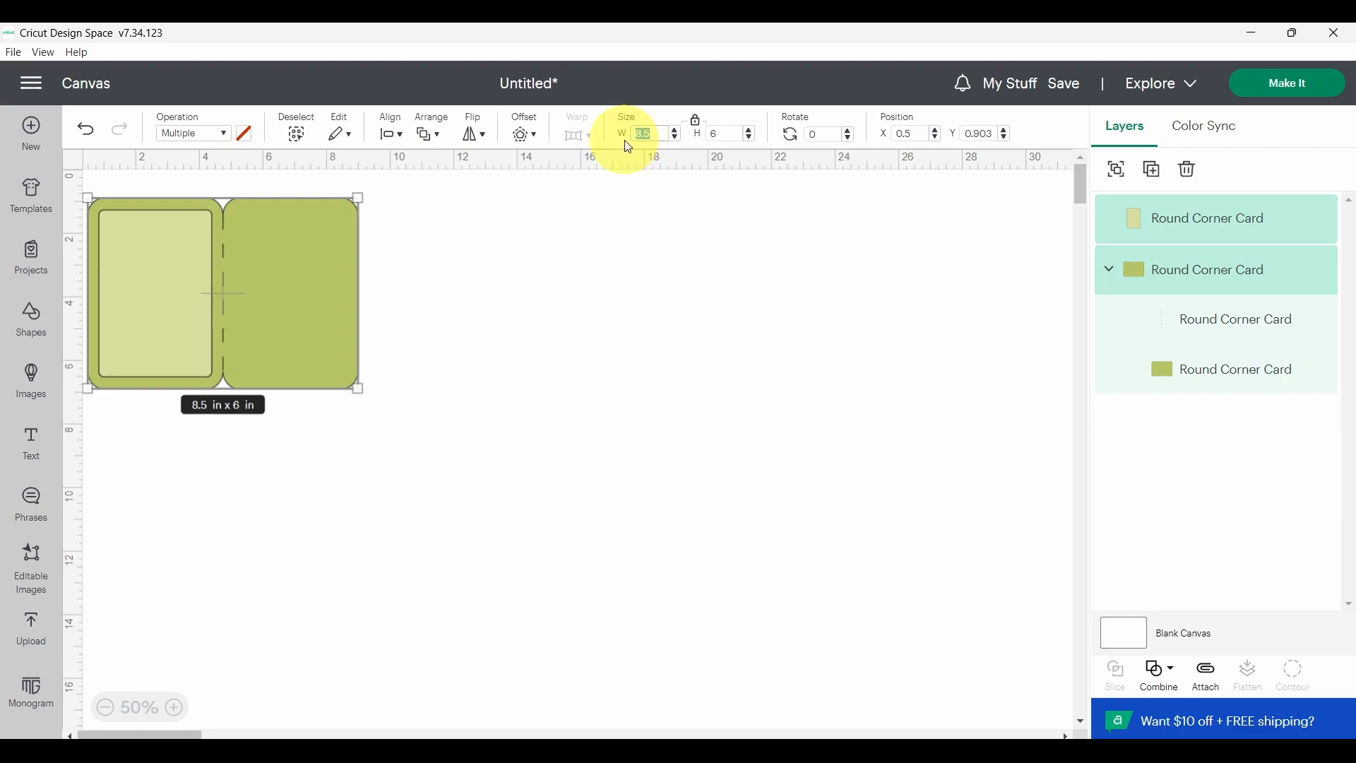
{"action": "type", "text": "10"}
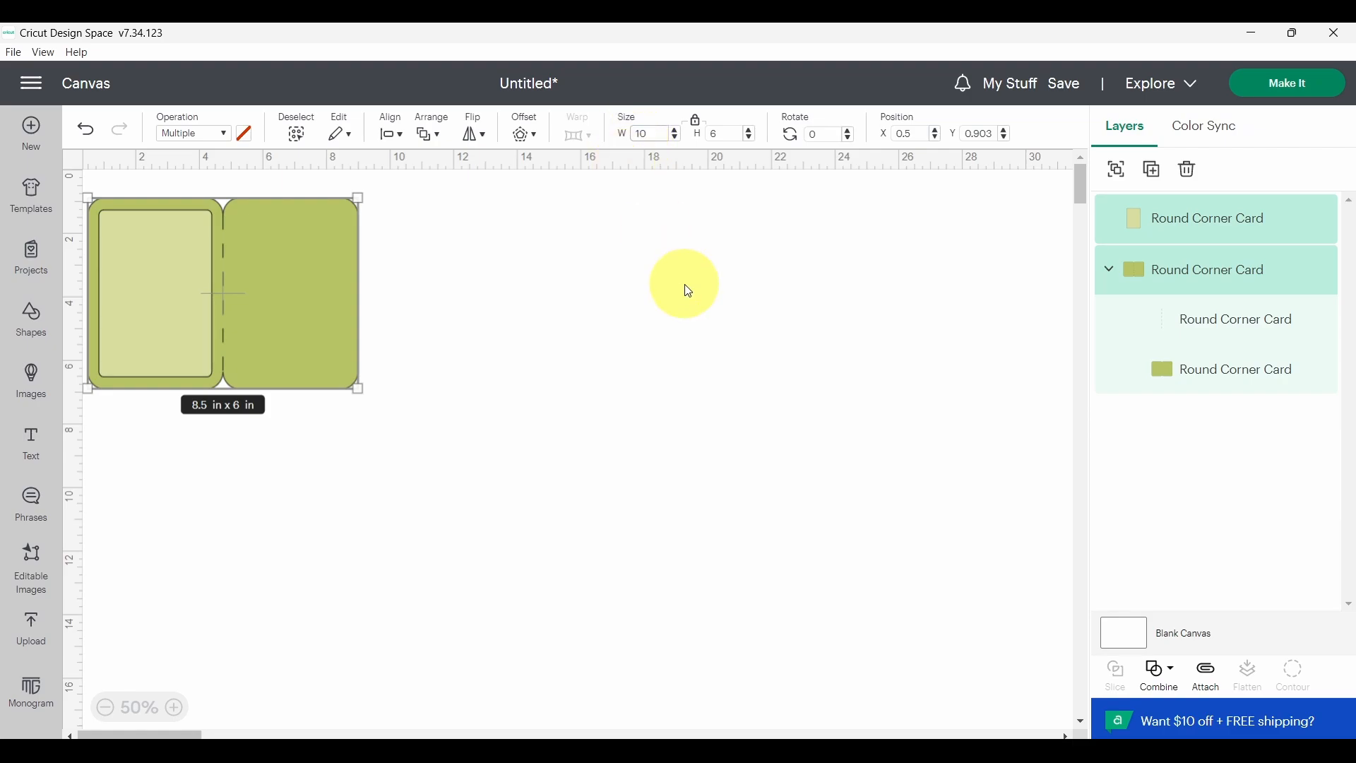
{"action": "key", "text": "Return"}
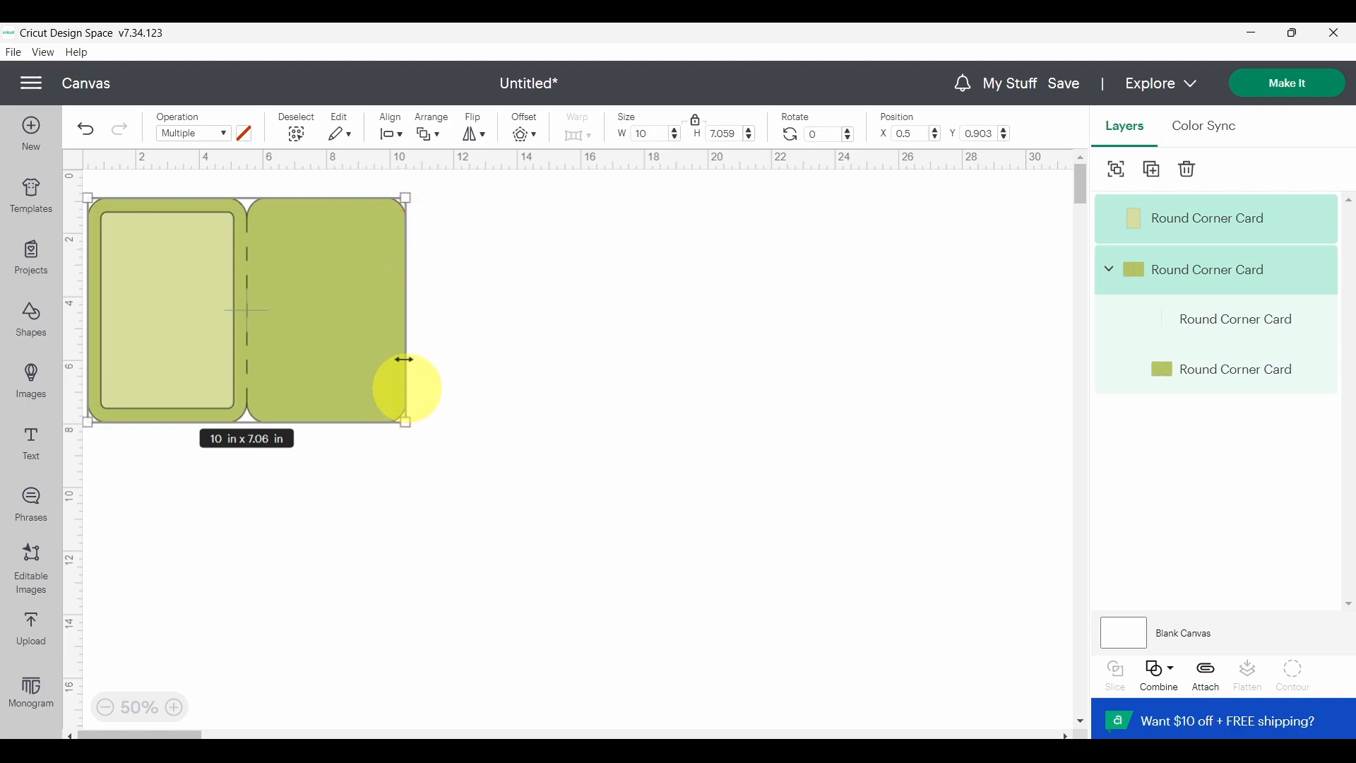
{"action": "left_click", "coordinate": [510, 298]}
Step: Change the color of the card's inner panel to white
{"action": "left_click", "coordinate": [161, 304]}
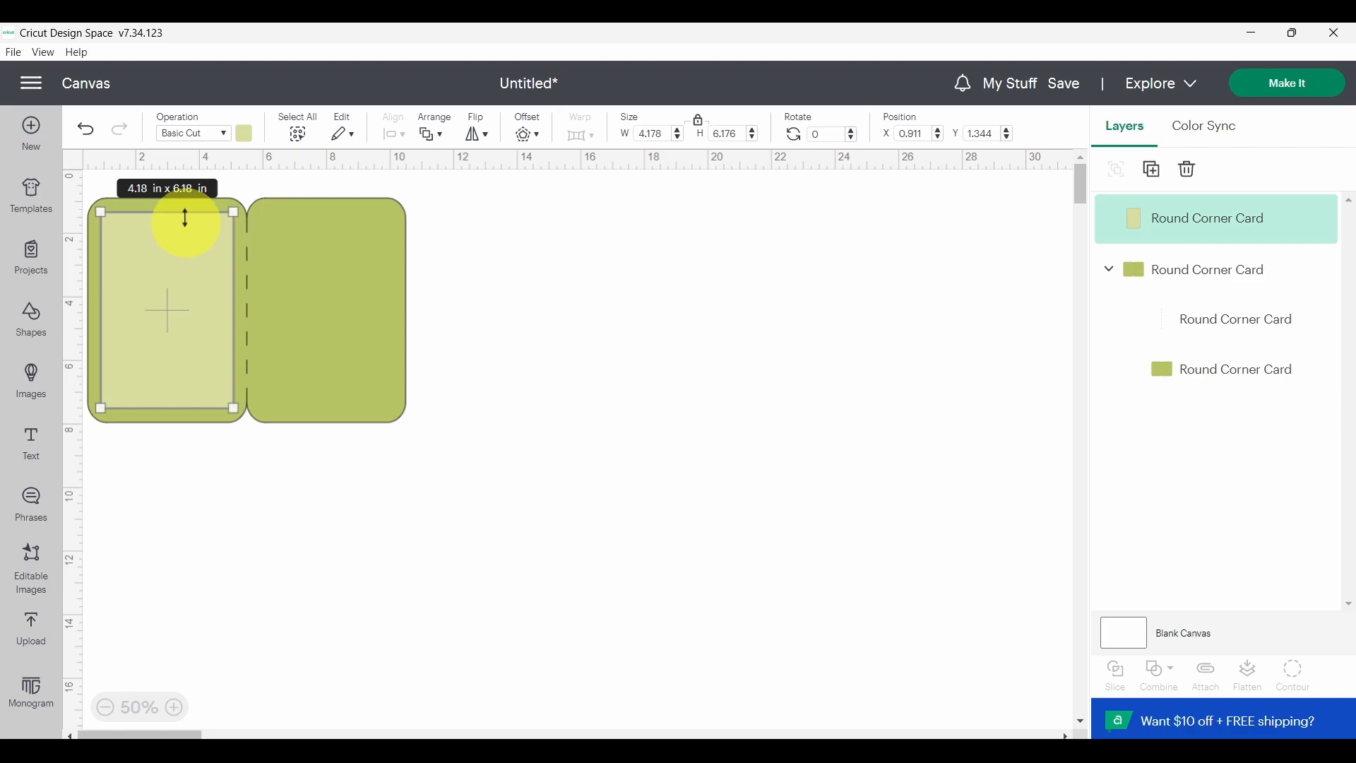
{"action": "left_click", "coordinate": [244, 133]}
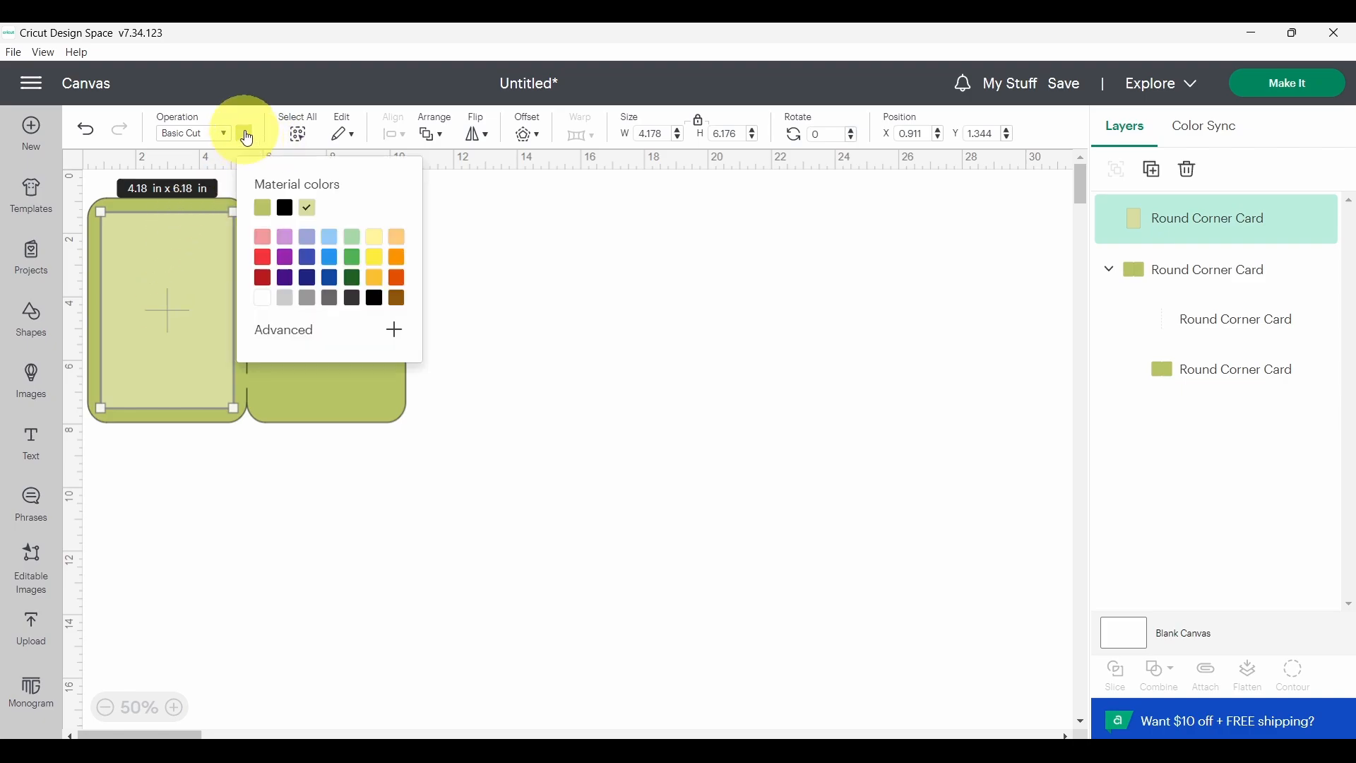
{"action": "left_click", "coordinate": [263, 299]}
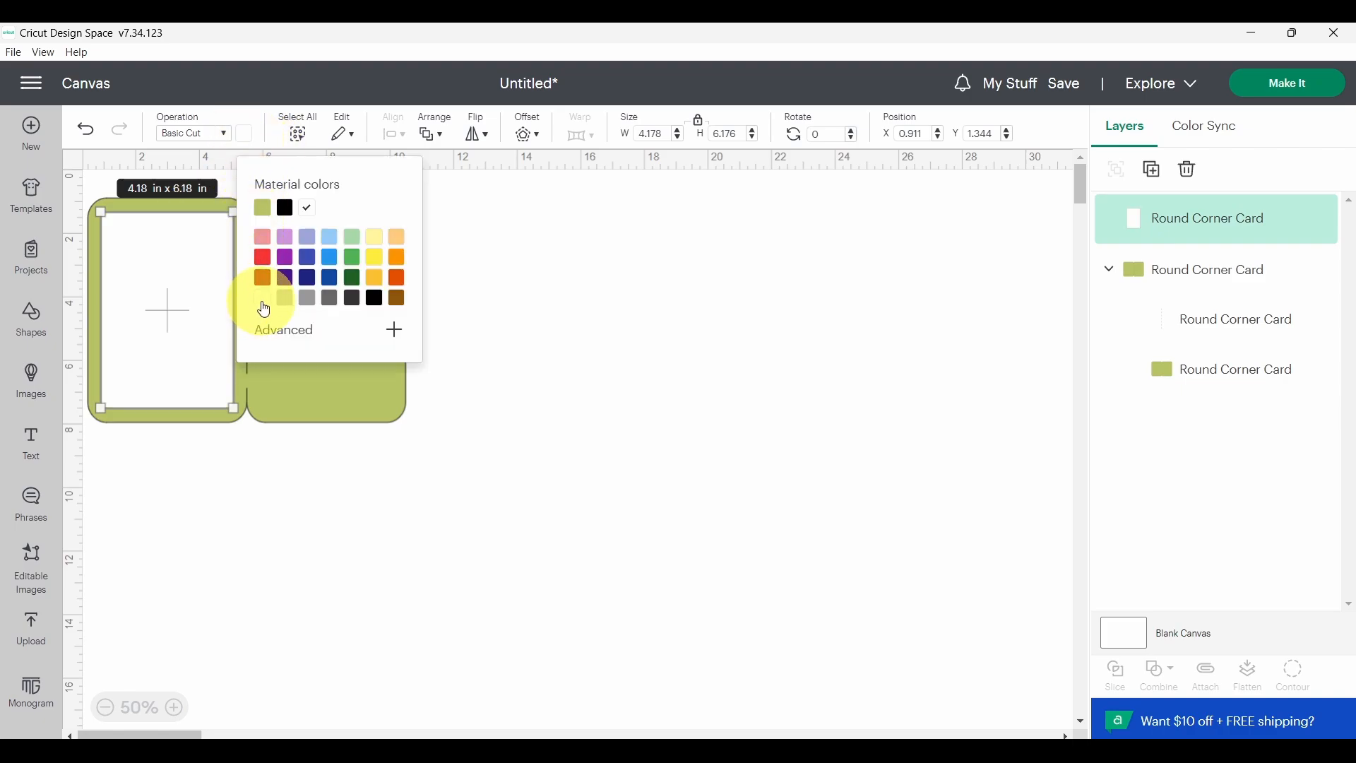
Step: Change the color of the folded card base's cut layer to blue
{"action": "left_click", "coordinate": [290, 404]}
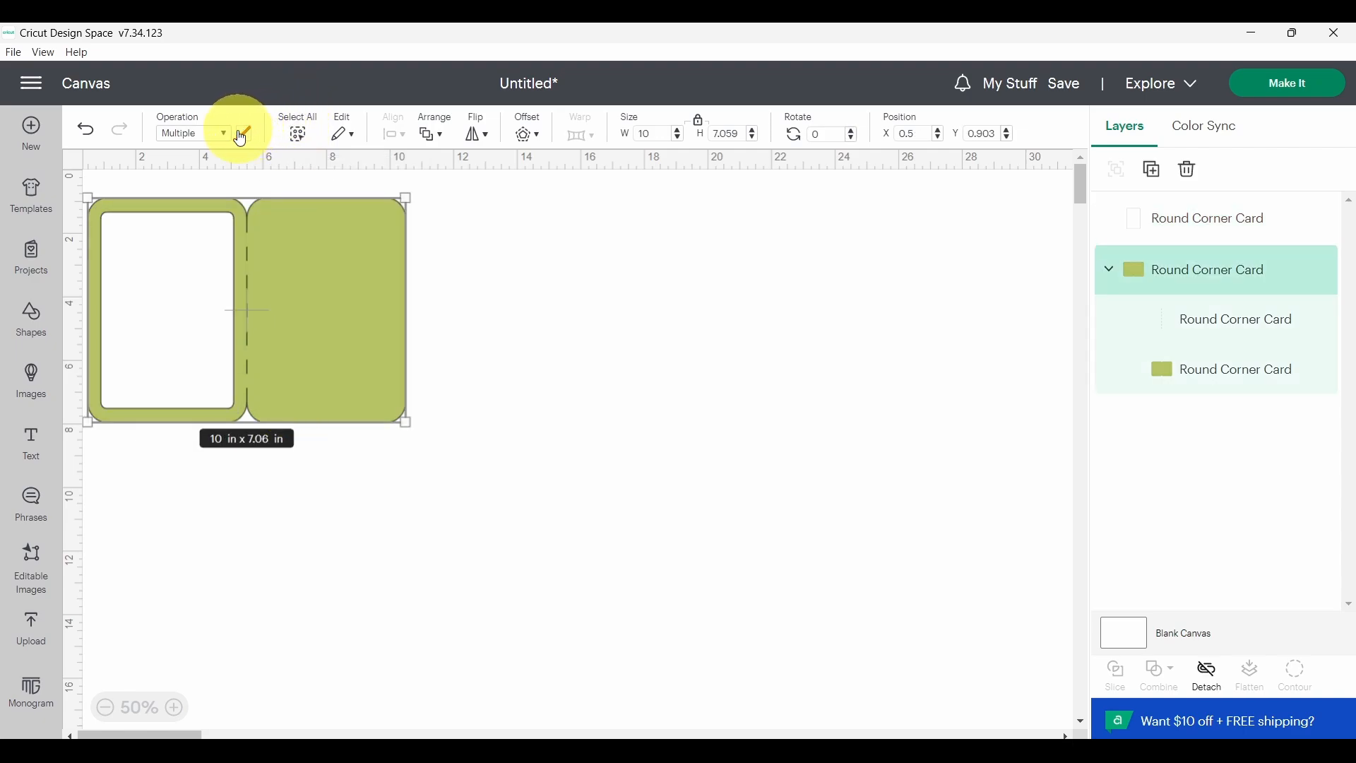
{"action": "left_click", "coordinate": [1162, 379]}
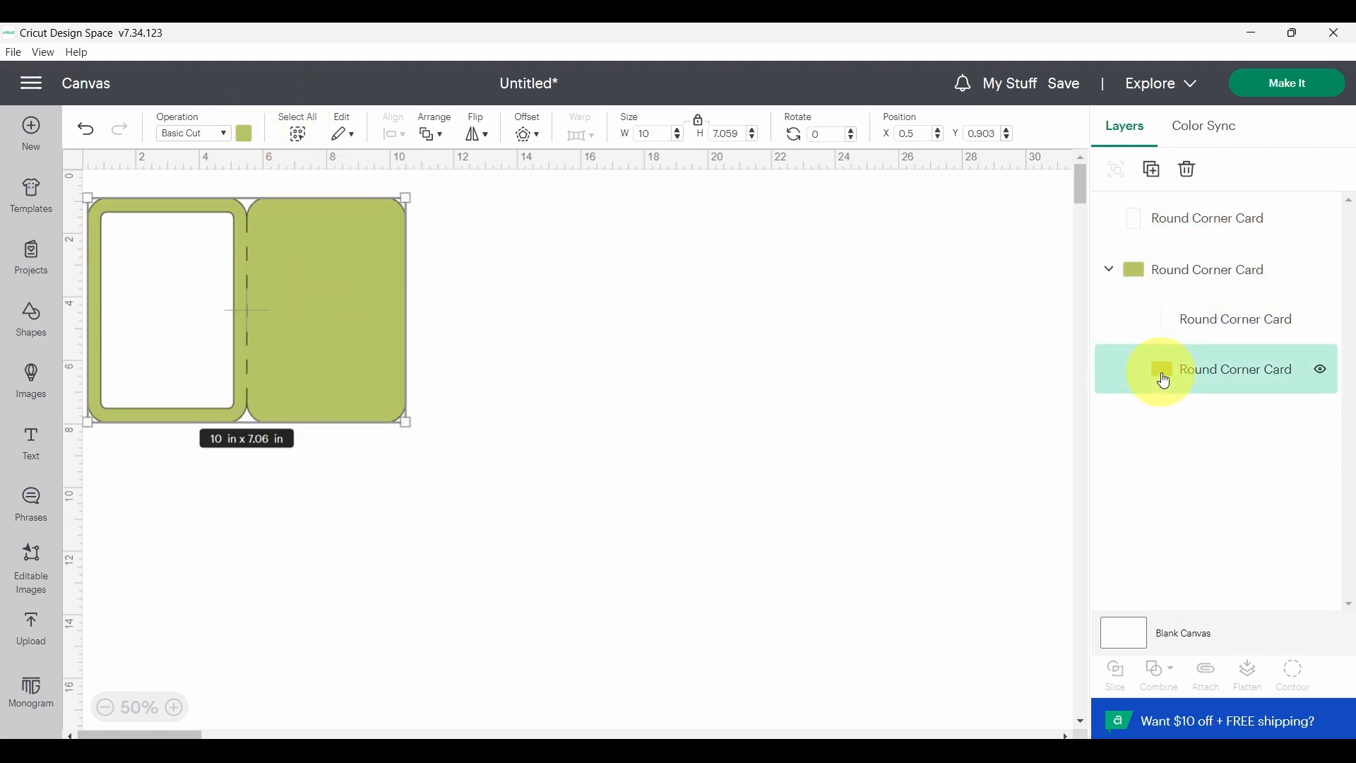
{"action": "left_click", "coordinate": [242, 136]}
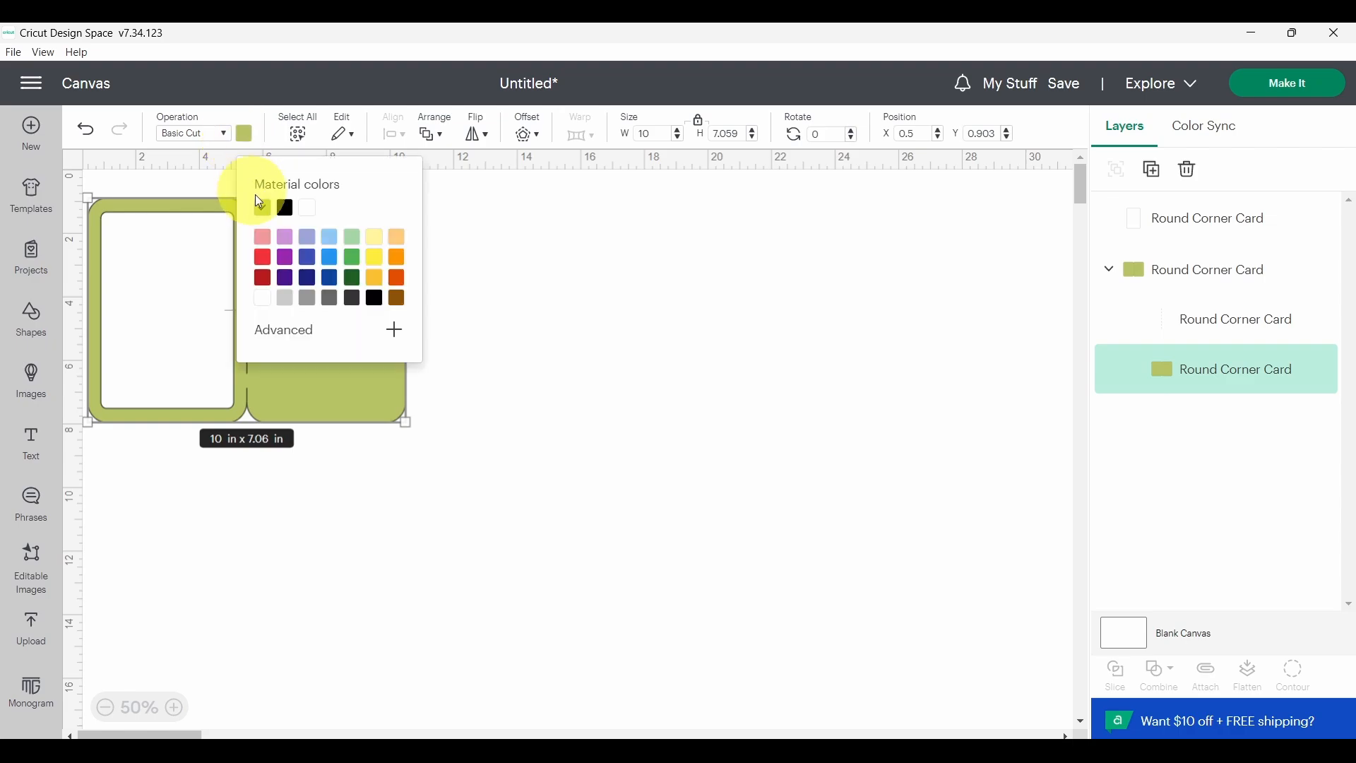
{"action": "left_click", "coordinate": [363, 297]}
{"action": "left_click", "coordinate": [547, 332]}
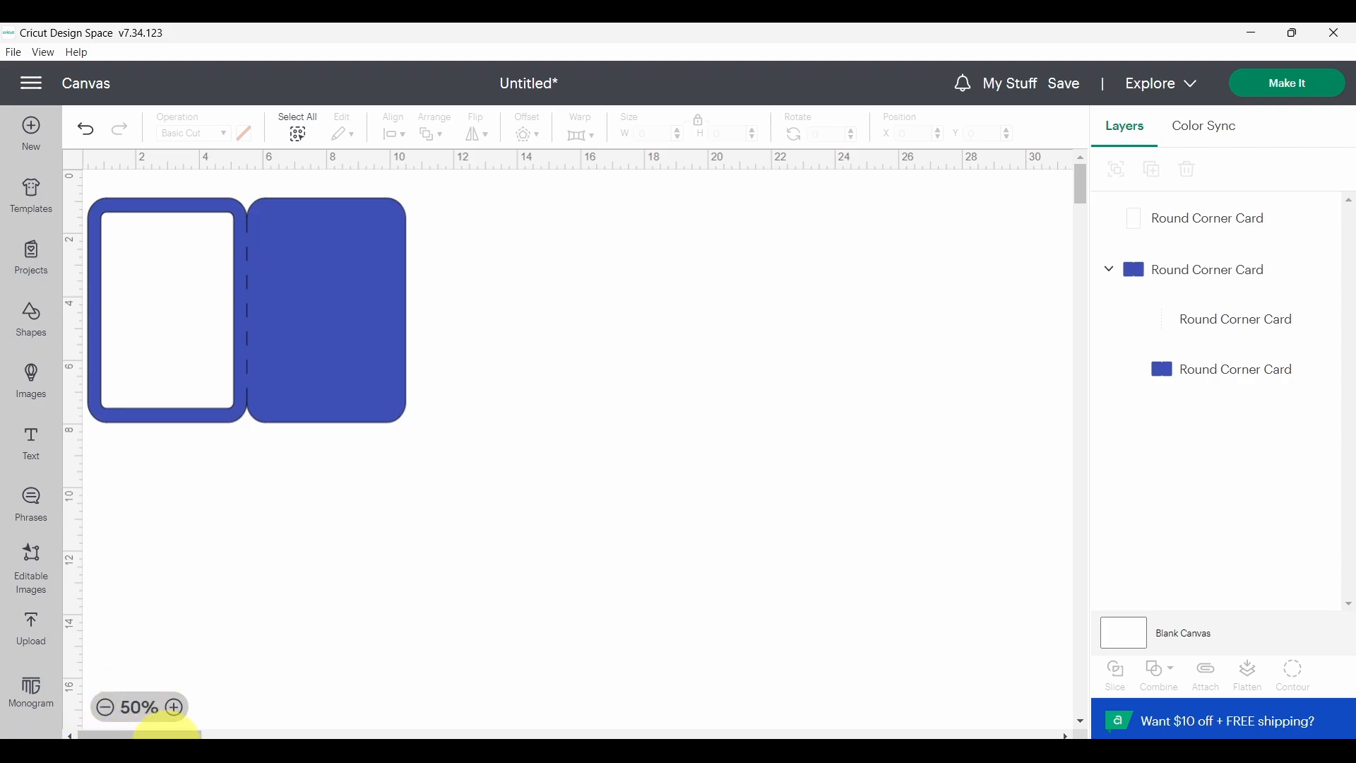
Step: Add the text "80" and place it over the card's right half, enlarged to about 5.22 x 3.66 in
{"action": "left_click", "coordinate": [173, 707]}
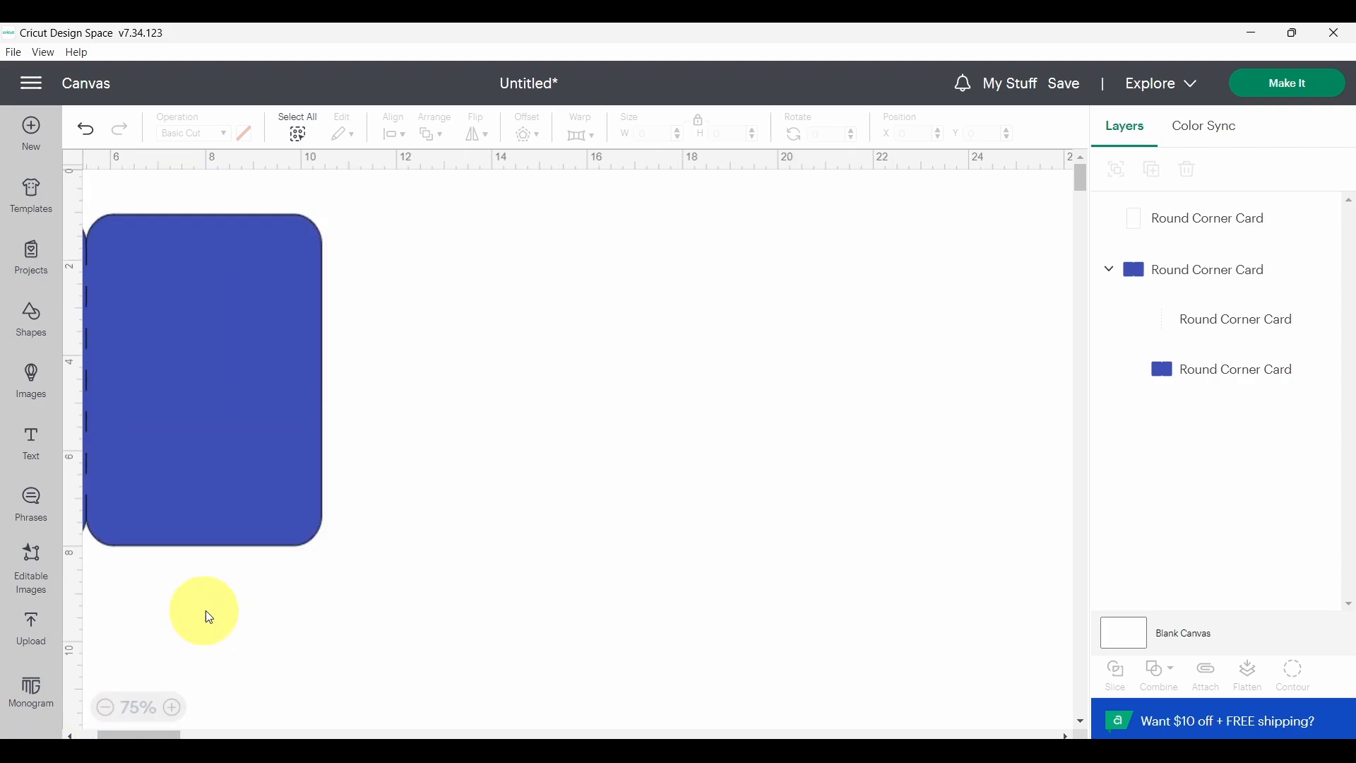
{"action": "left_click_drag", "start_coordinate": [141, 735], "coordinate": [121, 735]}
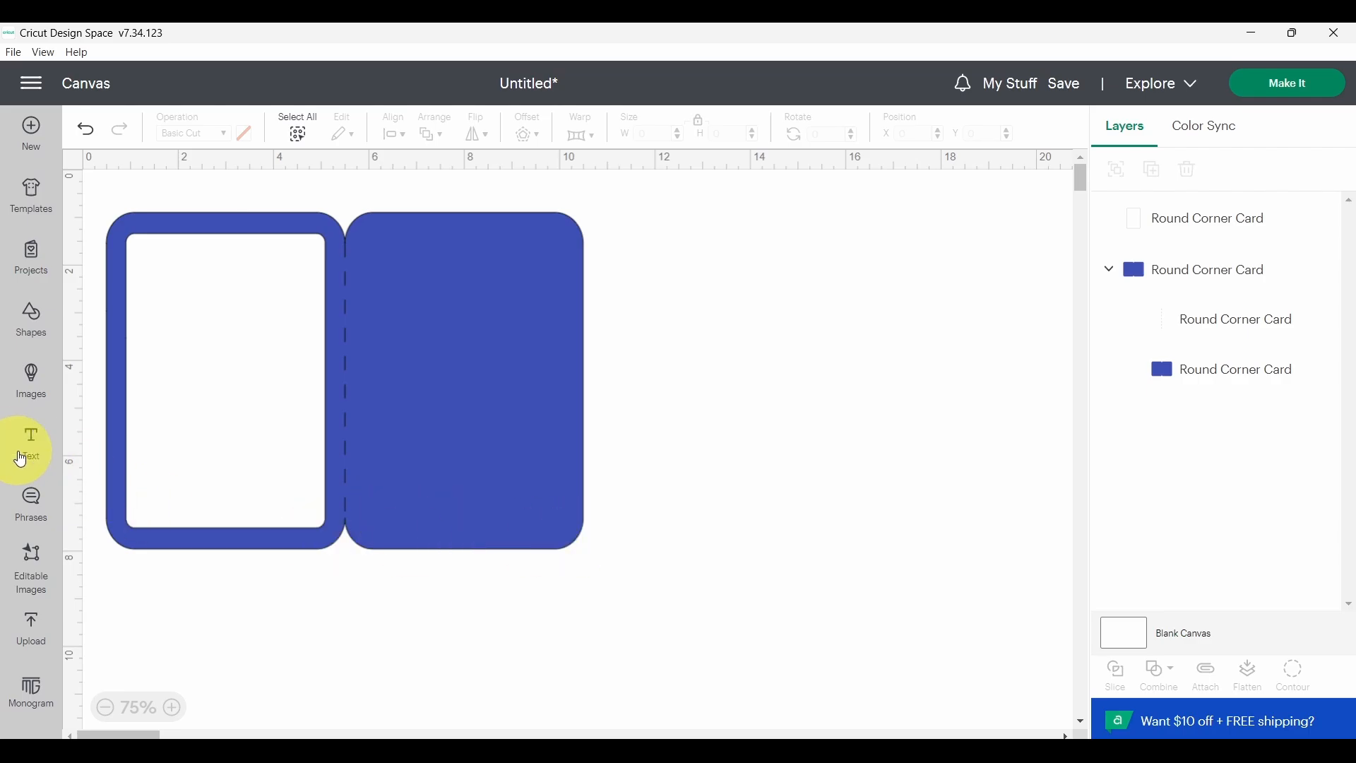
{"action": "left_click", "coordinate": [32, 452]}
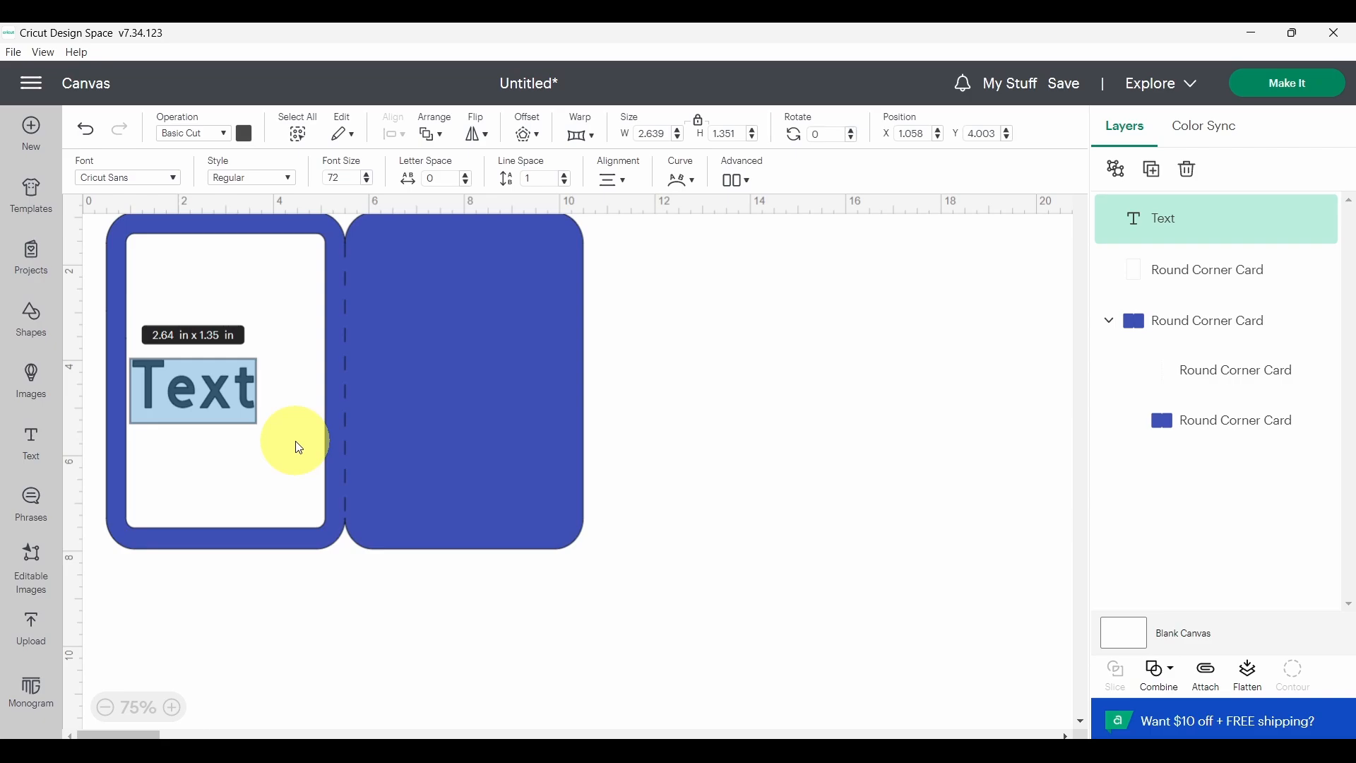
{"action": "type", "text": "80"}
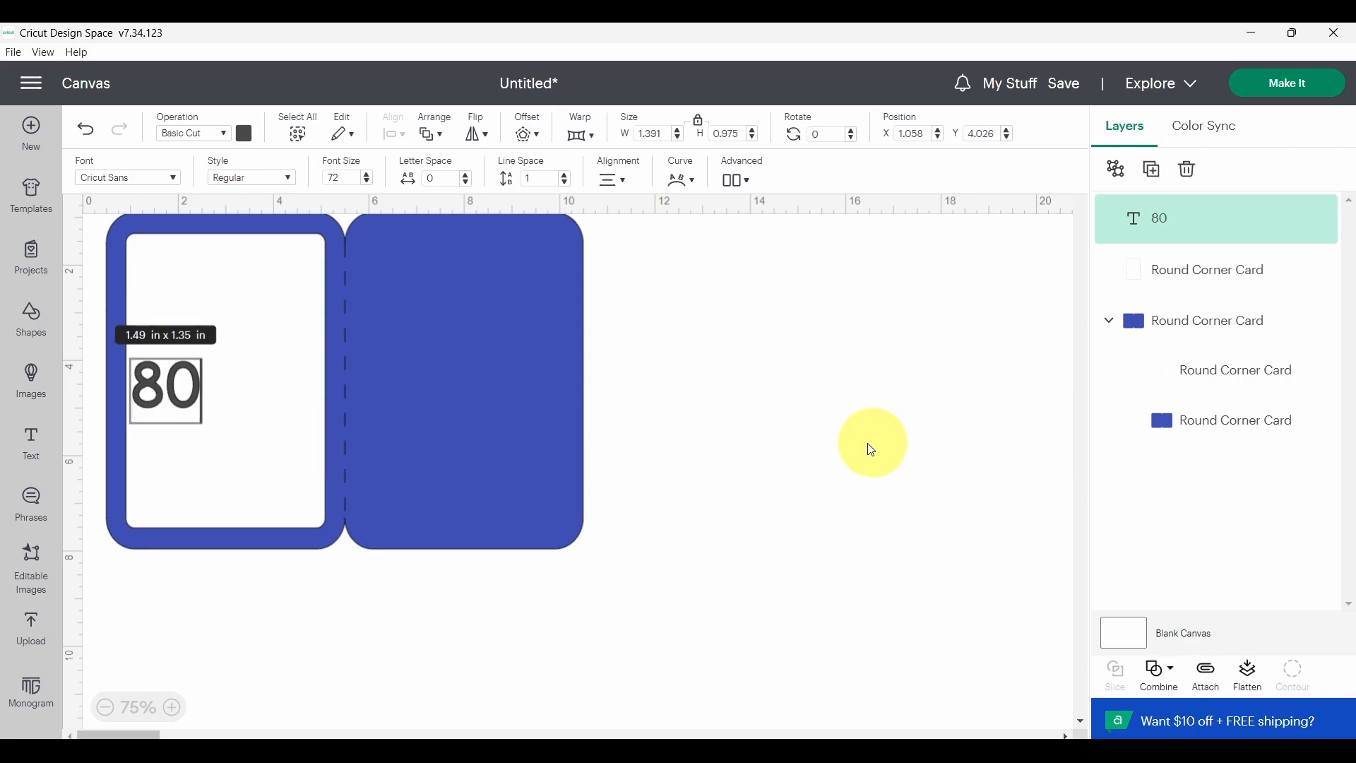
{"action": "left_click", "coordinate": [827, 454]}
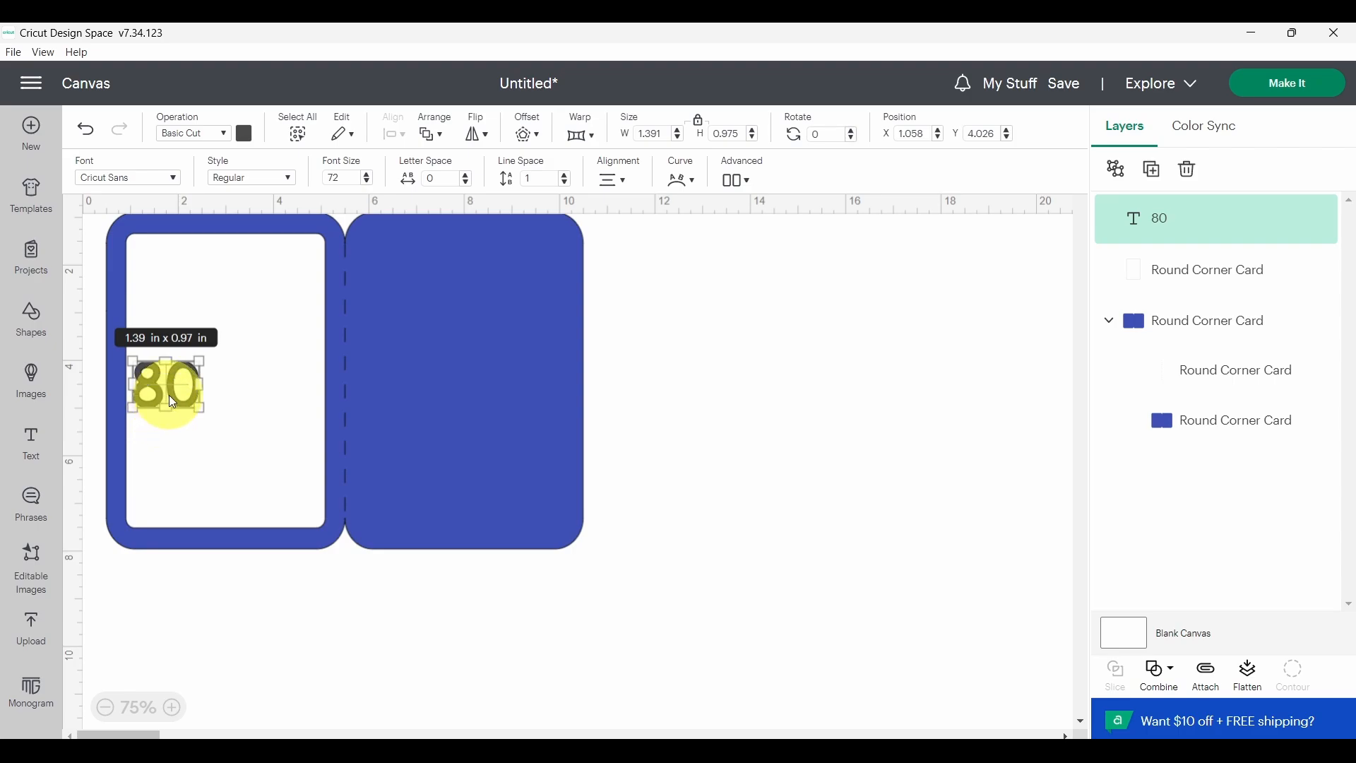
{"action": "left_click_drag", "start_coordinate": [168, 395], "coordinate": [528, 446]}
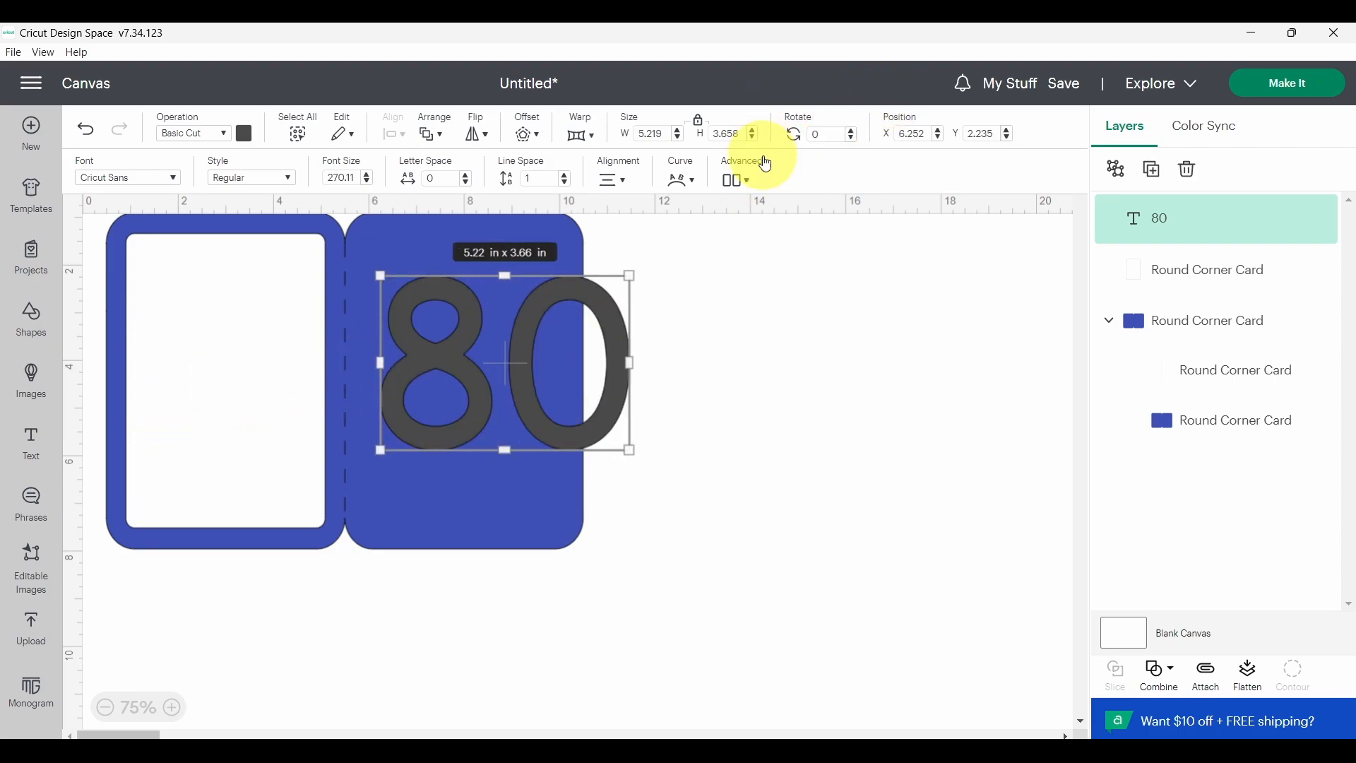
Step: Try to stretch the "80" text with its proportions unlocked, and undo the change
{"action": "left_click", "coordinate": [699, 122]}
{"action": "left_click_drag", "start_coordinate": [506, 451], "coordinate": [560, 454]}
{"action": "key", "text": "ctrl+z"}
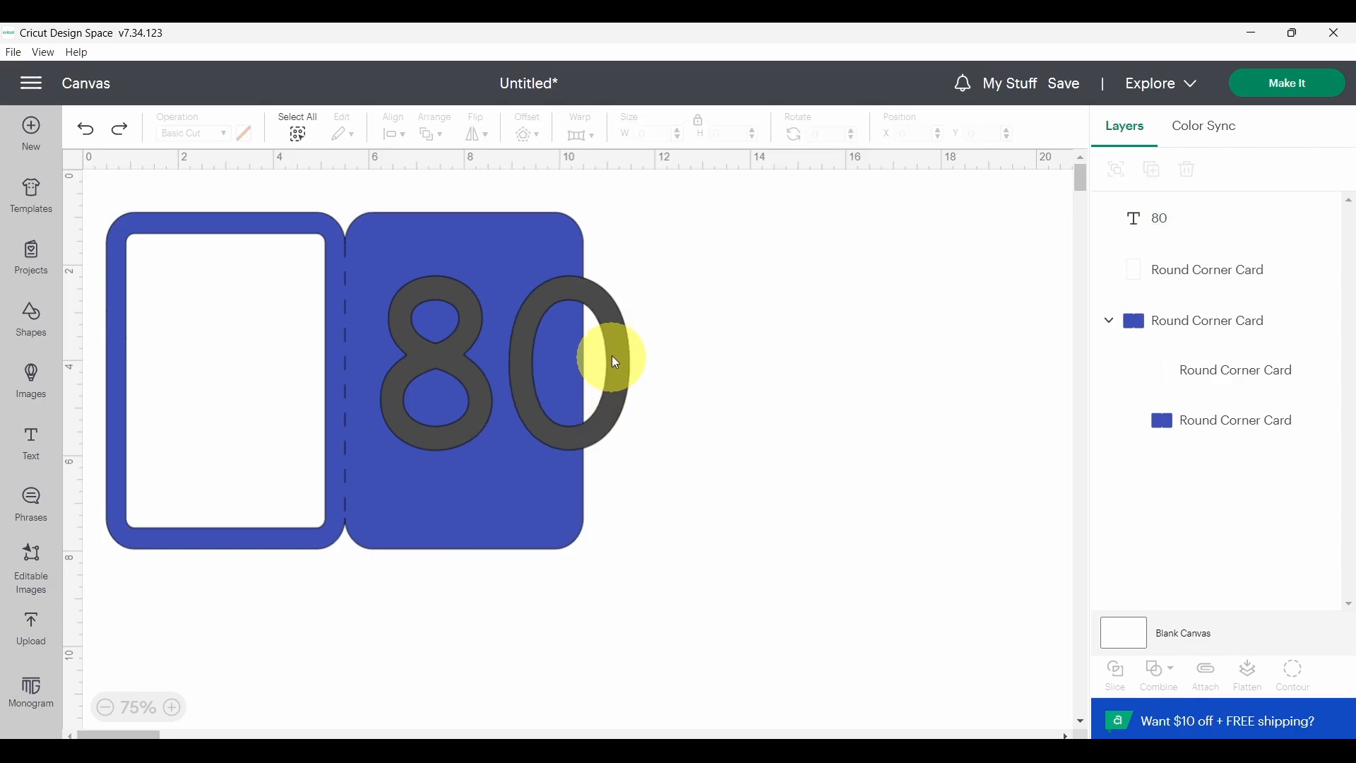
Step: Unlock the "80" text's proportions and reshape it to about 3.69 x 5.64 in within the card's right half
{"action": "left_click", "coordinate": [614, 361]}
{"action": "left_click_drag", "start_coordinate": [628, 268], "coordinate": [650, 261]}
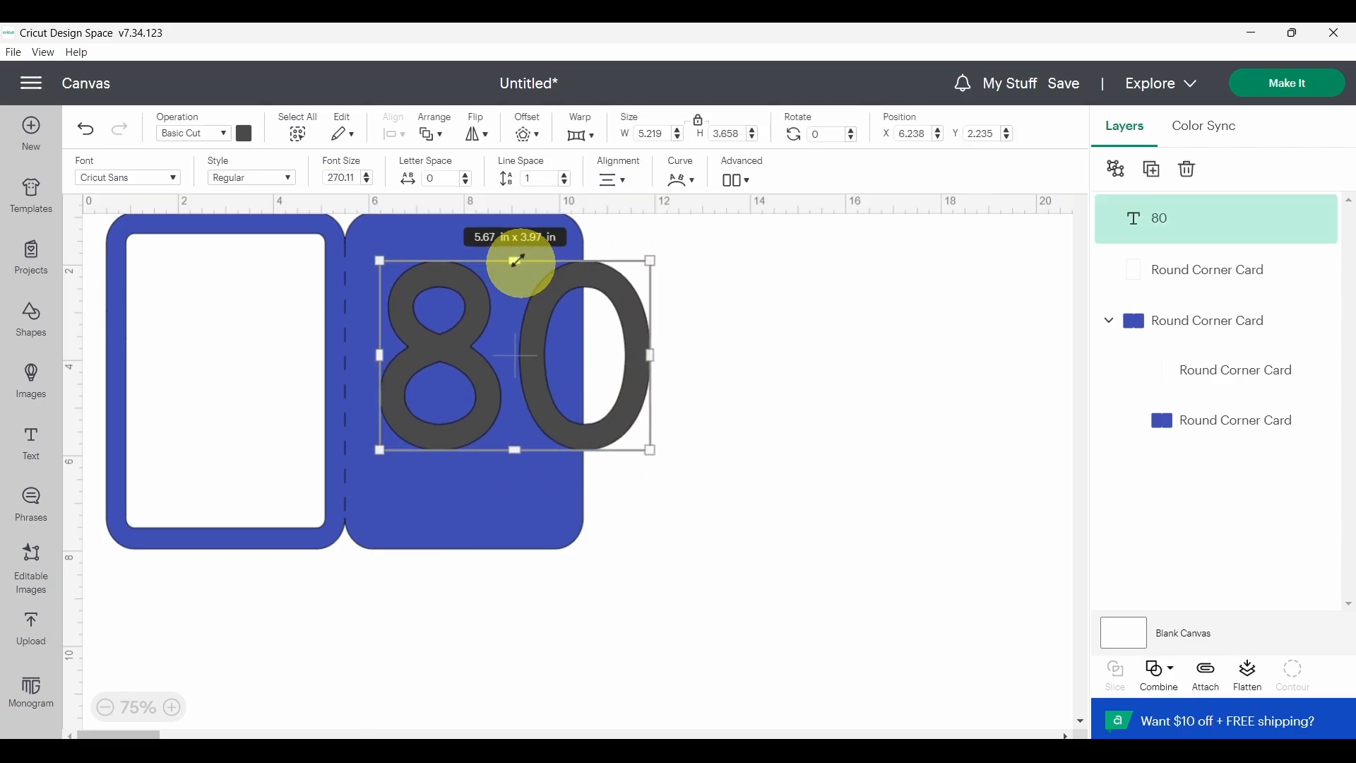
{"action": "left_click", "coordinate": [698, 121]}
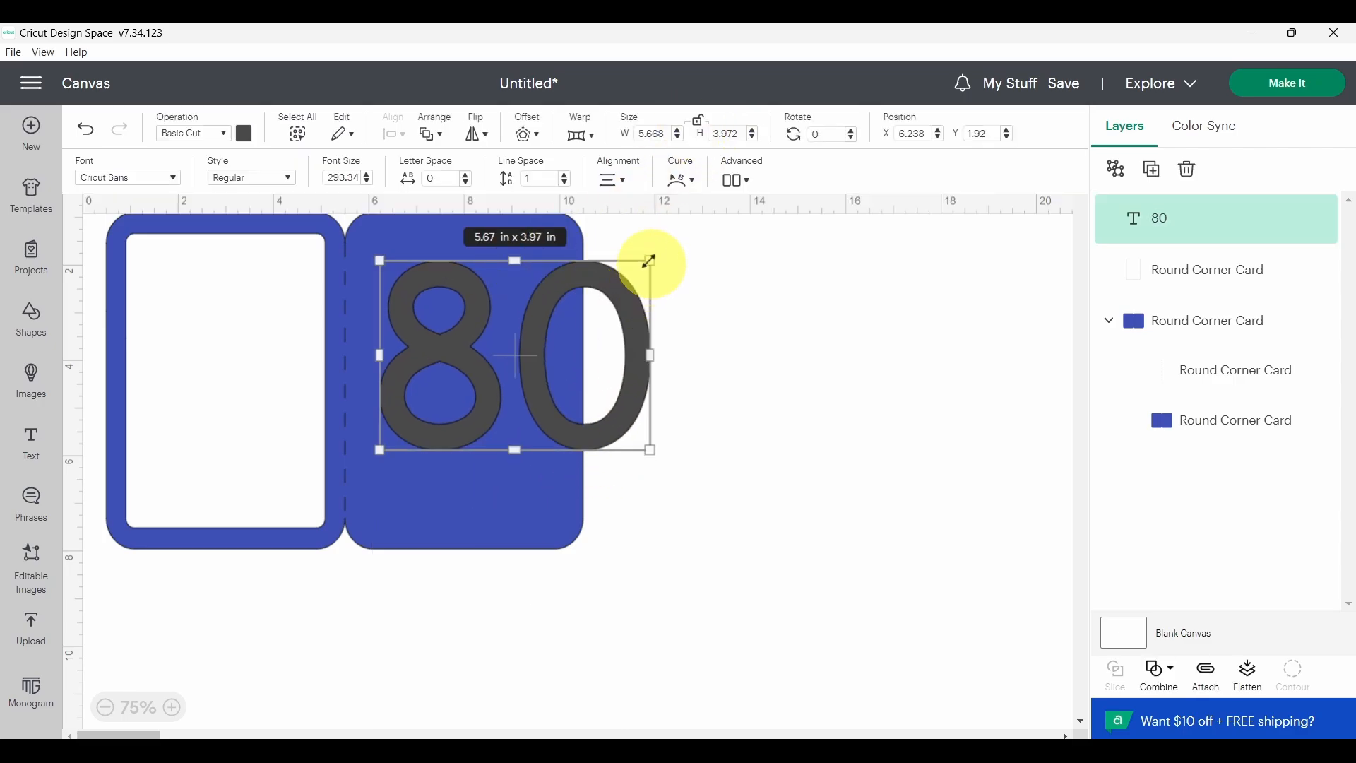
{"action": "left_click_drag", "start_coordinate": [650, 261], "coordinate": [549, 242]}
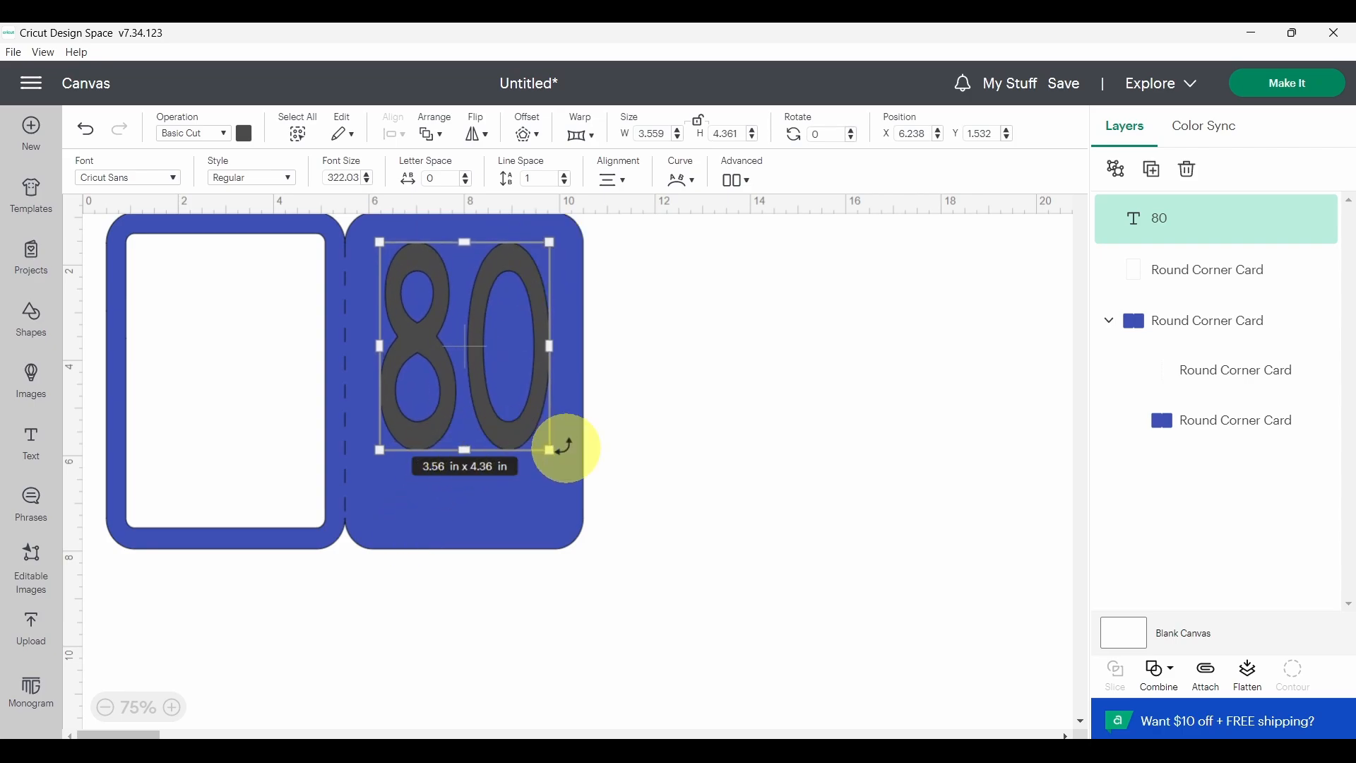
{"action": "left_click_drag", "start_coordinate": [549, 452], "coordinate": [556, 512]}
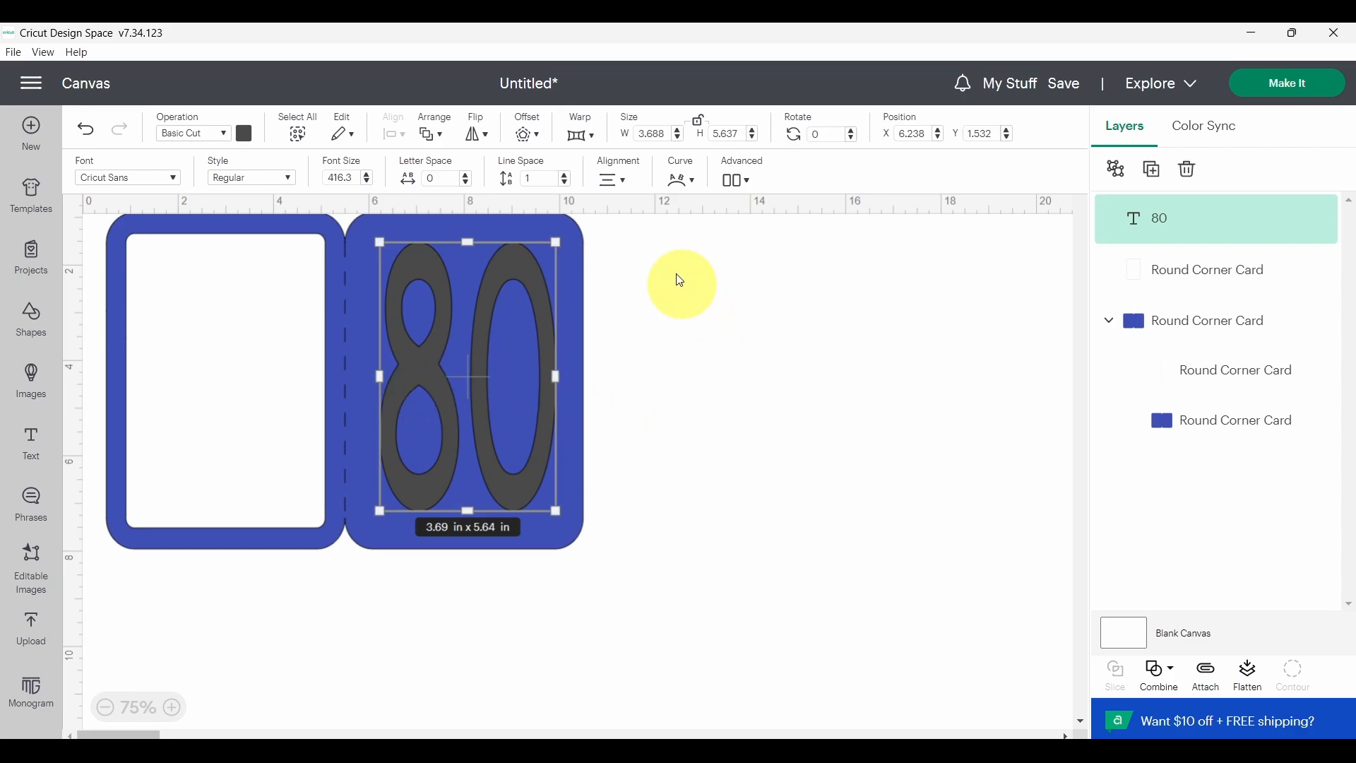
Step: Move the whole card design together with the "80" text down about 2 in on the canvas
{"action": "left_click_drag", "start_coordinate": [665, 251], "coordinate": [231, 535]}
{"action": "left_click", "coordinate": [707, 417]}
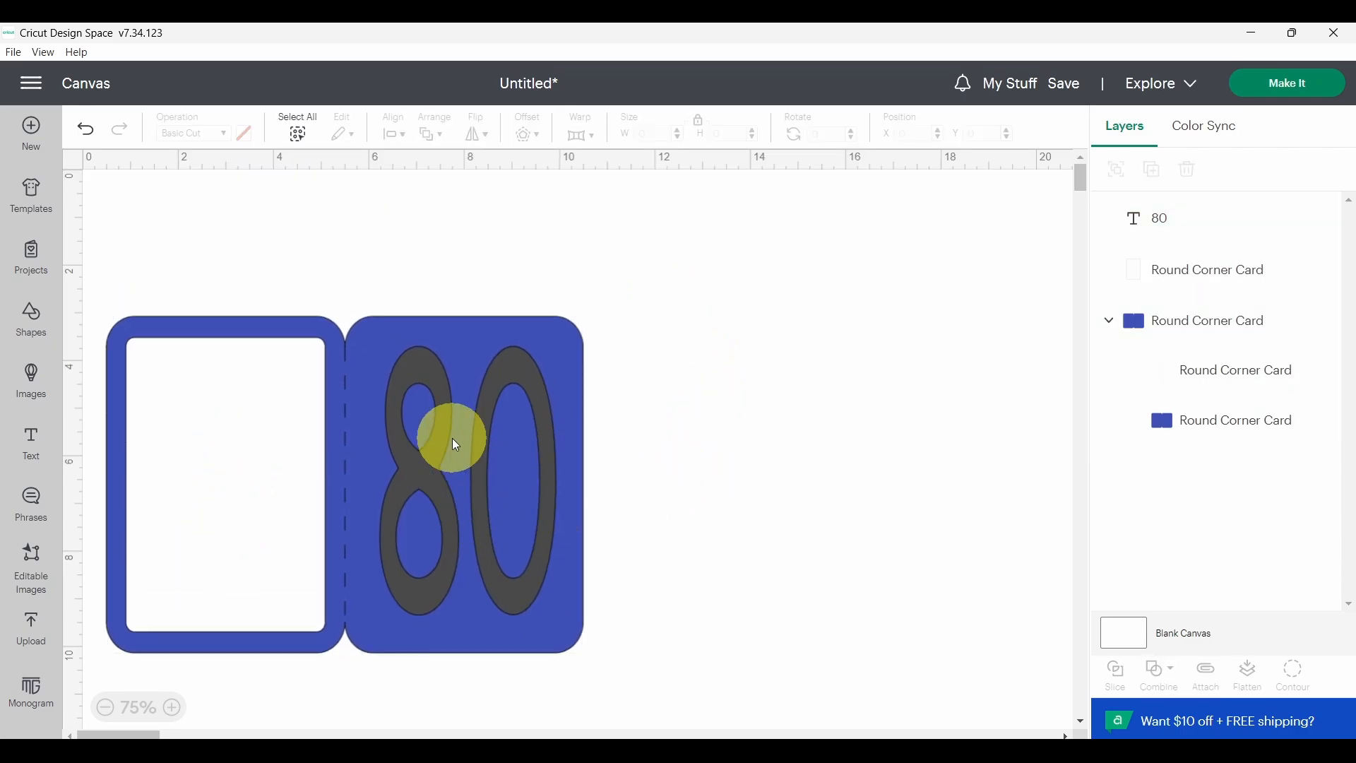
Step: Resize the "80" text to about 4.06 x 5.56 in and shift it to sit centred on the card's right half
{"action": "left_click", "coordinate": [445, 488]}
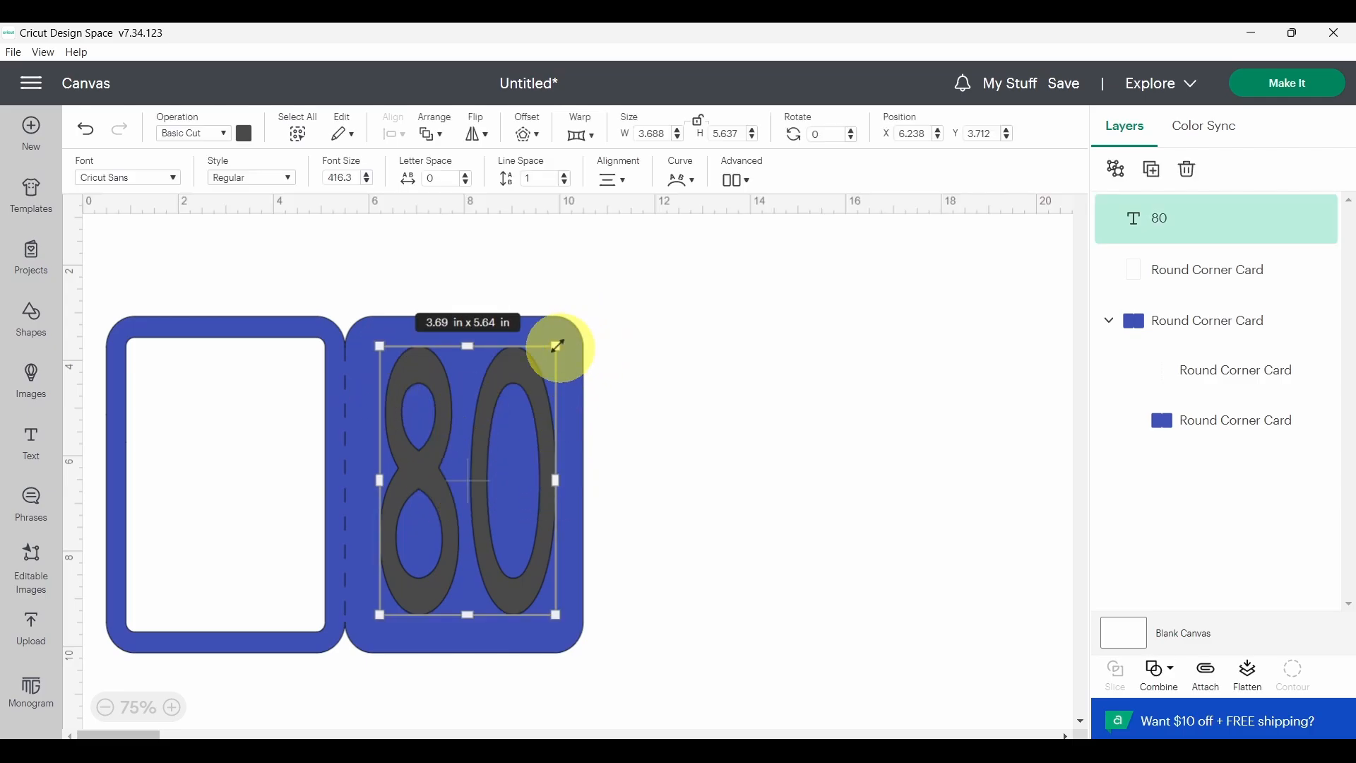
{"action": "left_click_drag", "start_coordinate": [557, 346], "coordinate": [574, 350]}
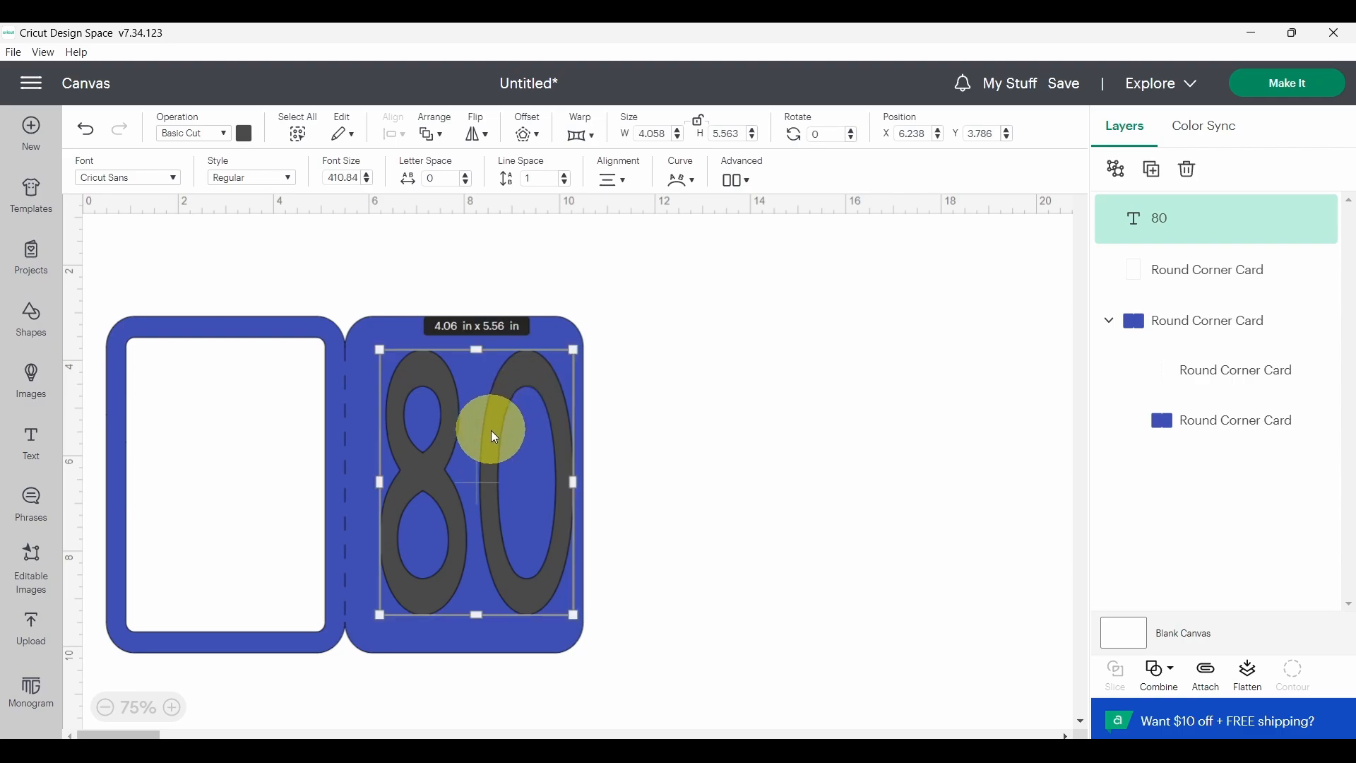
{"action": "left_click", "coordinate": [717, 450]}
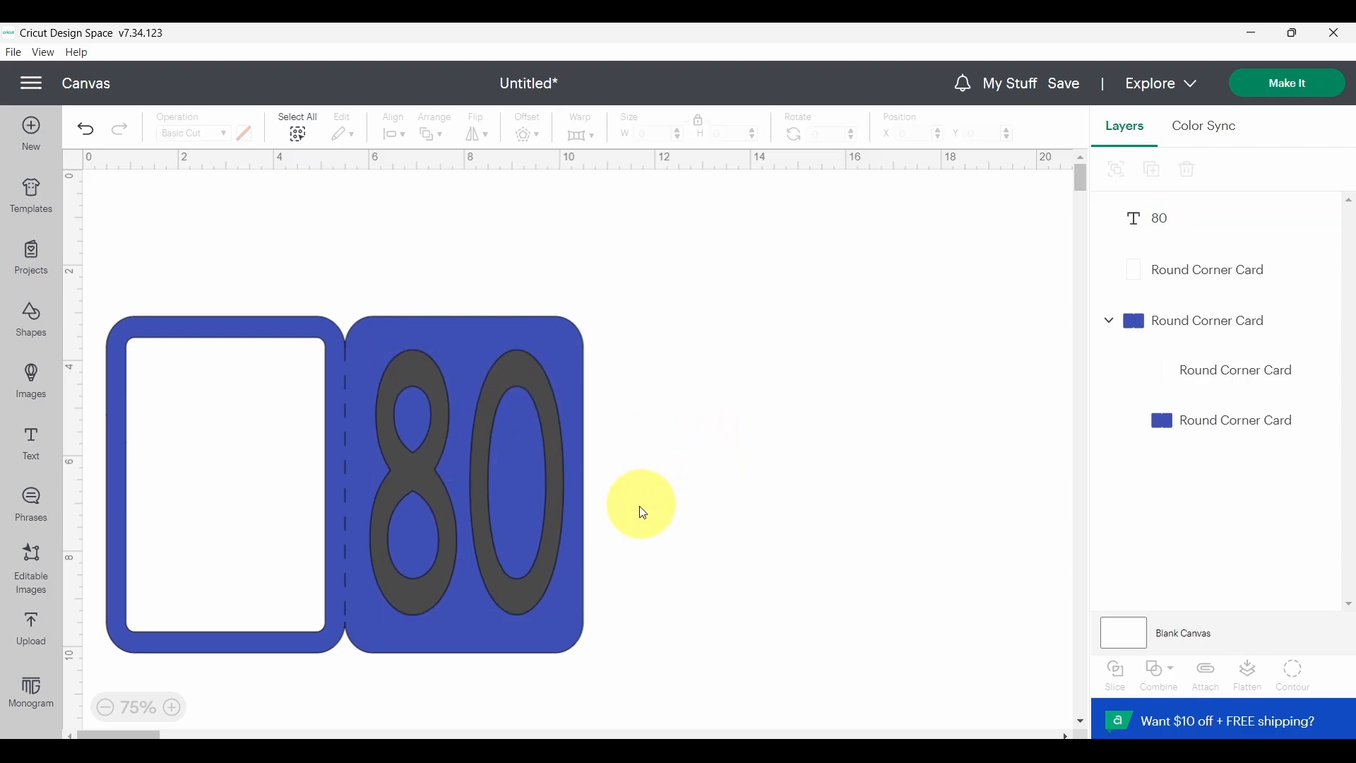
Step: Duplicate the "80" text and park the copy well away from the card, at about X 18.77 and Y 0.28 in
{"action": "left_click", "coordinate": [518, 593]}
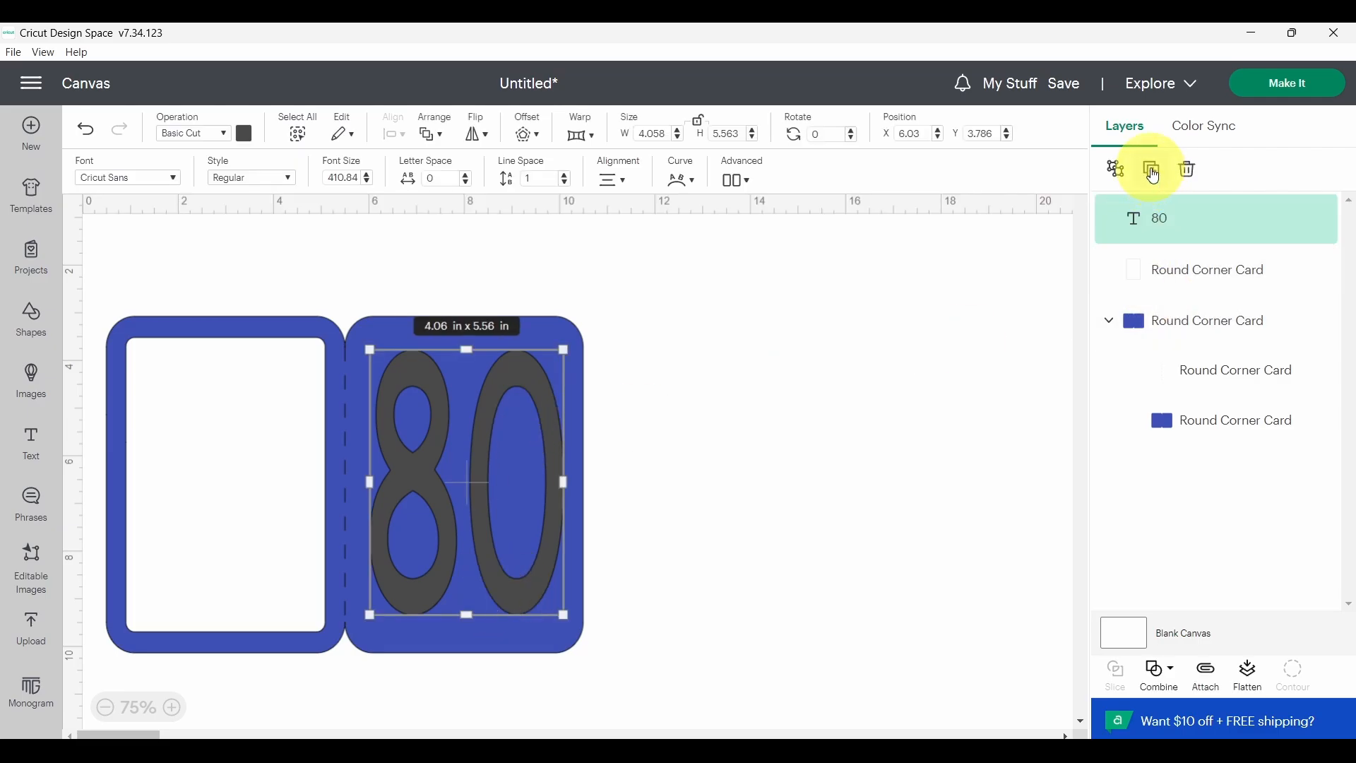
{"action": "left_click", "coordinate": [1153, 169]}
{"action": "left_click_drag", "start_coordinate": [201, 332], "coordinate": [1070, 315]}
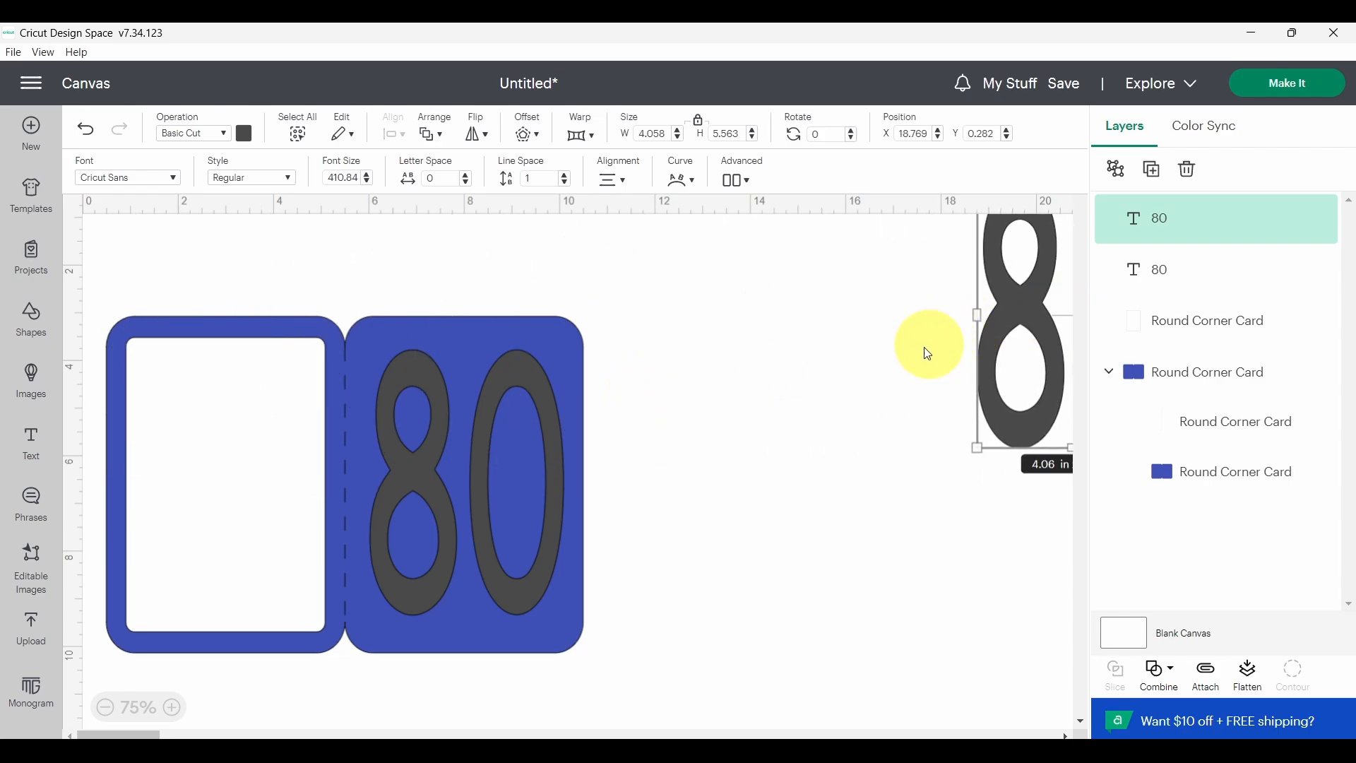
Step: Recolour the card's "80" light blue and place a duplicate of it in the empty space beside the card
{"action": "left_click", "coordinate": [504, 388]}
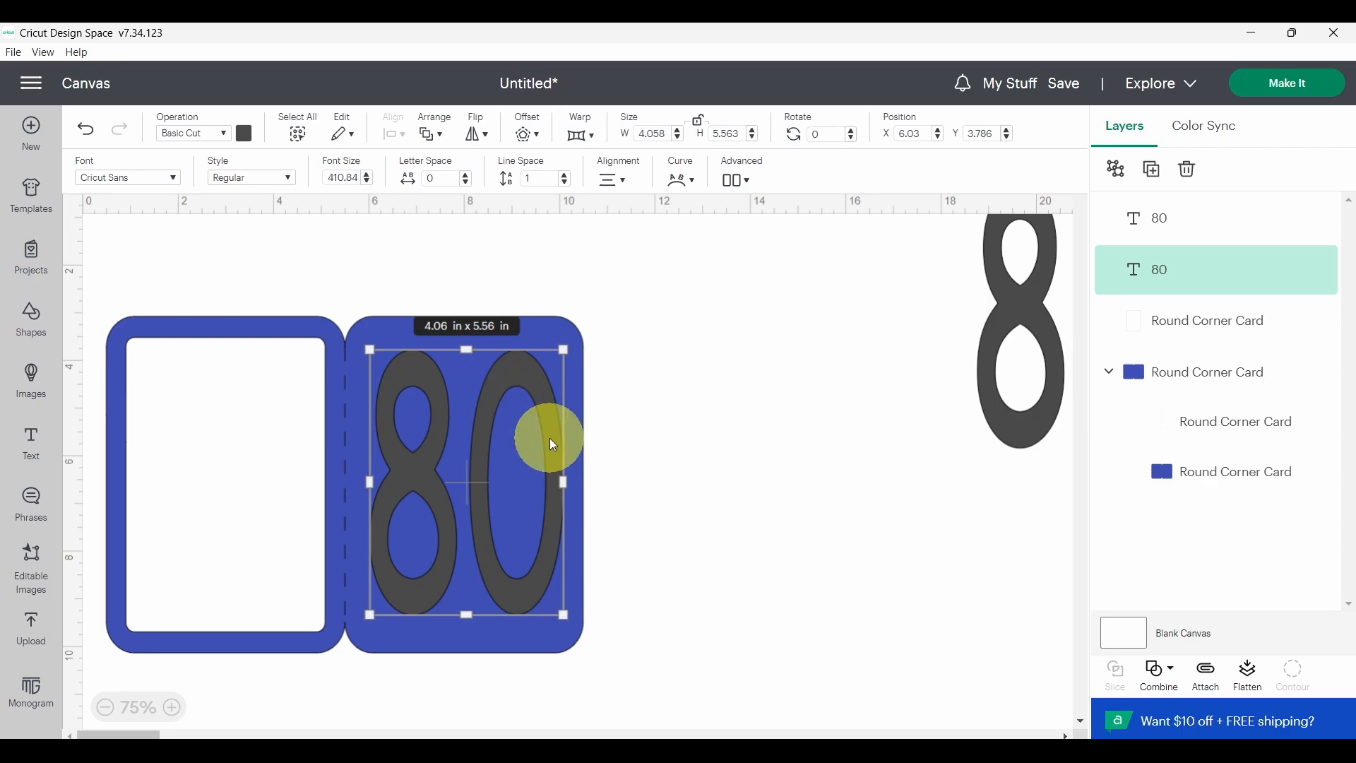
{"action": "left_click", "coordinate": [244, 135]}
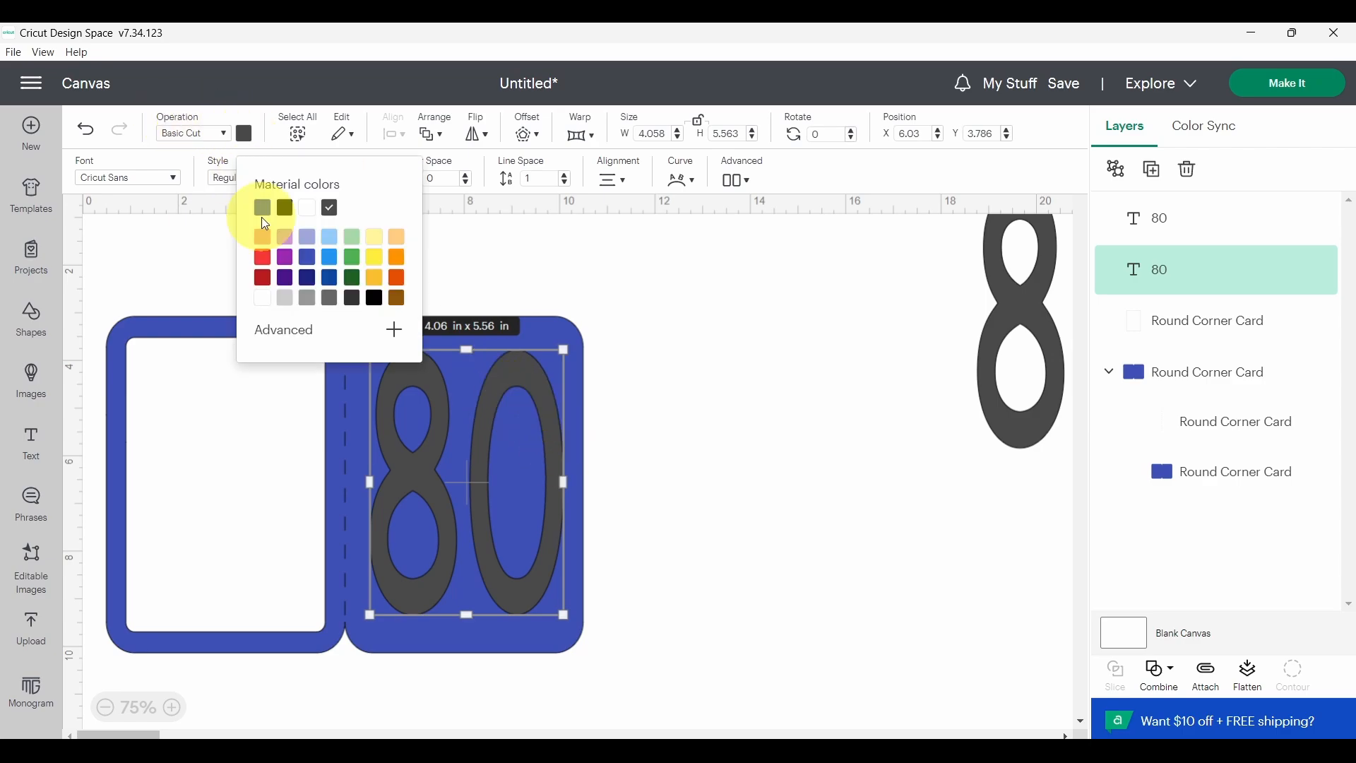
{"action": "left_click", "coordinate": [329, 237]}
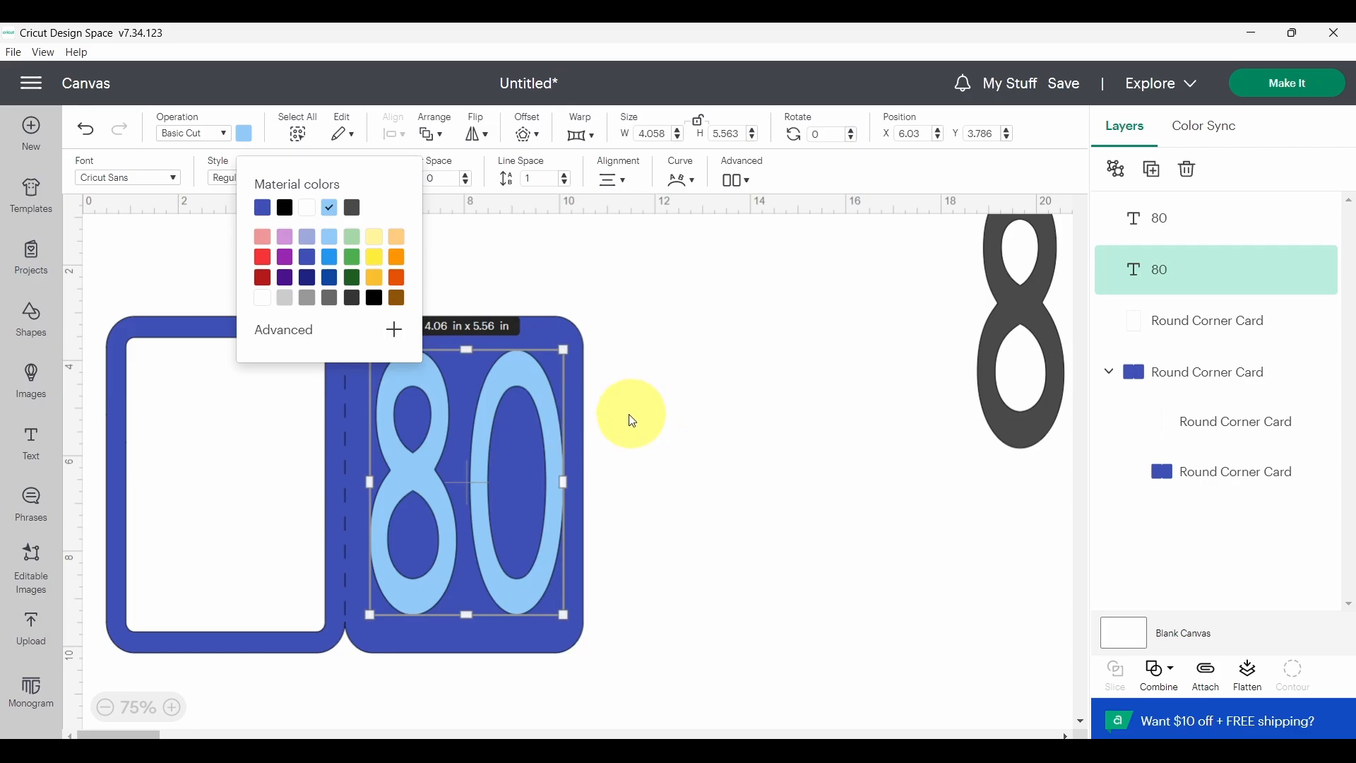
{"action": "left_click", "coordinate": [1152, 169]}
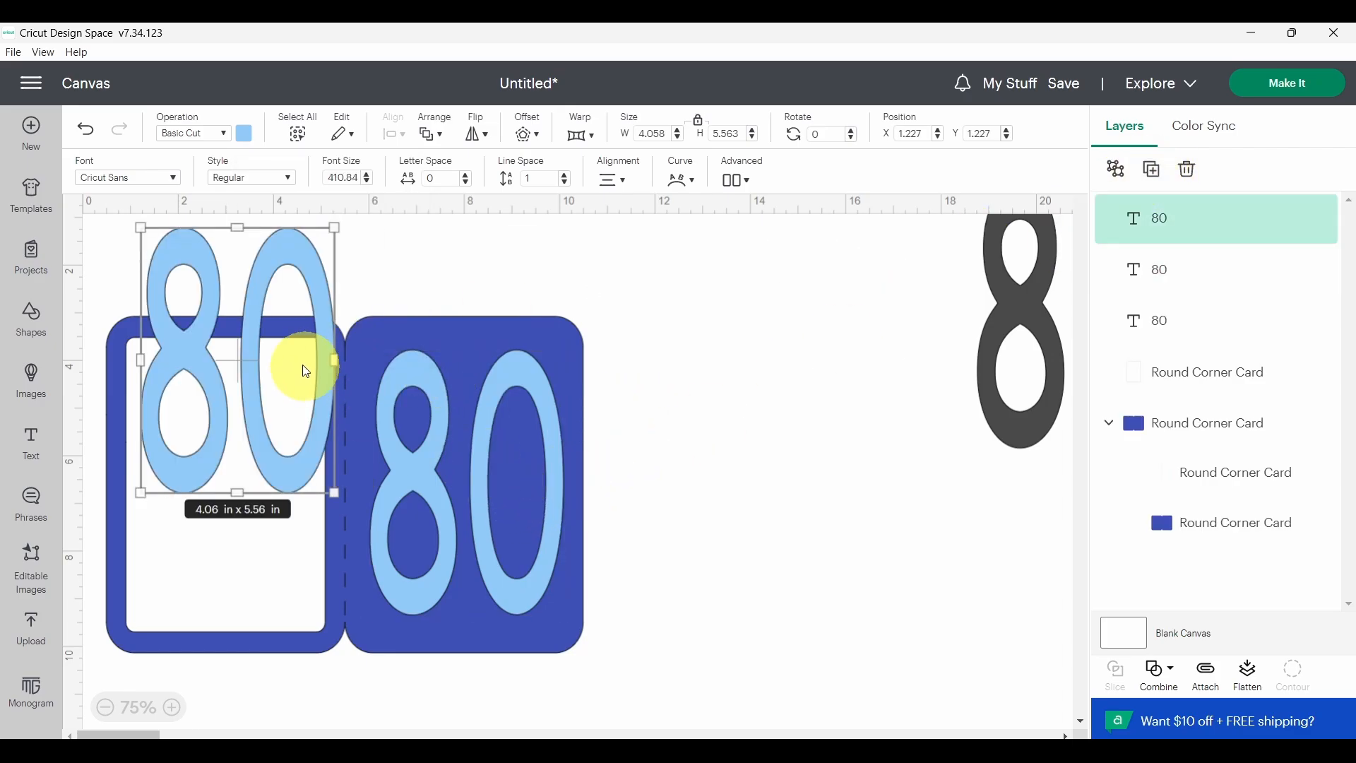
{"action": "left_click_drag", "start_coordinate": [269, 360], "coordinate": [756, 479]}
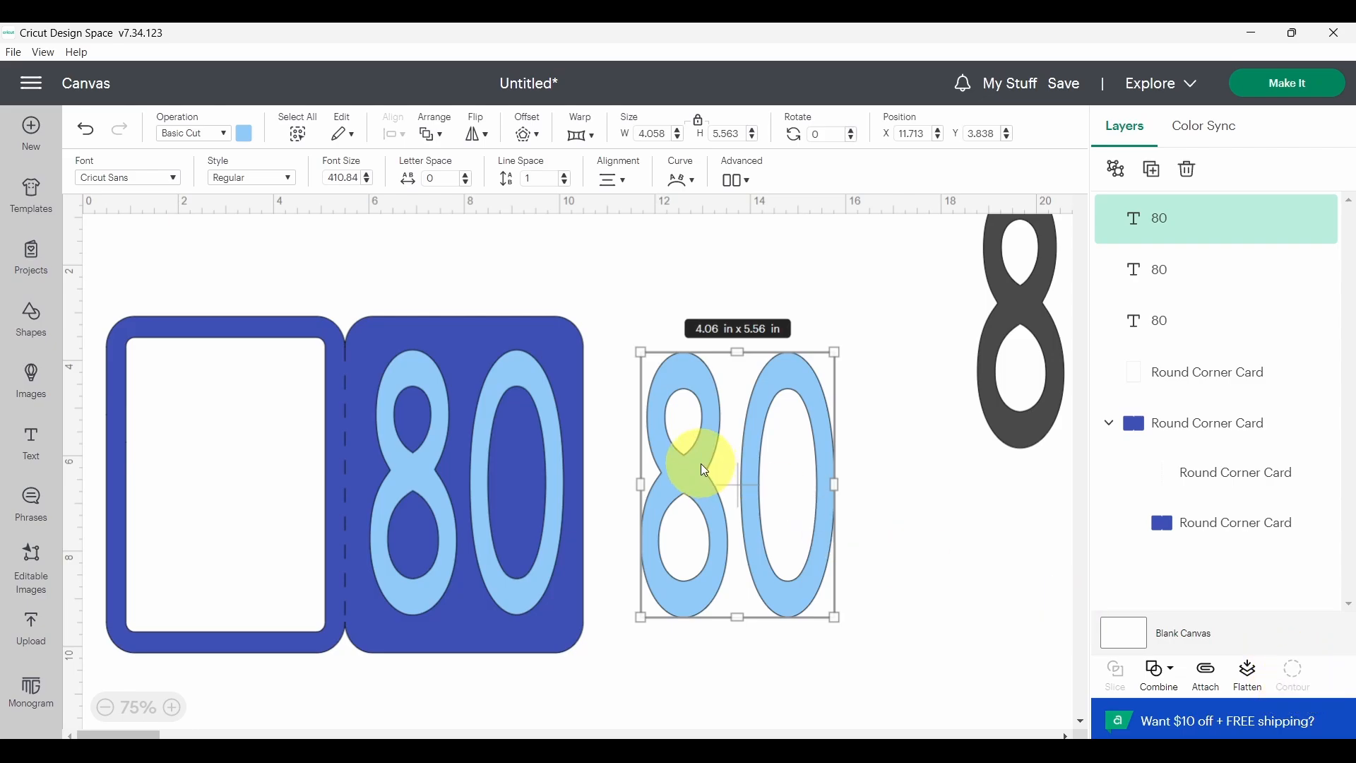
Step: Ungroup the light blue duplicate "80" into separate digits and weld both digits into one shape
{"action": "left_click", "coordinate": [1120, 180]}
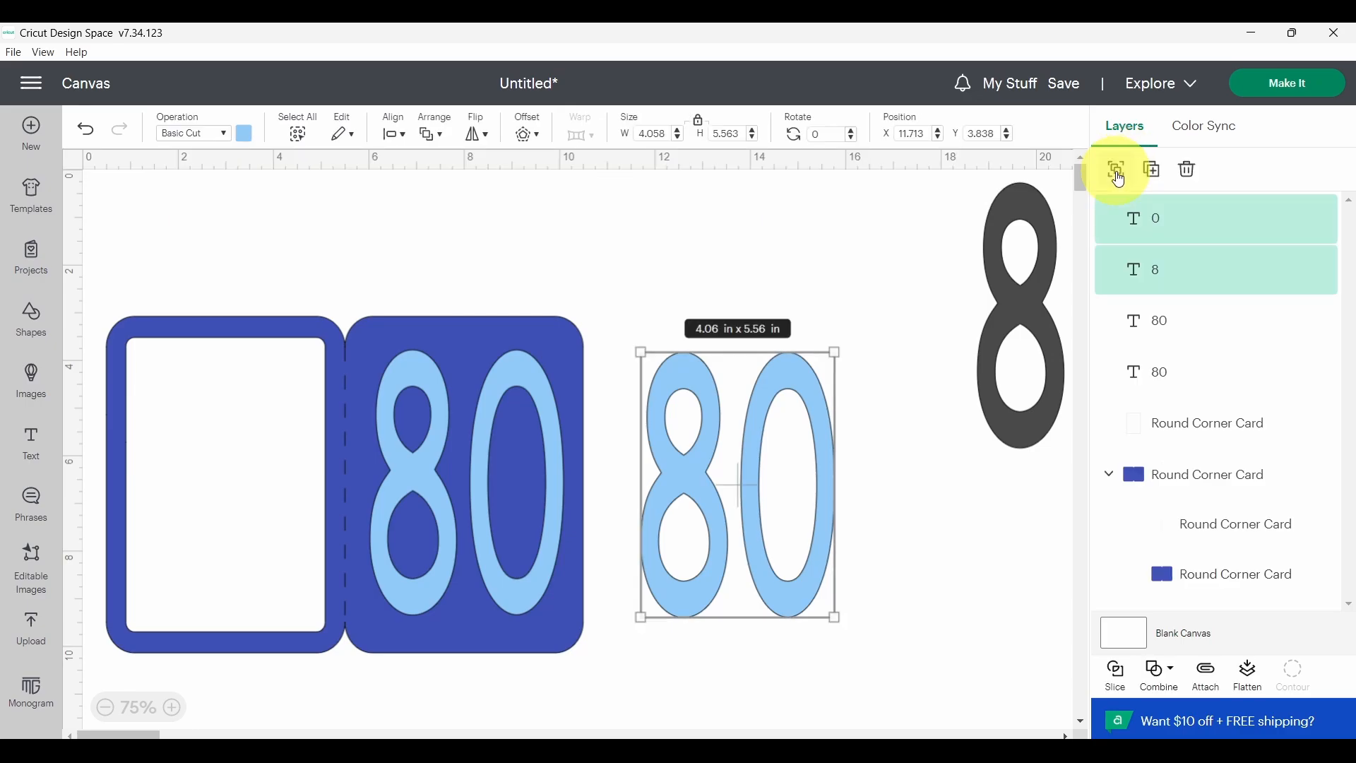
{"action": "left_click", "coordinate": [906, 279]}
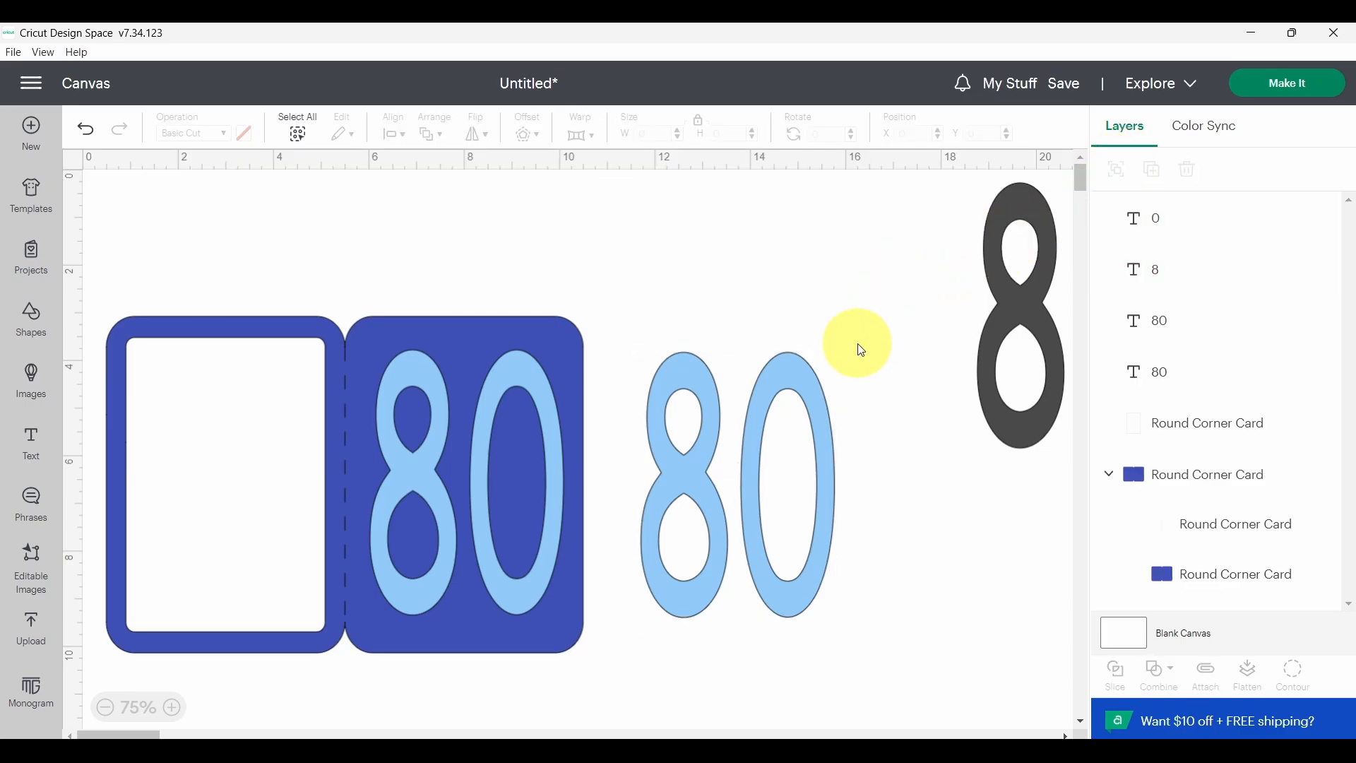
{"action": "left_click", "coordinate": [790, 379]}
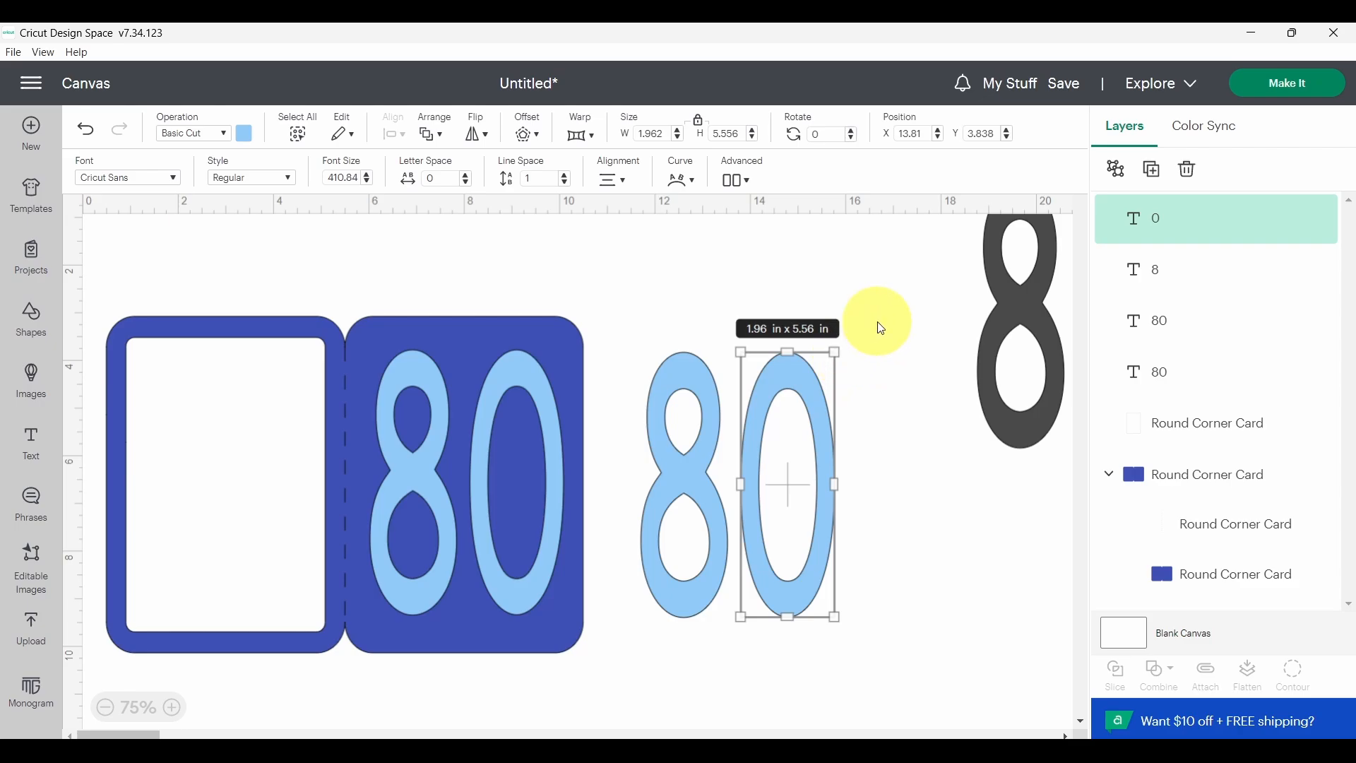
{"action": "left_click_drag", "start_coordinate": [881, 311], "coordinate": [620, 646]}
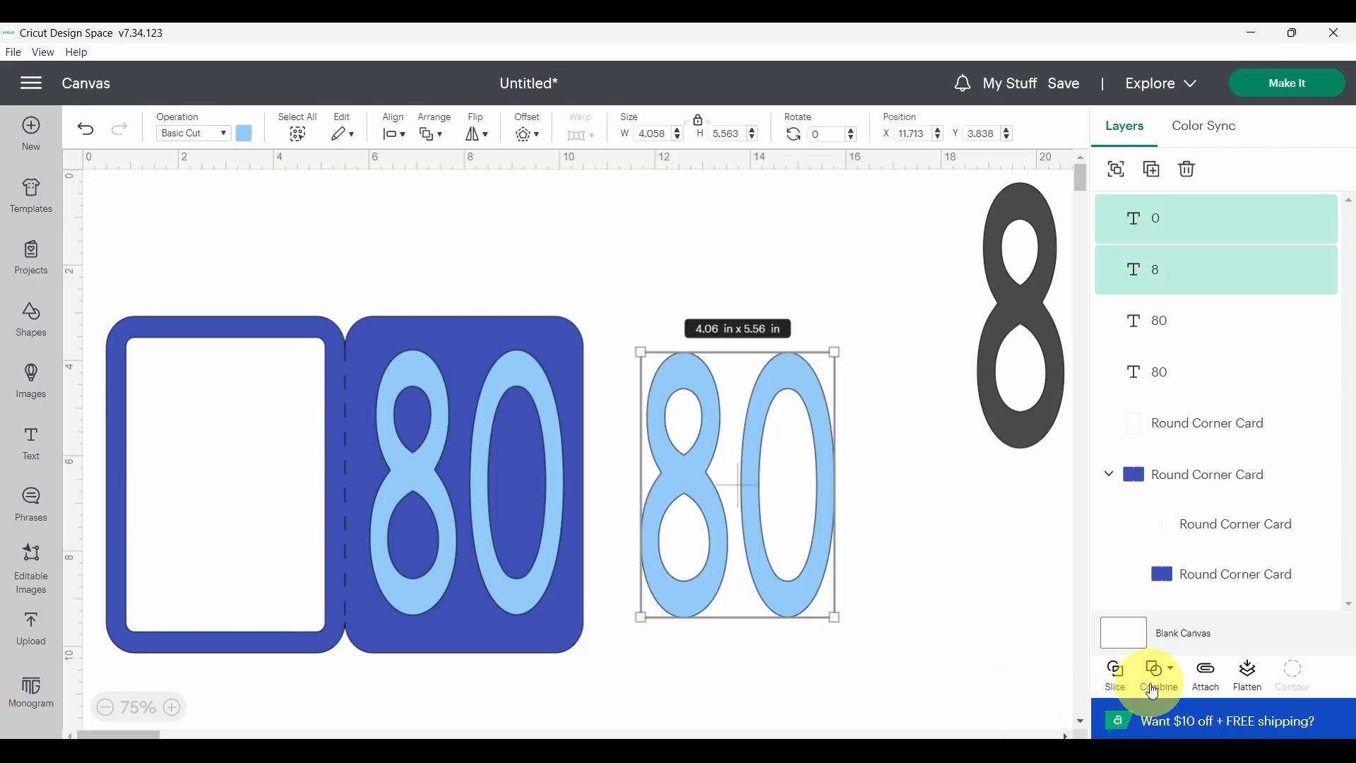
{"action": "left_click", "coordinate": [1155, 689]}
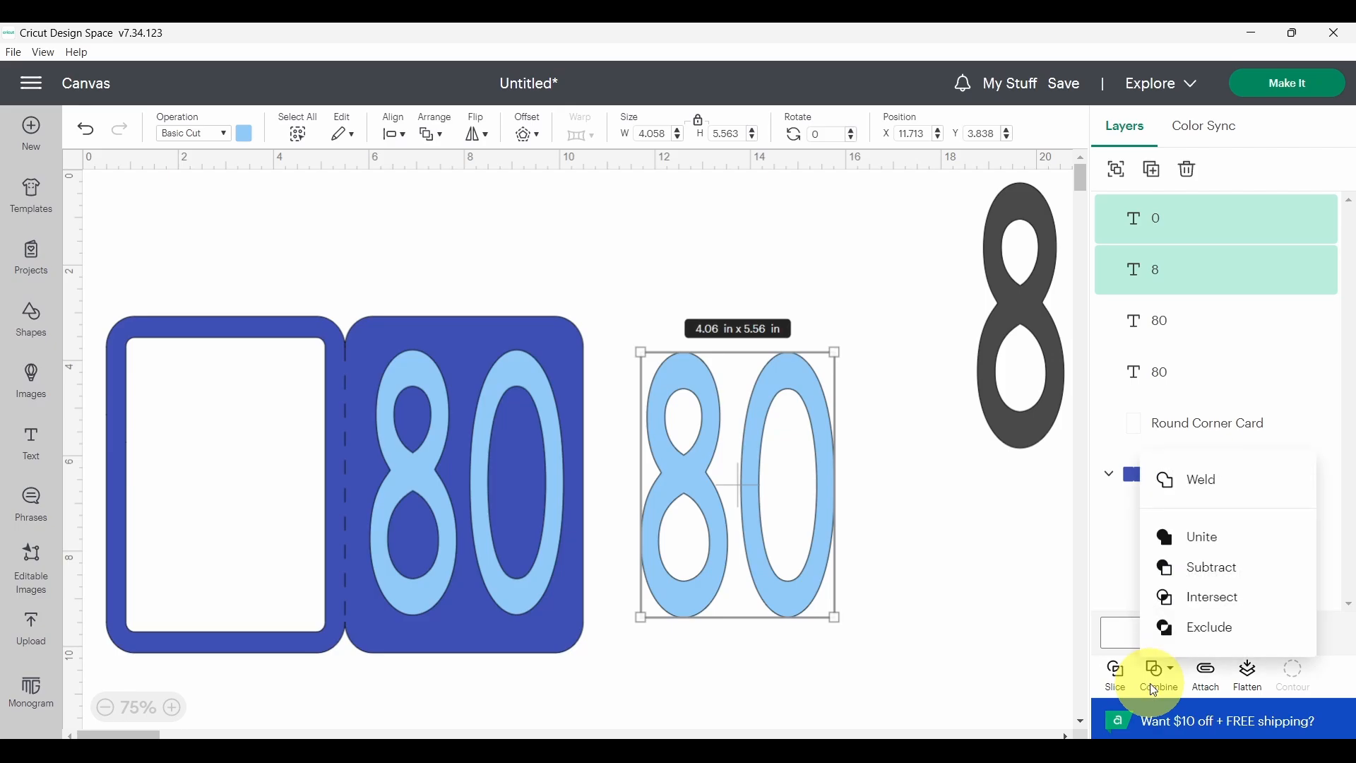
{"action": "left_click", "coordinate": [1177, 487]}
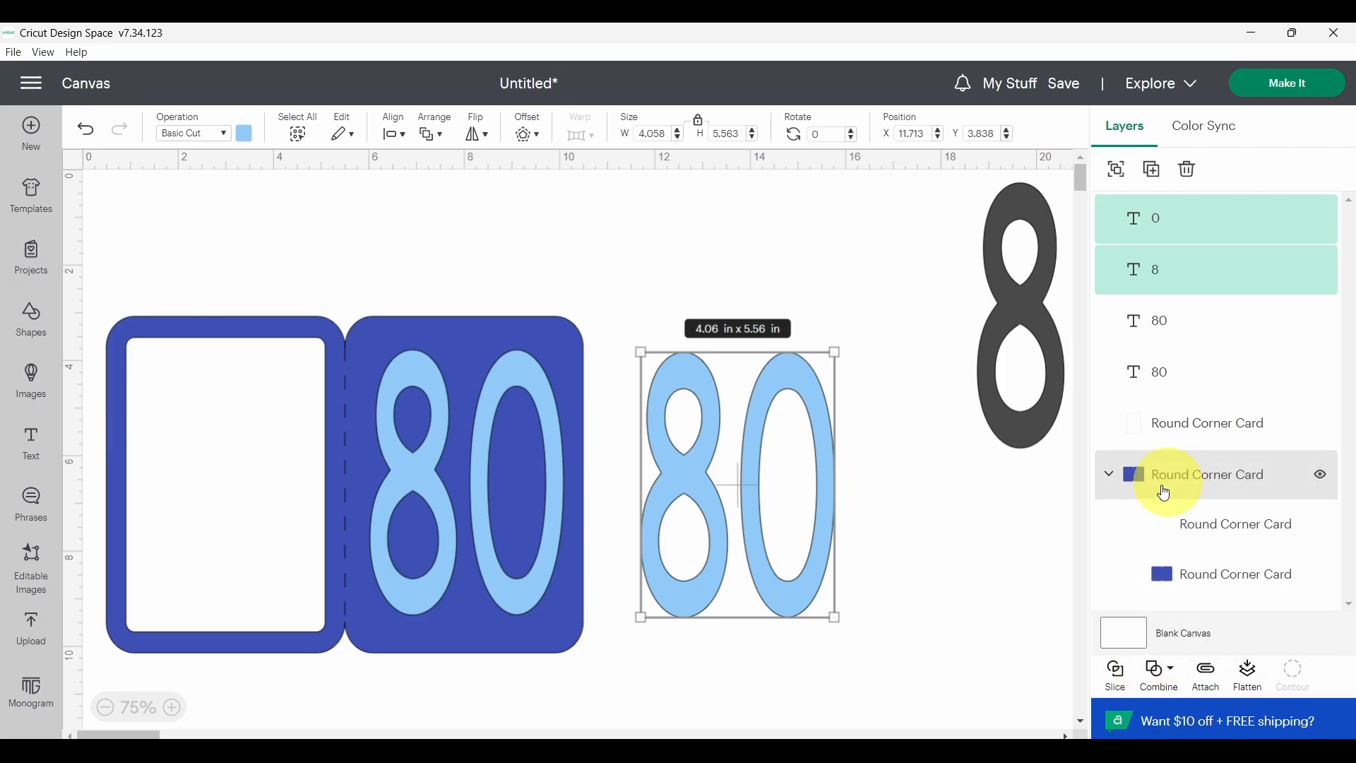
{"action": "left_click", "coordinate": [839, 567]}
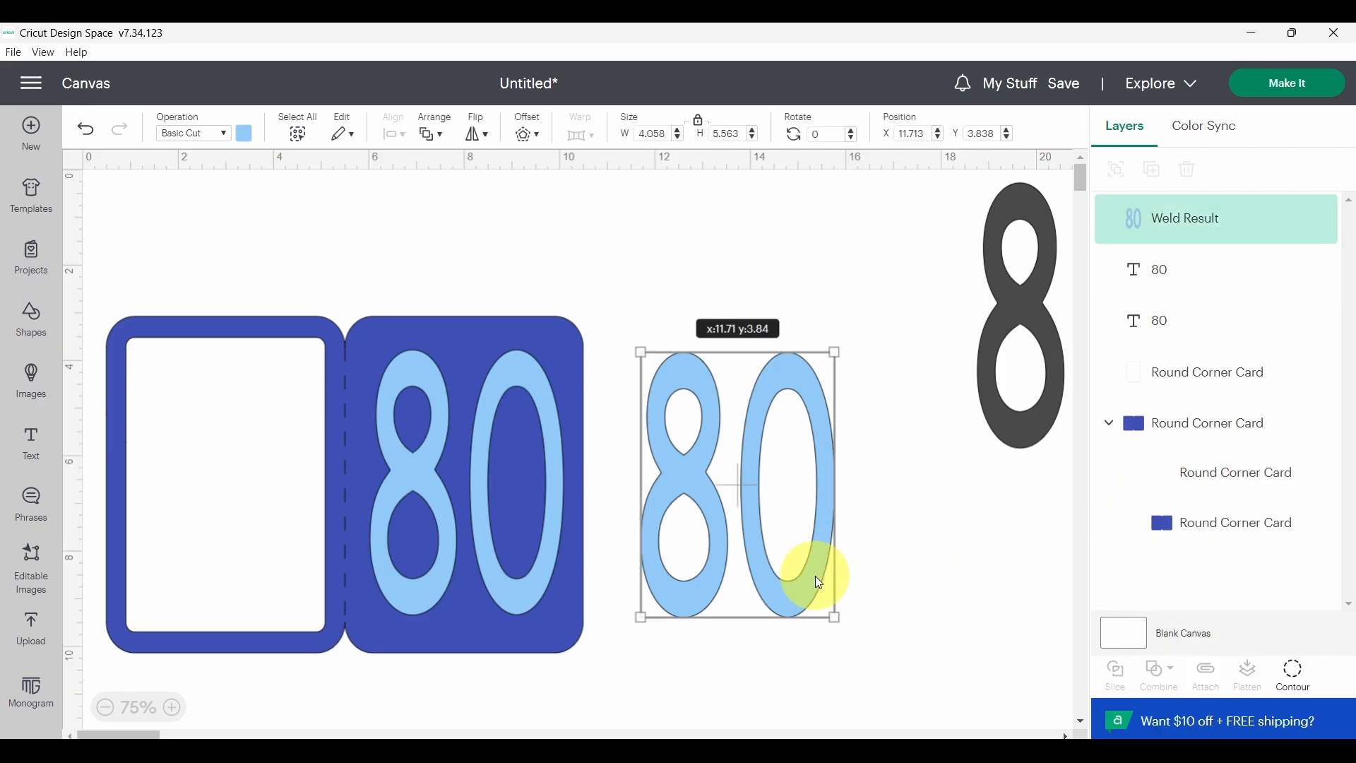
Step: Hide the three inner contours of the welded "80" to make solid digits, and colour the shape light grey
{"action": "left_click", "coordinate": [1302, 688]}
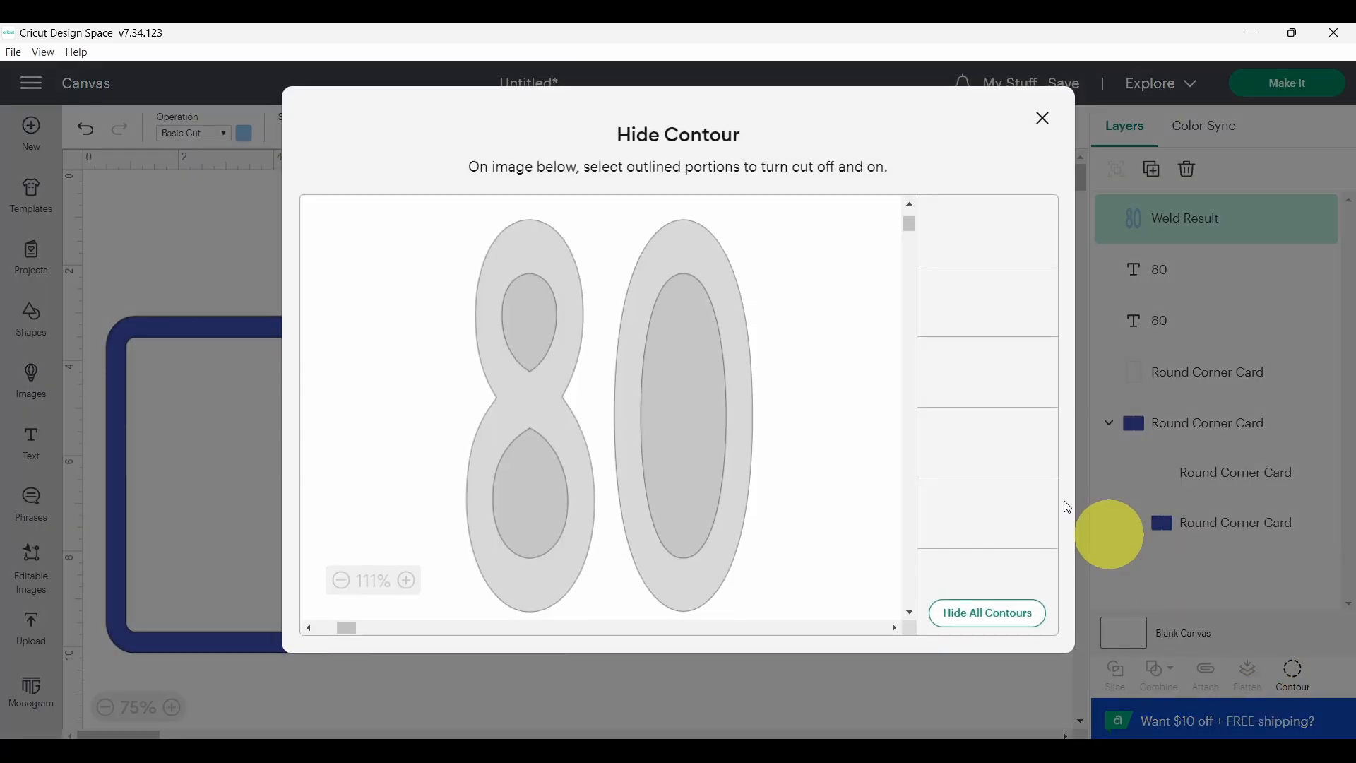
{"action": "left_click", "coordinate": [685, 376]}
{"action": "left_click", "coordinate": [530, 418]}
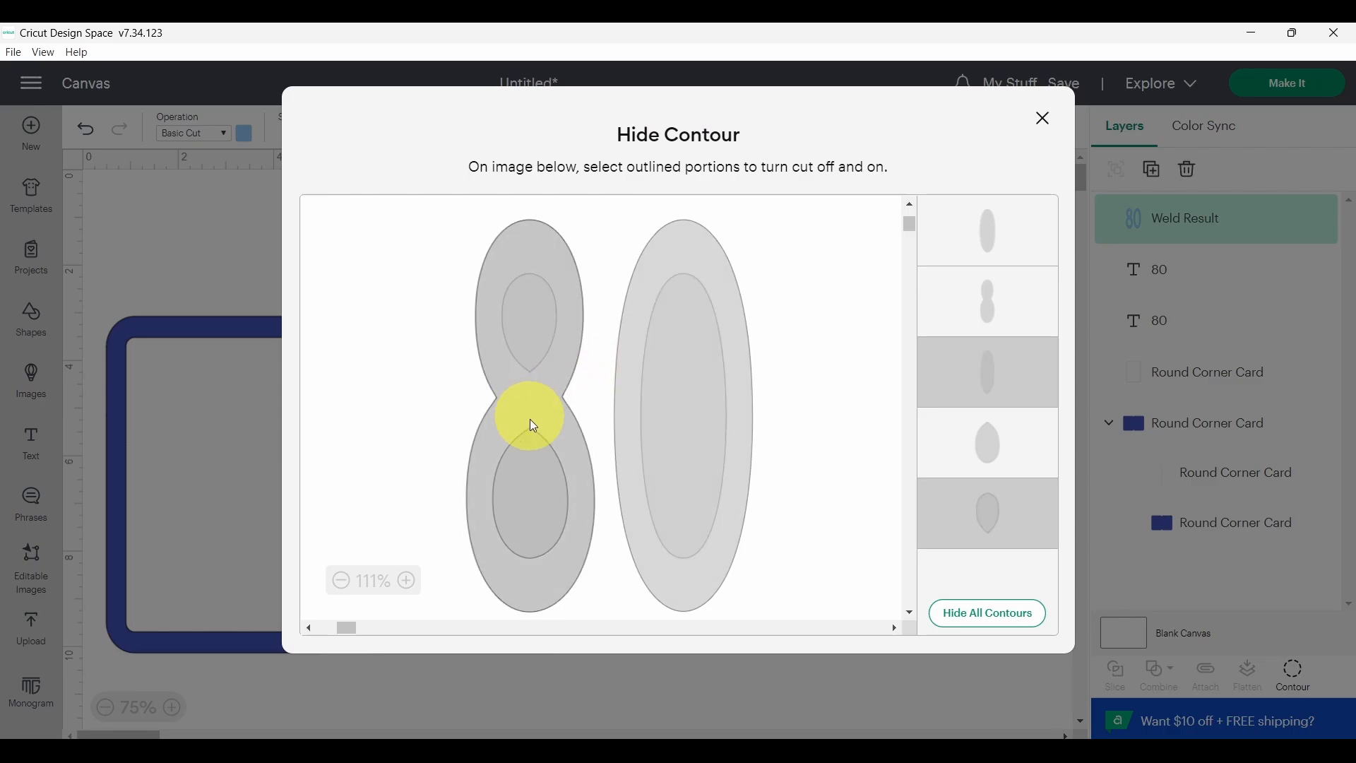
{"action": "left_click", "coordinate": [537, 487]}
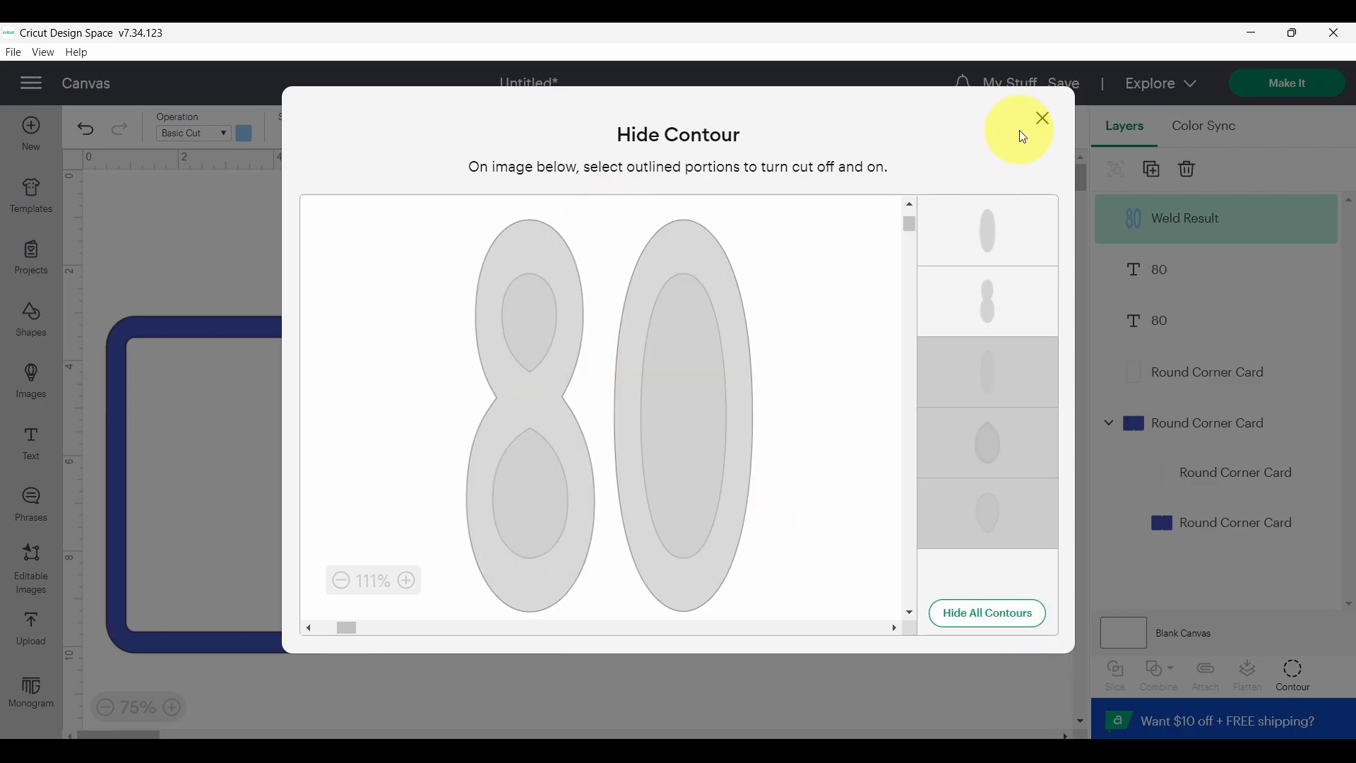
{"action": "left_click", "coordinate": [1043, 118]}
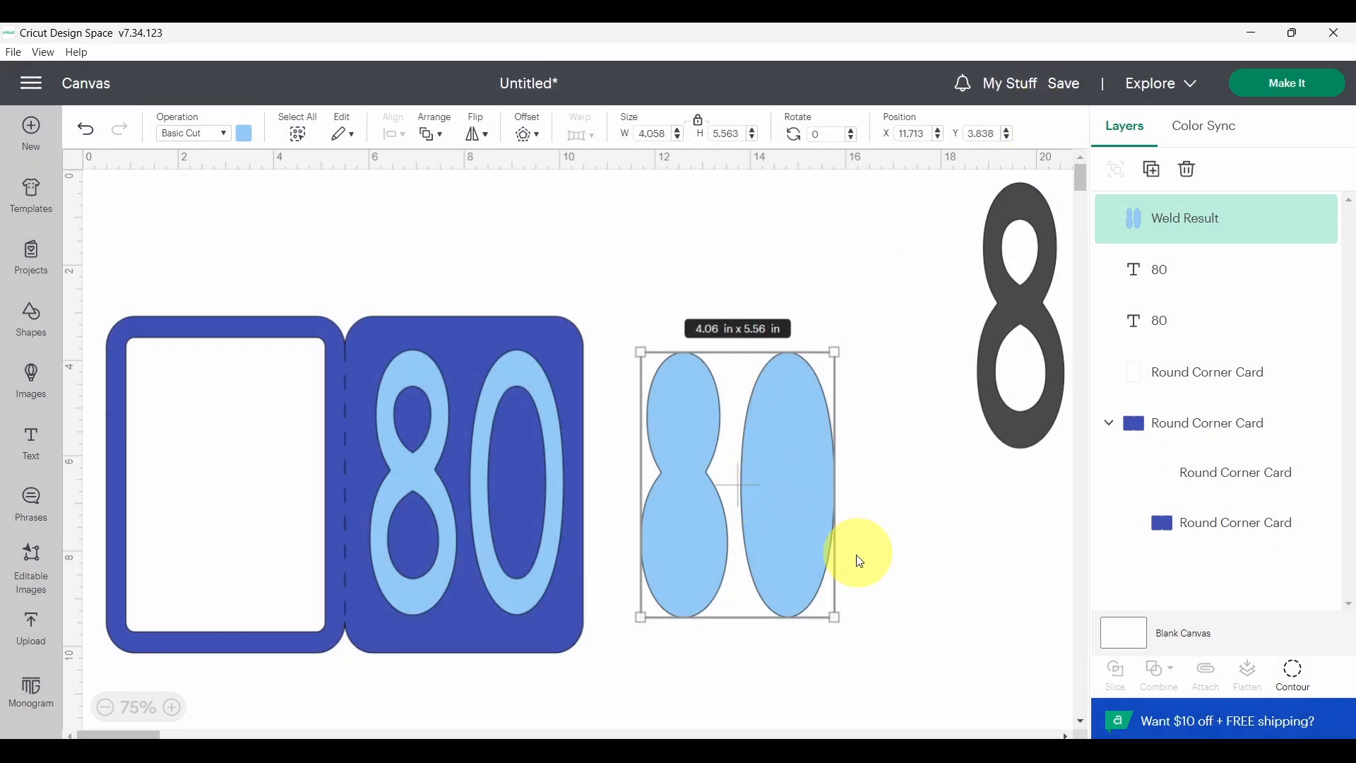
{"action": "left_click", "coordinate": [244, 135]}
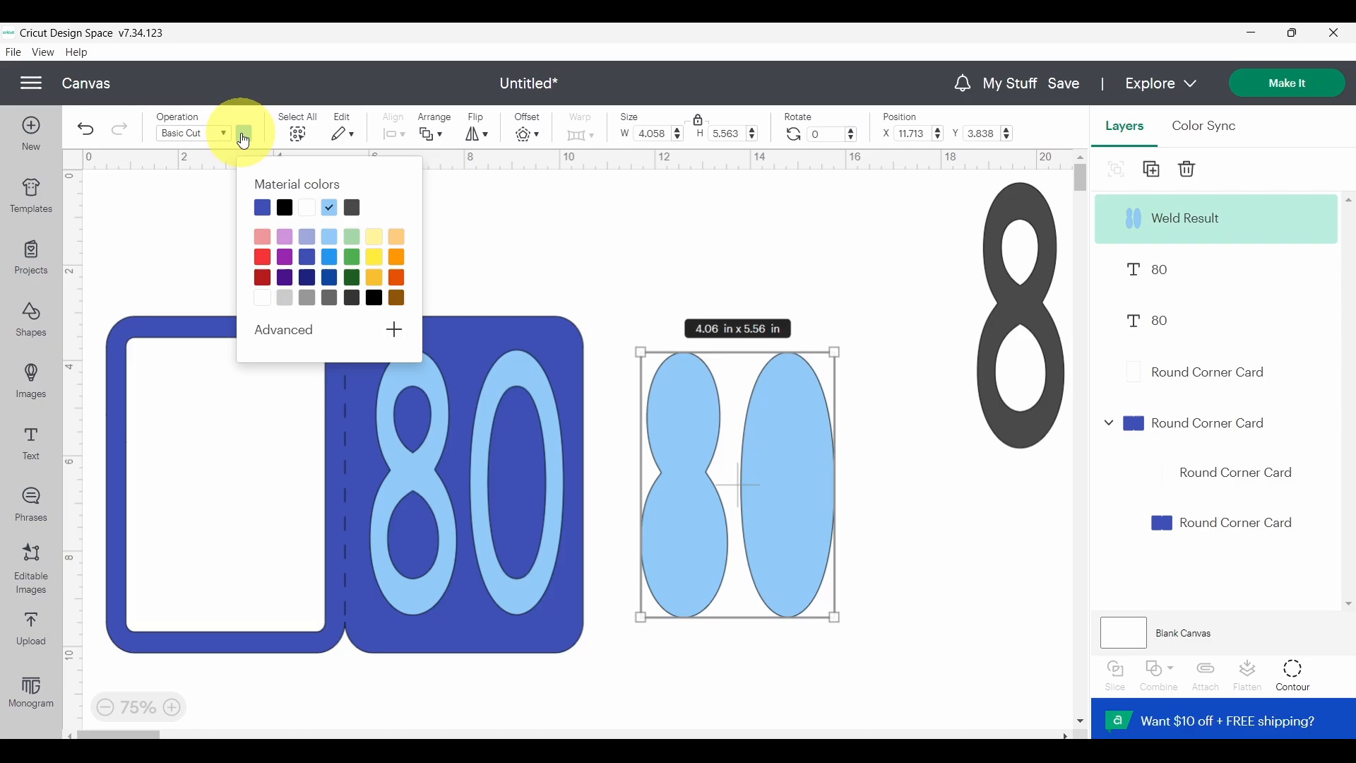
{"action": "left_click", "coordinate": [286, 299]}
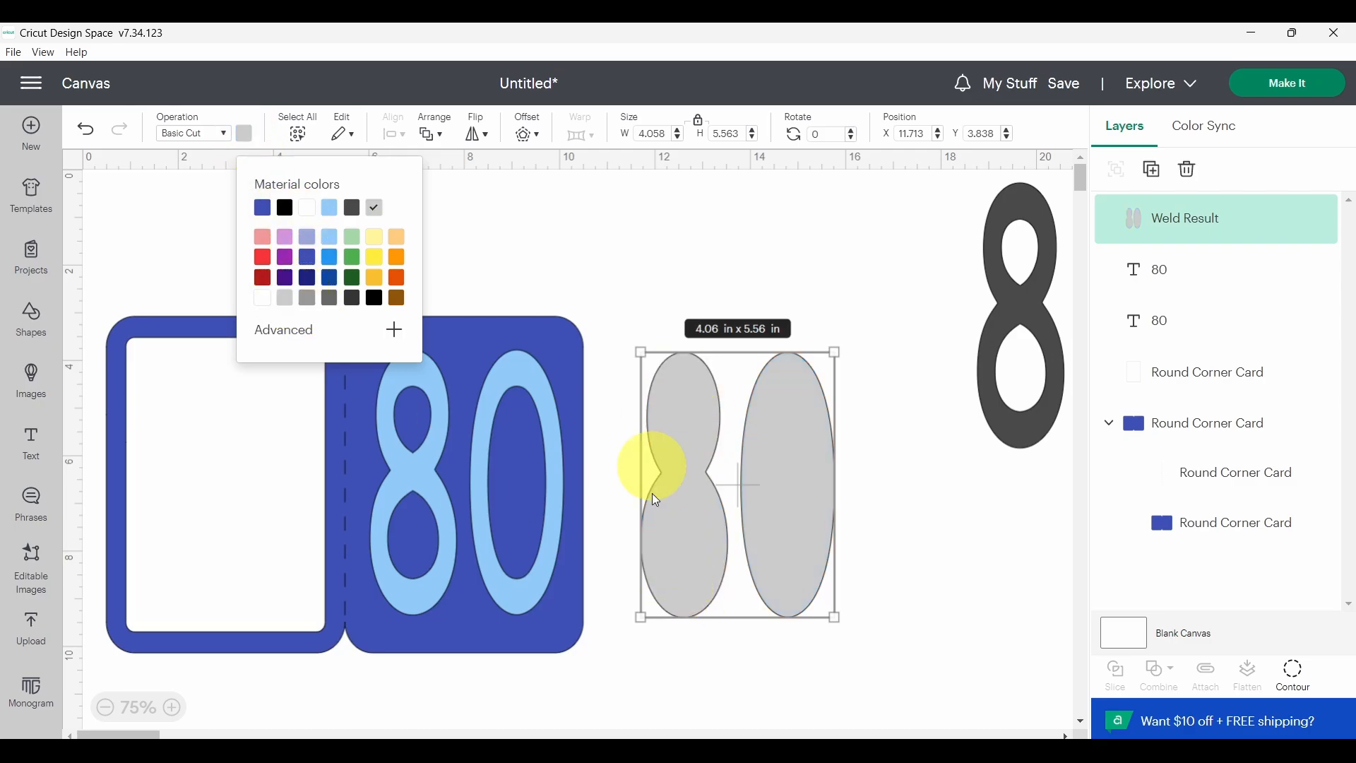
Step: Duplicate the solid grey "80" shape, colour the copy white and place it exactly over the card's light blue "80"
{"action": "left_click", "coordinate": [1156, 177]}
{"action": "left_click_drag", "start_coordinate": [296, 369], "coordinate": [758, 358]}
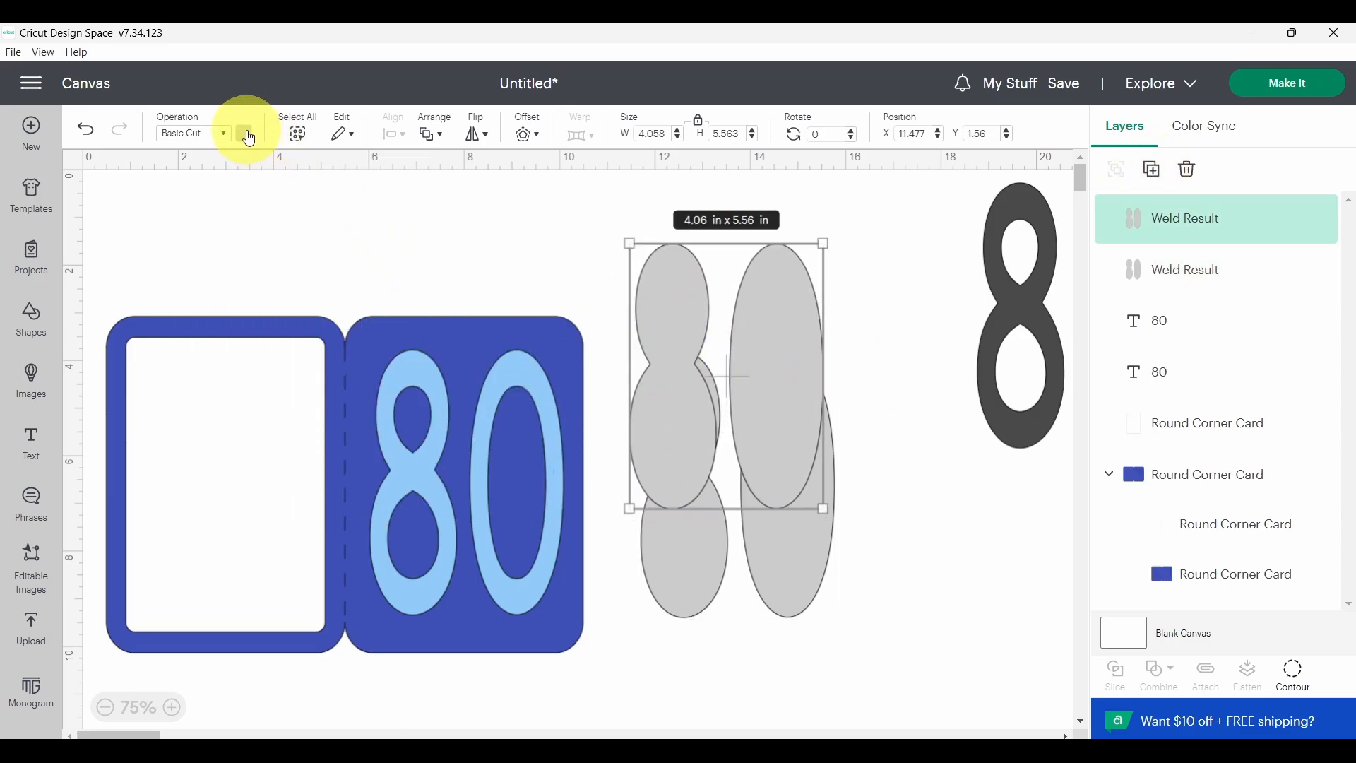
{"action": "left_click", "coordinate": [246, 134]}
{"action": "left_click", "coordinate": [310, 212]}
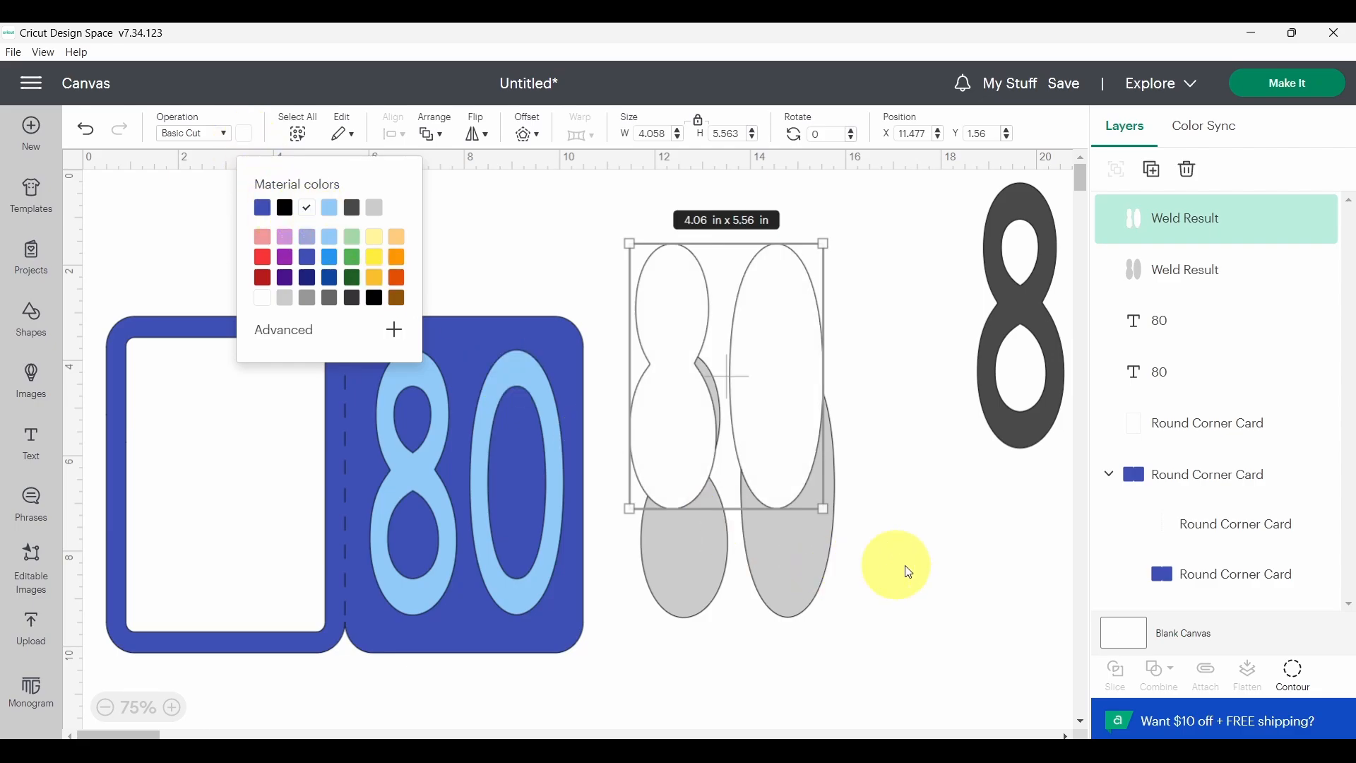
{"action": "left_click_drag", "start_coordinate": [776, 444], "coordinate": [520, 550]}
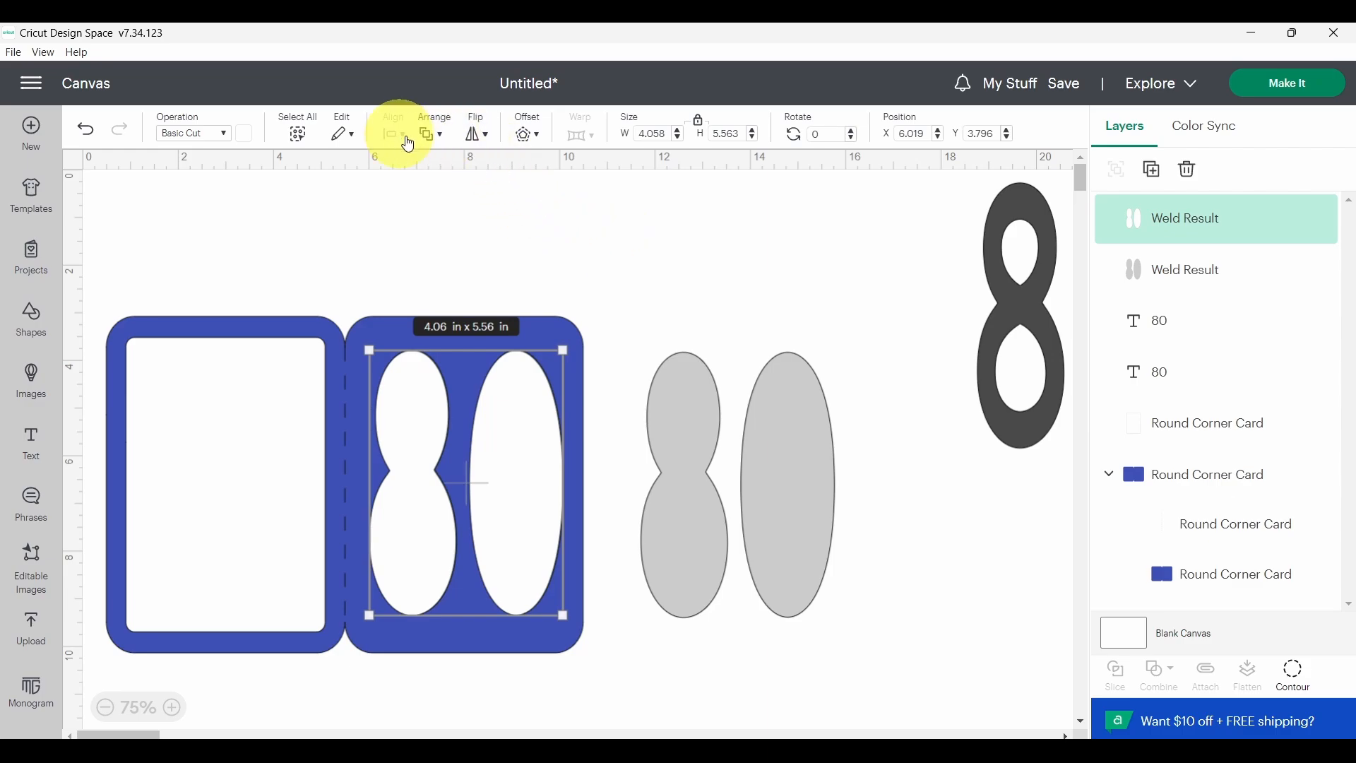
Step: Send the white shape backward three times, behind the light blue "80", and move the grey shape about 1.3 in farther from the card
{"action": "left_click", "coordinate": [435, 134]}
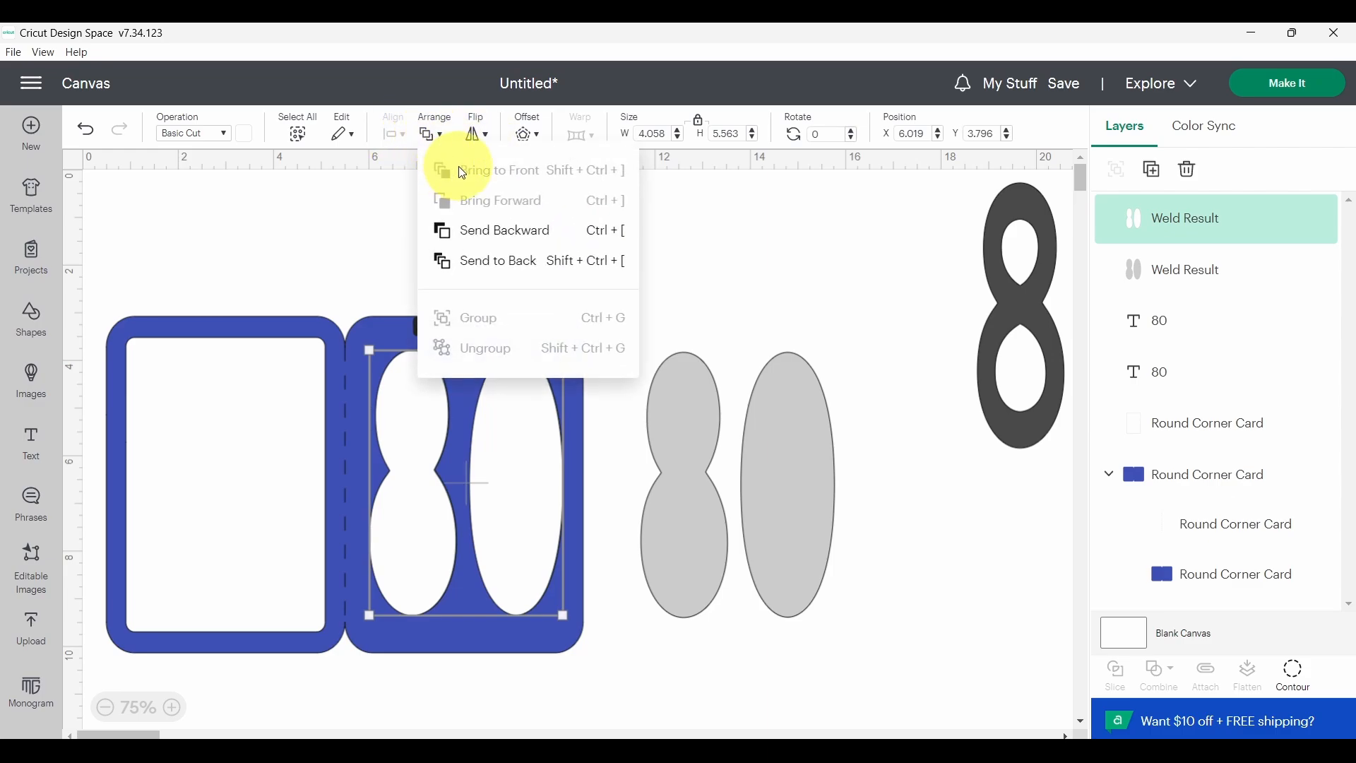
{"action": "left_click", "coordinate": [498, 229]}
{"action": "left_click", "coordinate": [435, 134]}
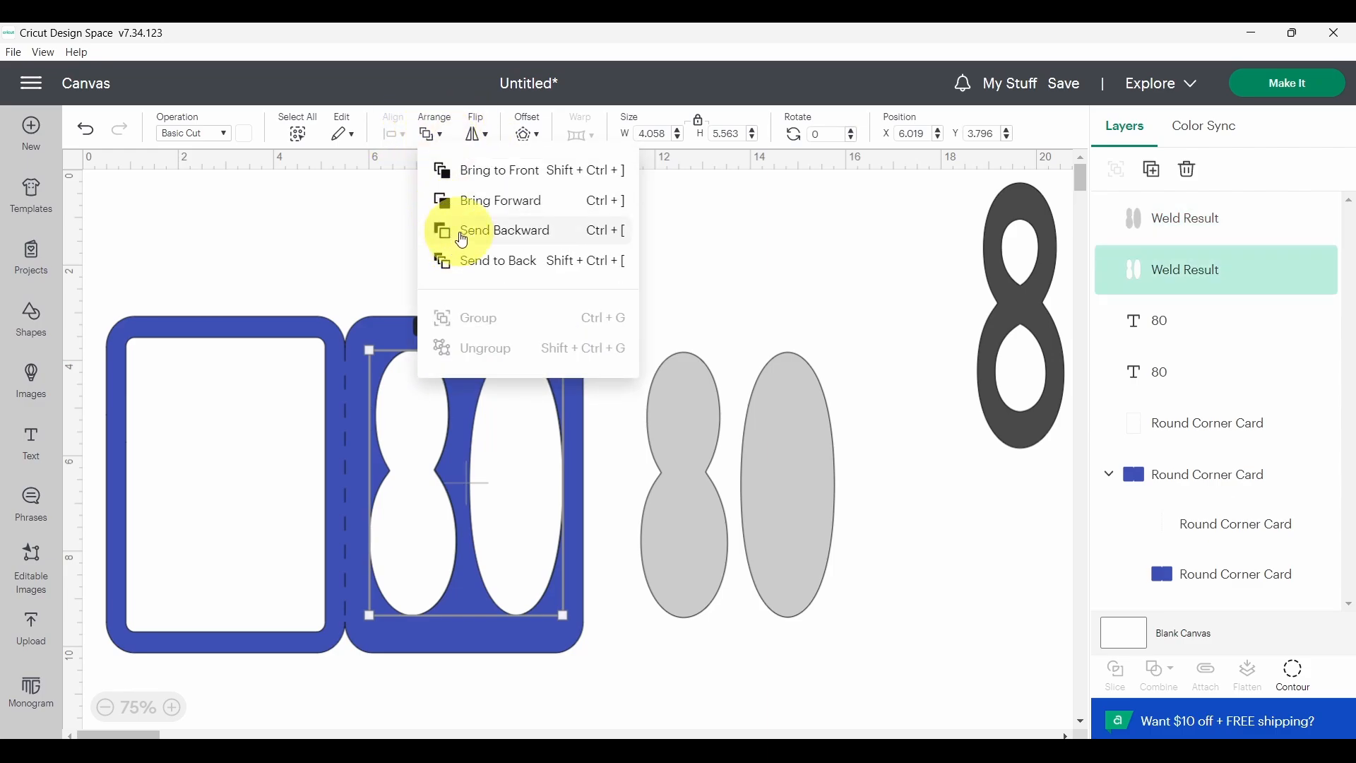
{"action": "left_click", "coordinate": [455, 233]}
{"action": "left_click", "coordinate": [433, 134]}
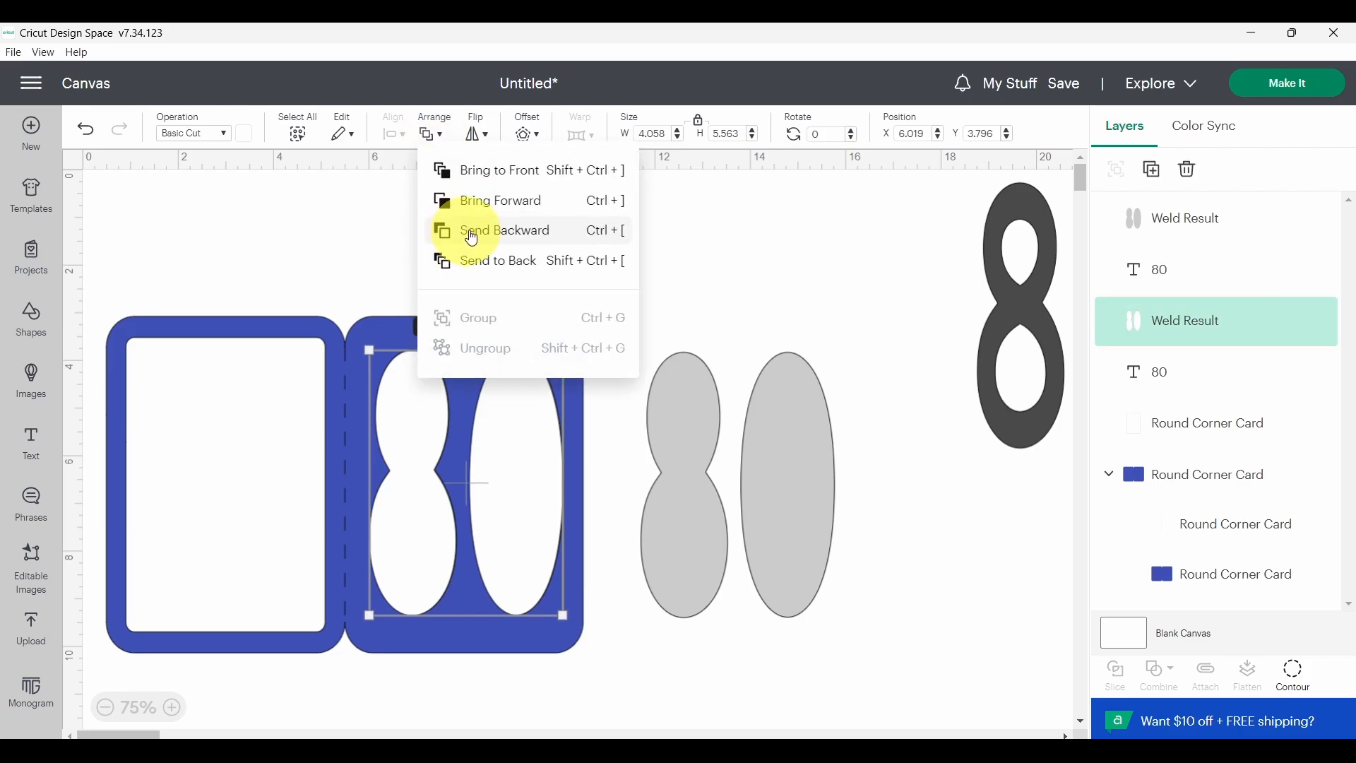
{"action": "left_click", "coordinate": [466, 232]}
{"action": "left_click", "coordinate": [597, 247]}
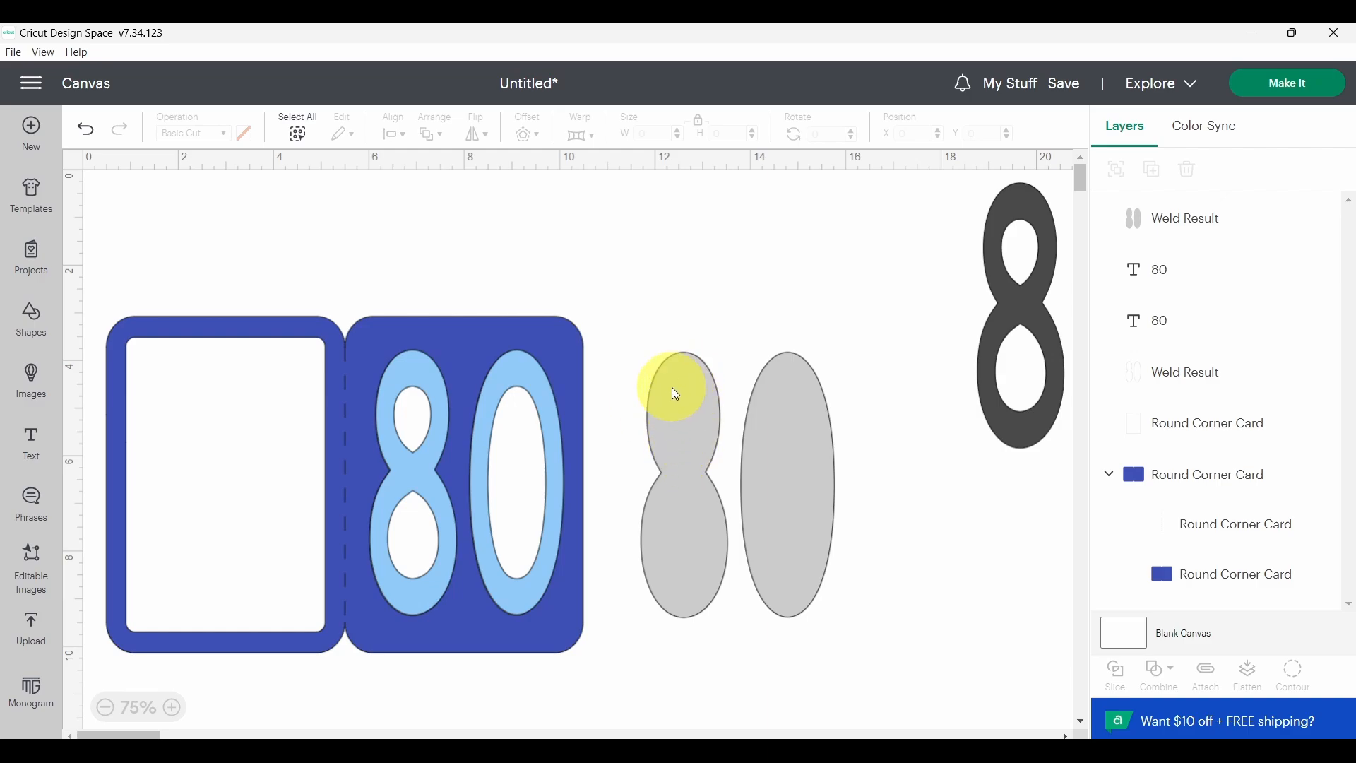
{"action": "left_click_drag", "start_coordinate": [784, 522], "coordinate": [846, 518]}
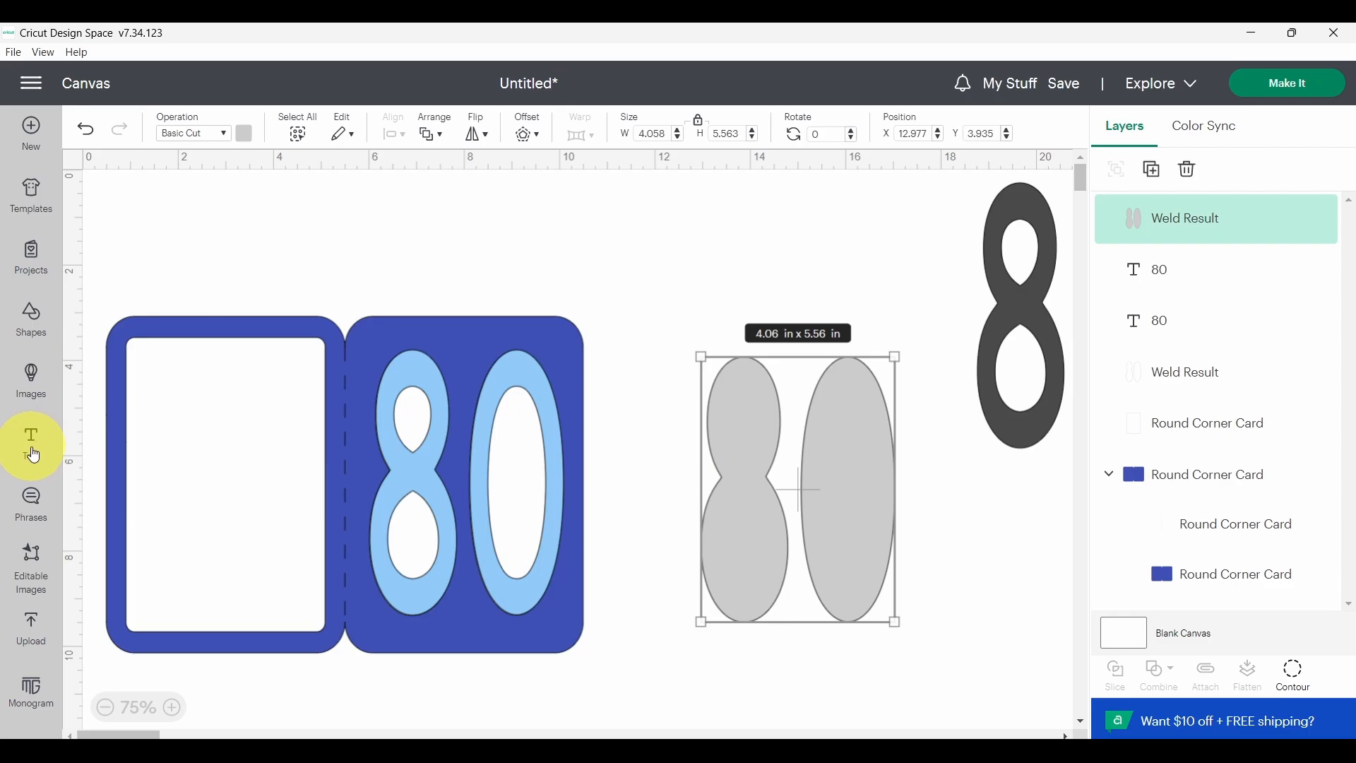
Step: Add a text object reading "Happy" to the canvas
{"action": "left_click", "coordinate": [31, 445]}
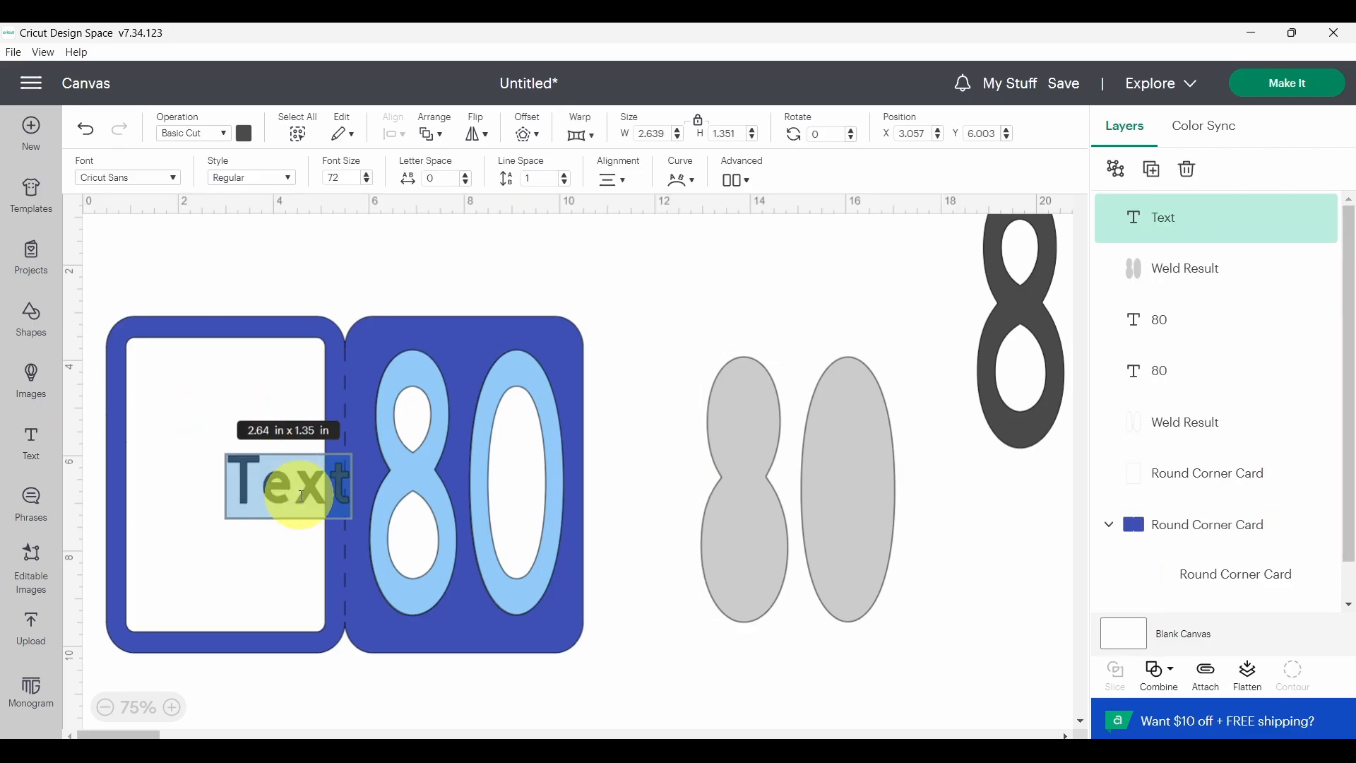
{"action": "type", "text": "Happu"}
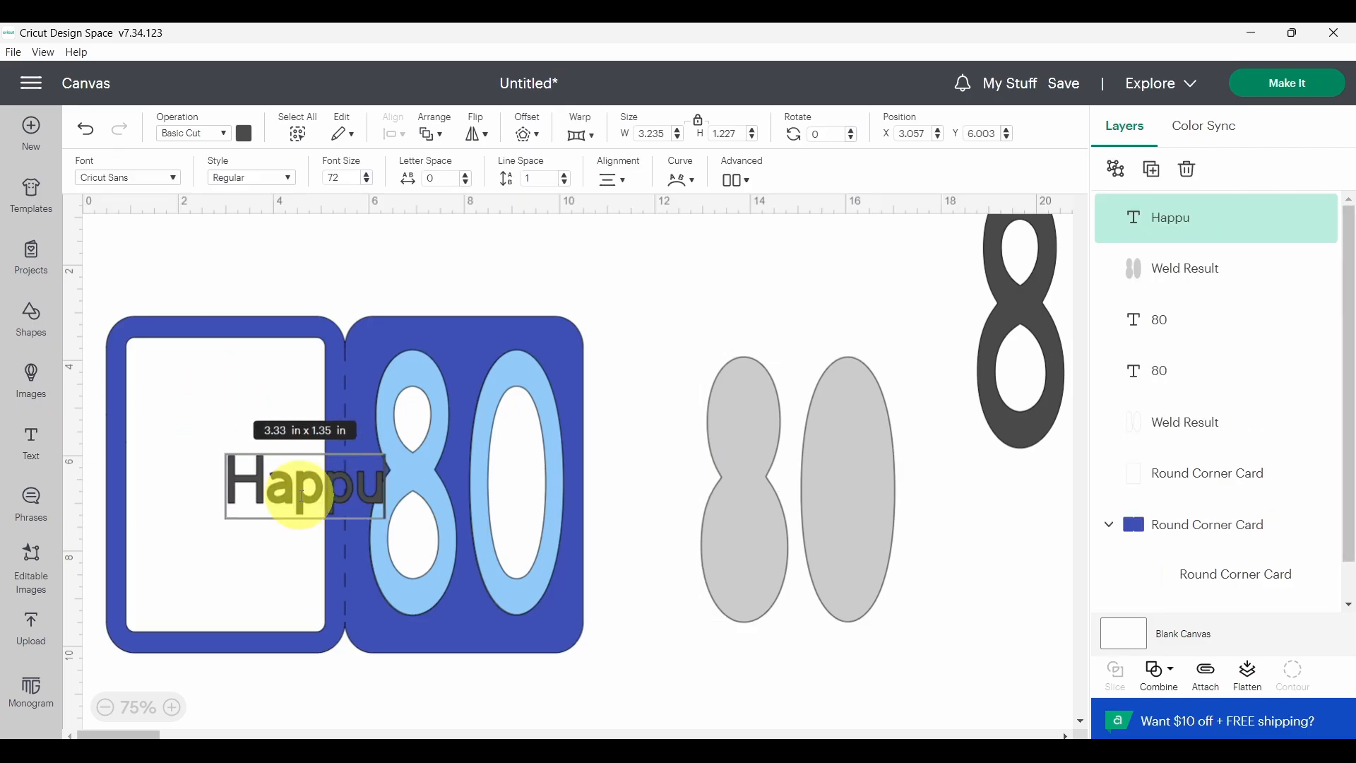
{"action": "key", "text": "BackSpace"}
{"action": "type", "text": "y"}
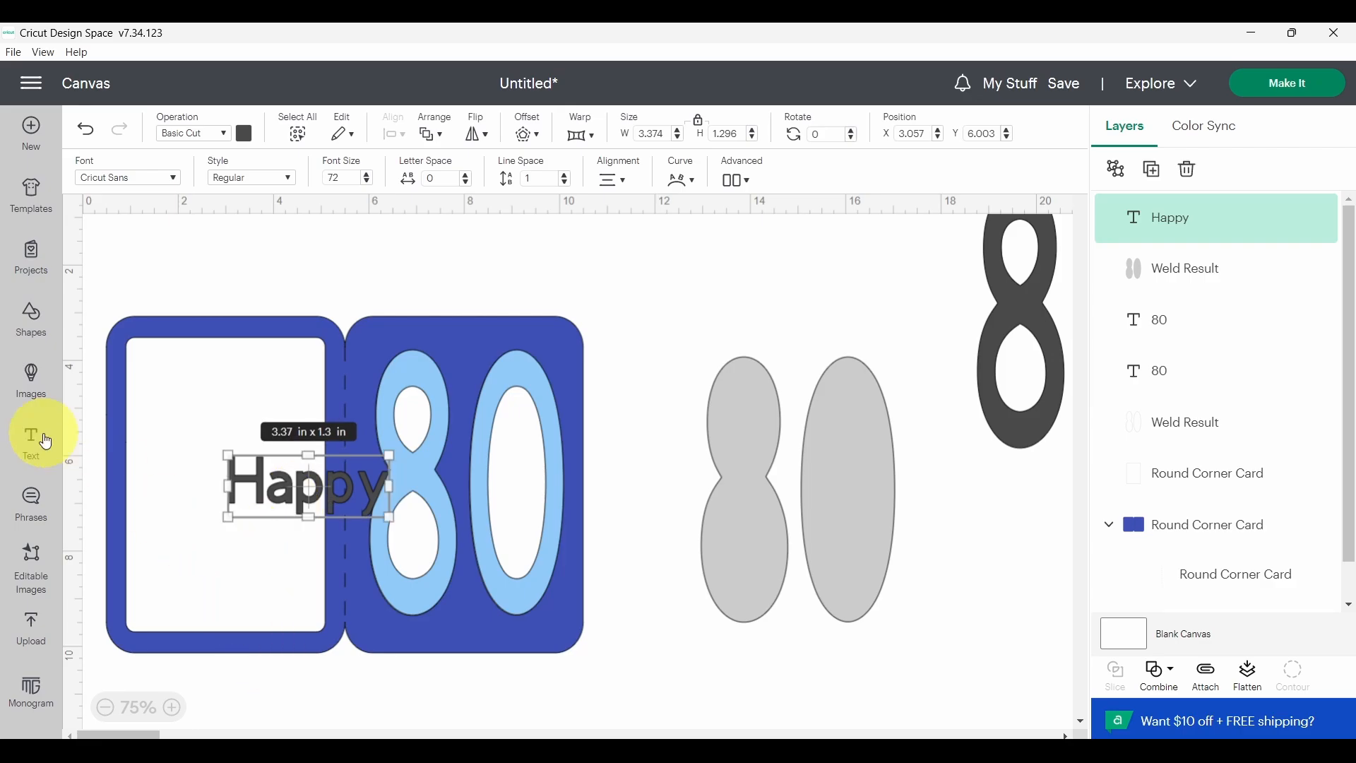
Step: Add a second text "Birthday", placing it over the lower end of the card's light blue "80" and "Happy" over the upper end
{"action": "left_click", "coordinate": [45, 441]}
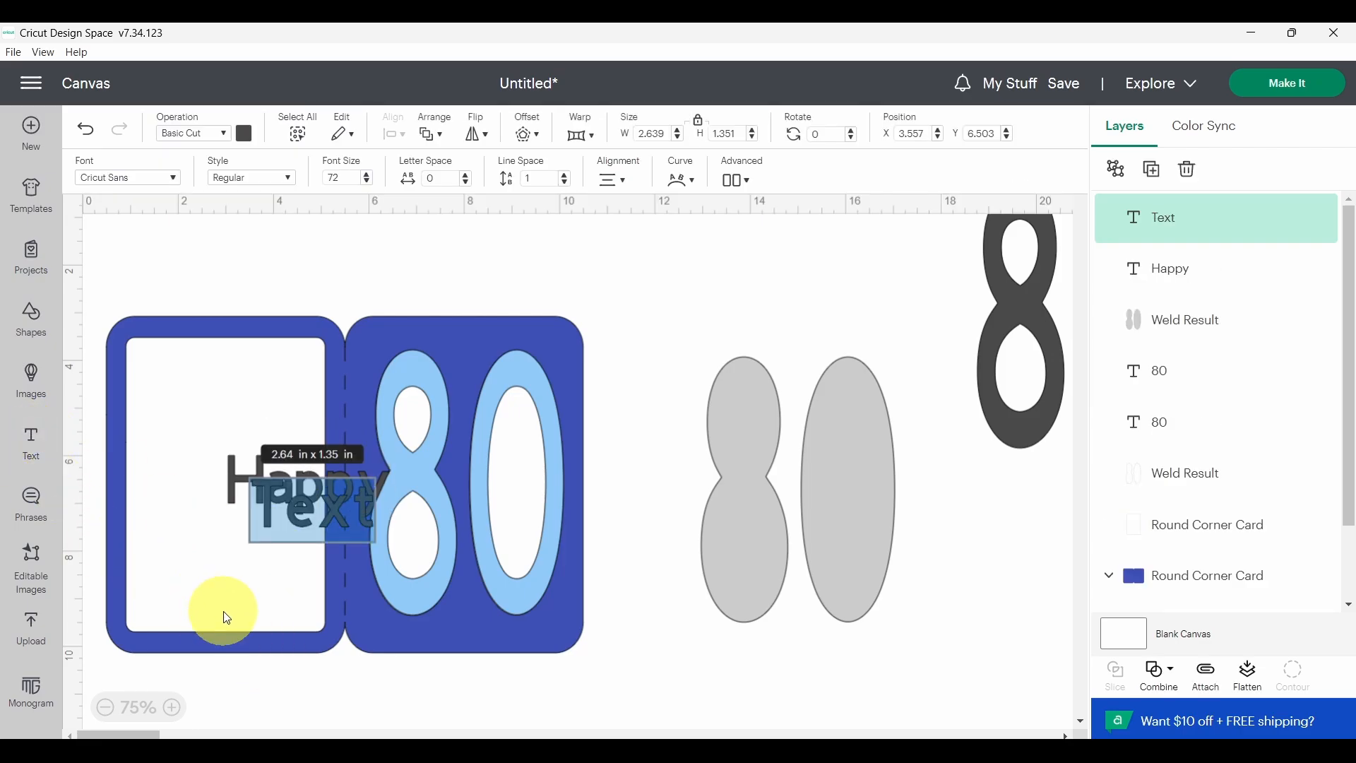
{"action": "type", "text": "Birthday"}
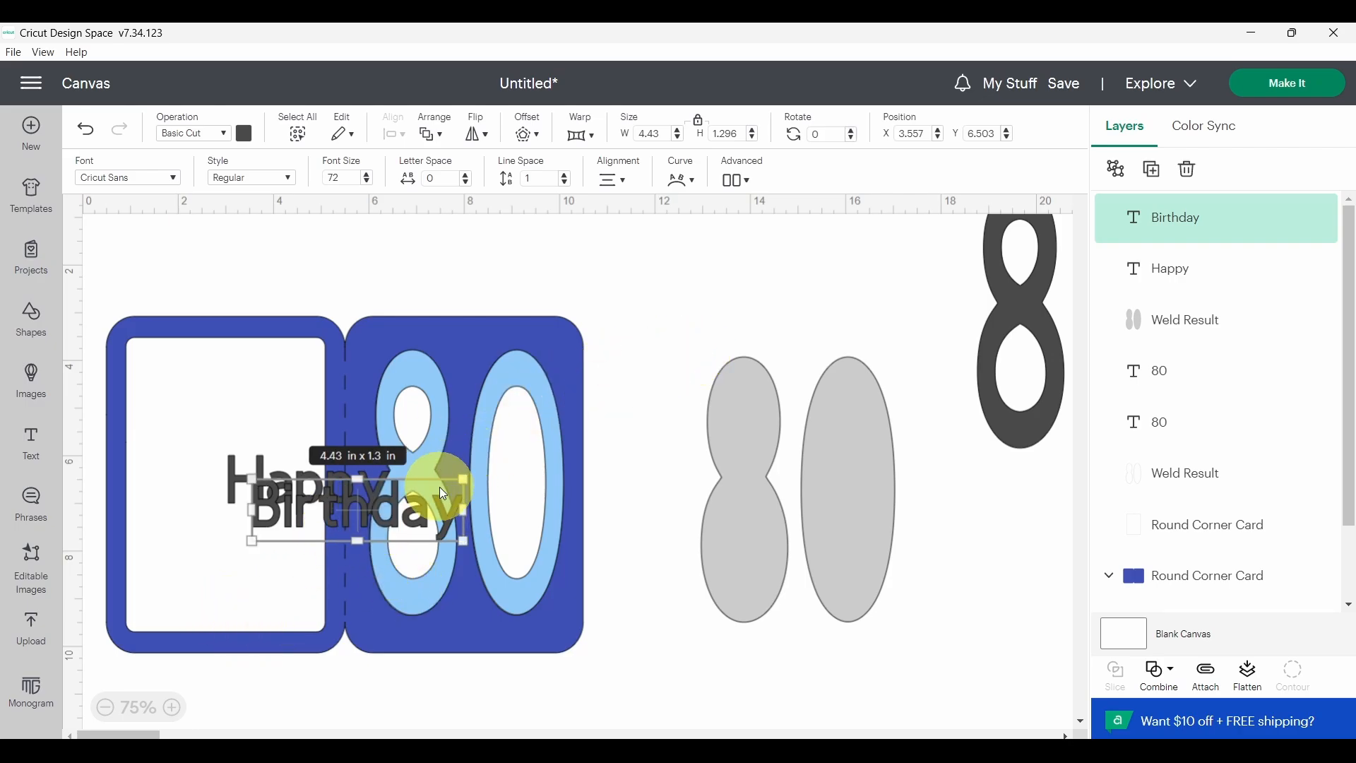
{"action": "left_click_drag", "start_coordinate": [377, 507], "coordinate": [490, 604]}
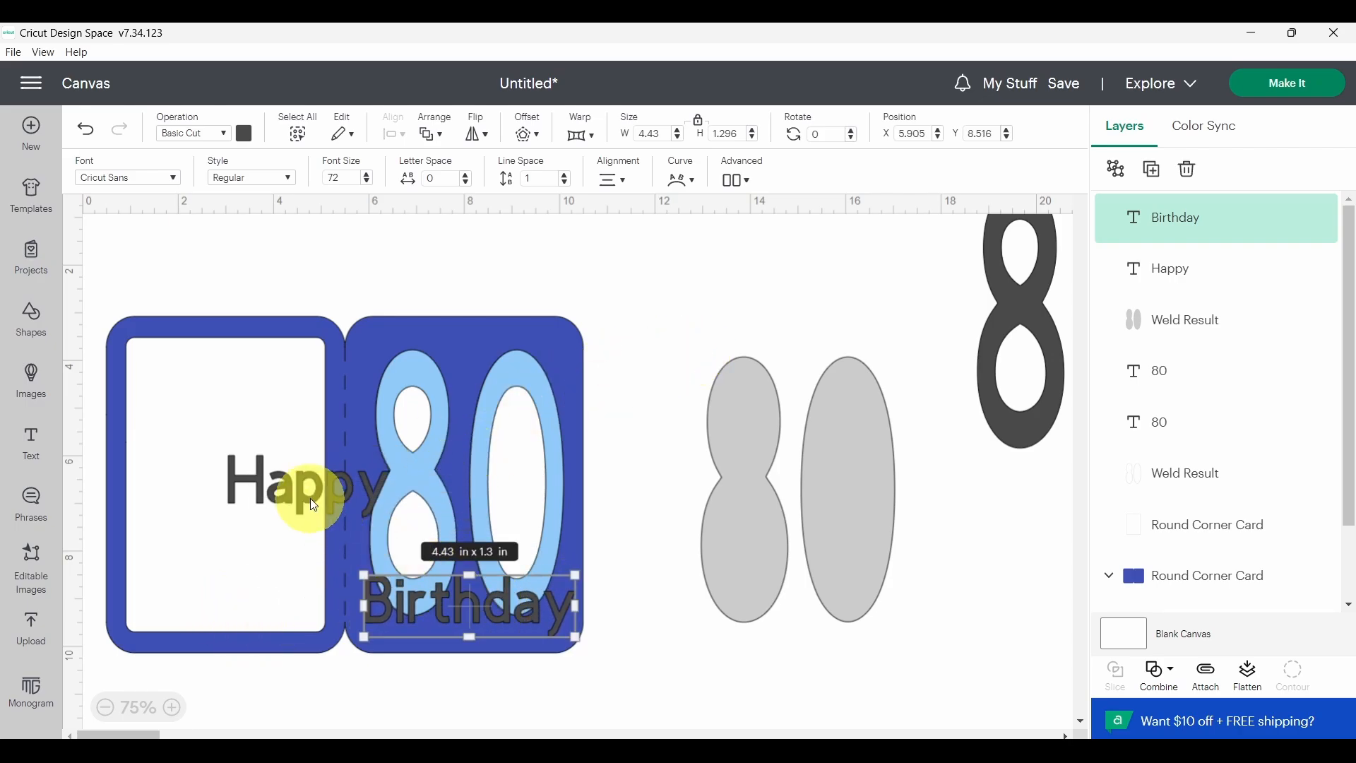
{"action": "left_click_drag", "start_coordinate": [300, 488], "coordinate": [459, 358]}
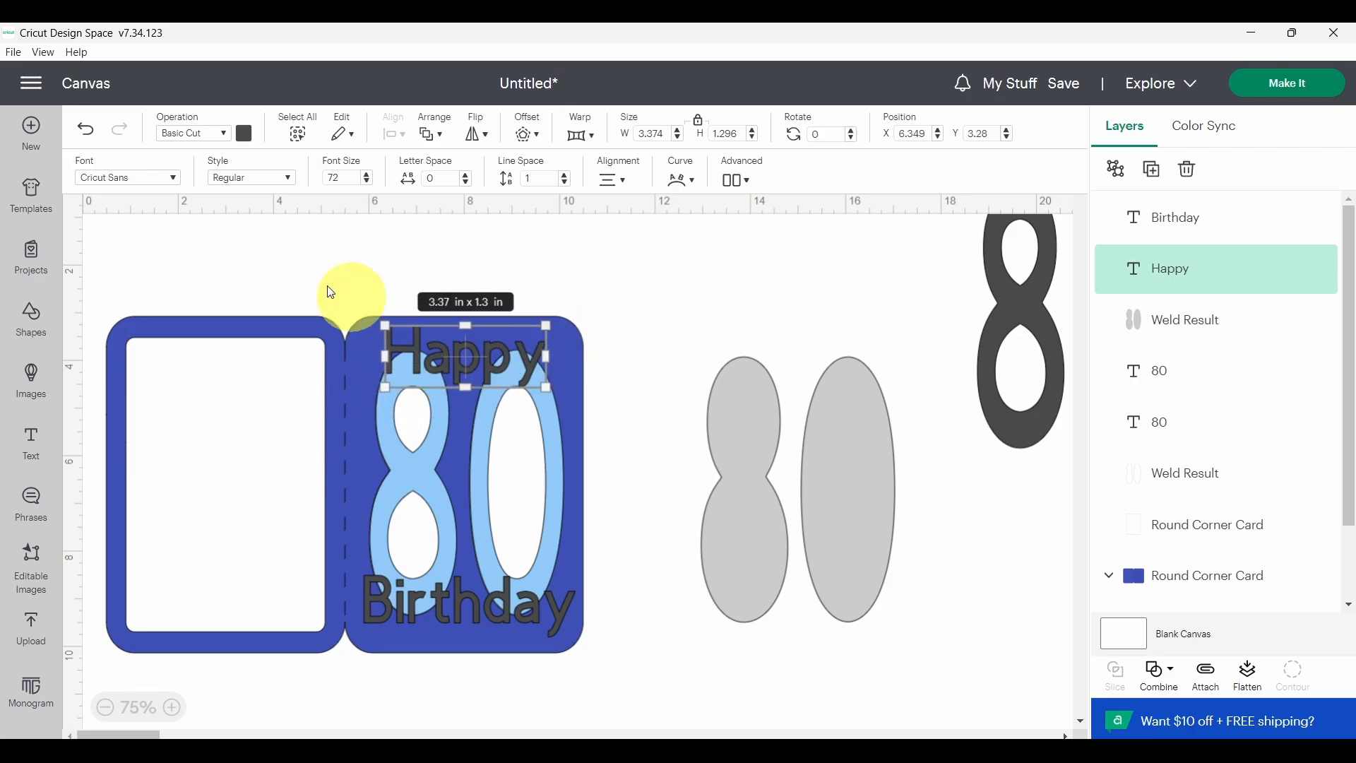
Step: Filter the Cricut fonts to free ones and give "Happy" the black single-layer script font from the Favorite Fonts Collection
{"action": "left_click", "coordinate": [176, 178]}
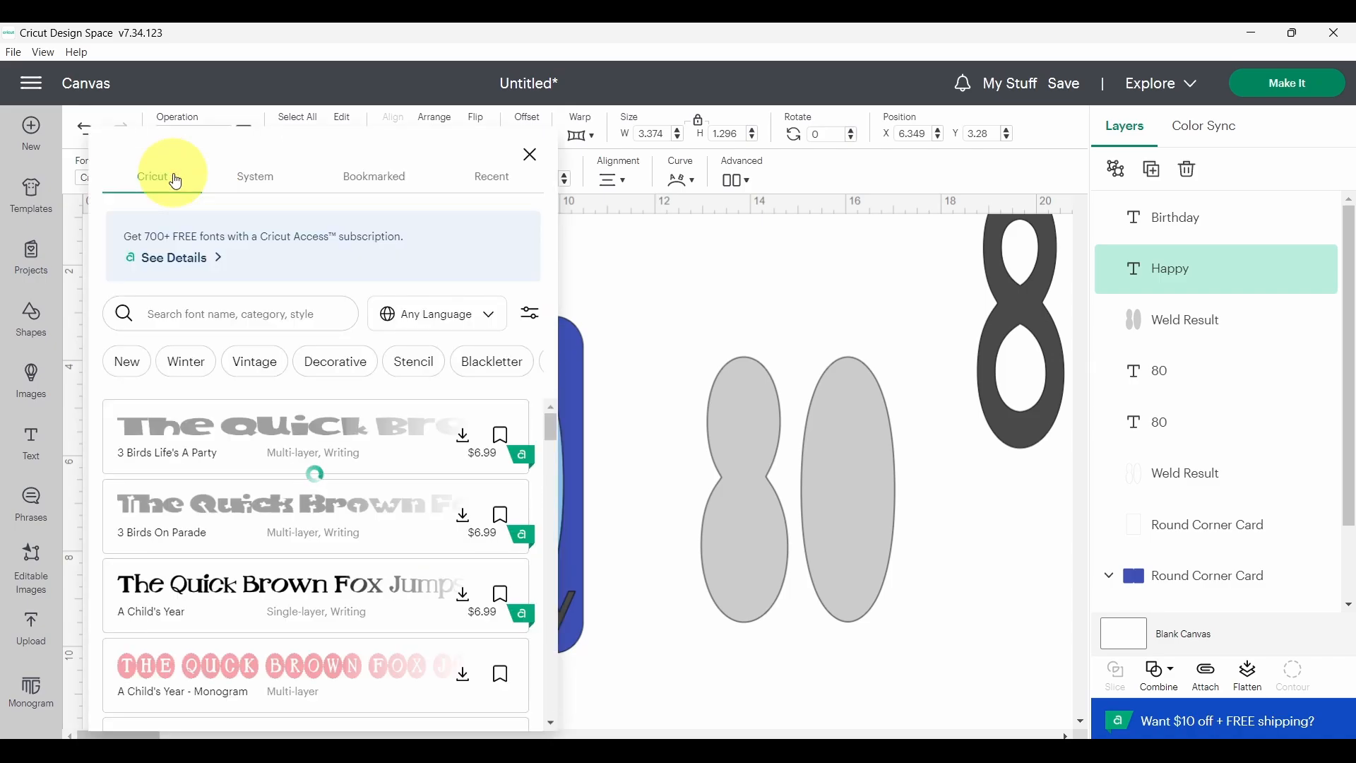
{"action": "left_click", "coordinate": [531, 317]}
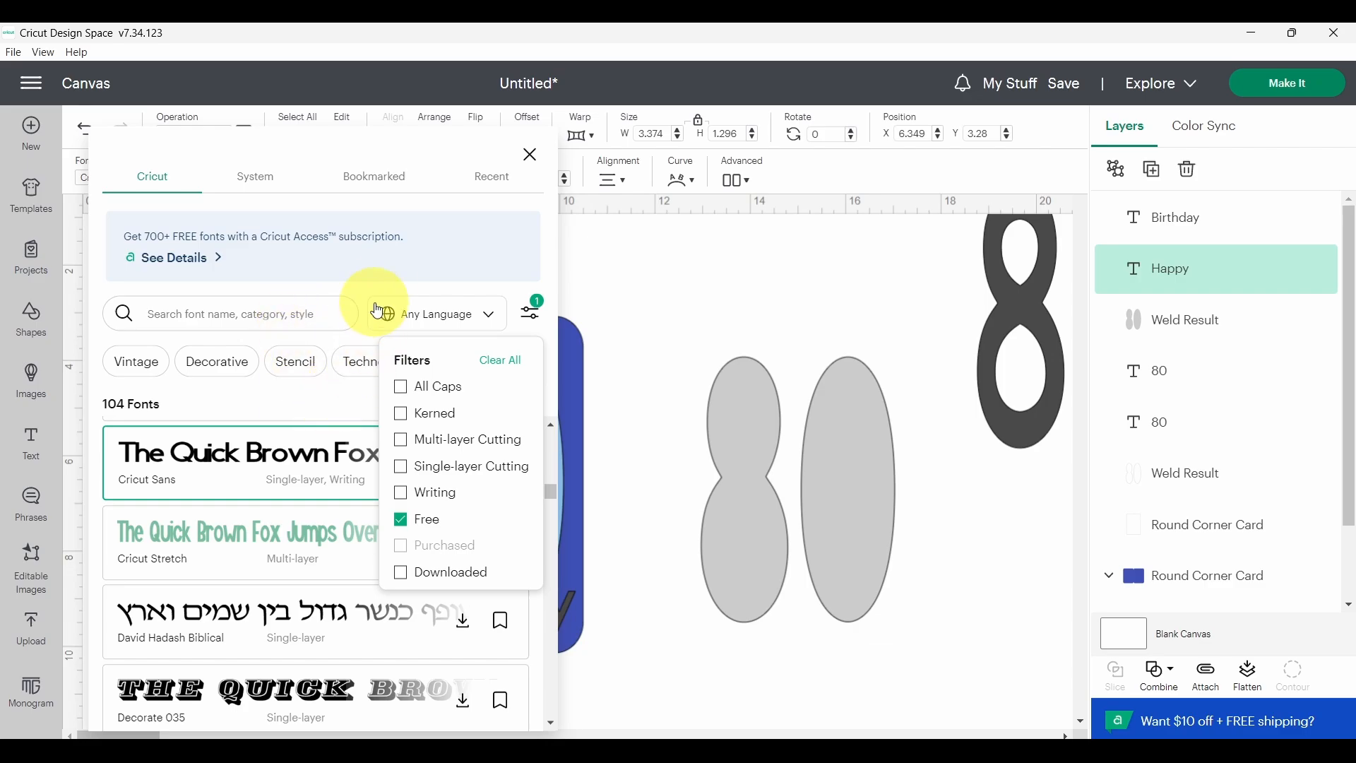
{"action": "left_click", "coordinate": [471, 293]}
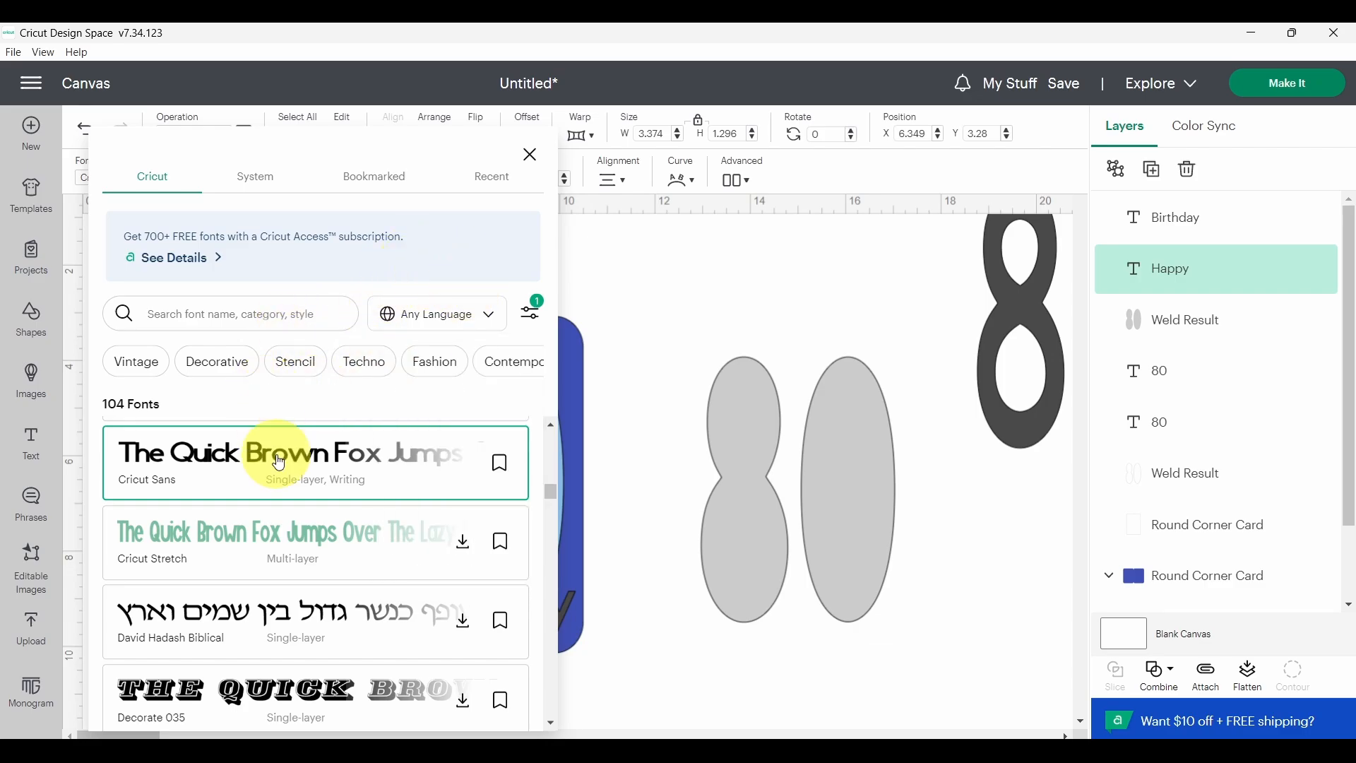
{"action": "scroll", "coordinate": [276, 438], "scroll_direction": "down", "scroll_amount": 2}
{"action": "scroll", "coordinate": [235, 434], "scroll_direction": "down", "scroll_amount": 5}
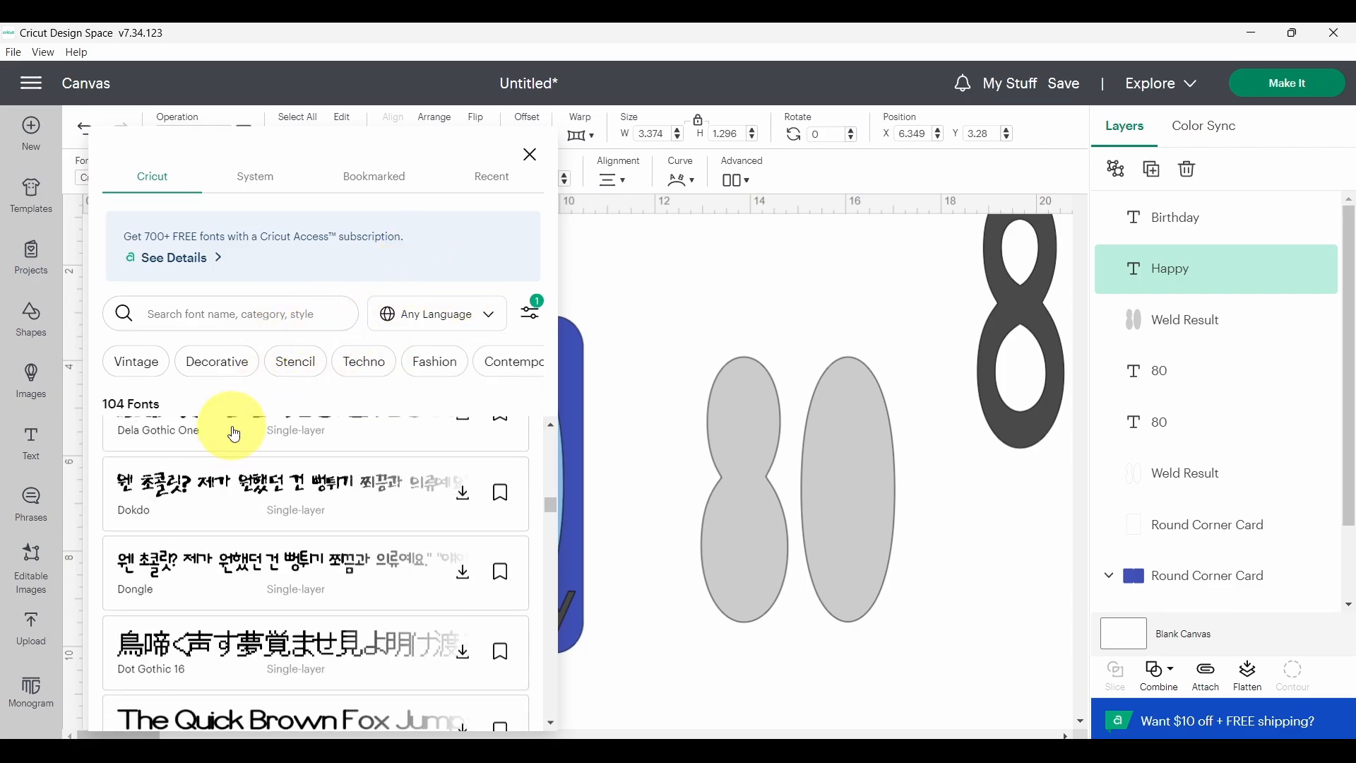
{"action": "scroll", "coordinate": [235, 433], "scroll_direction": "down", "scroll_amount": 5}
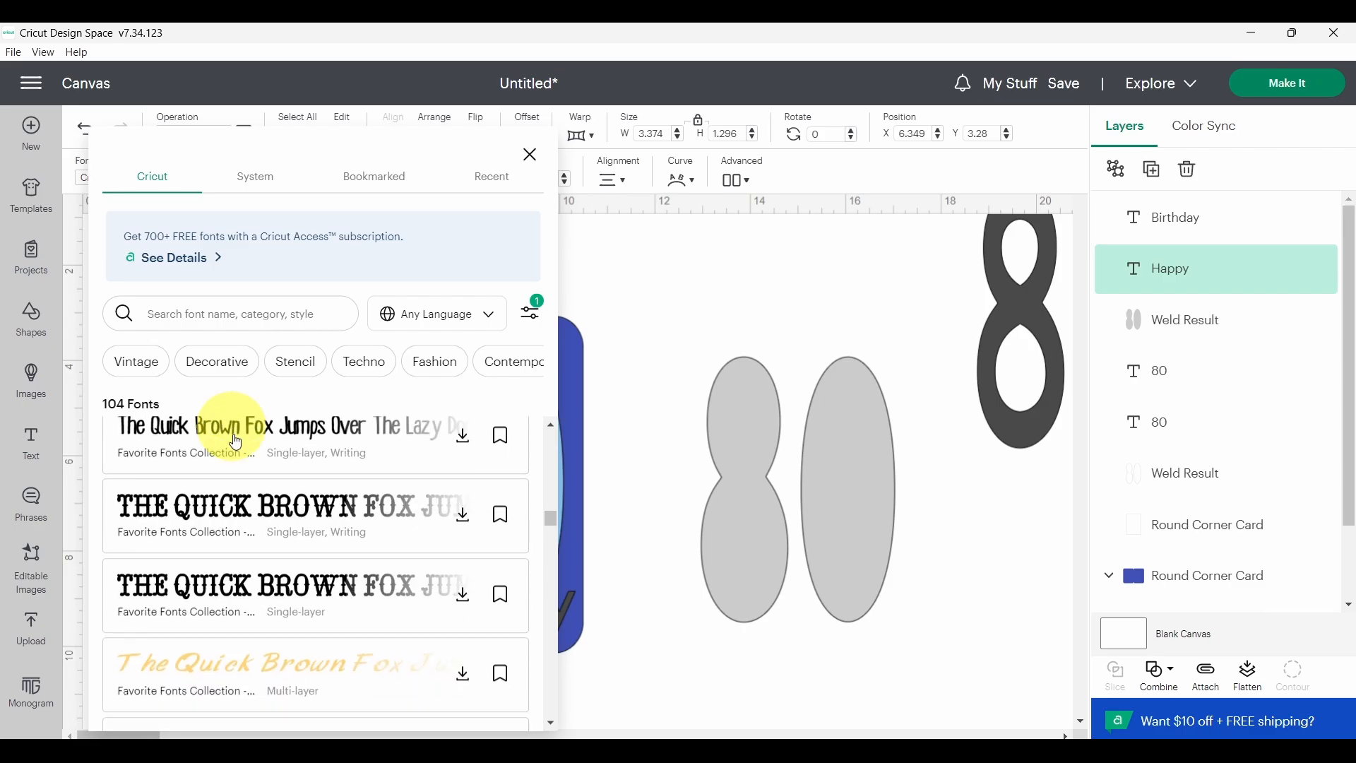
{"action": "scroll", "coordinate": [290, 473], "scroll_direction": "down", "scroll_amount": 2}
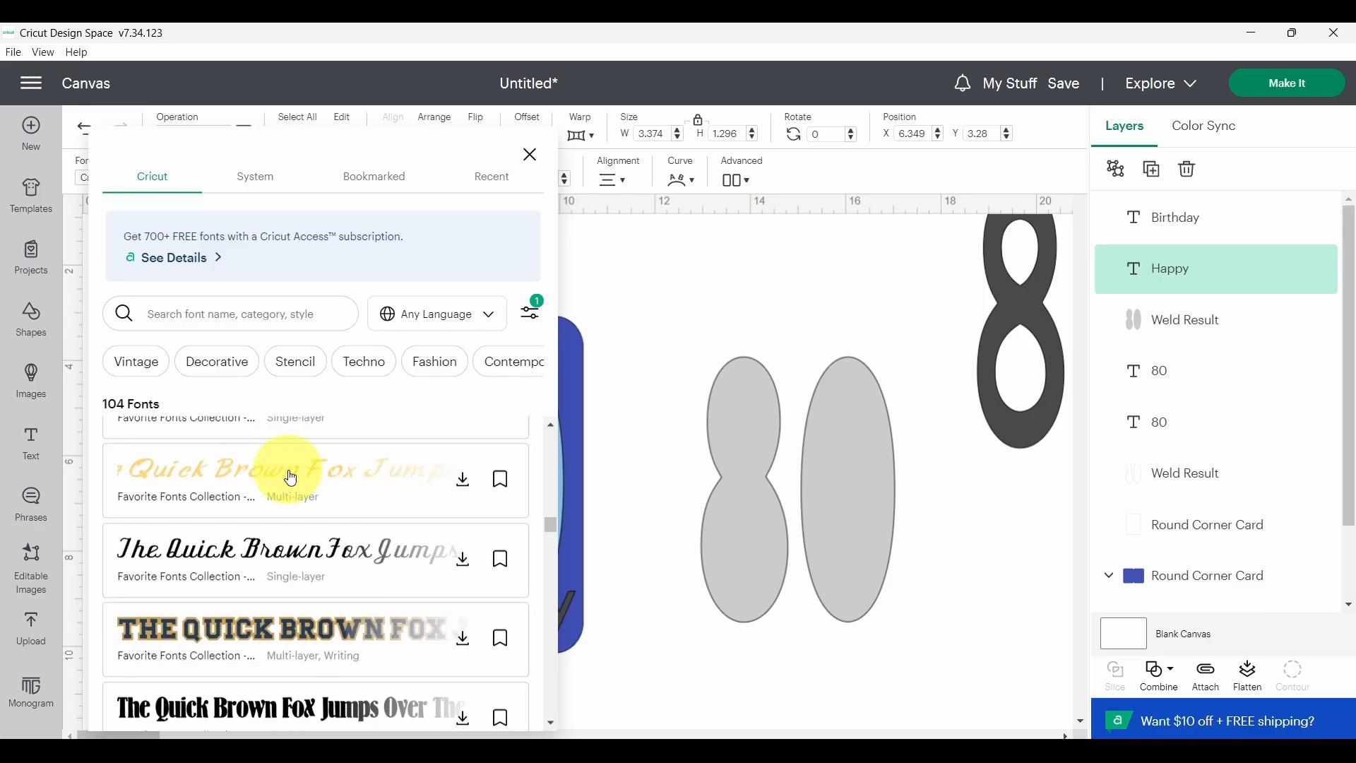
{"action": "left_click", "coordinate": [204, 558]}
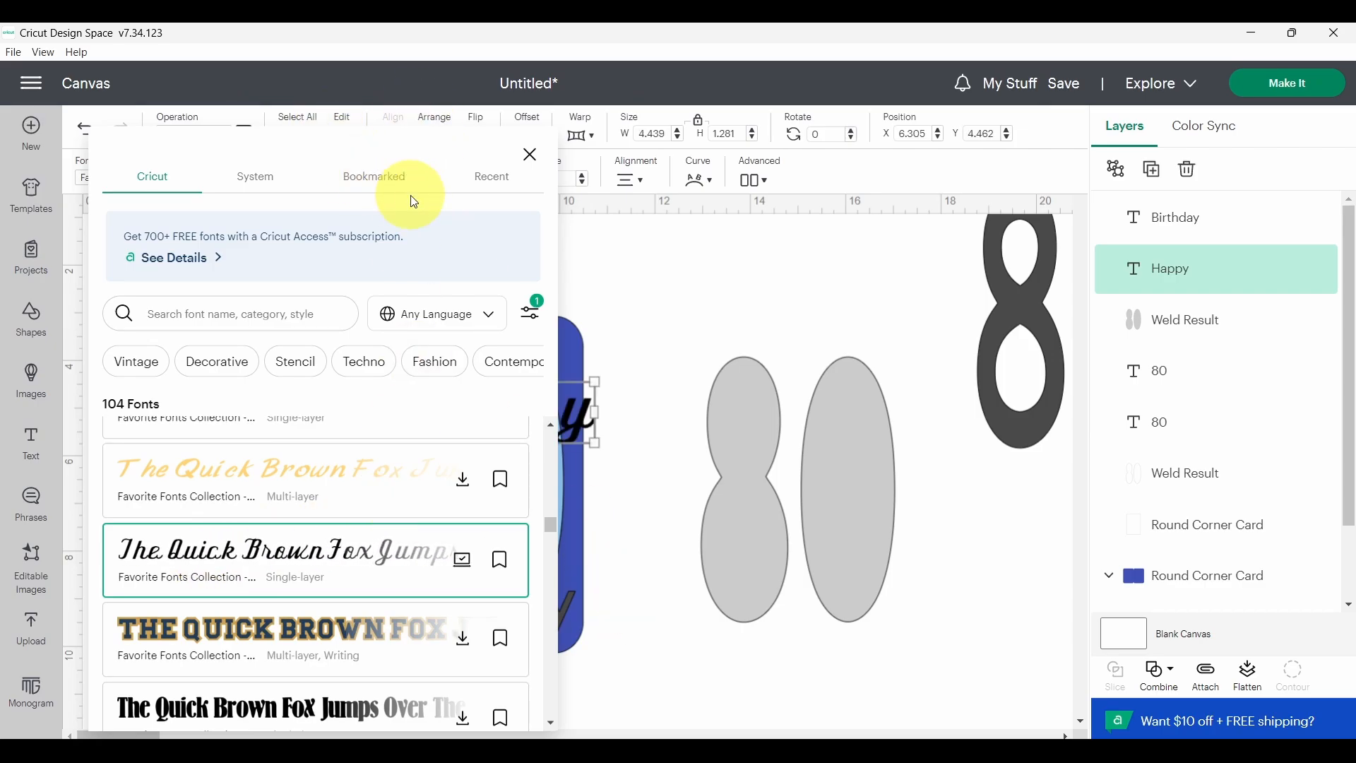
Step: Apply the same single-layer Favorite Fonts Collection script font to the "Birthday" text
{"action": "left_click", "coordinate": [570, 603]}
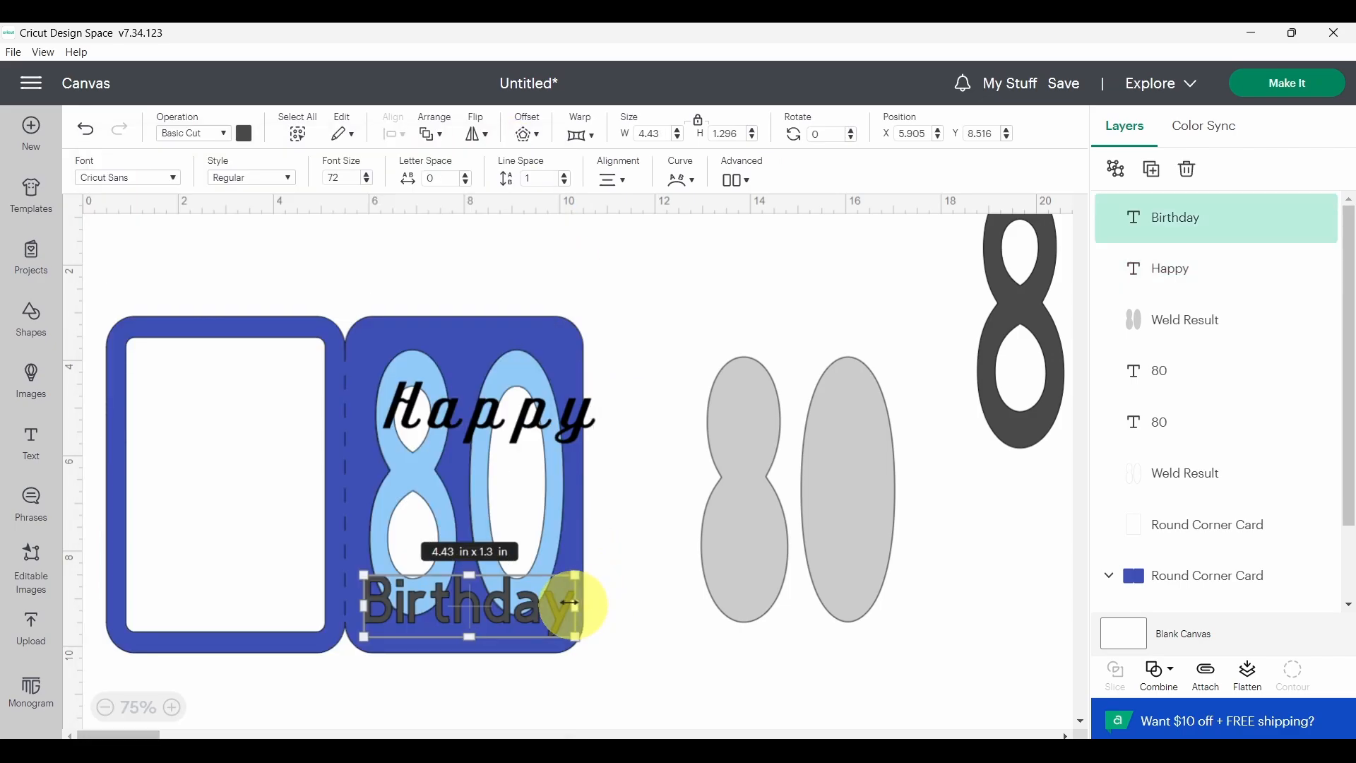
{"action": "left_click", "coordinate": [173, 177]}
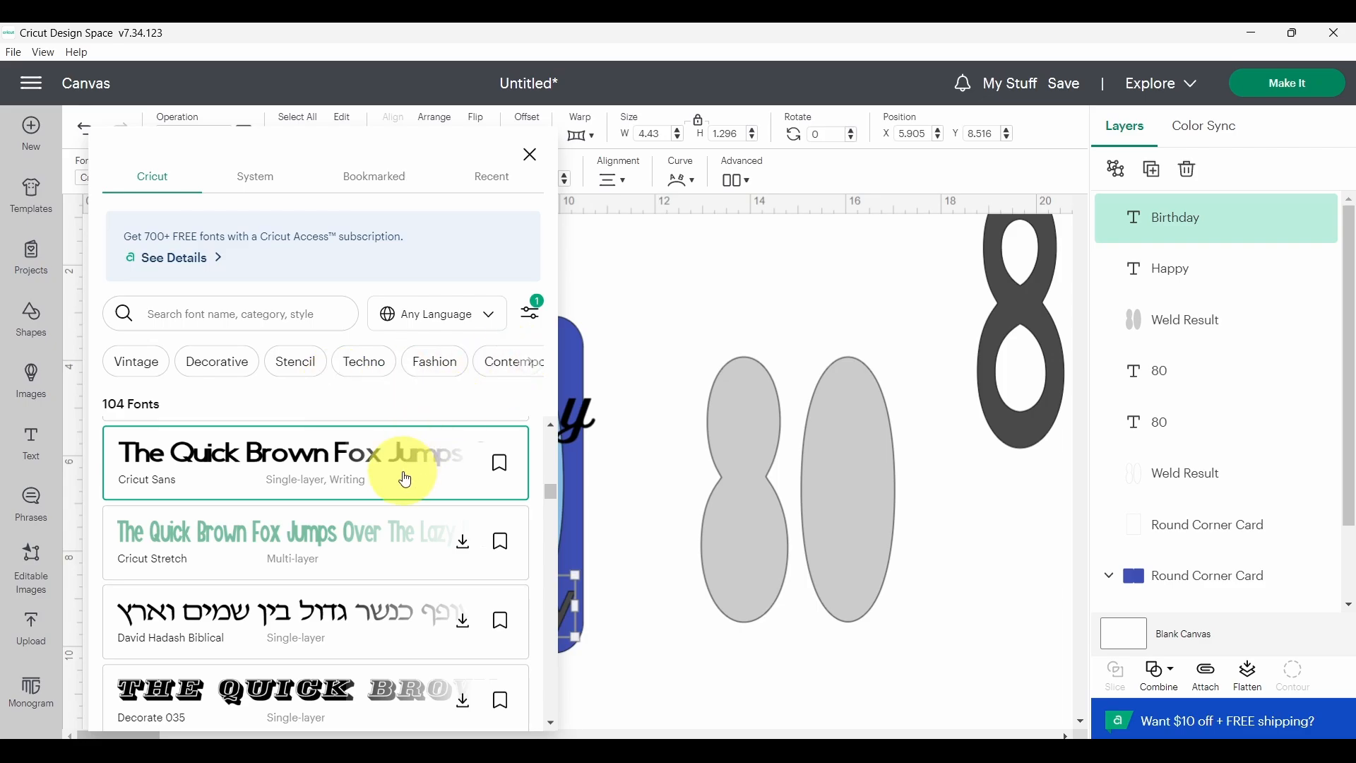
{"action": "scroll", "coordinate": [353, 488], "scroll_direction": "down", "scroll_amount": 4}
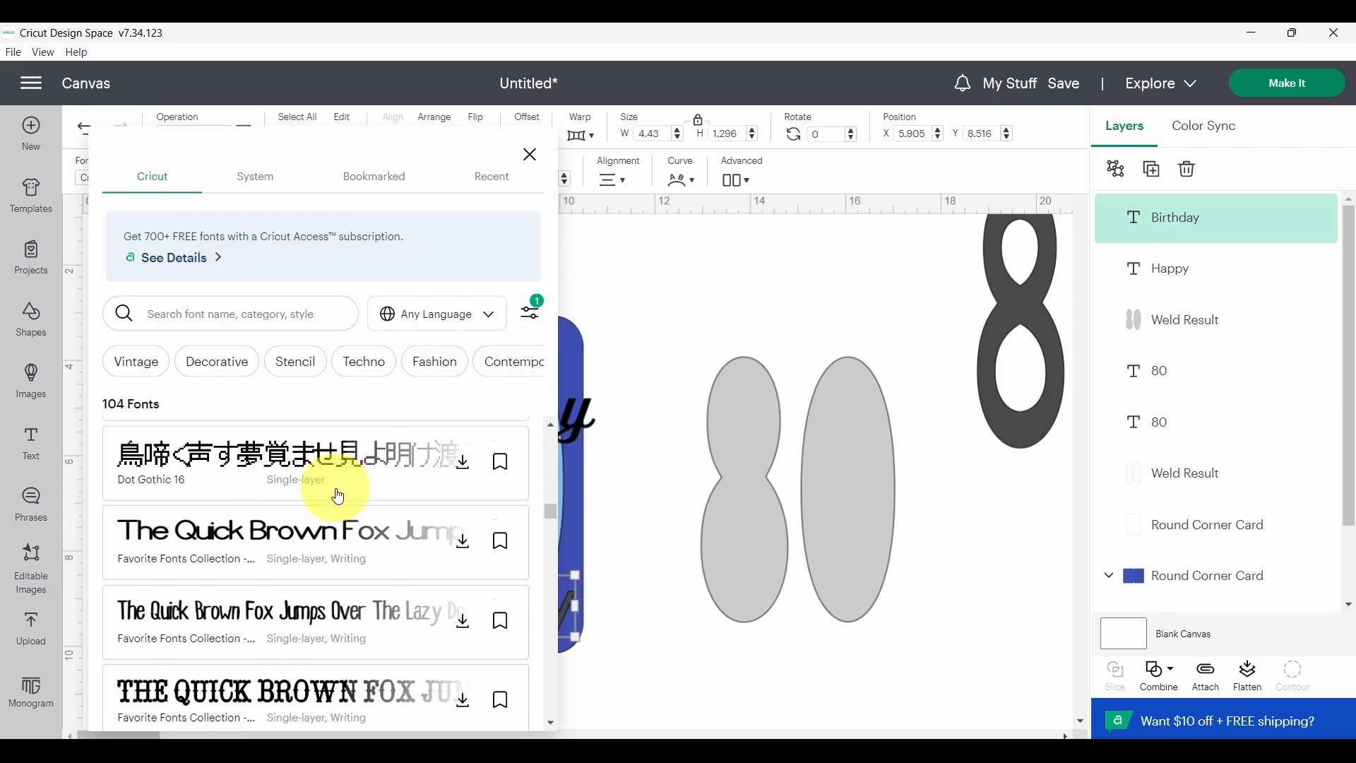
{"action": "scroll", "coordinate": [328, 494], "scroll_direction": "down", "scroll_amount": 5}
{"action": "left_click", "coordinate": [247, 555]}
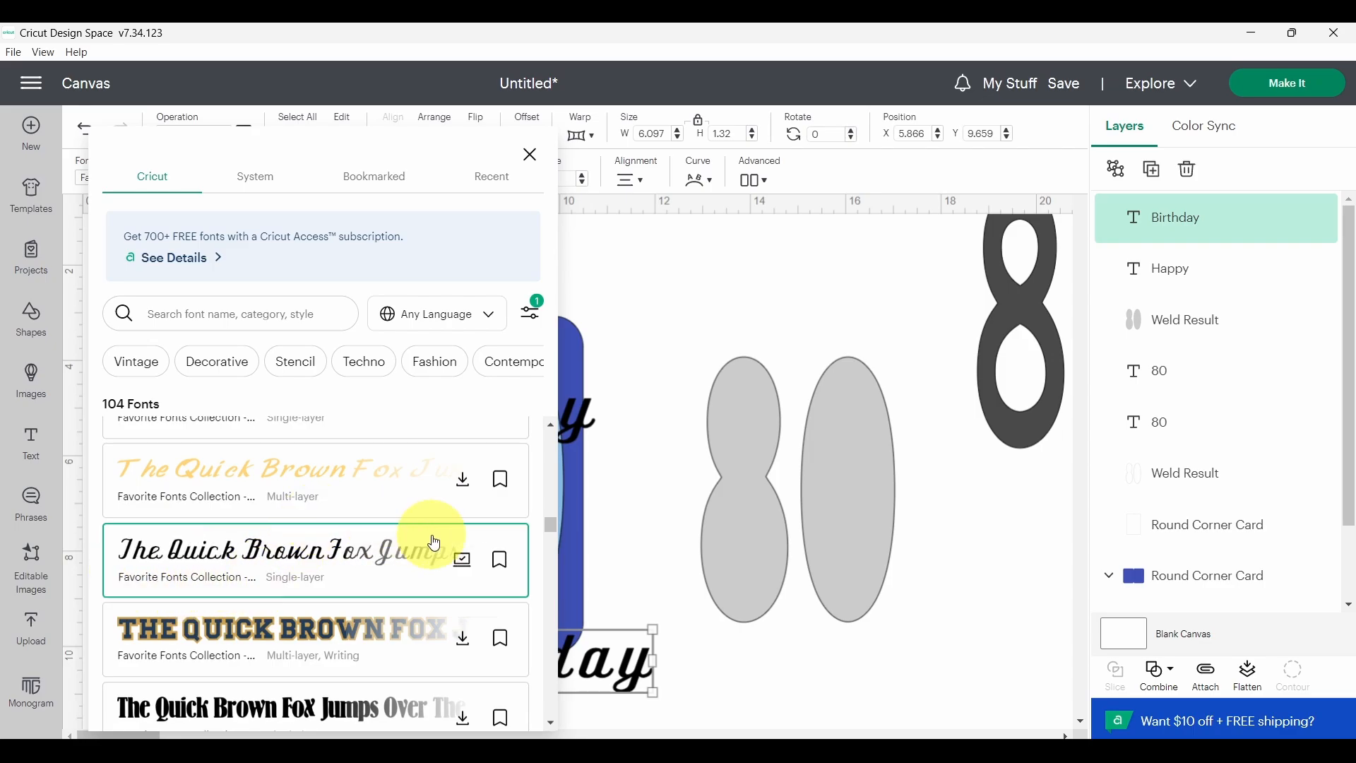
Step: Move the "Happy" text onto the blank canvas just above the blue card front, at about X 6.35, Y 1.41
{"action": "left_click", "coordinate": [704, 373]}
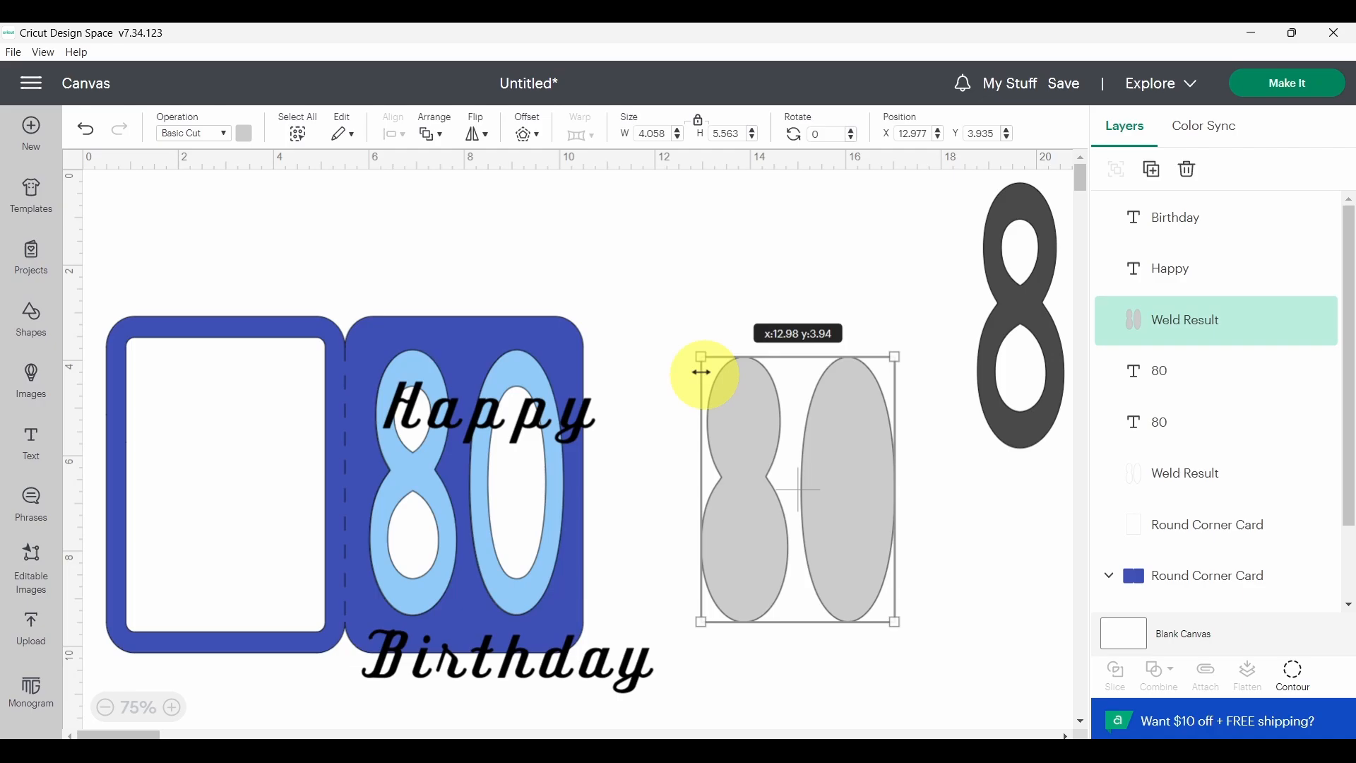
{"action": "left_click", "coordinate": [565, 420]}
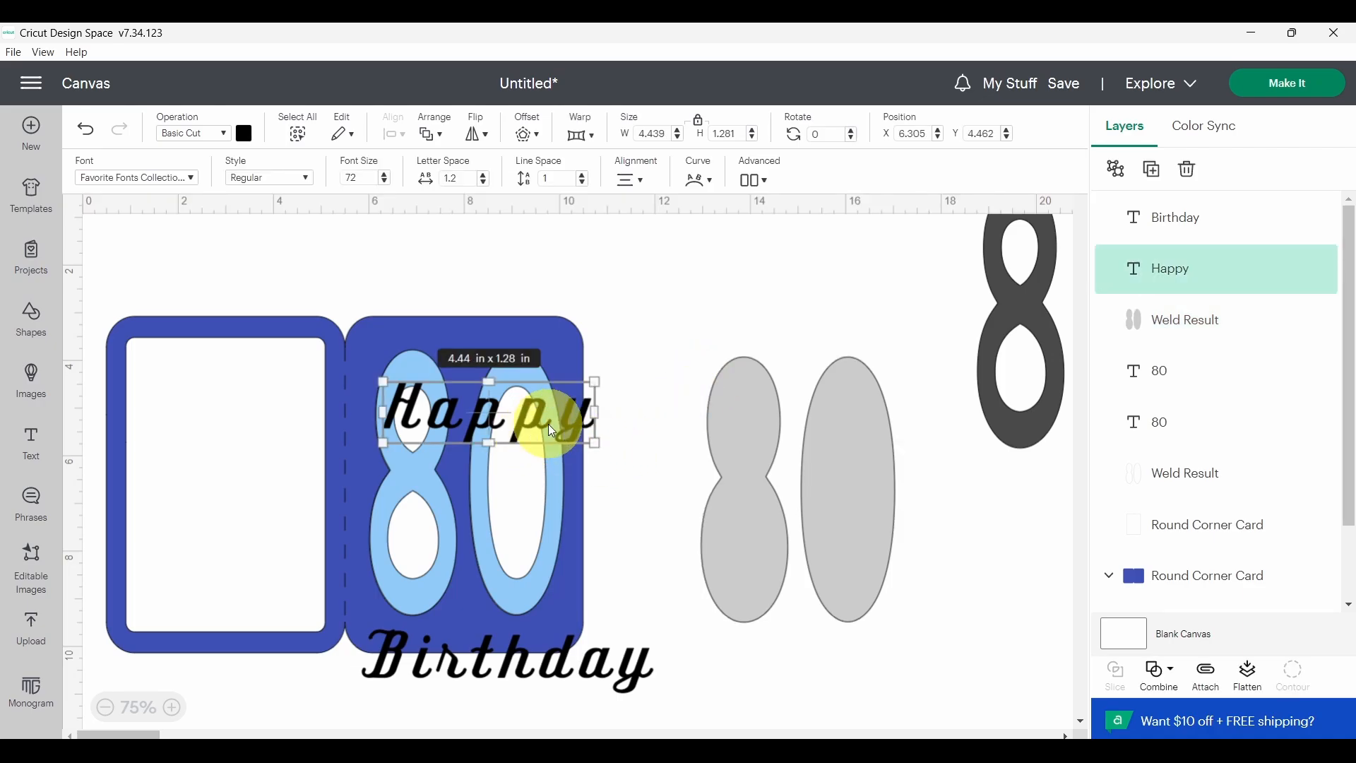
{"action": "left_click_drag", "start_coordinate": [516, 429], "coordinate": [520, 282]}
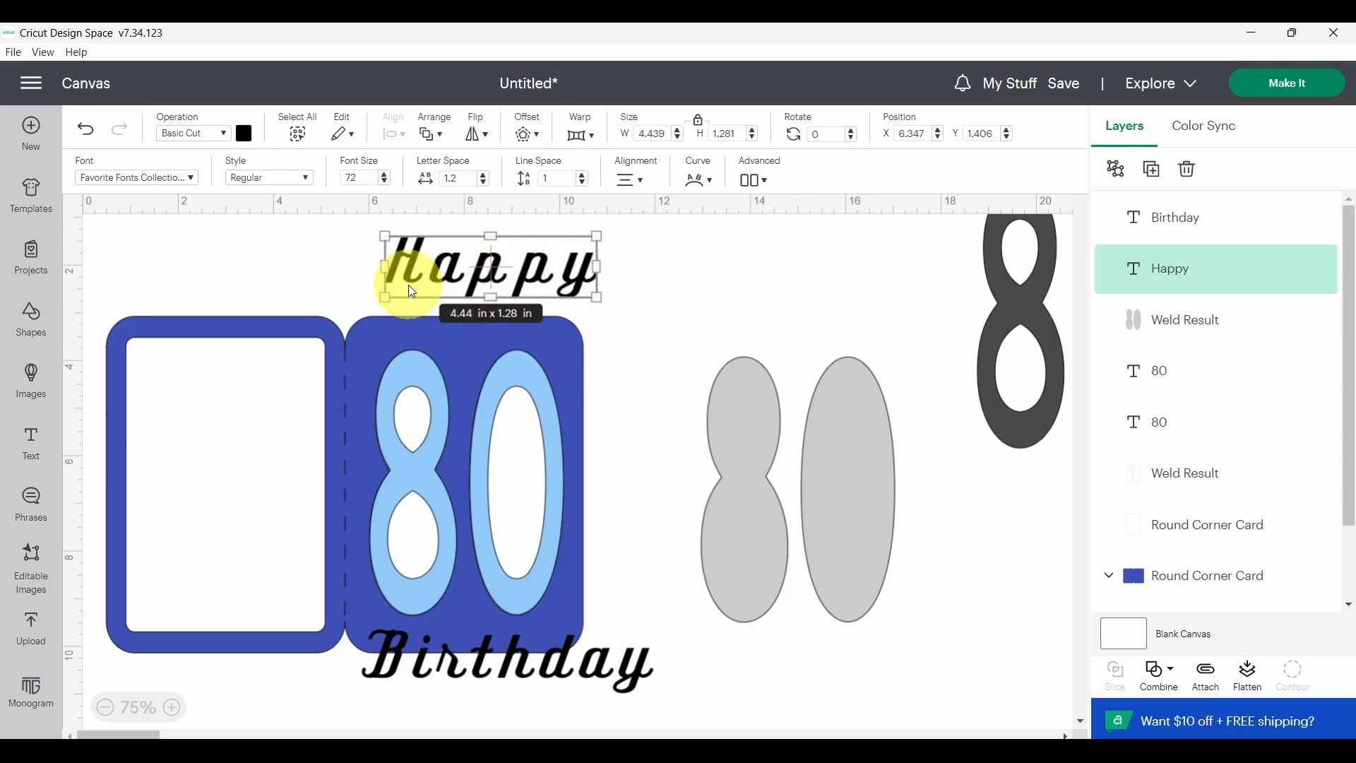
Step: Reduce the letter space of the "Happy" text to -2.5 so that its script letters overlap
{"action": "left_click", "coordinate": [486, 185]}
{"action": "left_click", "coordinate": [486, 185]}
{"action": "left_click", "coordinate": [486, 185]}
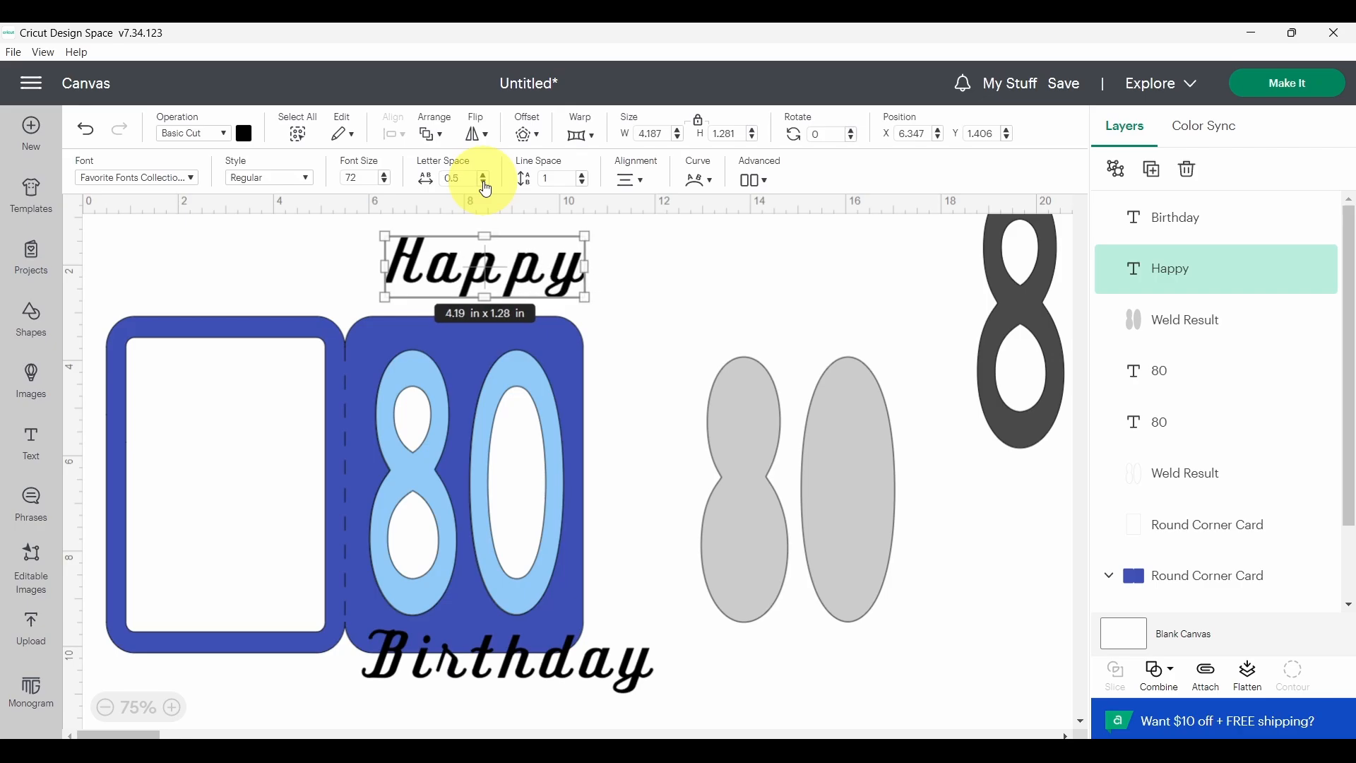
{"action": "left_click", "coordinate": [486, 185]}
{"action": "left_click", "coordinate": [486, 185]}
{"action": "left_click", "coordinate": [486, 184]}
{"action": "left_click", "coordinate": [486, 185]}
{"action": "left_click", "coordinate": [486, 184]}
{"action": "left_click", "coordinate": [486, 185]}
{"action": "left_click", "coordinate": [486, 184]}
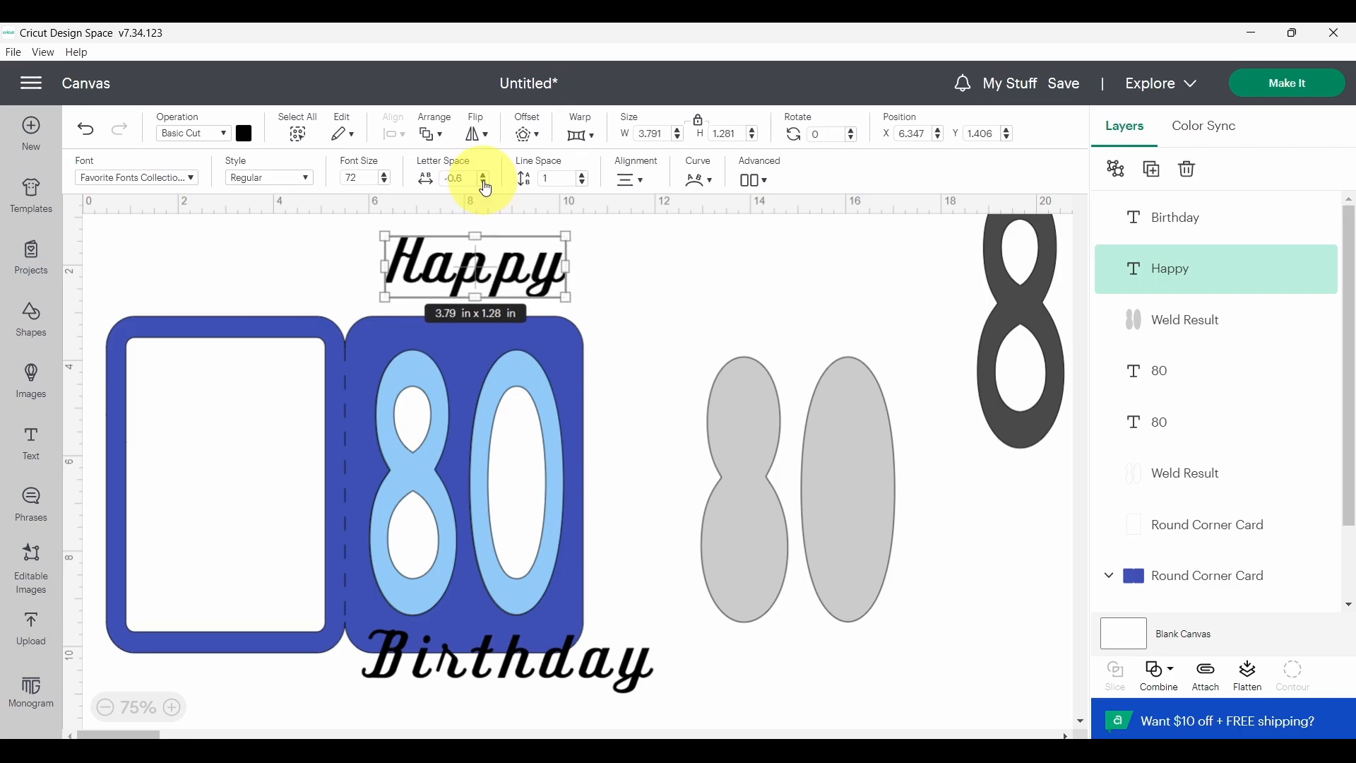
{"action": "left_click", "coordinate": [486, 184]}
{"action": "left_click", "coordinate": [486, 184]}
{"action": "left_click", "coordinate": [484, 179]}
{"action": "left_click", "coordinate": [485, 179]}
{"action": "left_click", "coordinate": [485, 184]}
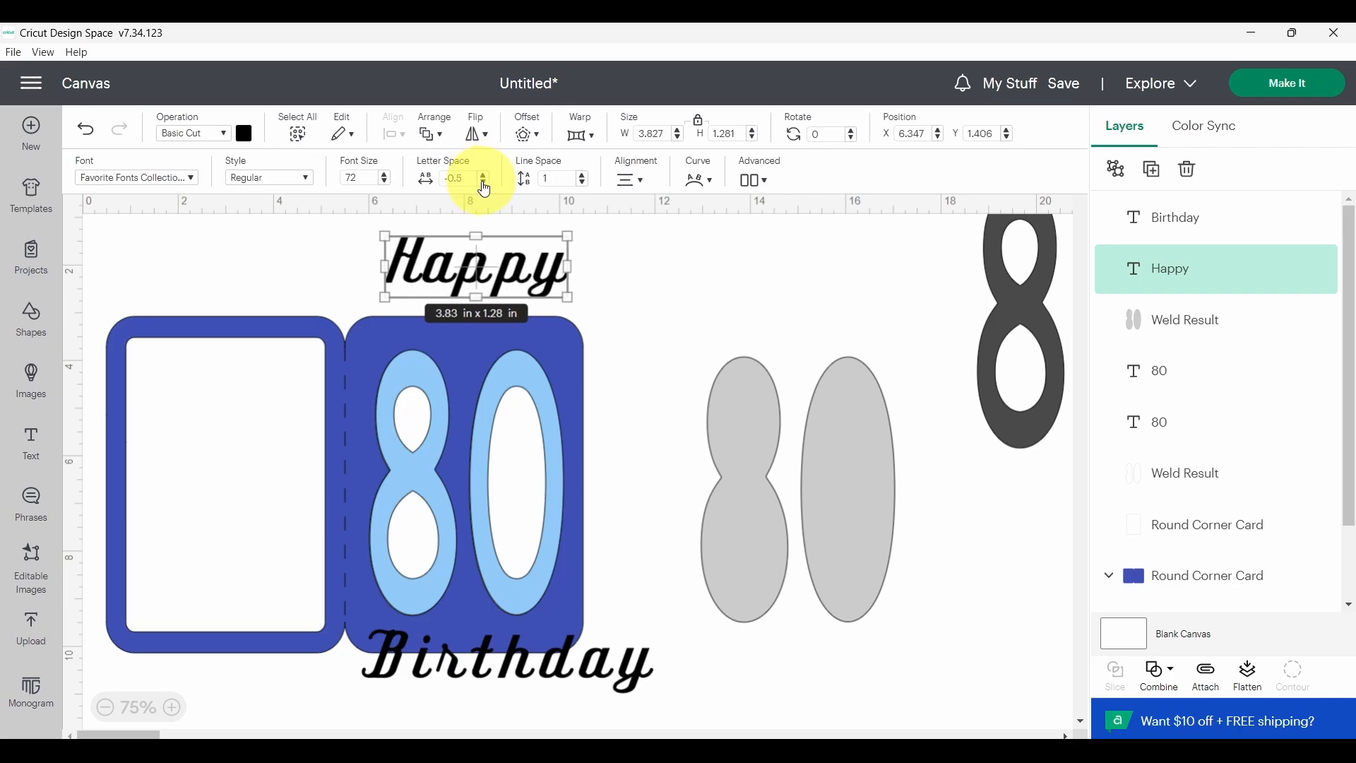
{"action": "left_click", "coordinate": [484, 184]}
{"action": "left_click", "coordinate": [484, 184]}
{"action": "left_click", "coordinate": [485, 183]}
{"action": "left_click", "coordinate": [485, 183]}
{"action": "left_click", "coordinate": [485, 185]}
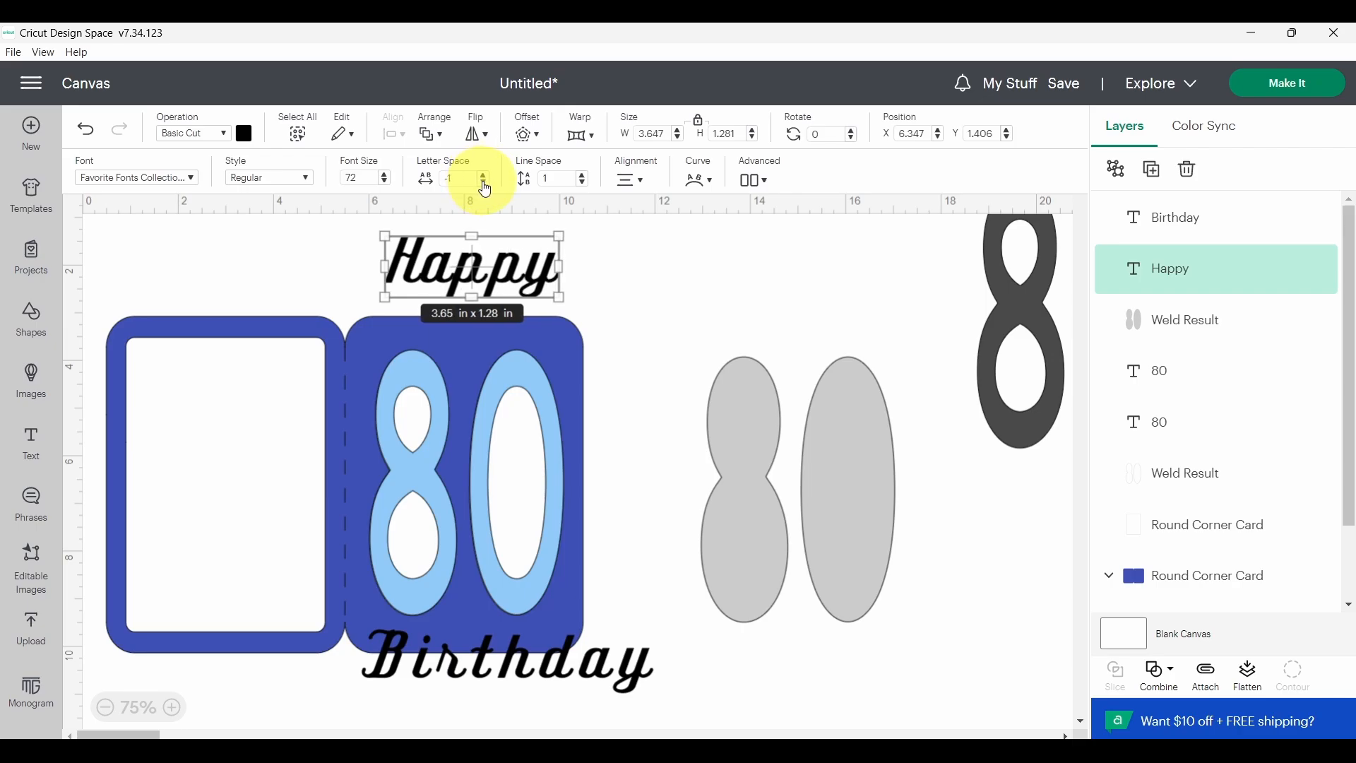
{"action": "left_click", "coordinate": [485, 185]}
{"action": "left_click", "coordinate": [486, 185]}
{"action": "left_click", "coordinate": [486, 185]}
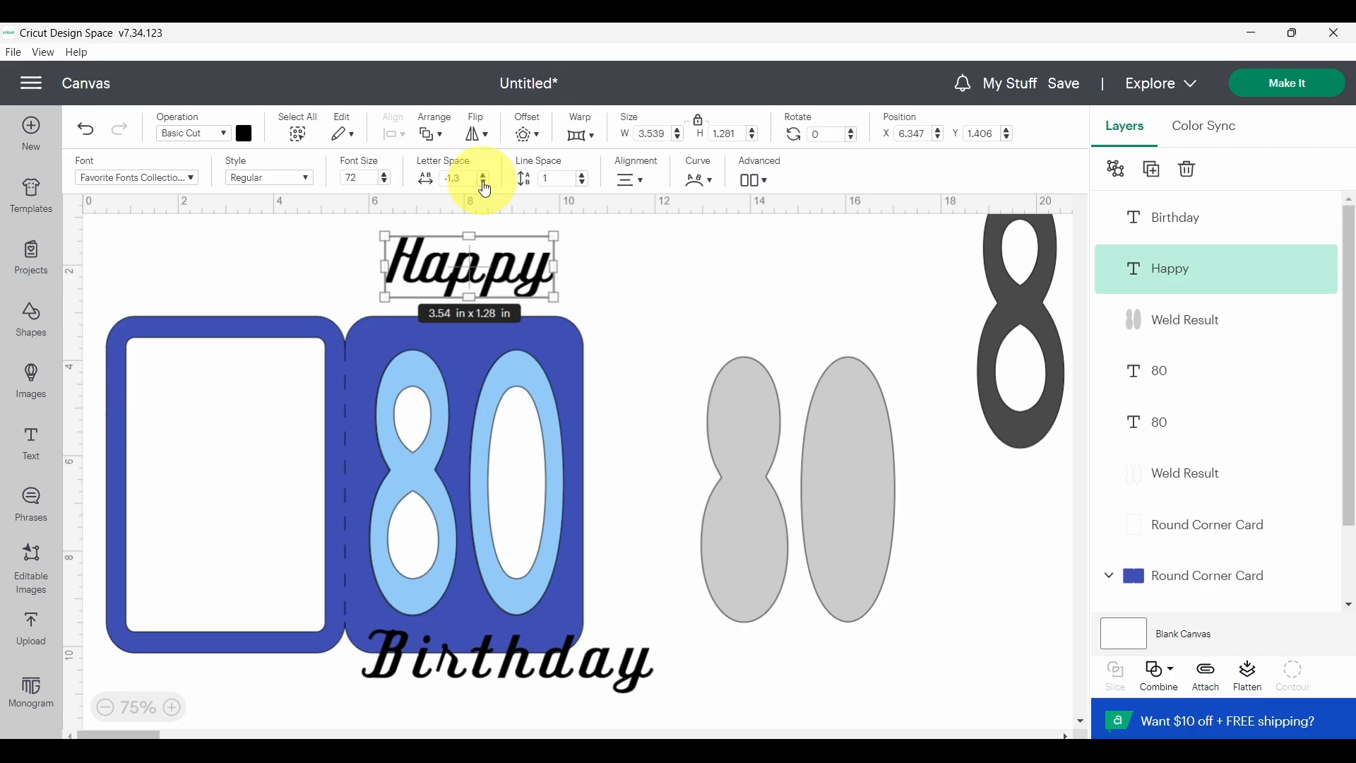
{"action": "left_click", "coordinate": [486, 185]}
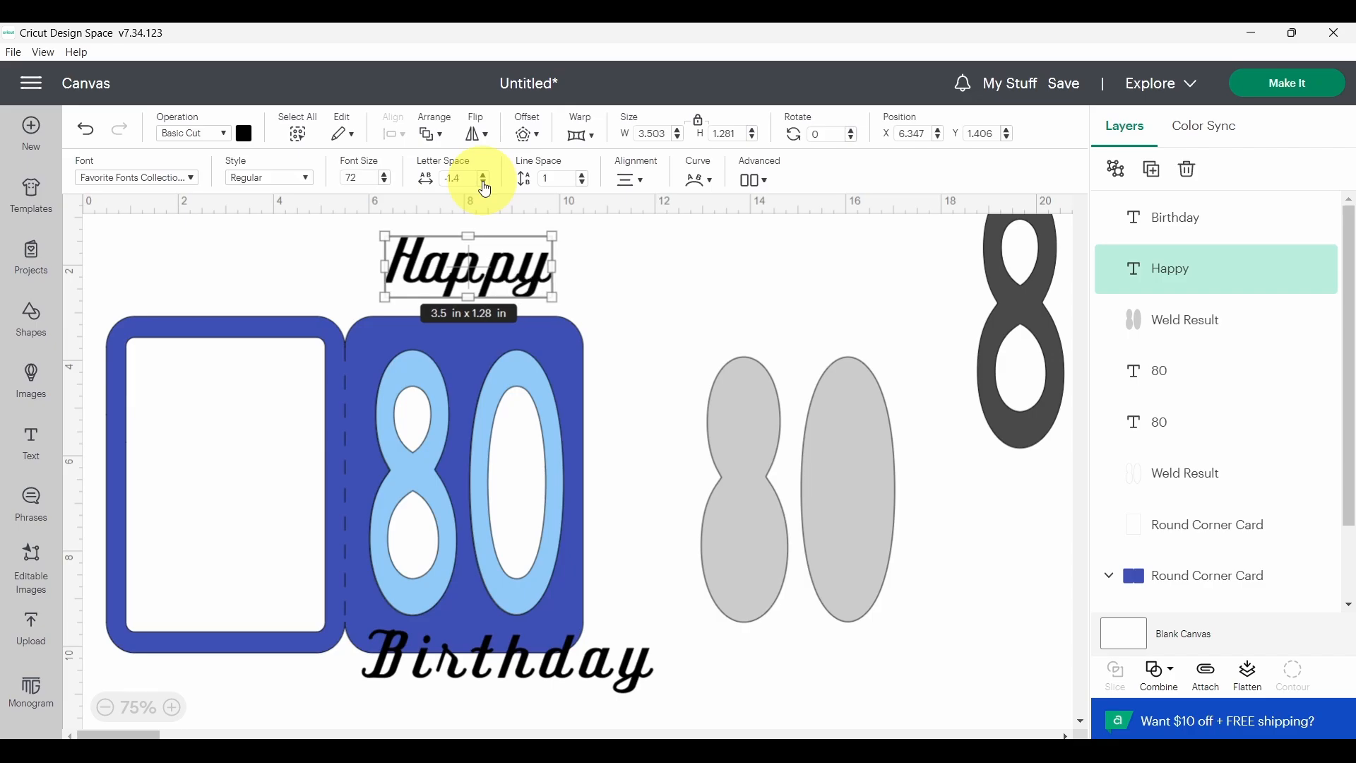
{"action": "left_click", "coordinate": [171, 707]}
{"action": "left_click", "coordinate": [171, 707]}
{"action": "scroll", "coordinate": [442, 422], "scroll_direction": "up", "scroll_amount": 2}
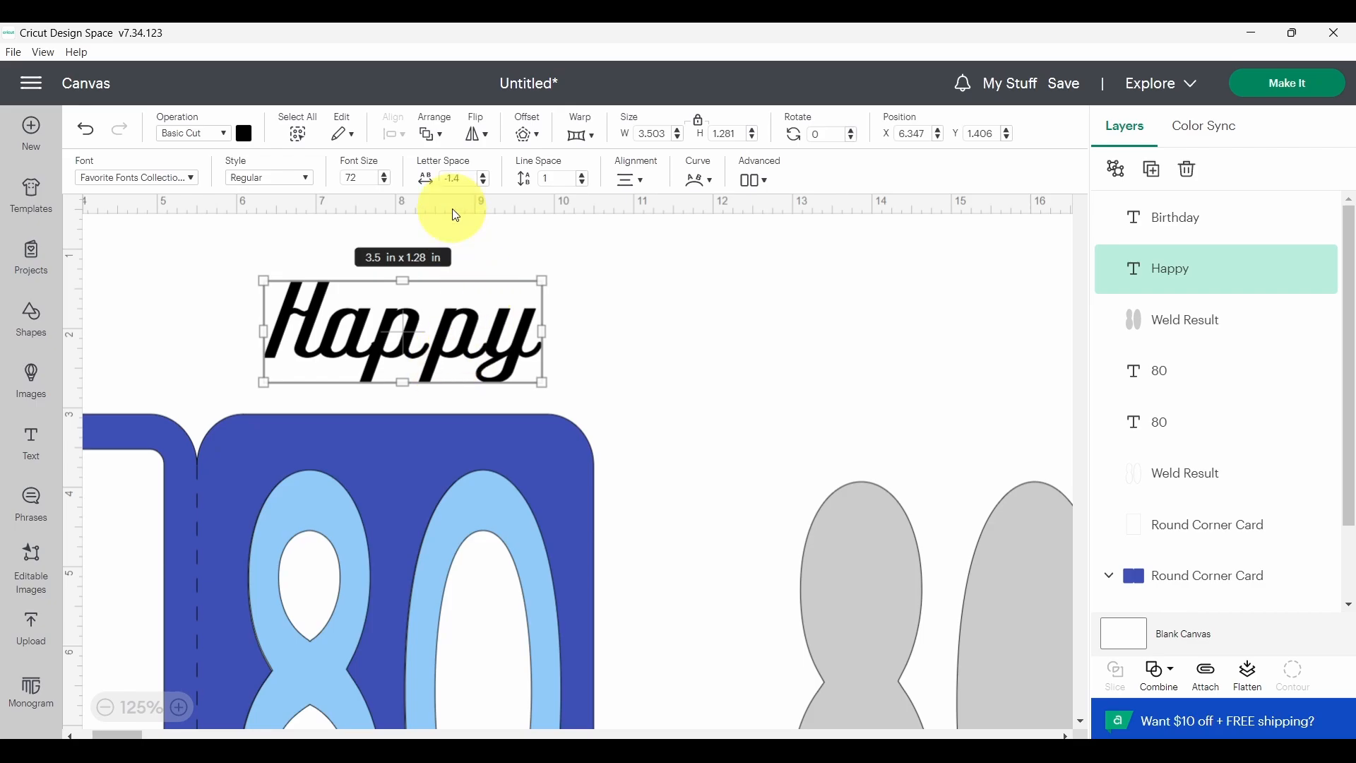
{"action": "left_click", "coordinate": [484, 185]}
{"action": "left_click", "coordinate": [484, 185]}
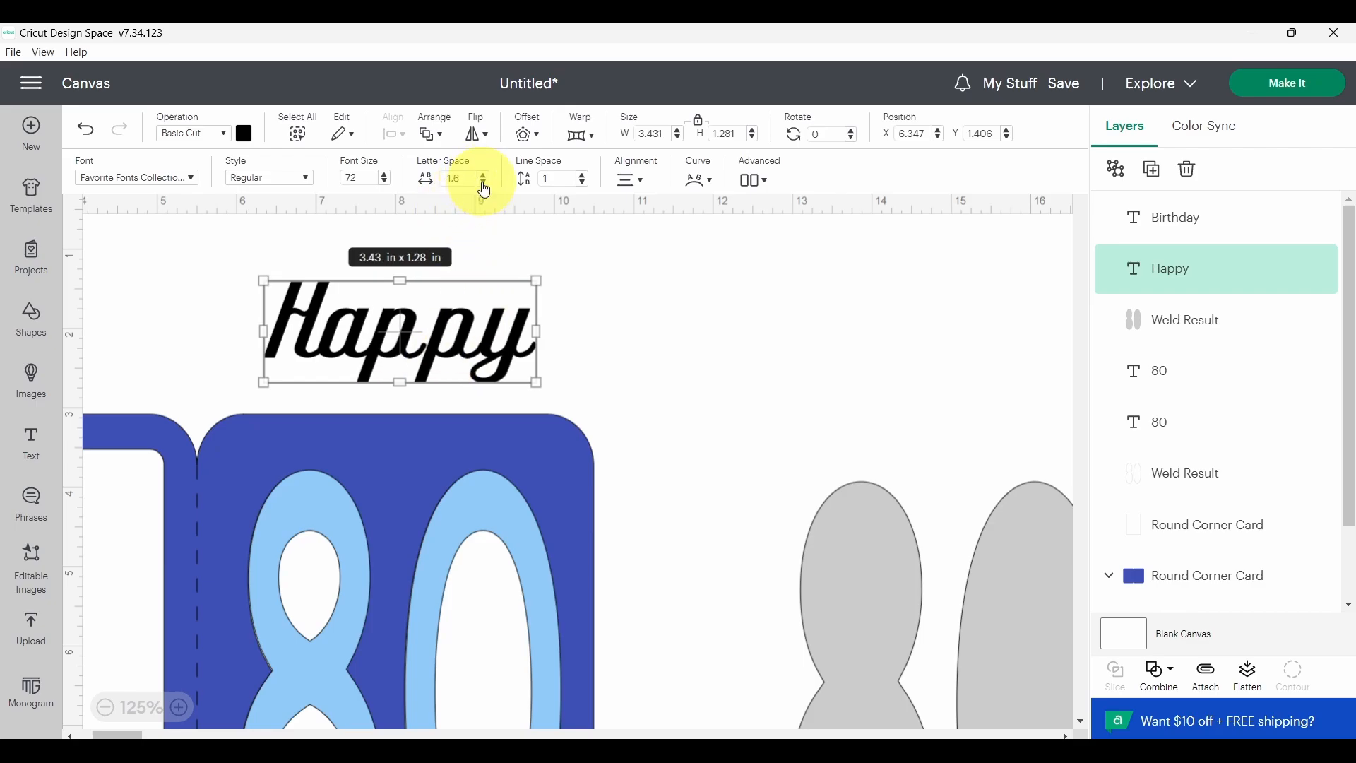
{"action": "left_click", "coordinate": [484, 185]}
{"action": "left_click", "coordinate": [485, 185]}
{"action": "left_click", "coordinate": [485, 185]}
{"action": "left_click", "coordinate": [484, 185]}
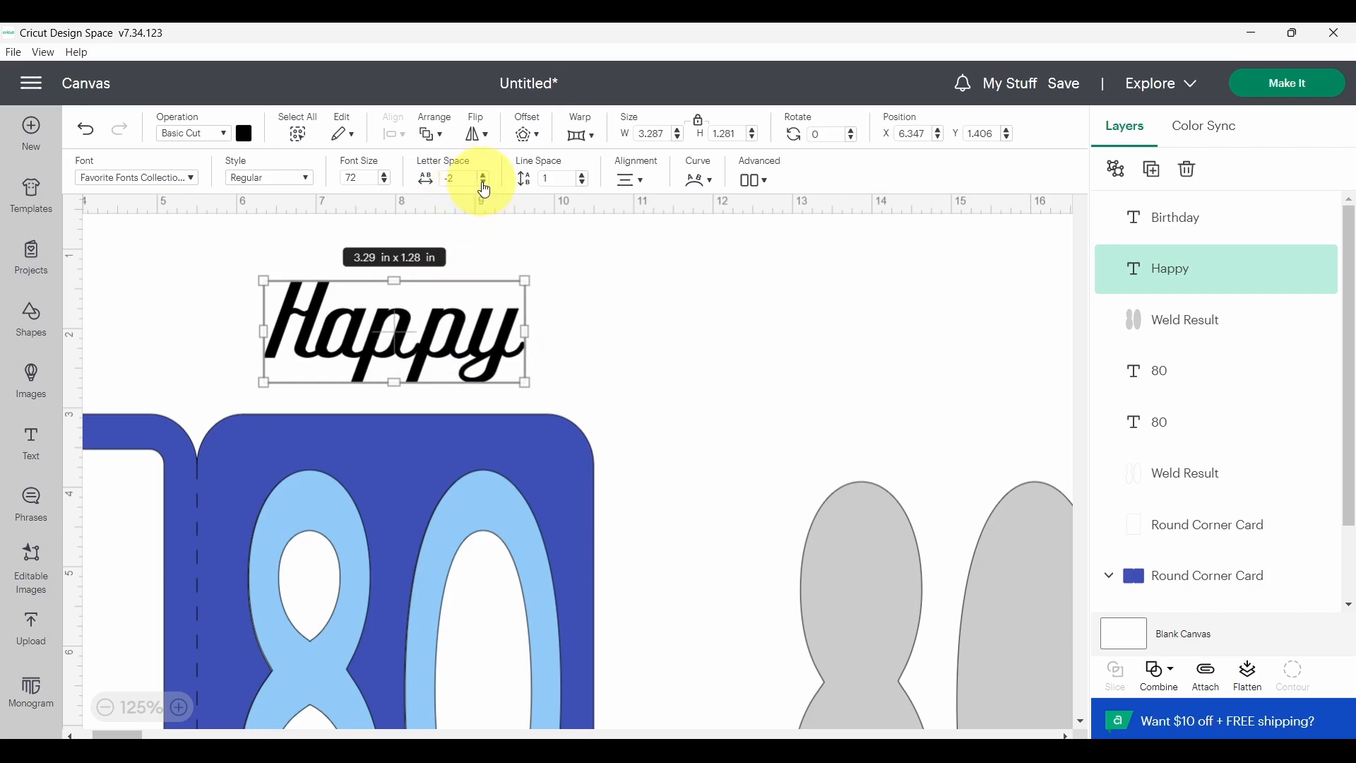
{"action": "left_click", "coordinate": [485, 186]}
{"action": "left_click", "coordinate": [484, 185]}
{"action": "left_click", "coordinate": [485, 185]}
{"action": "left_click", "coordinate": [485, 185]}
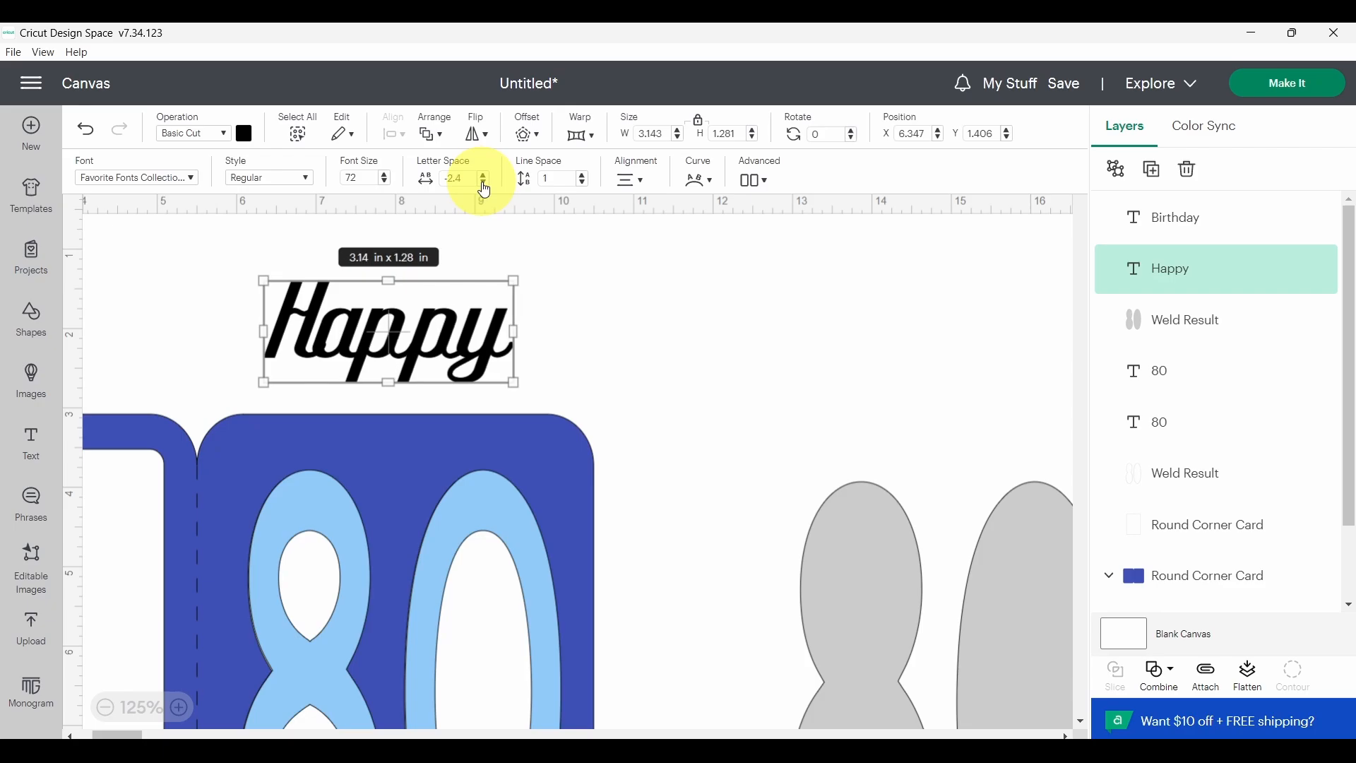
{"action": "left_click", "coordinate": [484, 185]}
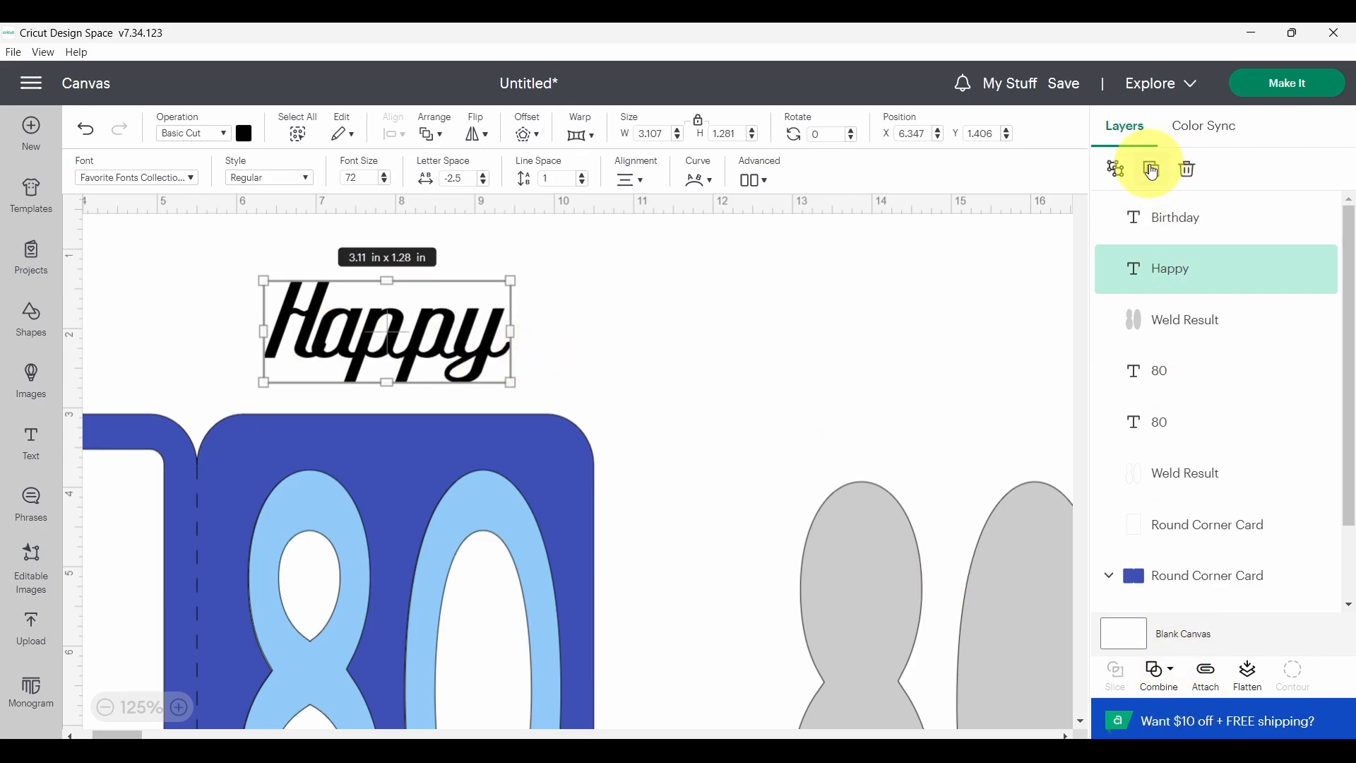
Step: Ungroup the "Happy" text into separate letters and distribute them horizontally
{"action": "left_click", "coordinate": [1119, 175]}
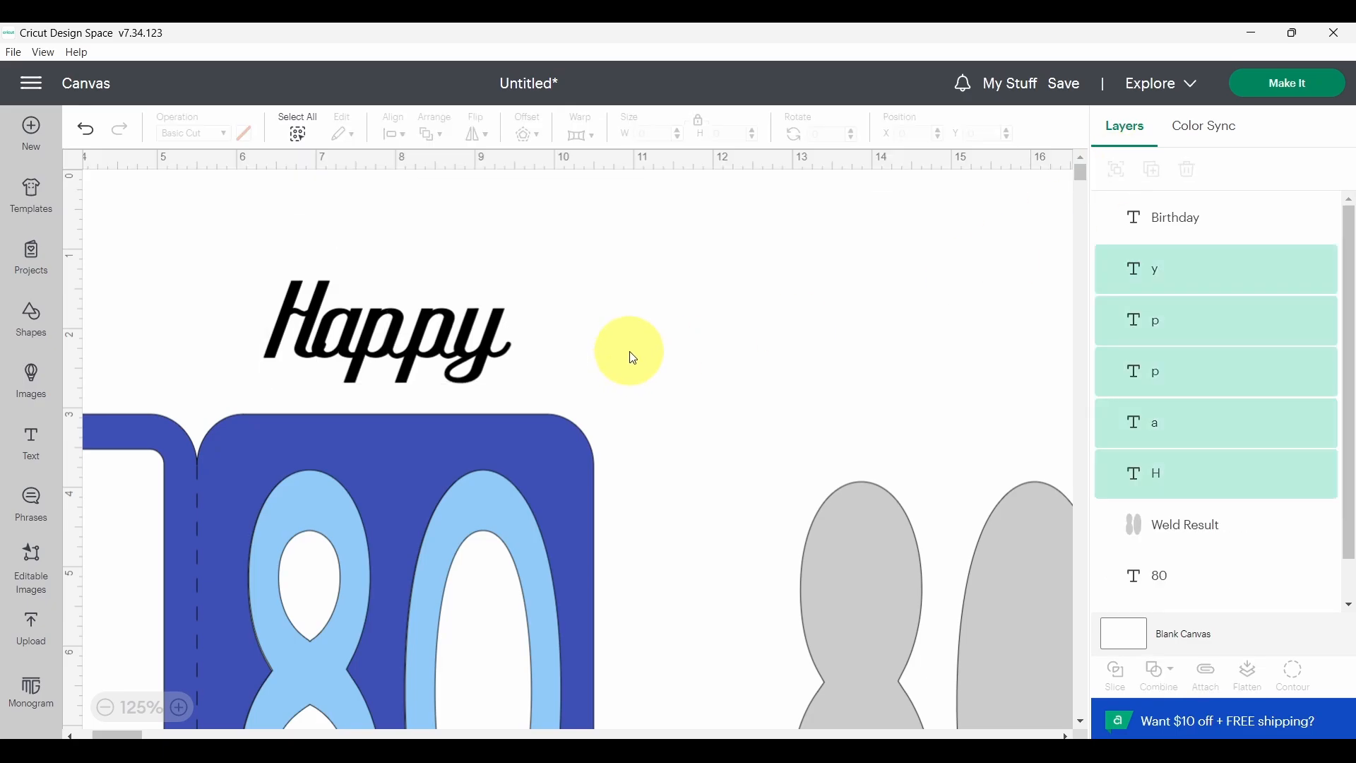
{"action": "left_click", "coordinate": [577, 291]}
{"action": "left_click_drag", "start_coordinate": [569, 249], "coordinate": [432, 344]}
{"action": "left_click", "coordinate": [591, 254]}
{"action": "left_click_drag", "start_coordinate": [590, 226], "coordinate": [237, 406]}
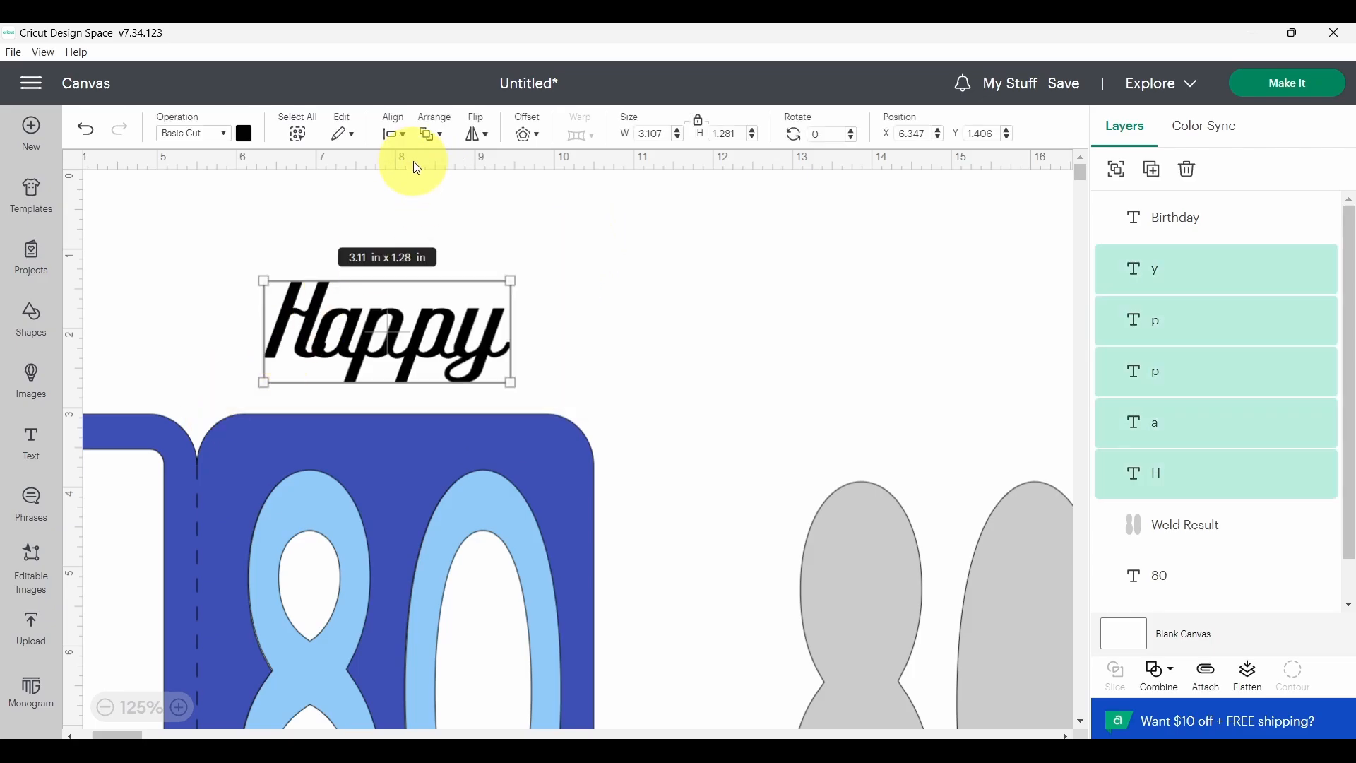
{"action": "left_click", "coordinate": [406, 139]}
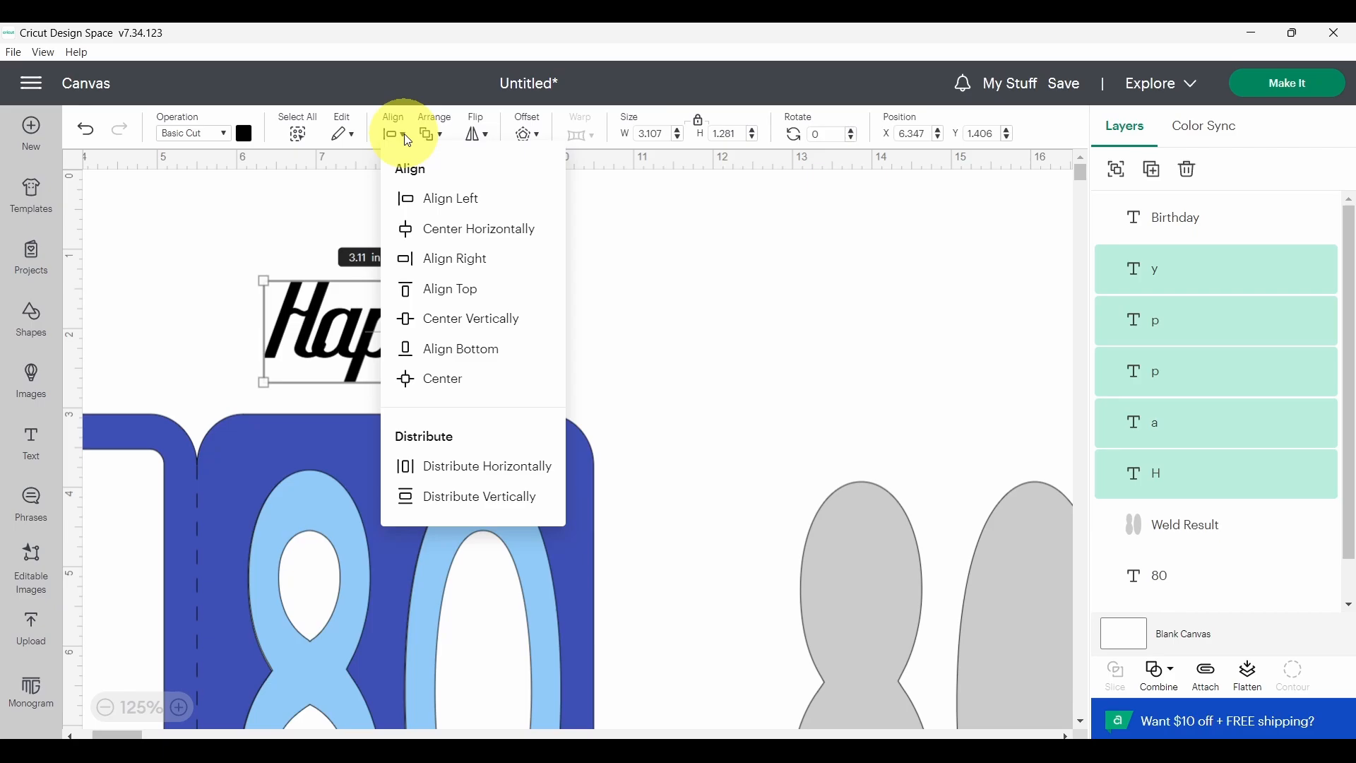
{"action": "left_click", "coordinate": [438, 466]}
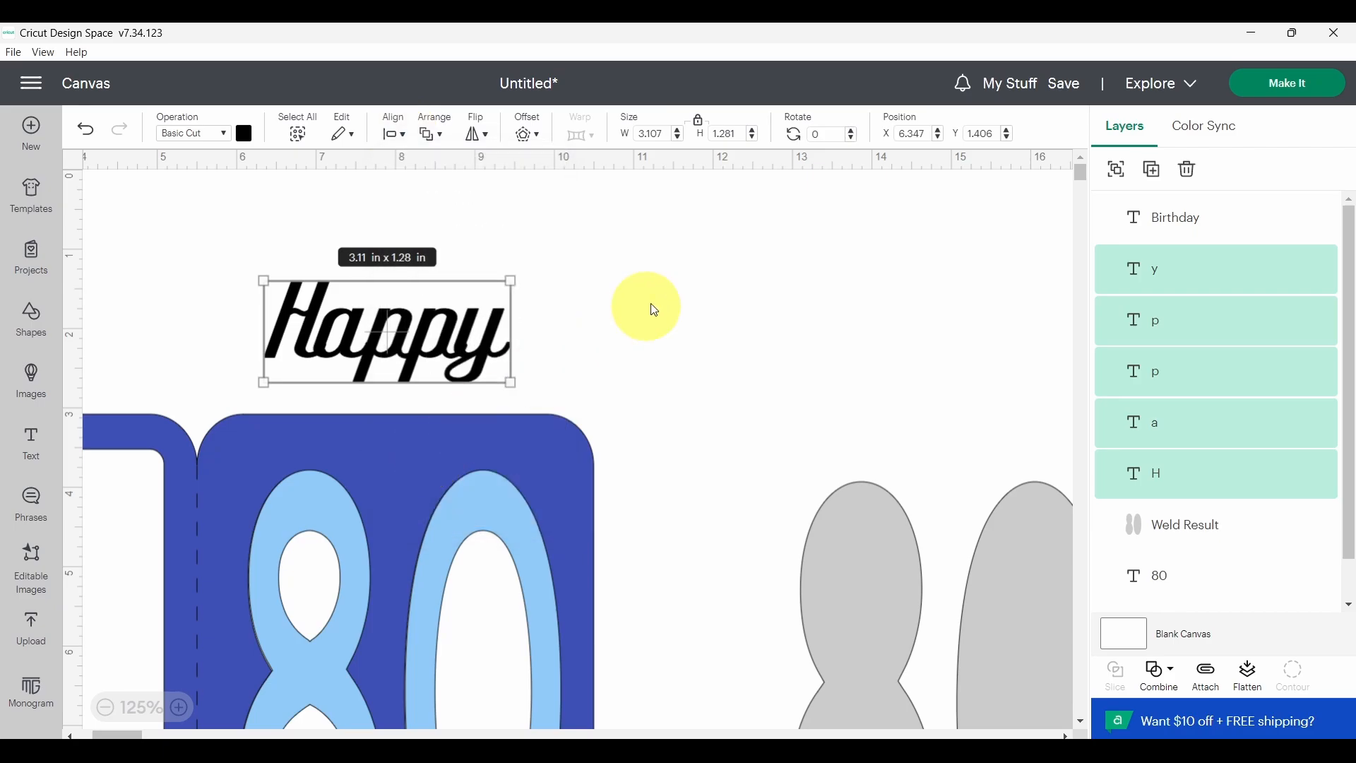
{"action": "left_click", "coordinate": [671, 273]}
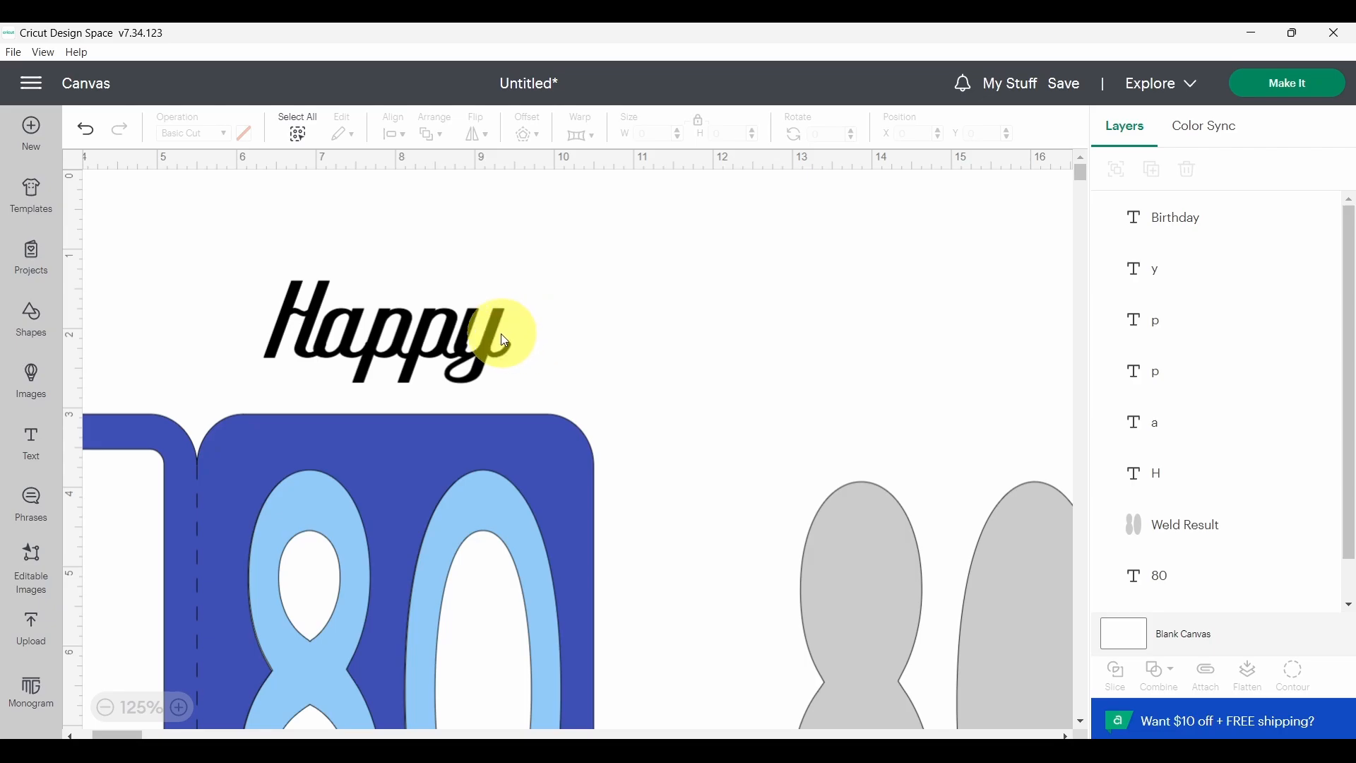
Step: Fine-tune the spacing of "Happy" by nudging "y", "py", "ppy" and "appy" slightly to the right, for an overall width of about 3.2 in
{"action": "left_click_drag", "start_coordinate": [494, 335], "coordinate": [508, 335]}
{"action": "left_click", "coordinate": [513, 391]}
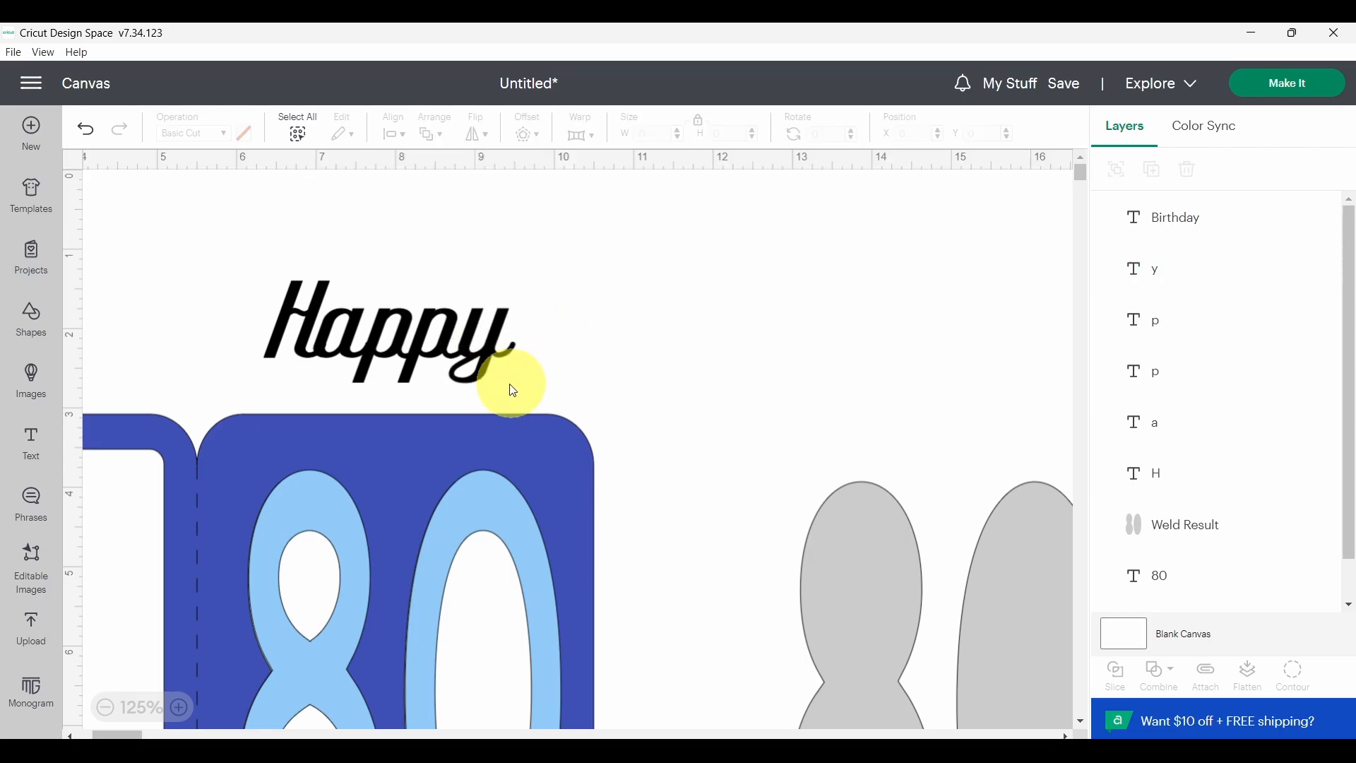
{"action": "left_click_drag", "start_coordinate": [563, 263], "coordinate": [444, 366]}
{"action": "left_click_drag", "start_coordinate": [601, 266], "coordinate": [451, 346]}
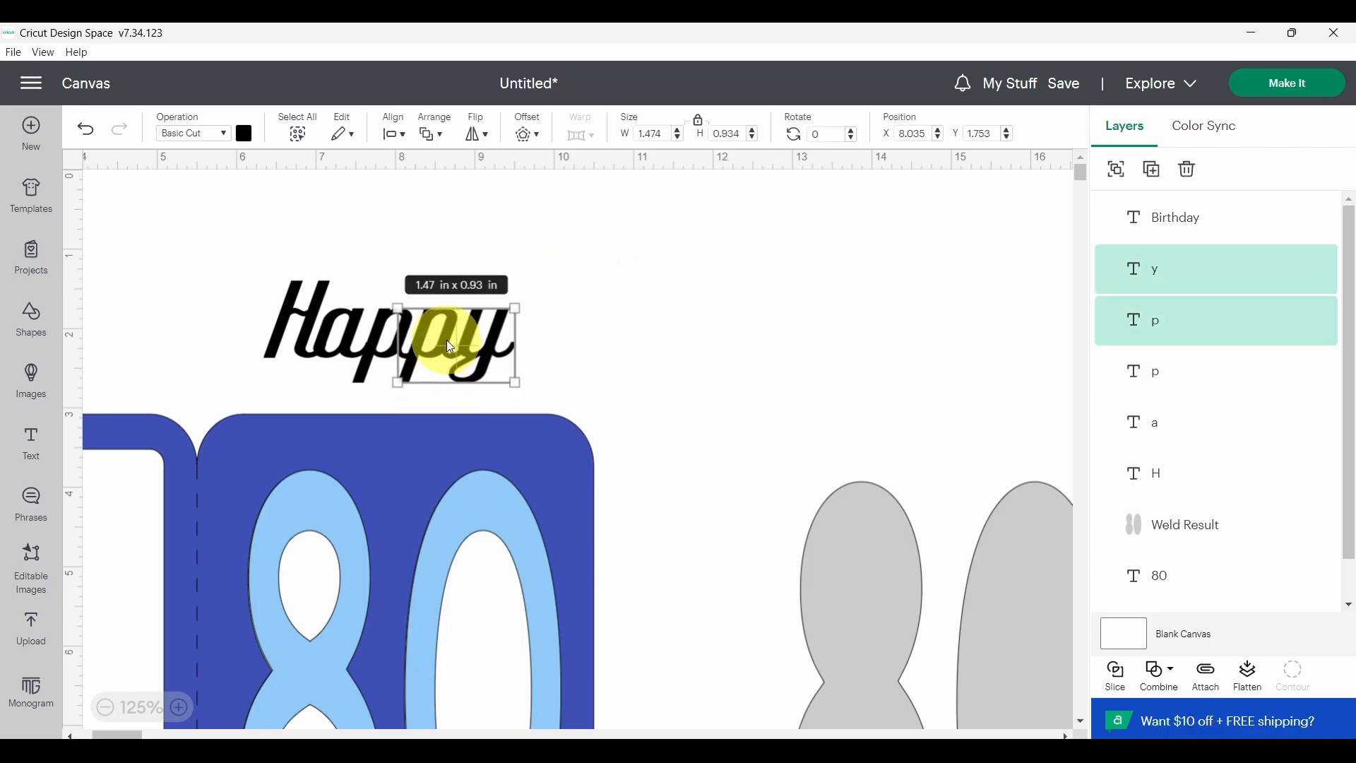
{"action": "left_click", "coordinate": [601, 324]}
{"action": "left_click_drag", "start_coordinate": [399, 376], "coordinate": [371, 389]}
{"action": "left_click_drag", "start_coordinate": [650, 259], "coordinate": [384, 390]}
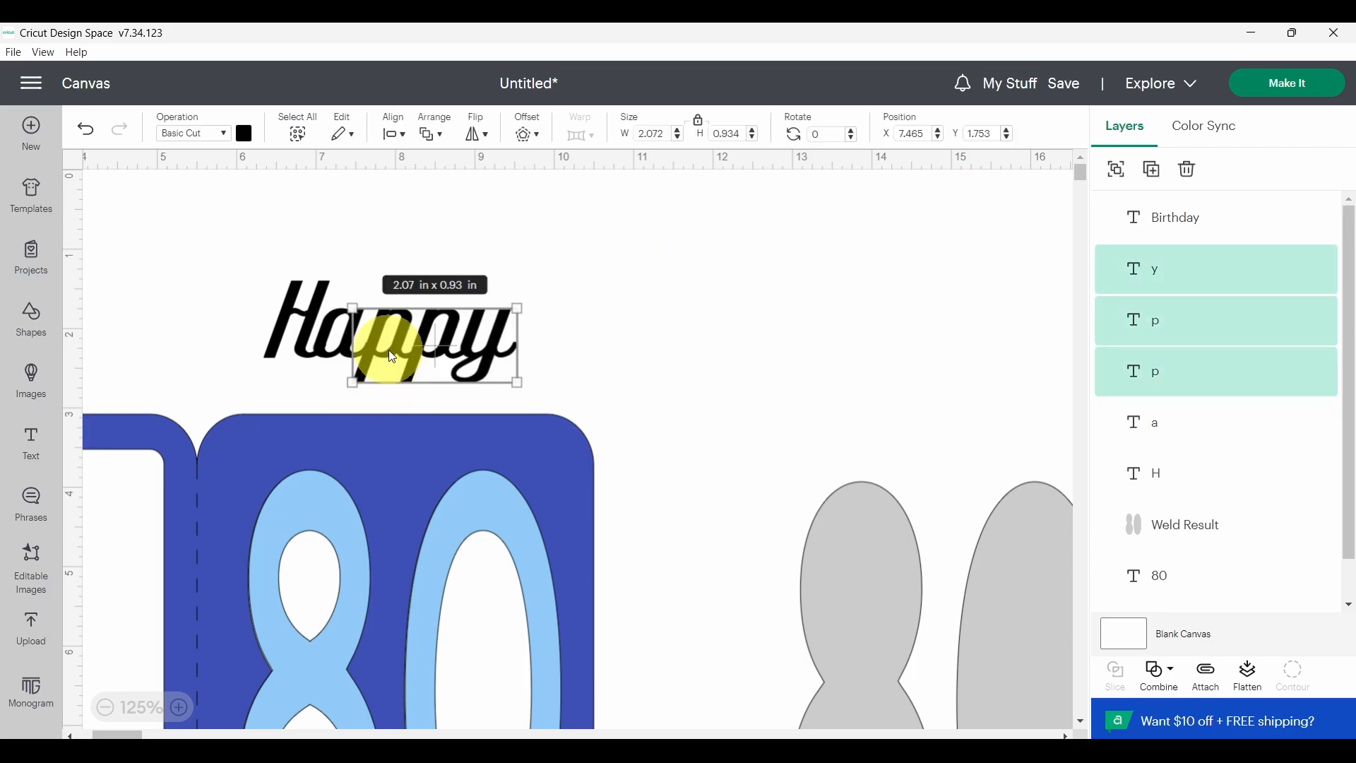
{"action": "left_click", "coordinate": [613, 279]}
{"action": "left_click_drag", "start_coordinate": [613, 272], "coordinate": [347, 341]}
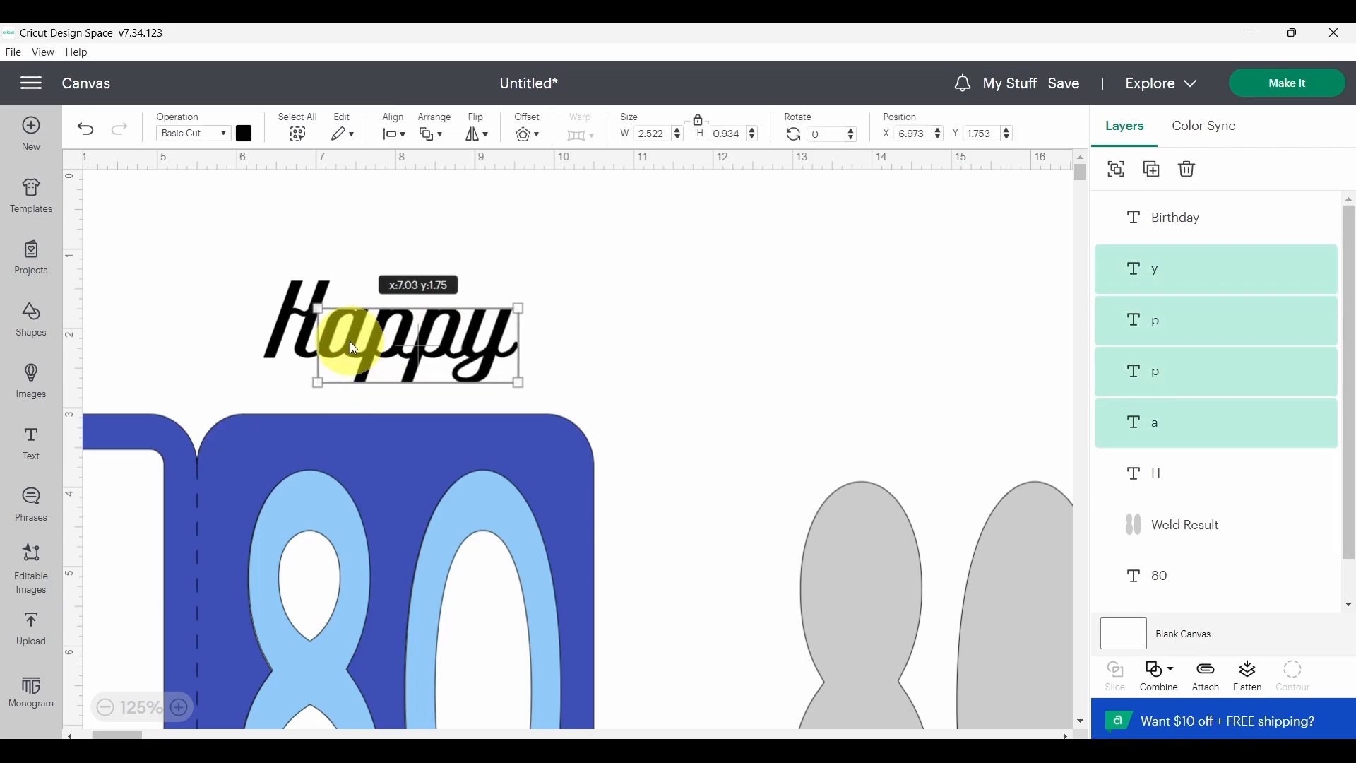
{"action": "left_click", "coordinate": [617, 254]}
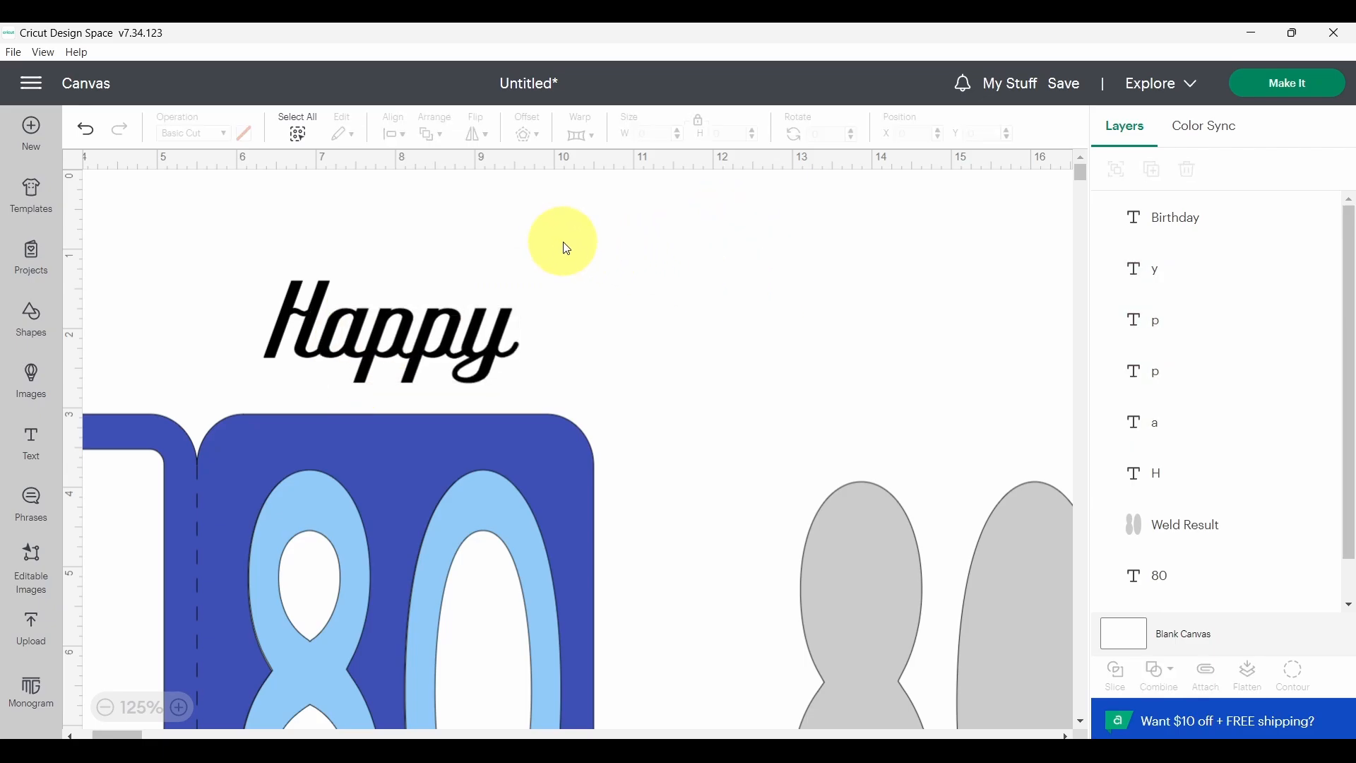
Step: Weld the five letters of "Happy" into a single shape
{"action": "left_click_drag", "start_coordinate": [559, 238], "coordinate": [265, 385]}
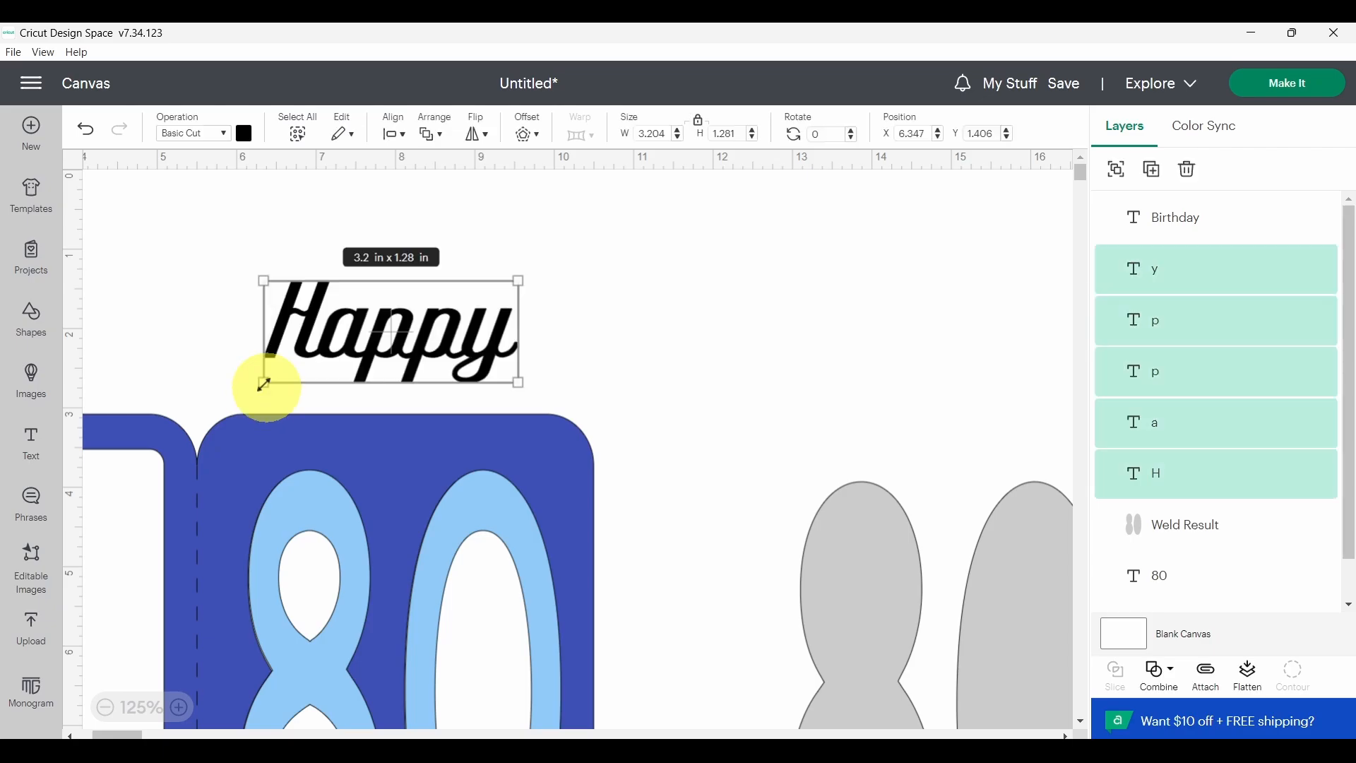
{"action": "left_click", "coordinate": [1180, 689]}
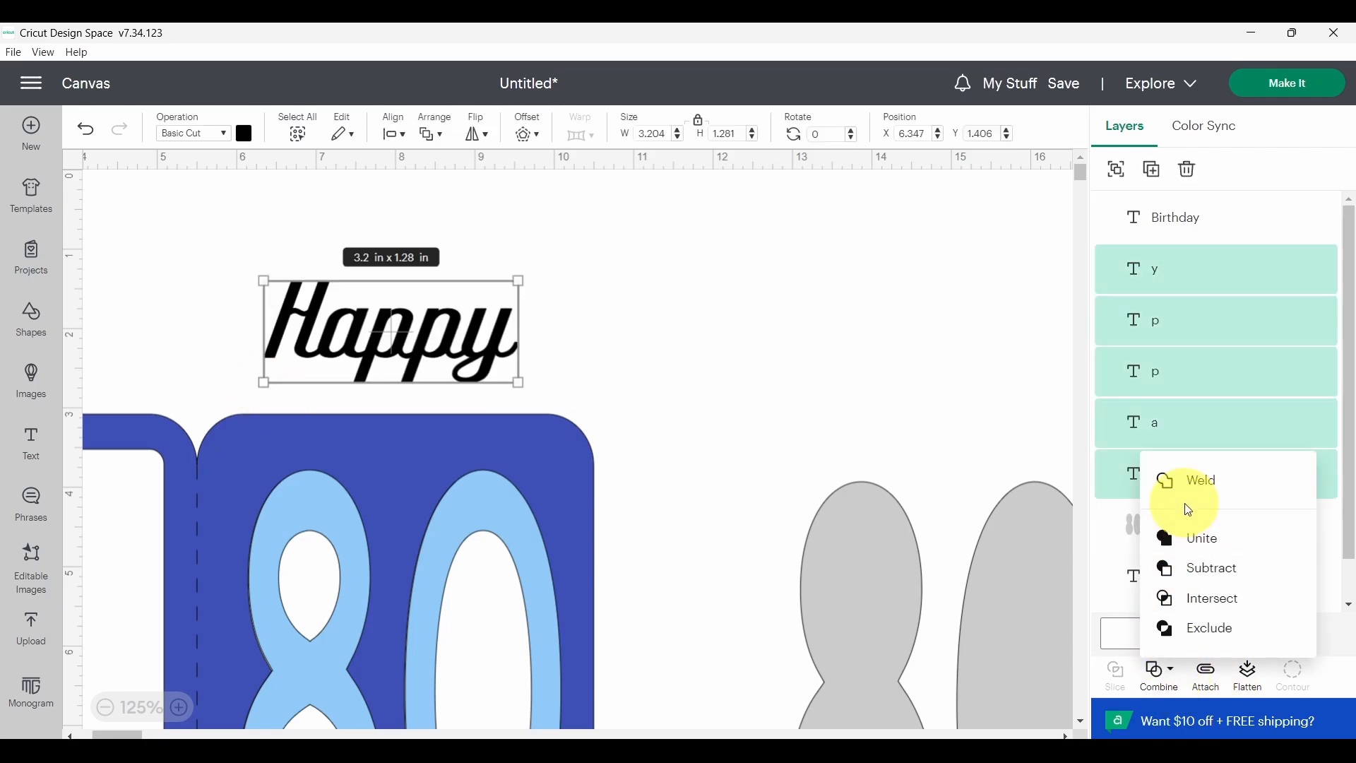
{"action": "left_click", "coordinate": [1176, 478]}
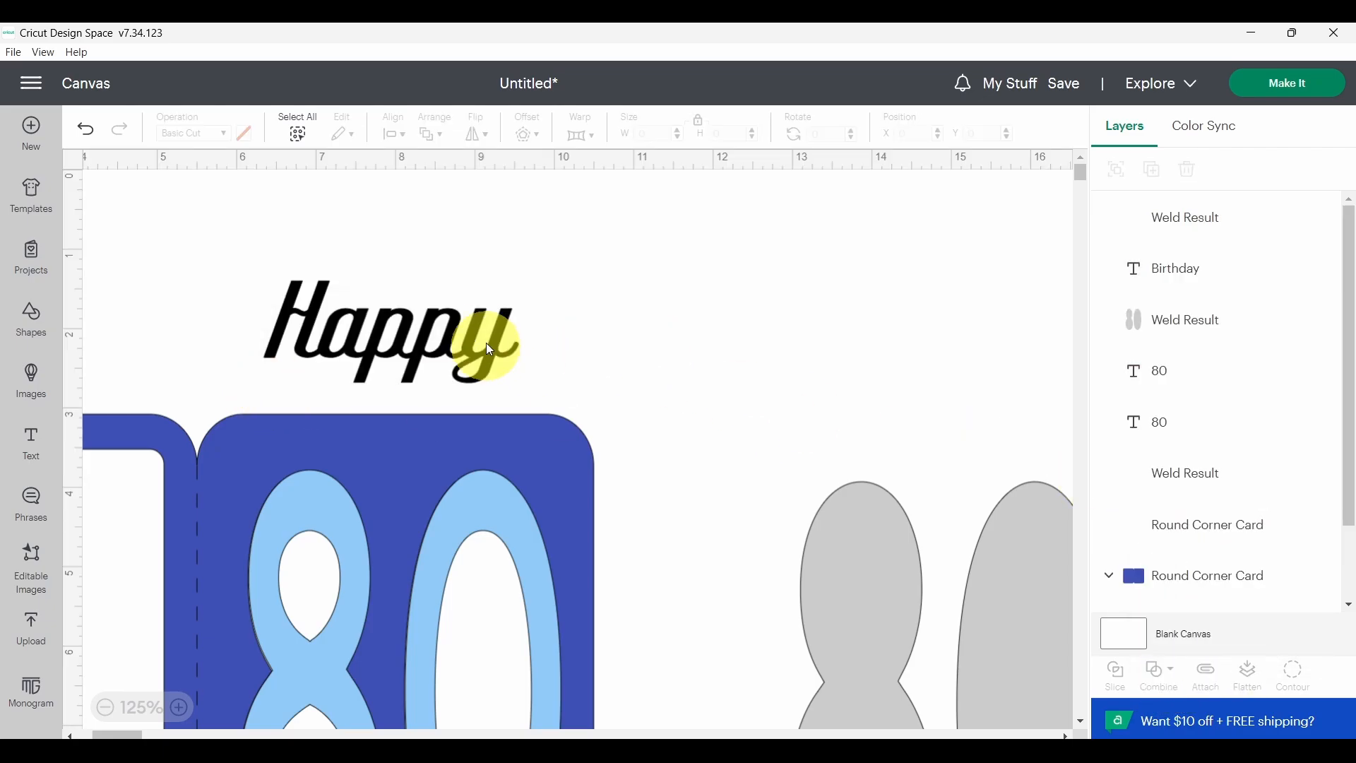
{"action": "left_click", "coordinate": [453, 338]}
Step: Move the "Birthday" text below the blue card to about X 6.06, Y 10.8 and ungroup it into separate letters
{"action": "scroll", "coordinate": [562, 372], "scroll_direction": "down", "scroll_amount": 8}
{"action": "left_click", "coordinate": [485, 375]}
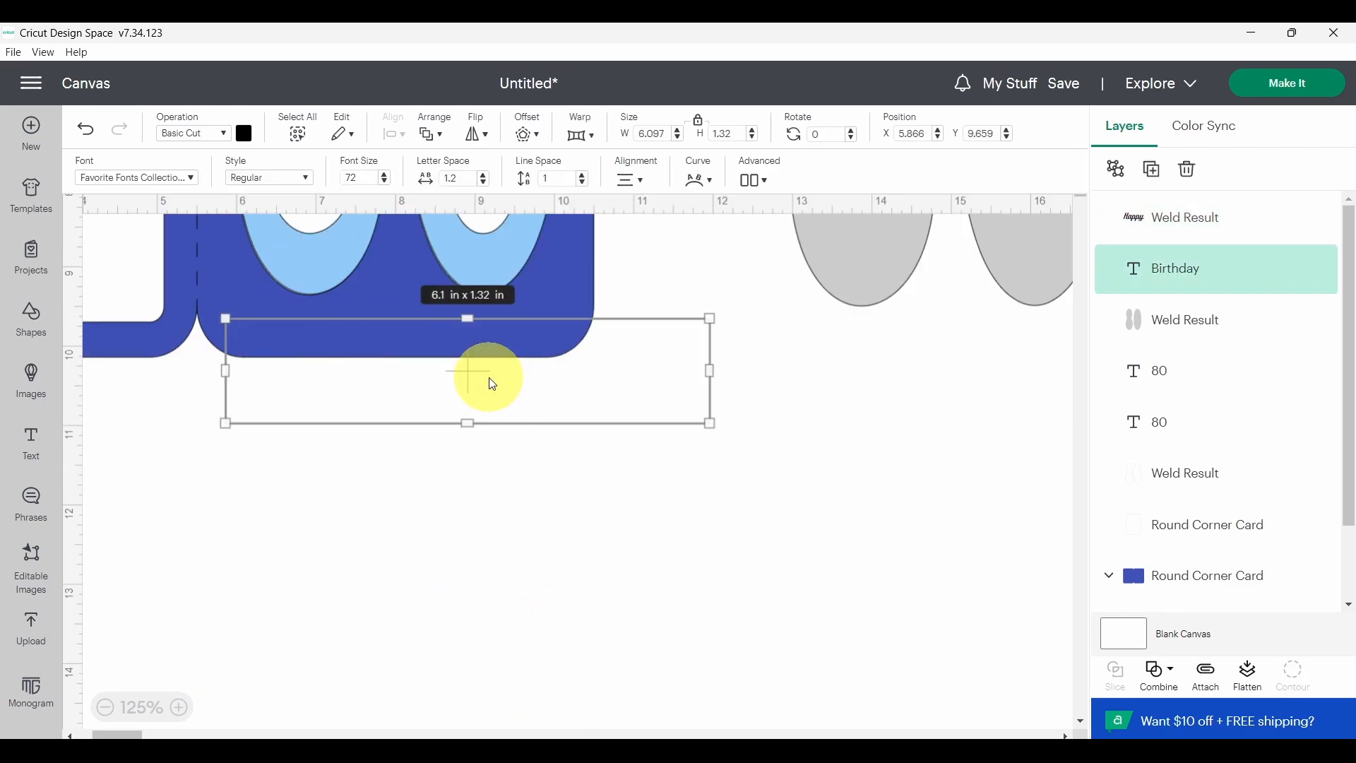
{"action": "left_click_drag", "start_coordinate": [599, 380], "coordinate": [616, 470]}
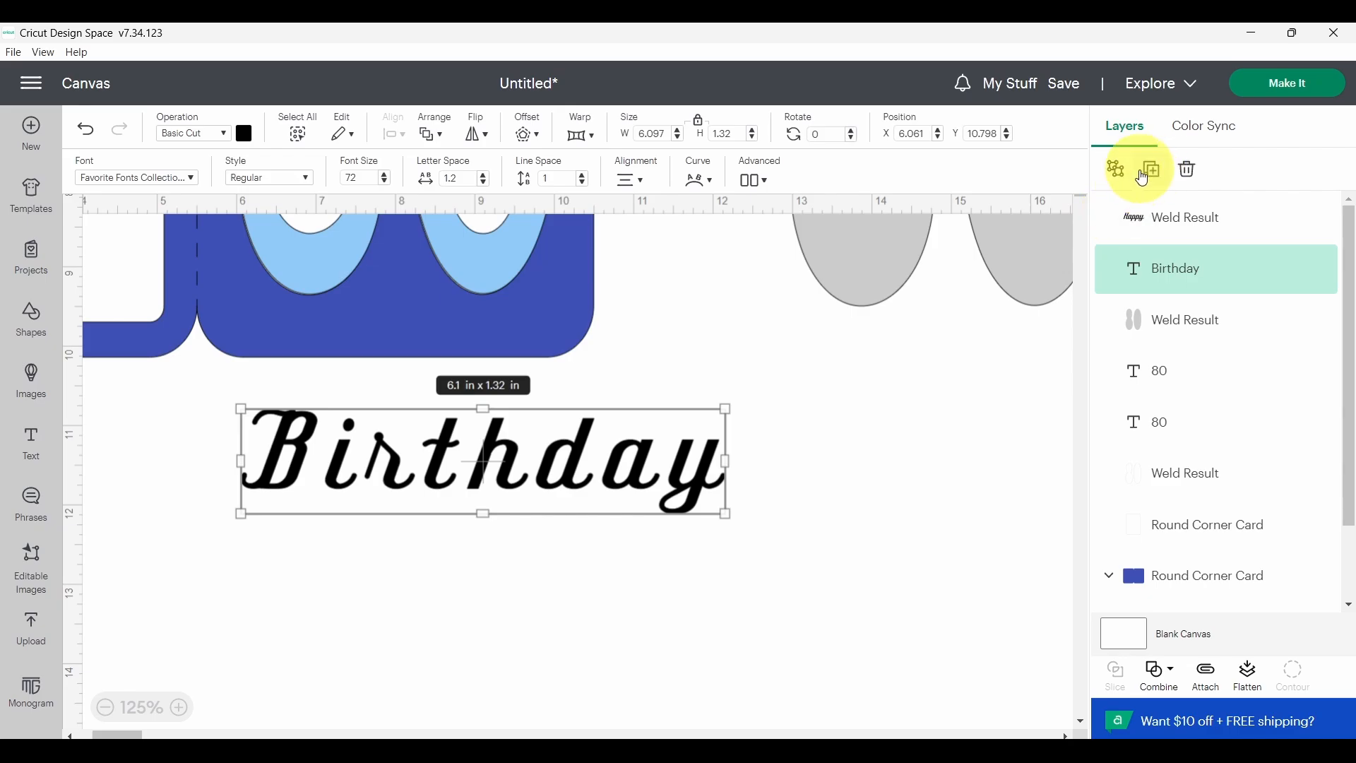
{"action": "left_click", "coordinate": [1117, 170]}
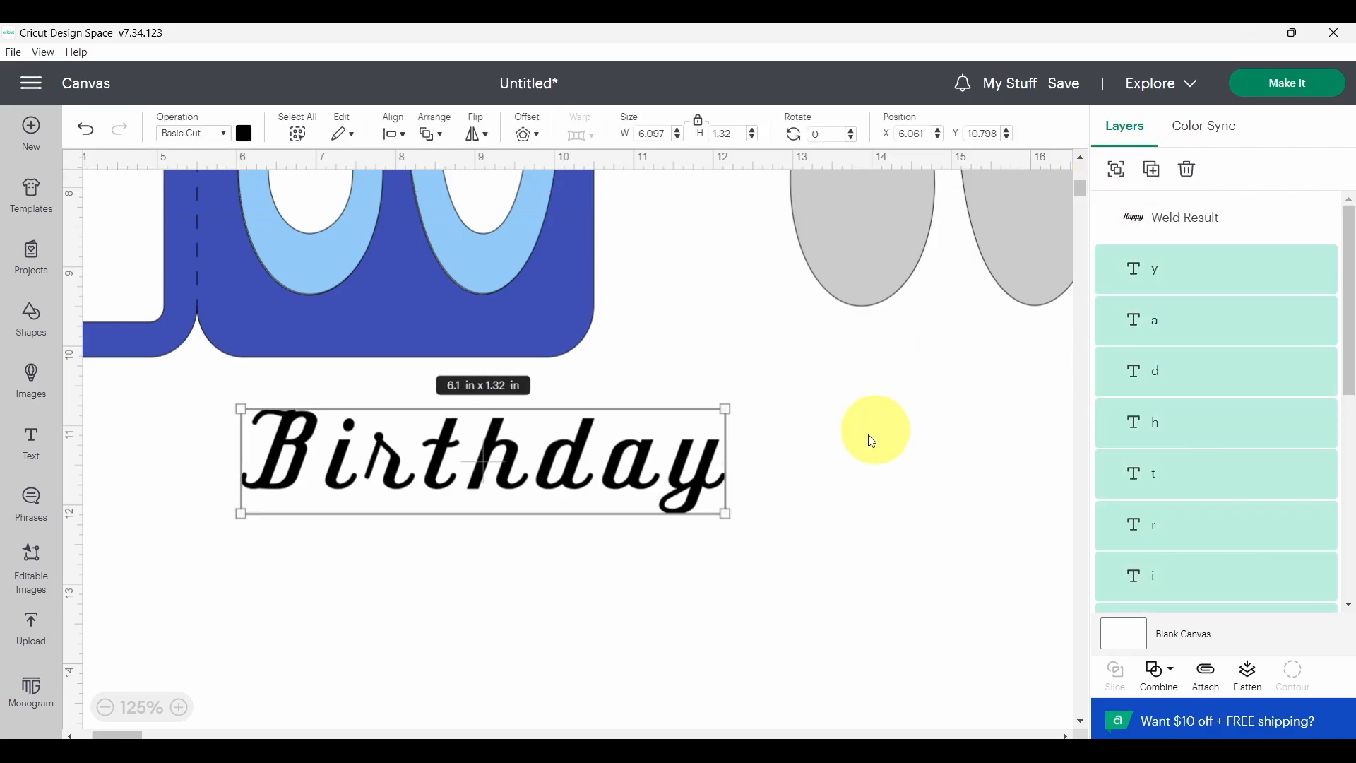
Step: Close the gaps at the end of "Birthday" by moving "y", "ay" and "day" until each overlaps the letter before it
{"action": "left_click", "coordinate": [835, 449]}
{"action": "left_click_drag", "start_coordinate": [661, 487], "coordinate": [668, 481]}
{"action": "left_click_drag", "start_coordinate": [769, 418], "coordinate": [647, 496]}
{"action": "left_click", "coordinate": [793, 445]}
{"action": "left_click_drag", "start_coordinate": [796, 386], "coordinate": [544, 526]}
{"action": "left_click_drag", "start_coordinate": [650, 469], "coordinate": [636, 469]}
Step: Join the remaining letters of "Birthday" by moving "hday" and the letters before it together, up against the "B"
{"action": "left_click_drag", "start_coordinate": [742, 408], "coordinate": [494, 531]}
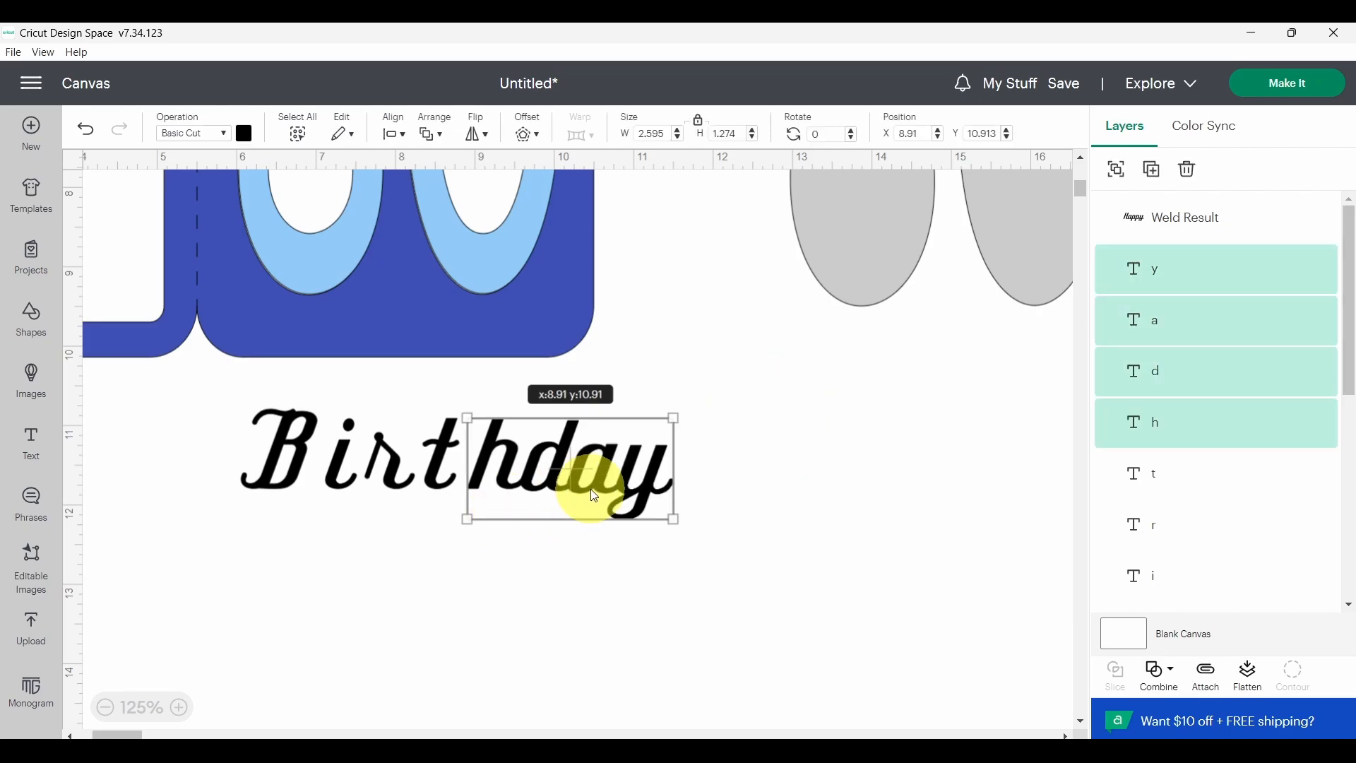
{"action": "left_click_drag", "start_coordinate": [595, 496], "coordinate": [489, 496]}
{"action": "left_click", "coordinate": [438, 466], "text": "shift"}
{"action": "left_click", "coordinate": [385, 470], "text": "shift"}
{"action": "left_click", "coordinate": [742, 429]}
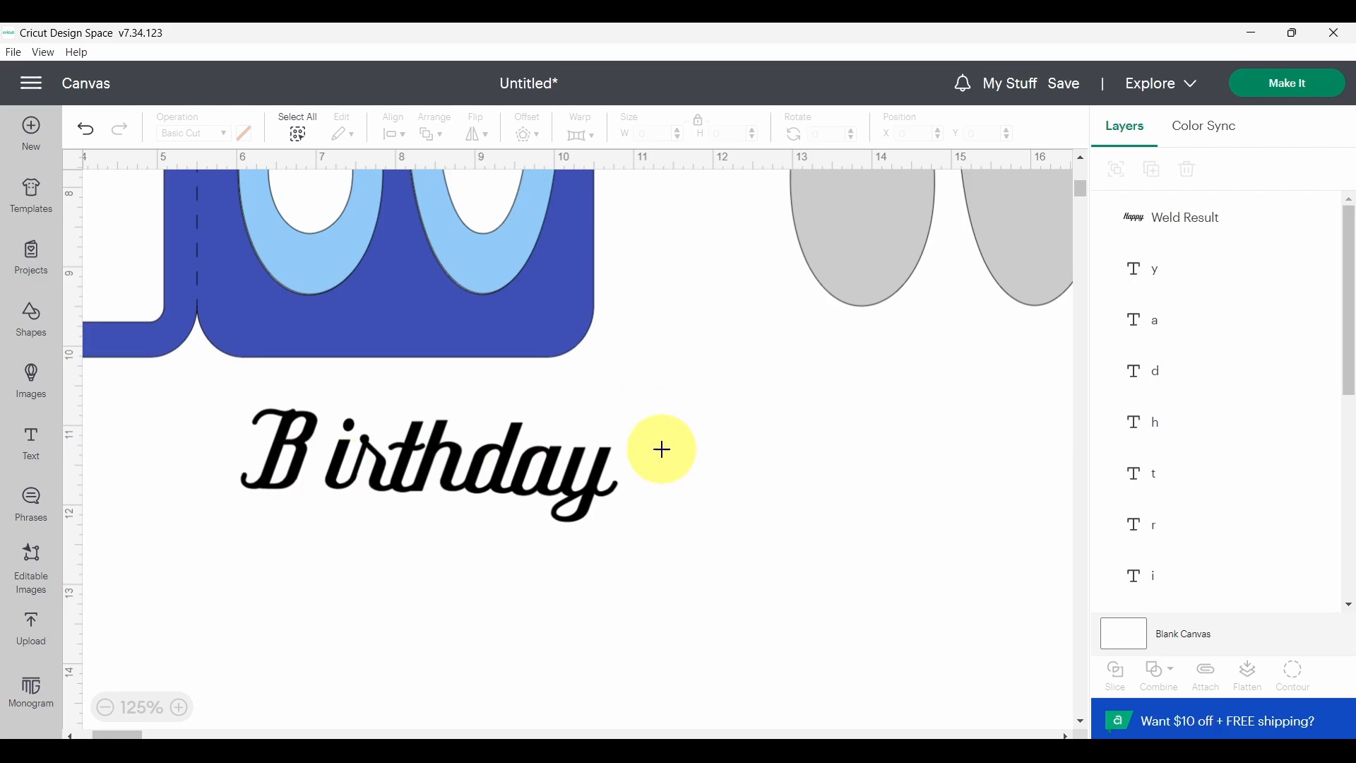
{"action": "left_click_drag", "start_coordinate": [693, 386], "coordinate": [327, 564]}
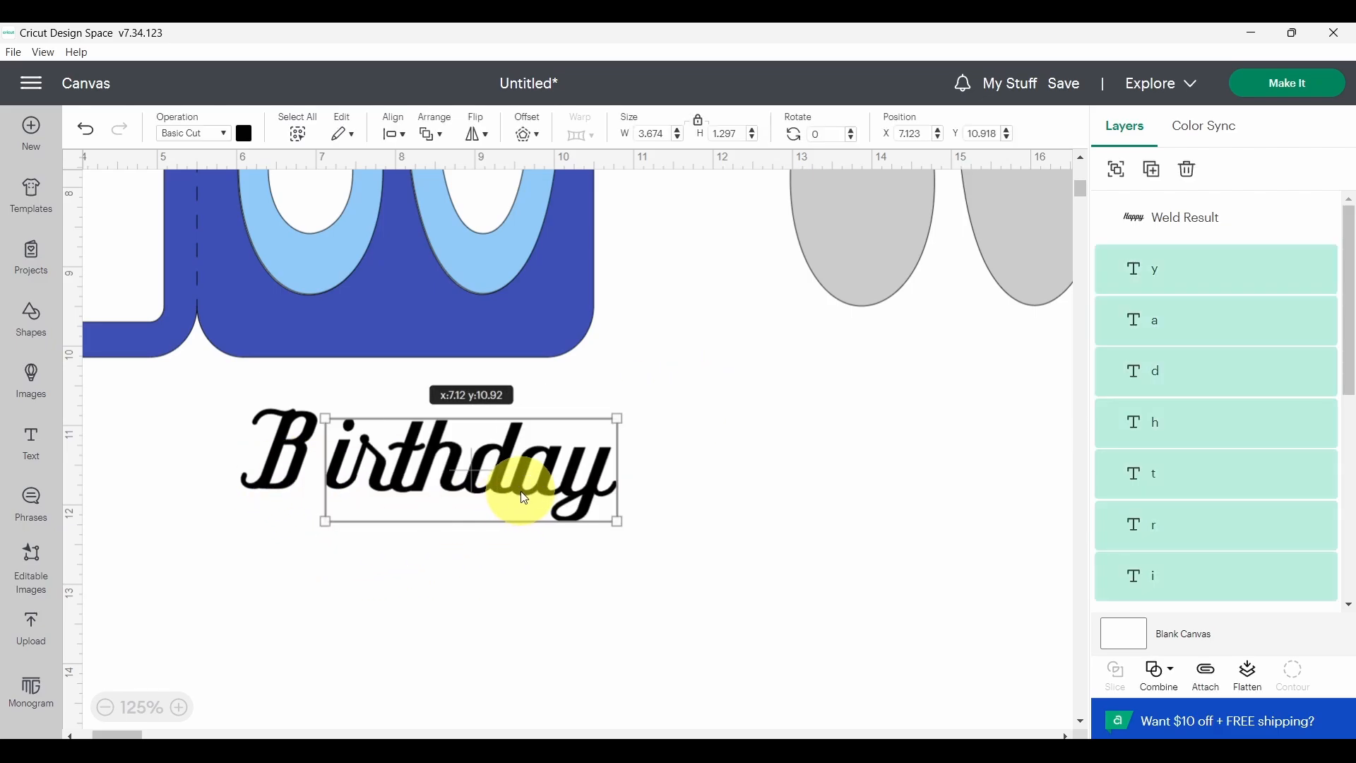
{"action": "left_click_drag", "start_coordinate": [524, 498], "coordinate": [507, 499]}
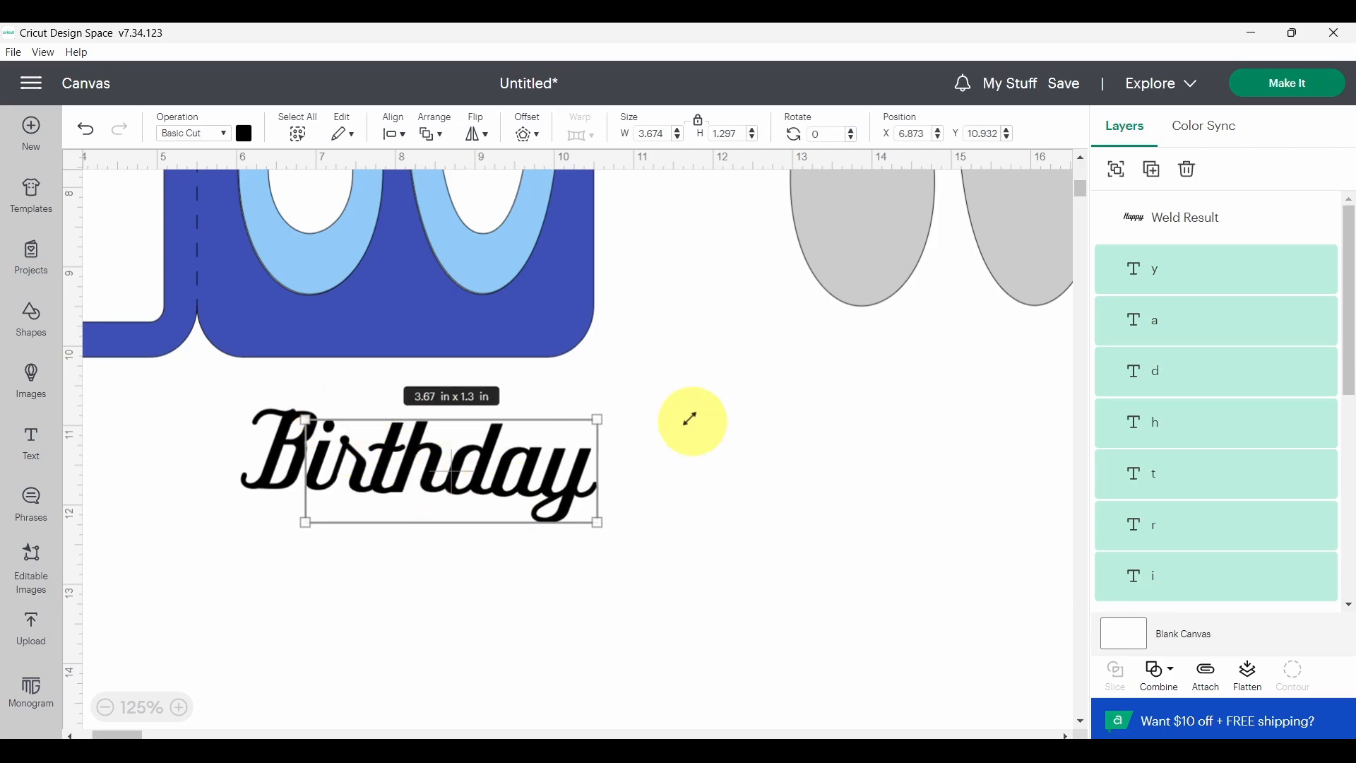
{"action": "left_click", "coordinate": [731, 431]}
Step: Weld all the letters of "Birthday" into one shape and shift the word to about X 5.63, Y 10.69
{"action": "left_click_drag", "start_coordinate": [672, 386], "coordinate": [206, 549]}
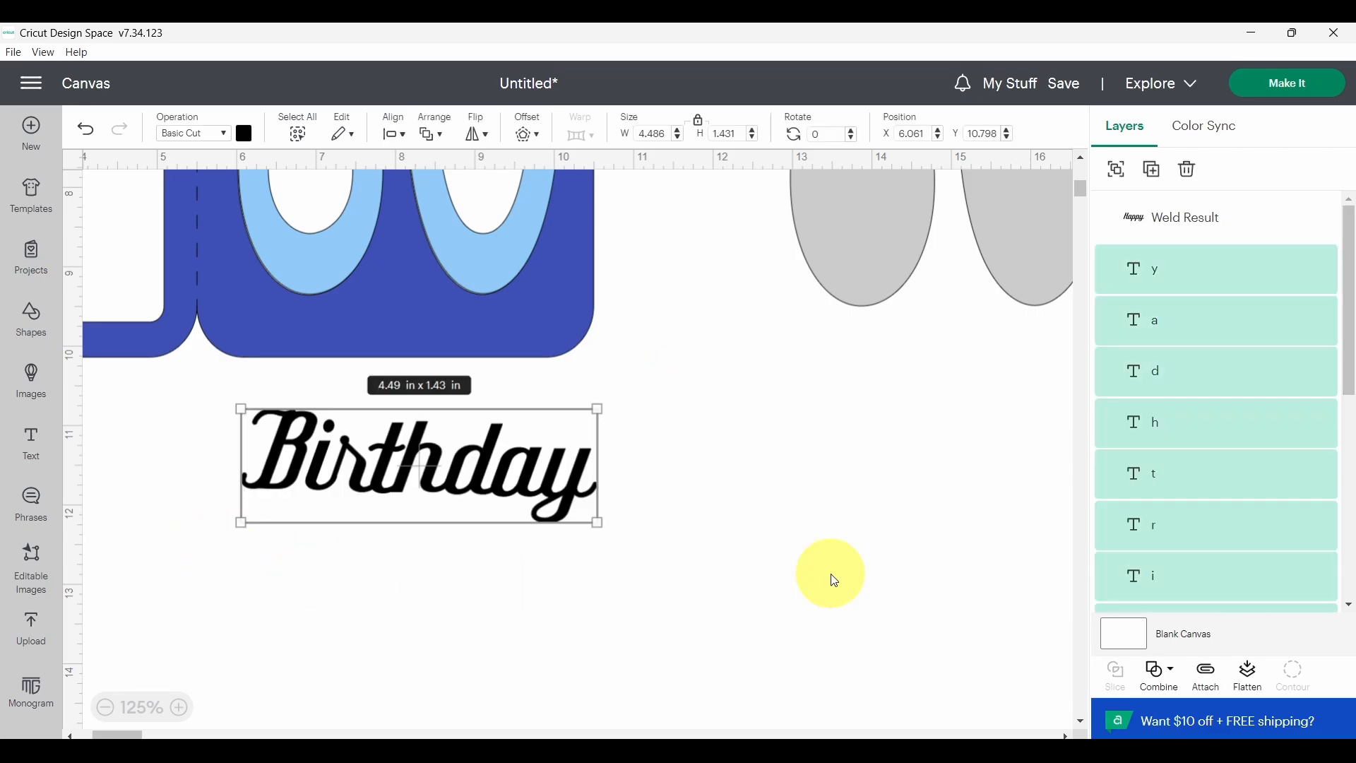
{"action": "left_click", "coordinate": [1176, 685]}
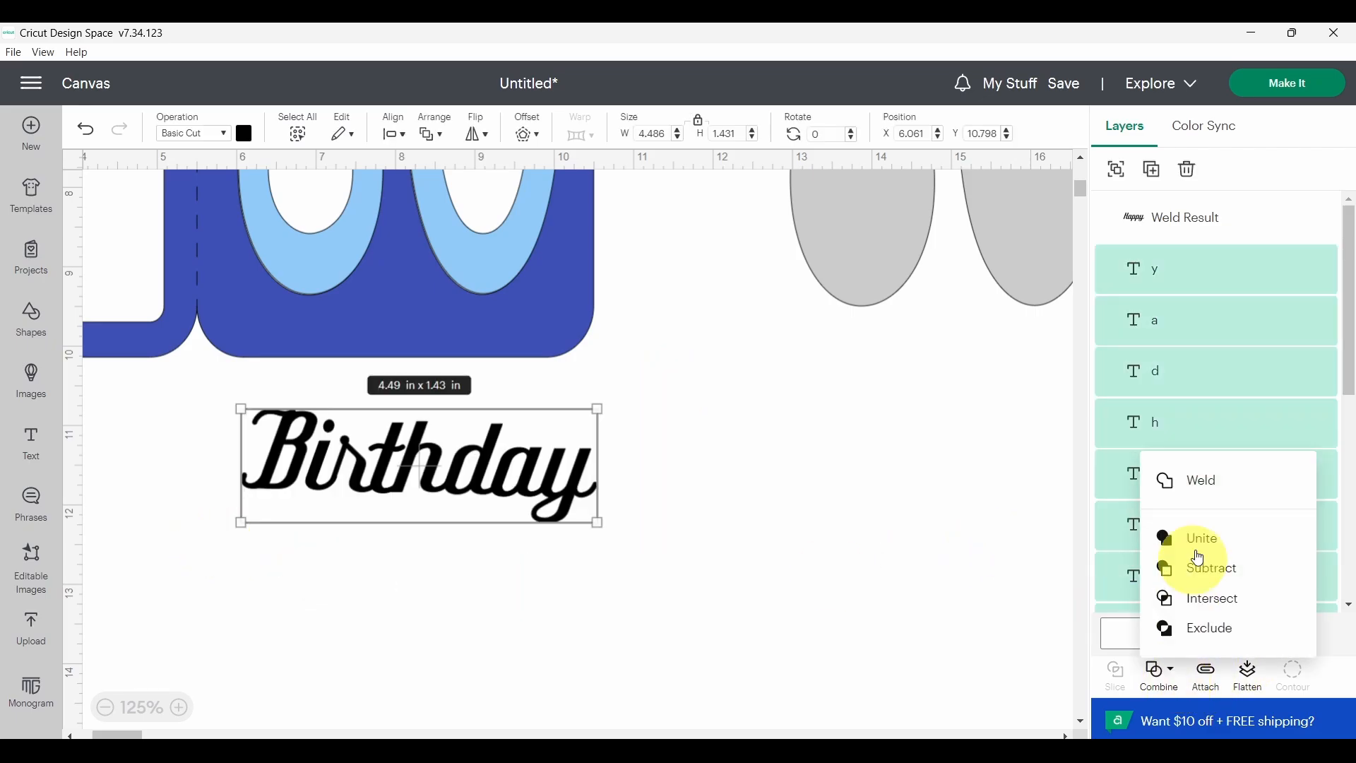
{"action": "left_click", "coordinate": [1201, 485]}
{"action": "left_click", "coordinate": [451, 463]}
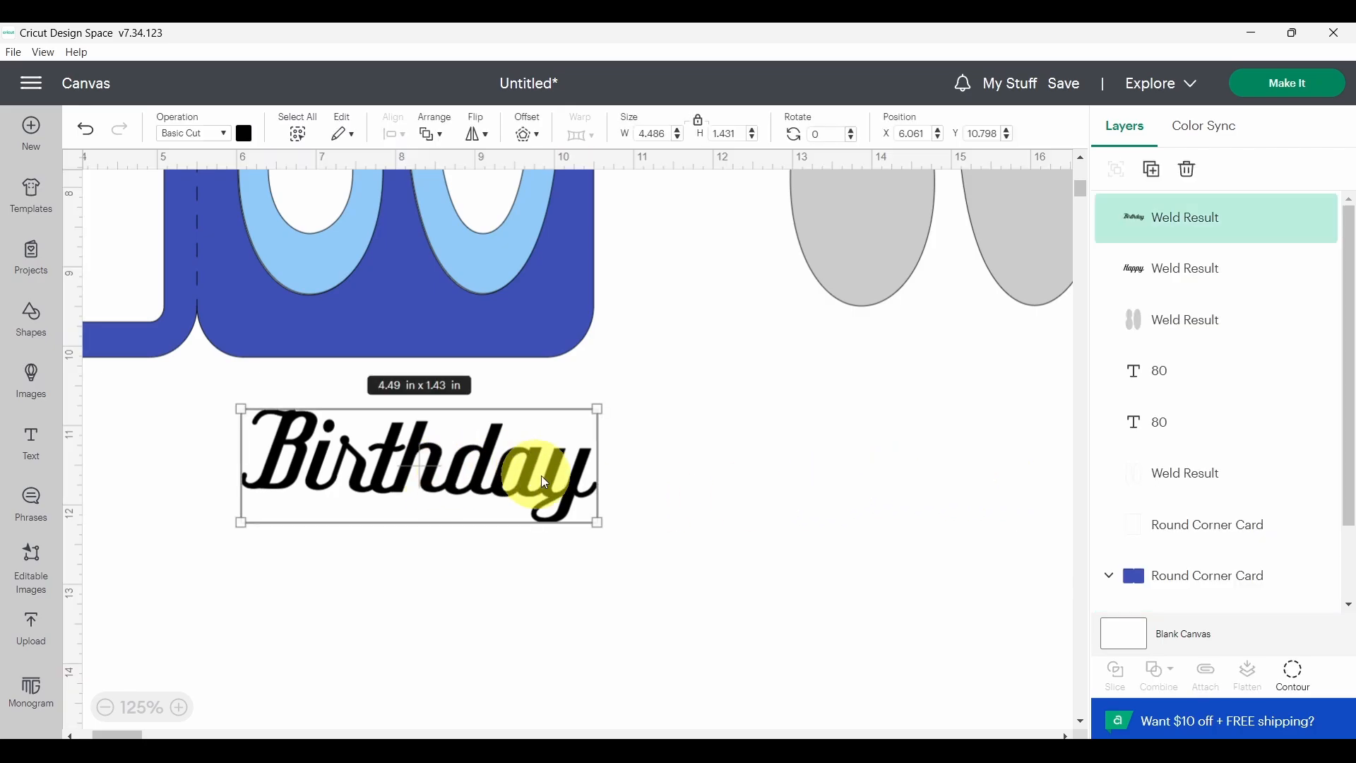
{"action": "left_click_drag", "start_coordinate": [519, 472], "coordinate": [485, 464]}
{"action": "scroll", "coordinate": [650, 542], "scroll_direction": "up", "scroll_amount": 10}
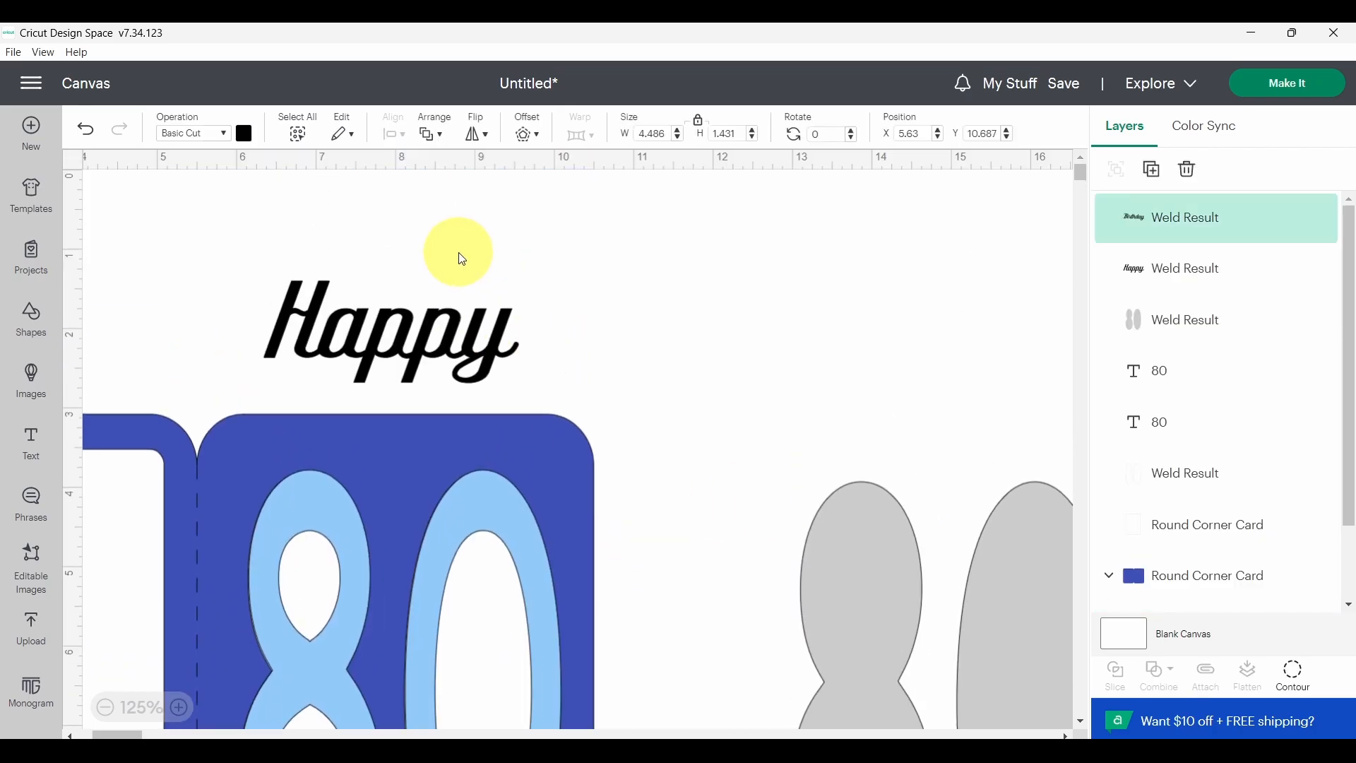
Step: Place "Happy" over the top of the "80", unlock its proportions and stretch it to about 3.94 x 1.27 in at X 6.1, Y 3.2
{"action": "left_click", "coordinate": [445, 330]}
{"action": "left_click_drag", "start_coordinate": [394, 335], "coordinate": [396, 489]}
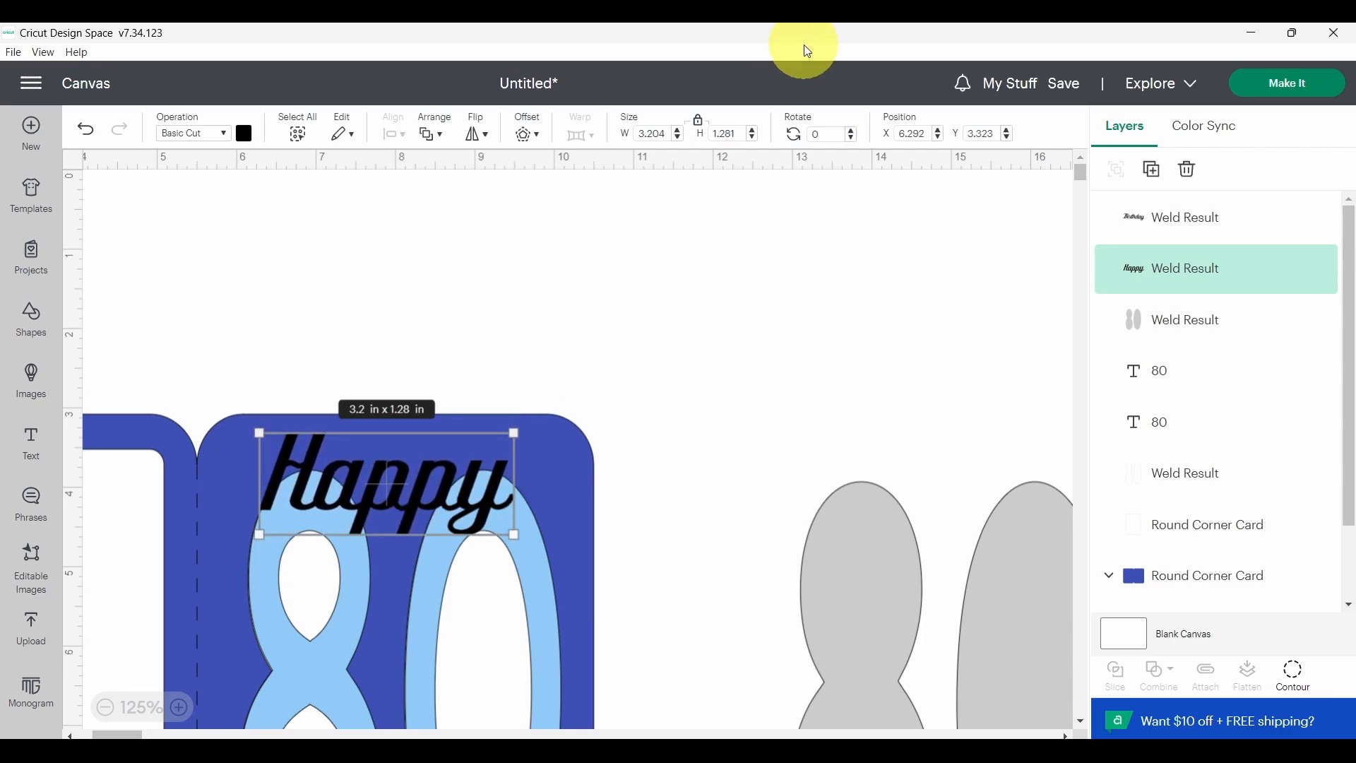
{"action": "left_click", "coordinate": [700, 126]}
{"action": "left_click_drag", "start_coordinate": [514, 535], "coordinate": [566, 532]}
{"action": "left_click_drag", "start_coordinate": [480, 480], "coordinate": [468, 492]}
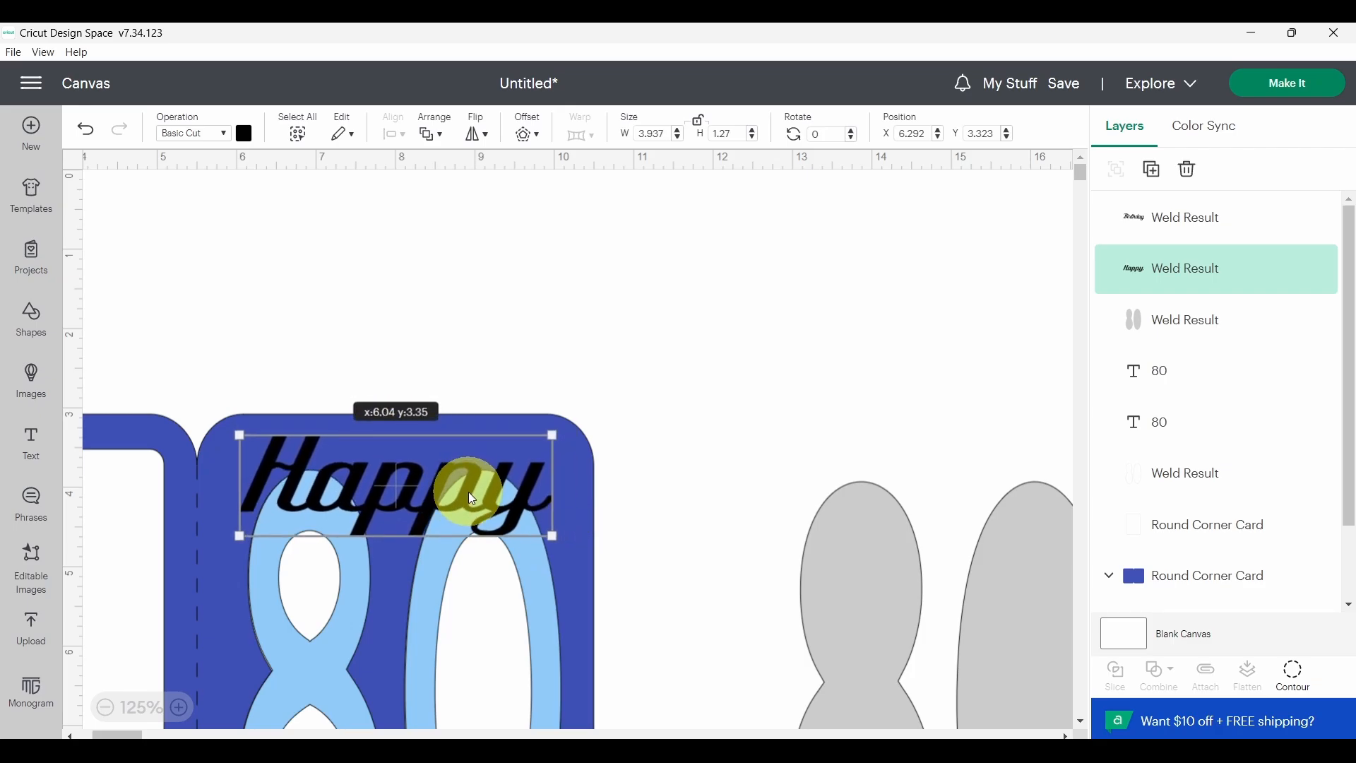
{"action": "scroll", "coordinate": [661, 385], "scroll_direction": "down", "scroll_amount": 3}
{"action": "scroll", "coordinate": [452, 353], "scroll_direction": "up", "scroll_amount": 3}
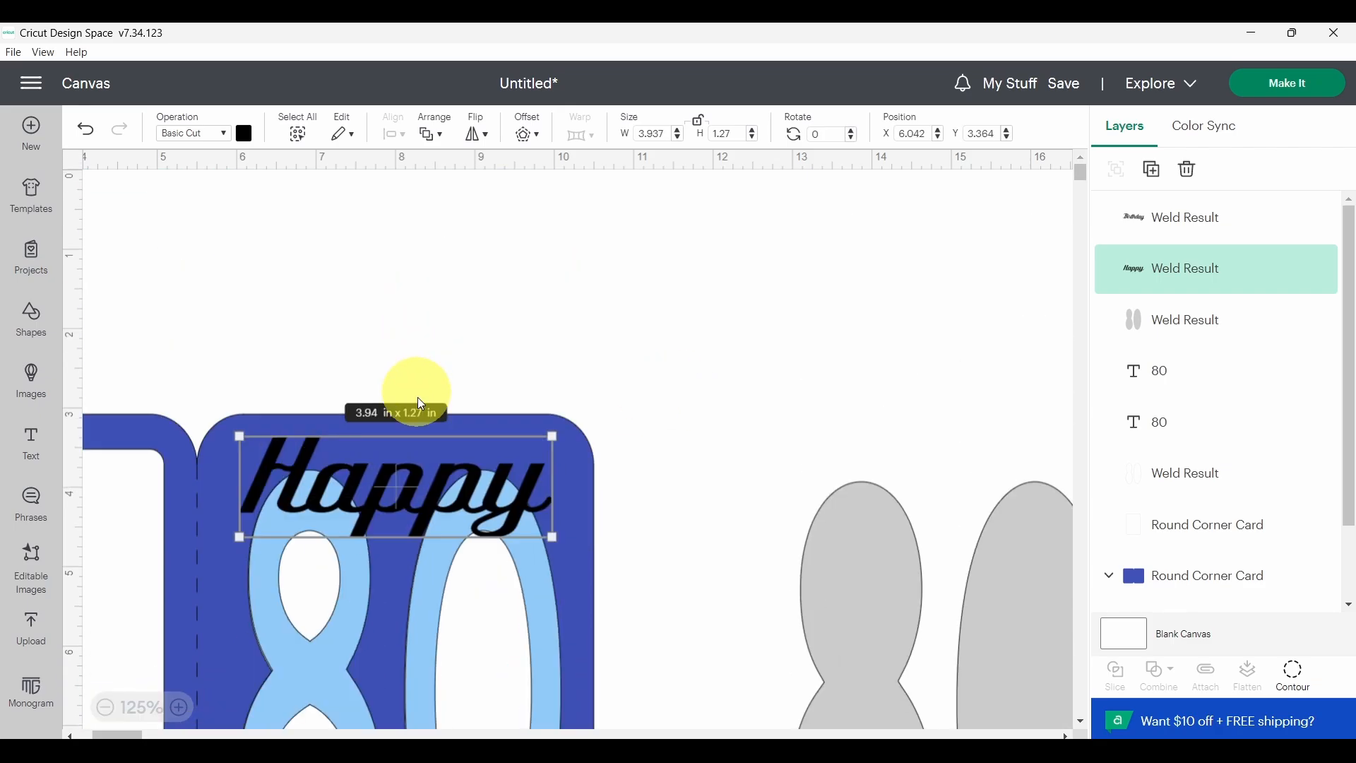
{"action": "left_click_drag", "start_coordinate": [432, 498], "coordinate": [445, 293]}
Step: Place "Birthday" over the bottom of the "80", unlock its proportions and resize it to about 4.43 x 1.66 in at X 5.8, Y 8.44
{"action": "scroll", "coordinate": [498, 417], "scroll_direction": "down", "scroll_amount": 7}
{"action": "left_click", "coordinate": [431, 474]}
{"action": "scroll", "coordinate": [669, 370], "scroll_direction": "up", "scroll_amount": 4}
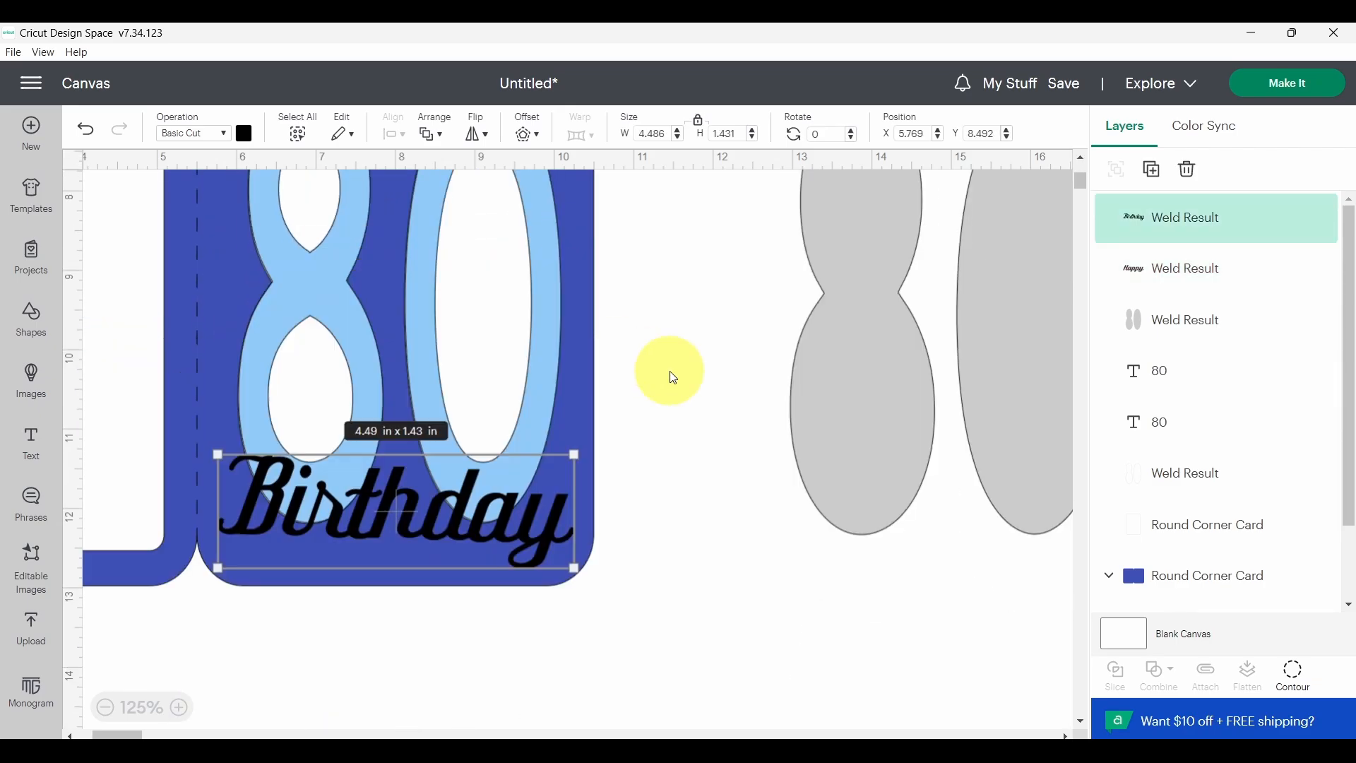
{"action": "mouse_move", "coordinate": [575, 575]}
{"action": "left_mouse_down"}
{"action": "mouse_move", "coordinate": [566, 563]}
{"action": "mouse_move", "coordinate": [554, 579]}
{"action": "mouse_move", "coordinate": [569, 562]}
{"action": "left_mouse_up"}
{"action": "left_click", "coordinate": [697, 122]}
{"action": "left_click_drag", "start_coordinate": [417, 630], "coordinate": [418, 638]}
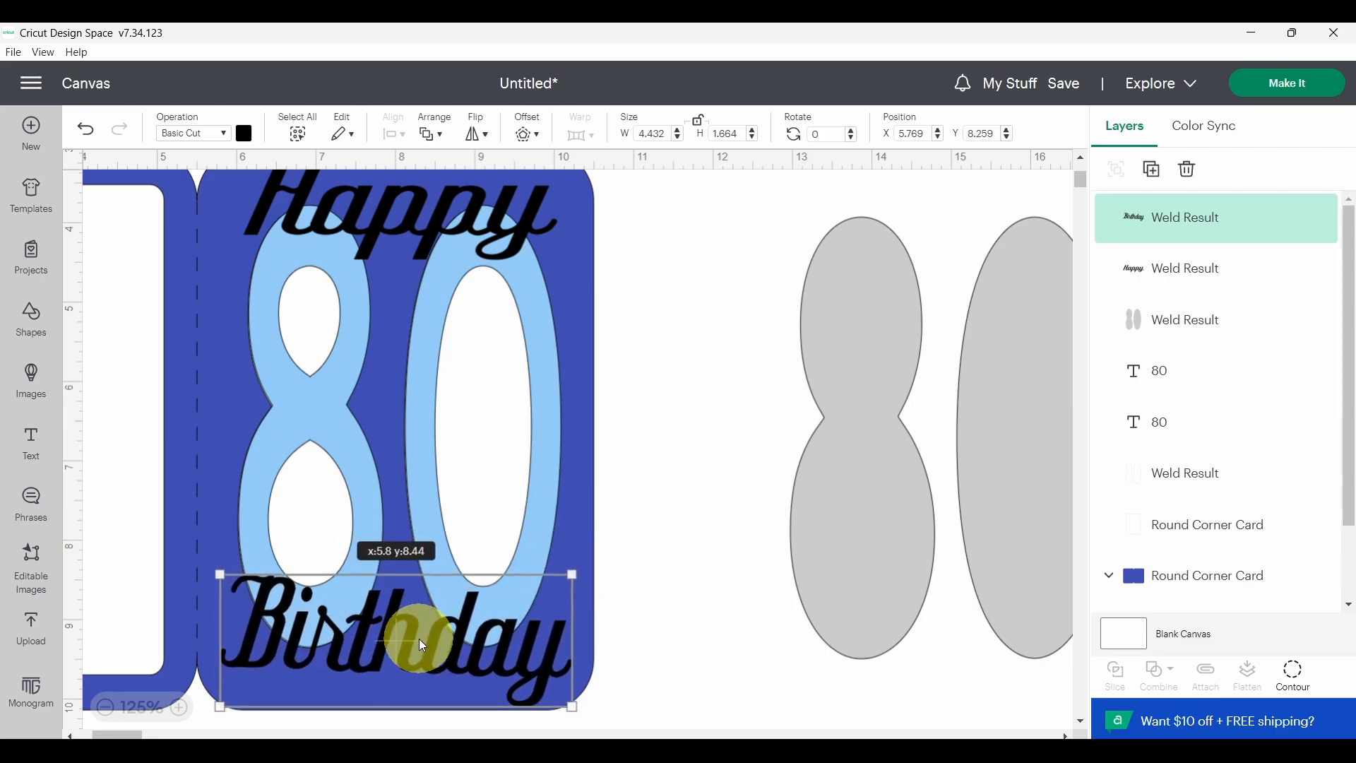
{"action": "left_click", "coordinate": [776, 531]}
Step: Create a rounded-corner offset around the welded "Happy", about 4.44 x 1.77 in overall
{"action": "scroll", "coordinate": [765, 529], "scroll_direction": "up", "scroll_amount": 2}
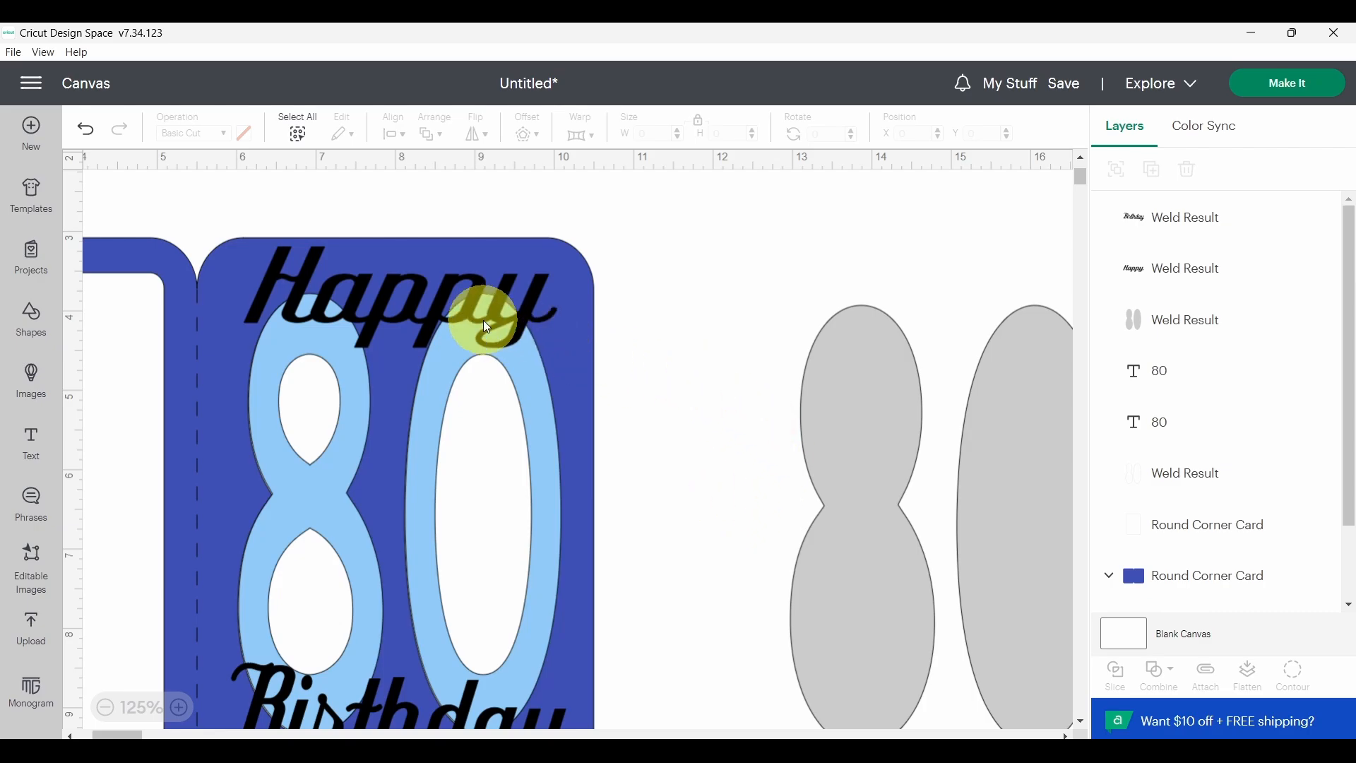
{"action": "left_click", "coordinate": [464, 322]}
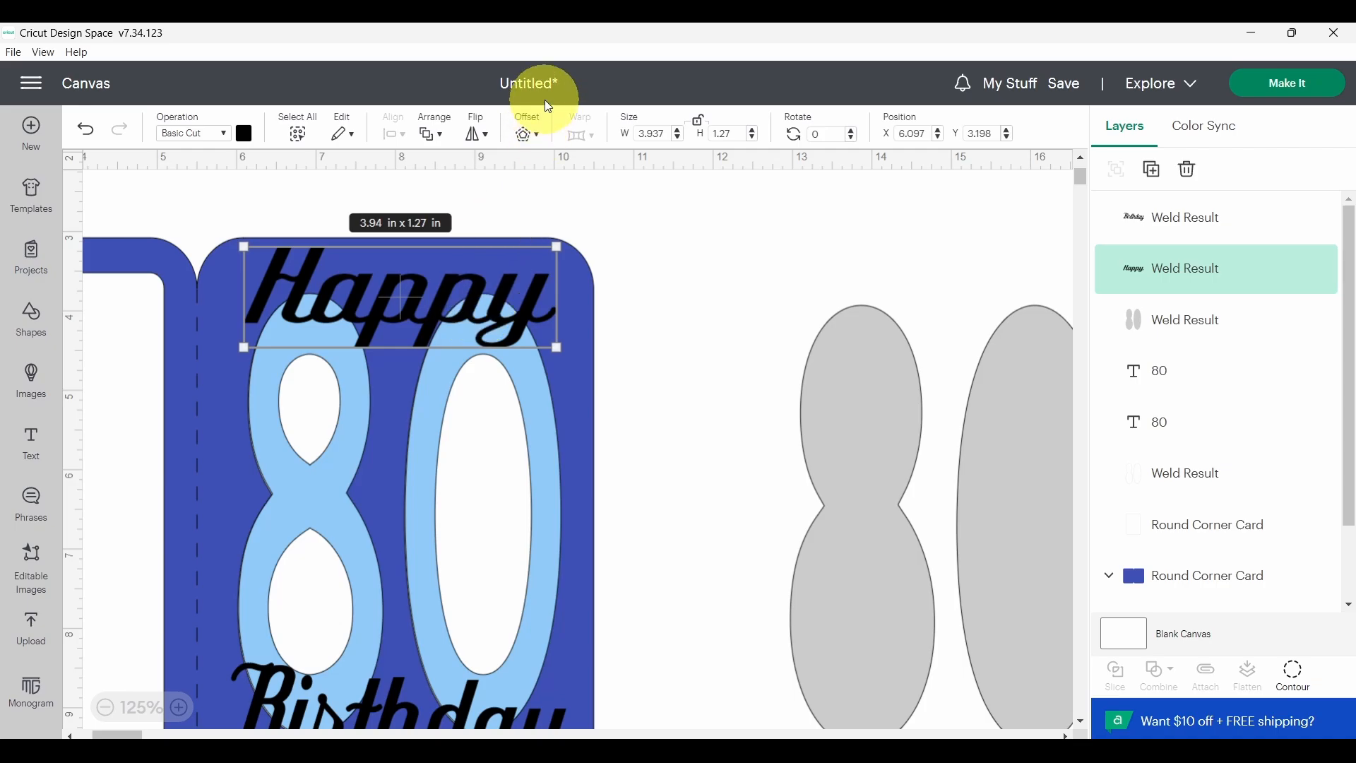
{"action": "left_click", "coordinate": [528, 135]}
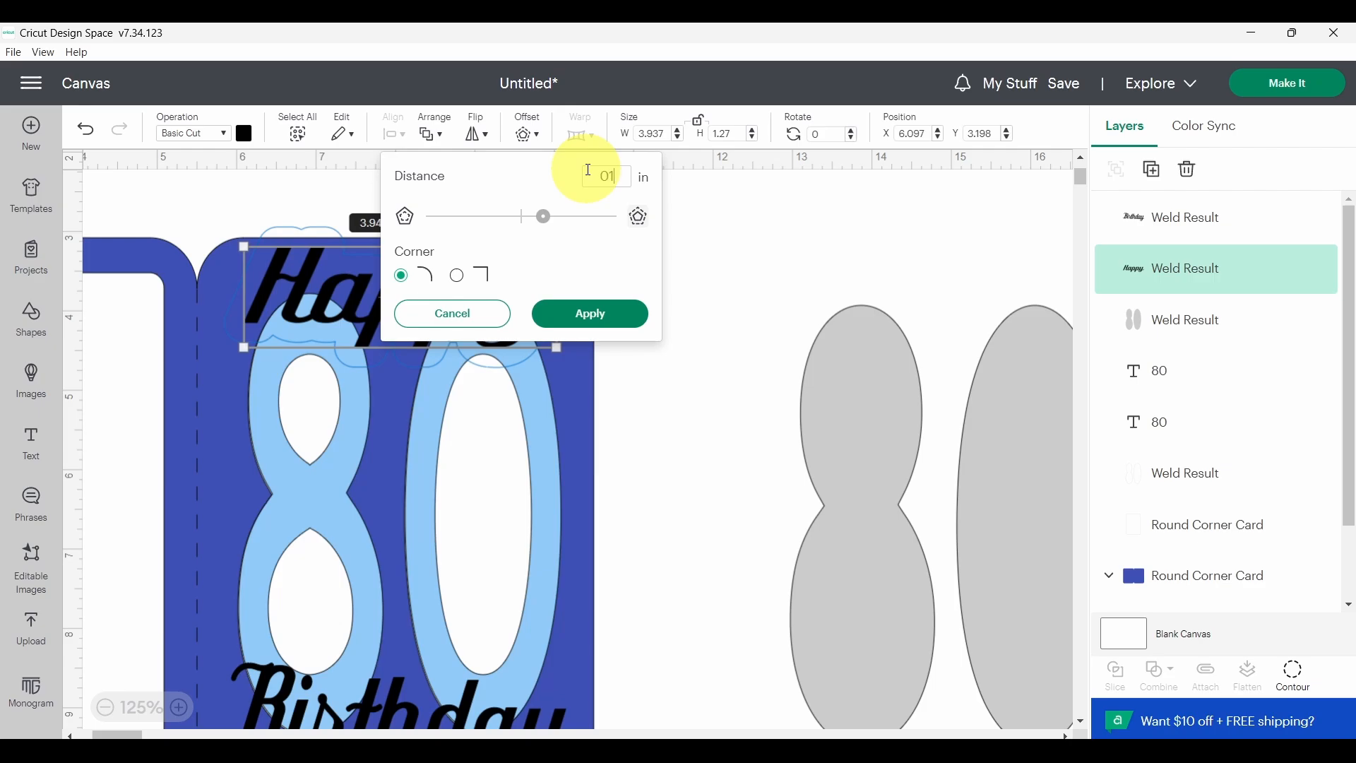
{"action": "left_click", "coordinate": [556, 323]}
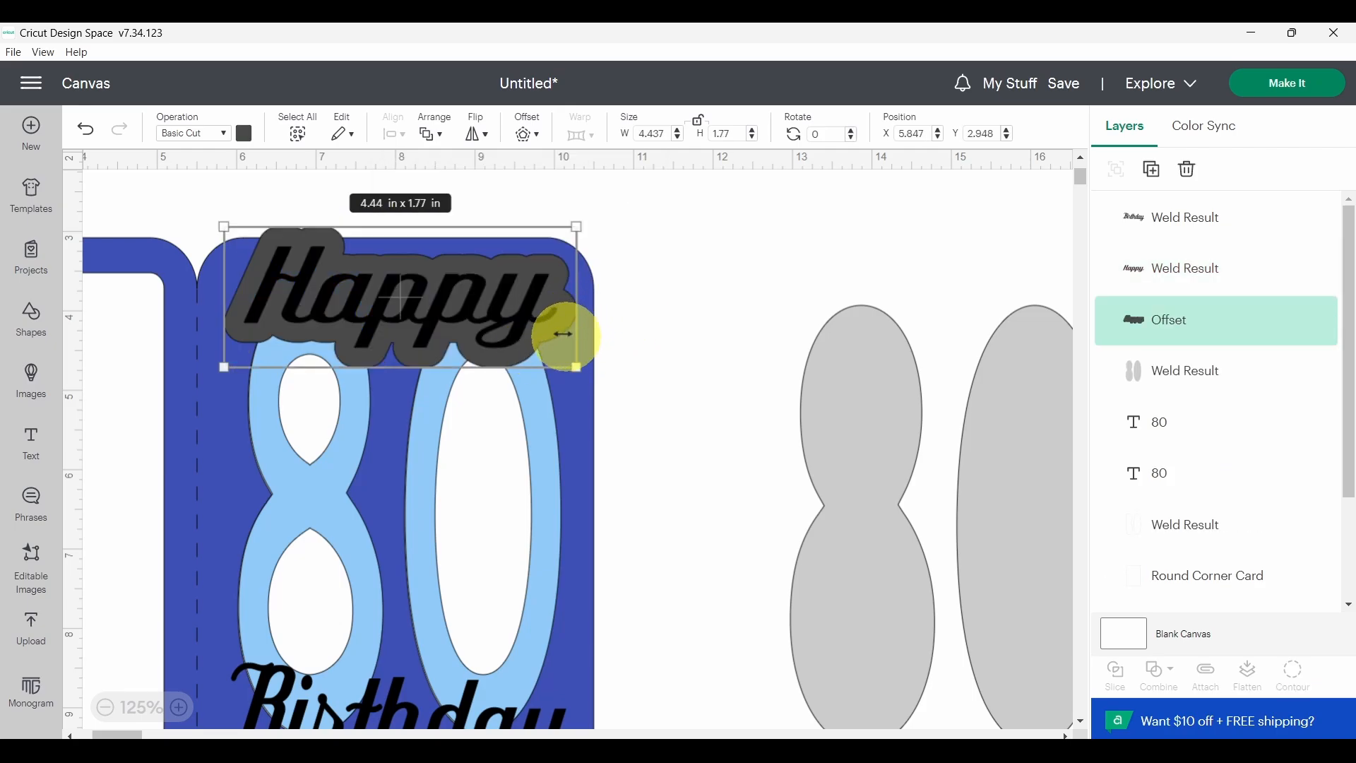
Step: Change the colour of the "Happy" offset to white
{"action": "left_click", "coordinate": [243, 133]}
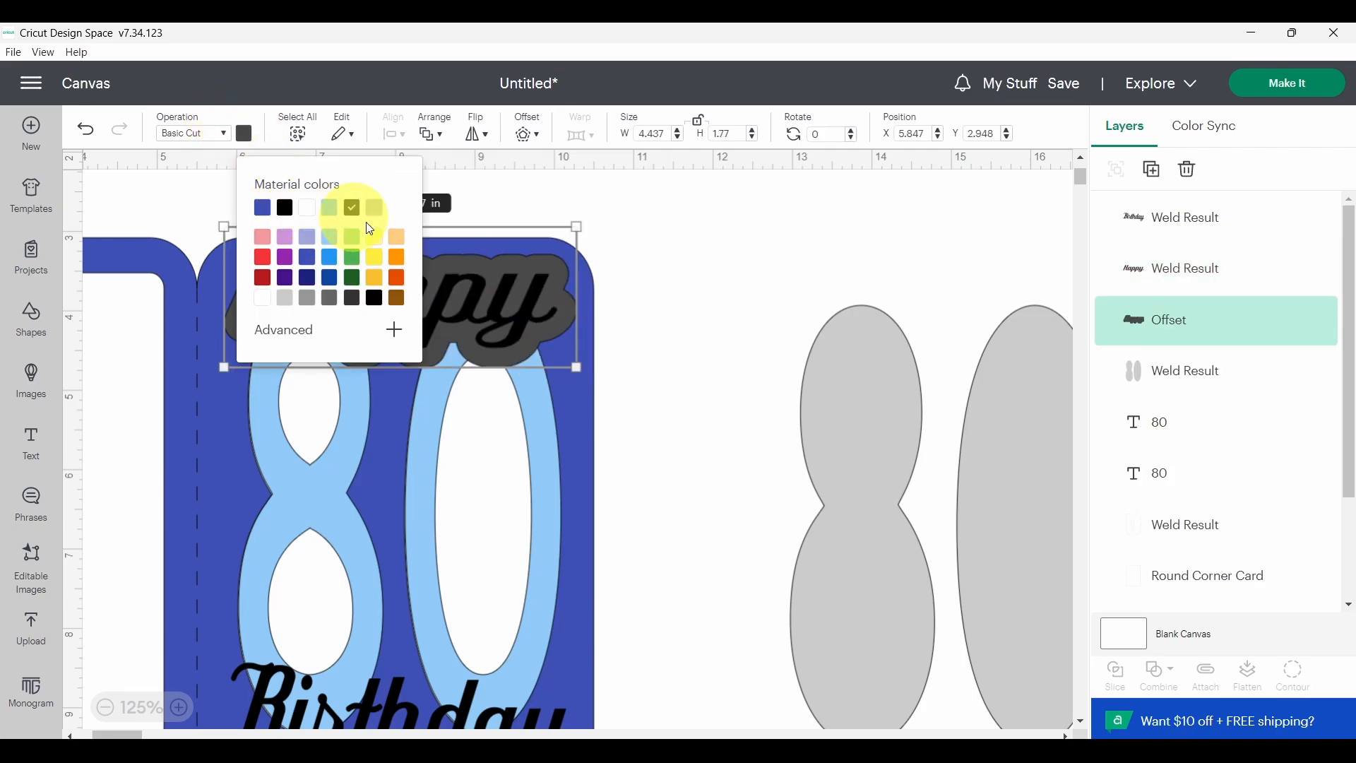
{"action": "left_click", "coordinate": [306, 208]}
{"action": "left_click", "coordinate": [681, 266]}
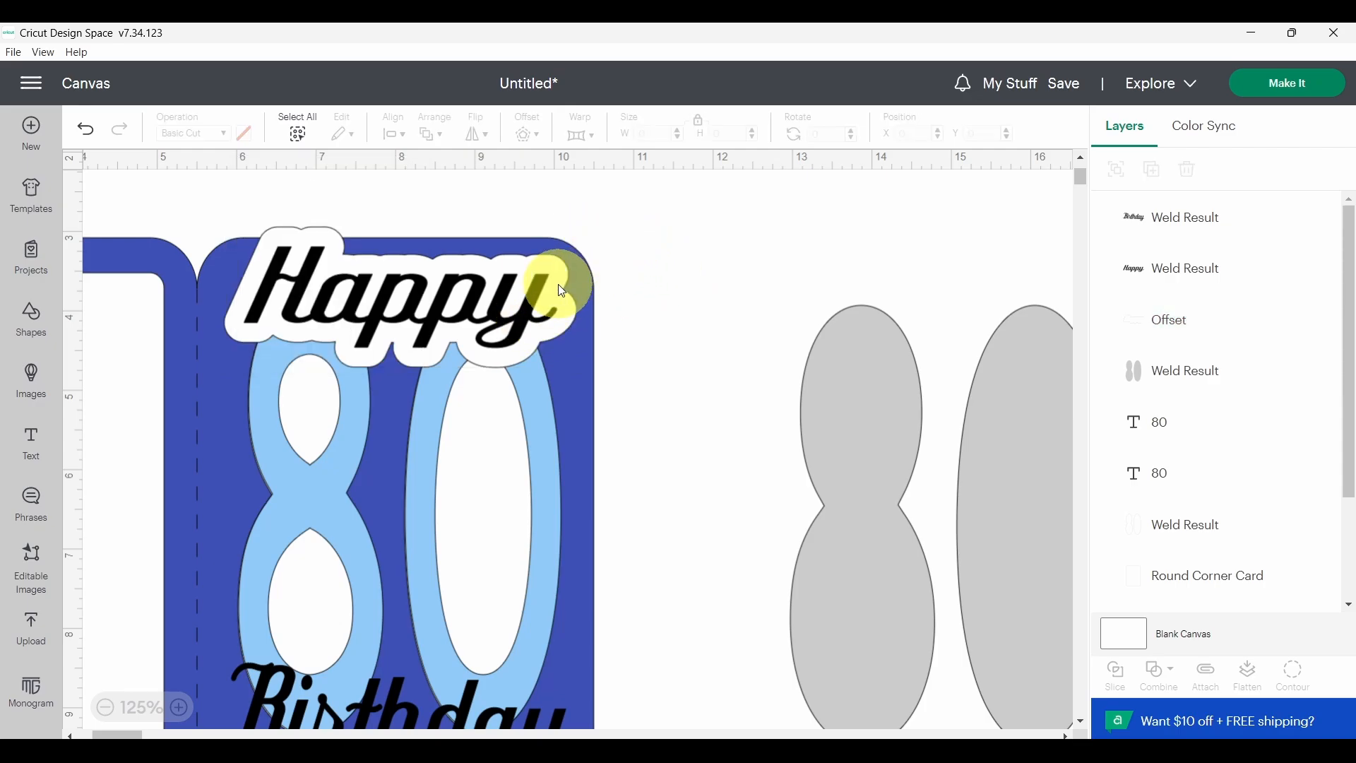
Step: Select "Happy" with its offset, unlock their proportions and resize them to about 4.59 x 1.46 in at X 5.69, Y 3.13 within the card front
{"action": "scroll", "coordinate": [1211, 393], "scroll_direction": "down", "scroll_amount": 3}
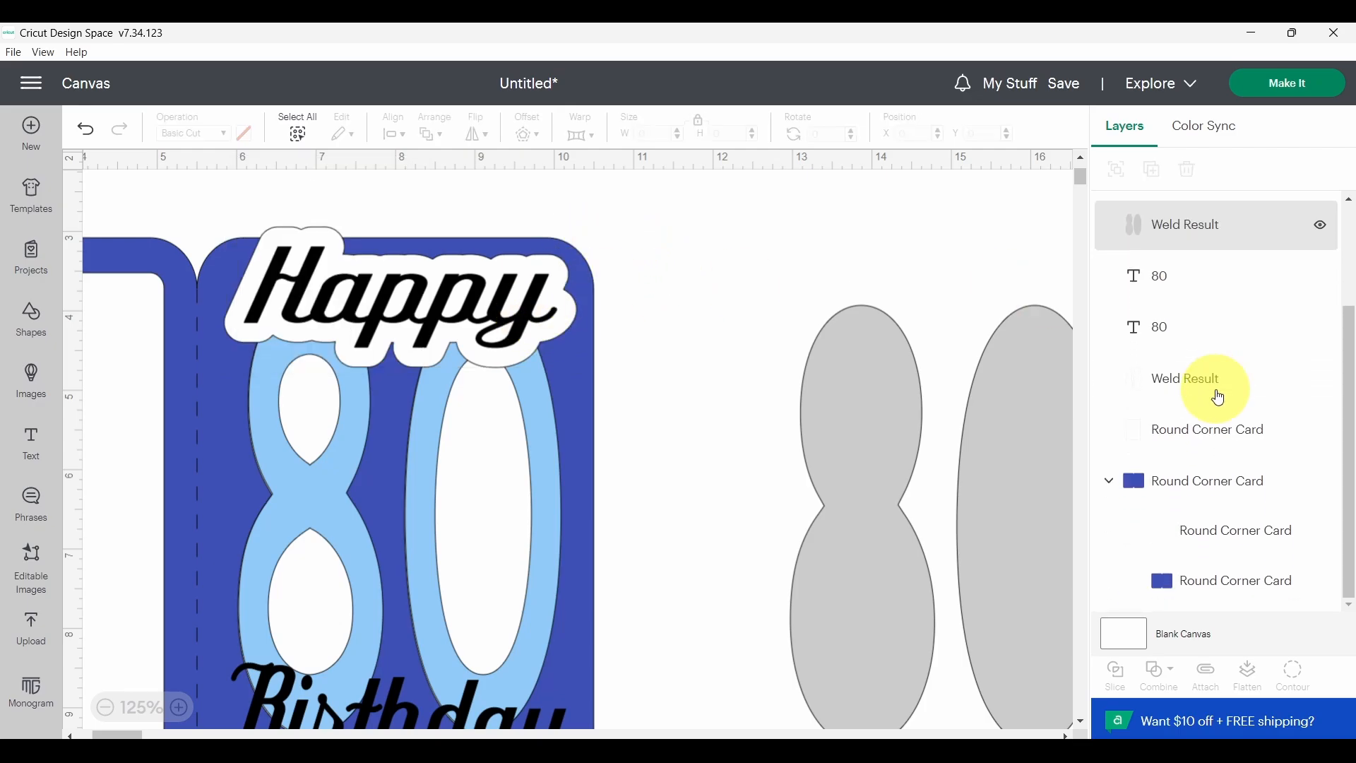
{"action": "scroll", "coordinate": [1216, 395], "scroll_direction": "up", "scroll_amount": 3}
{"action": "left_click", "coordinate": [1204, 325]}
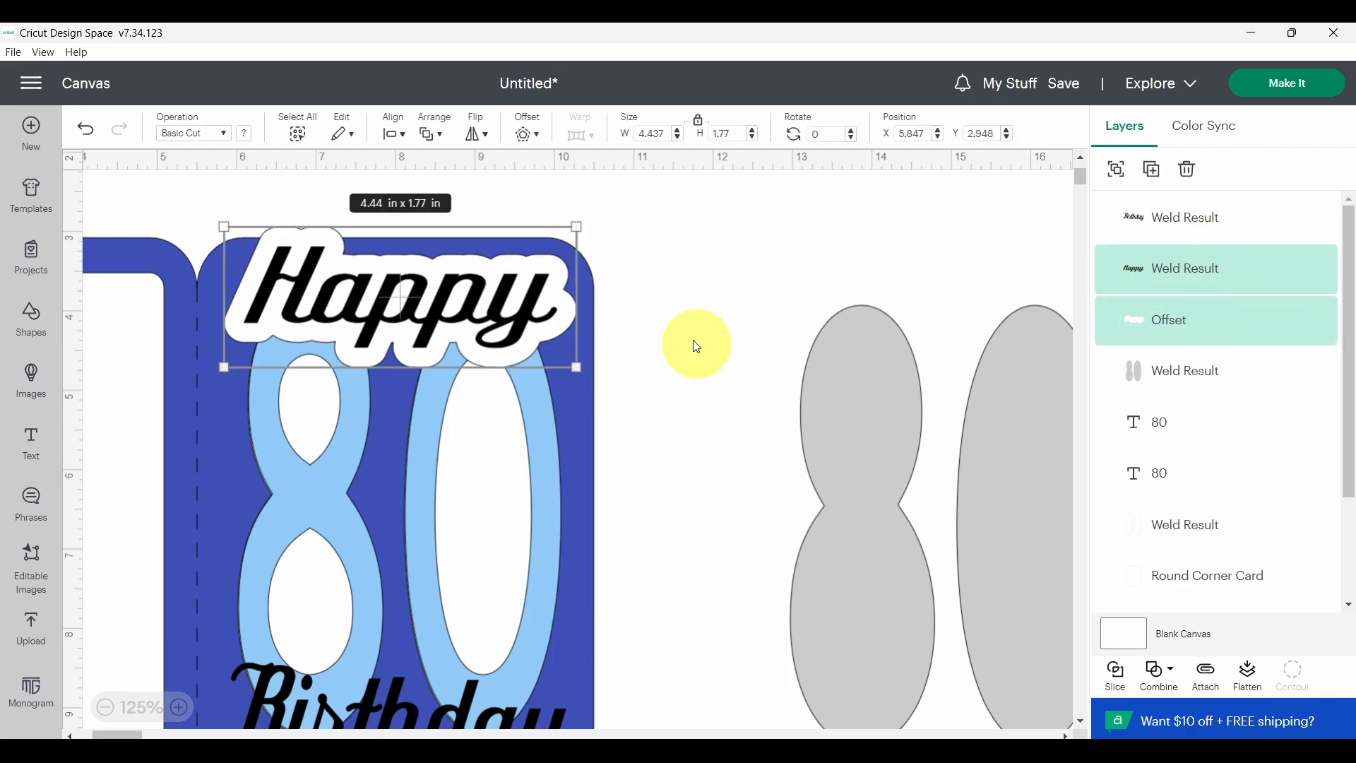
{"action": "left_click_drag", "start_coordinate": [434, 279], "coordinate": [432, 294]}
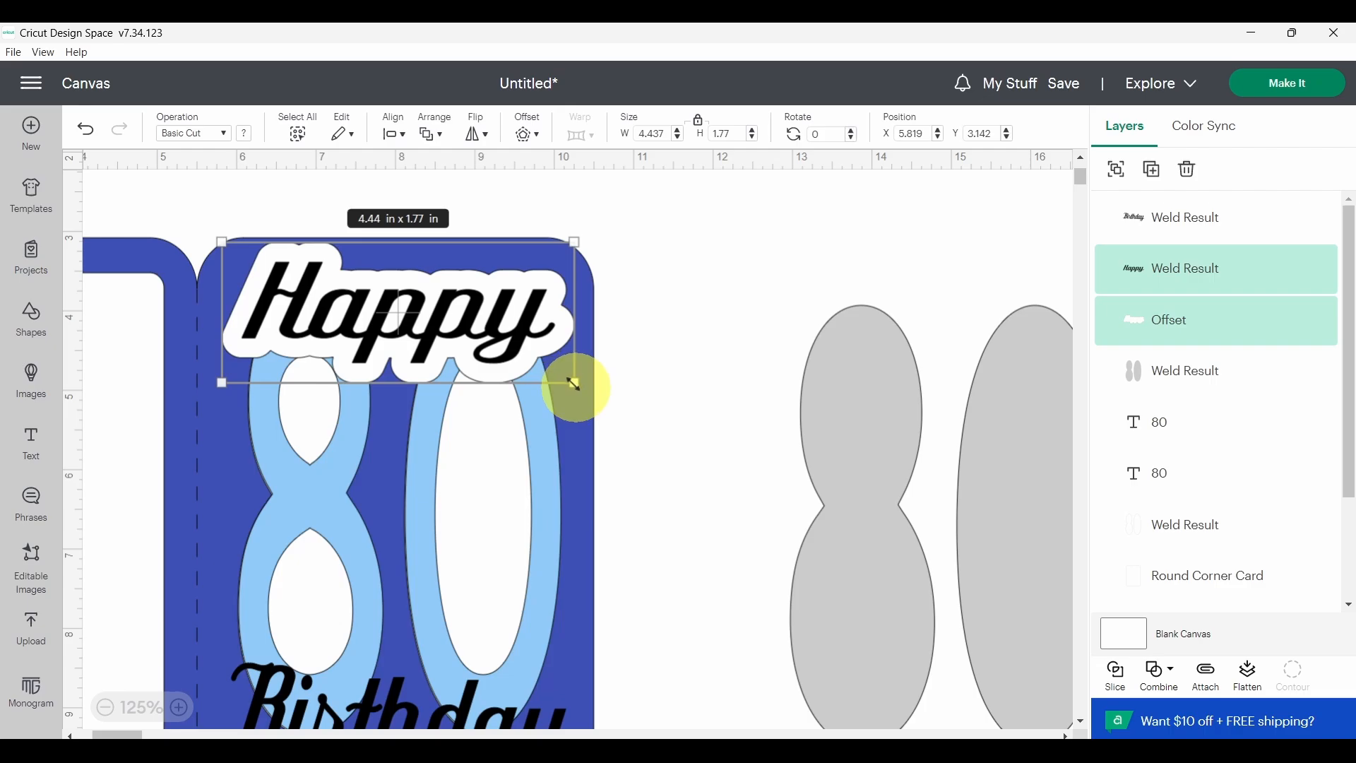
{"action": "left_click_drag", "start_coordinate": [574, 383], "coordinate": [560, 378]}
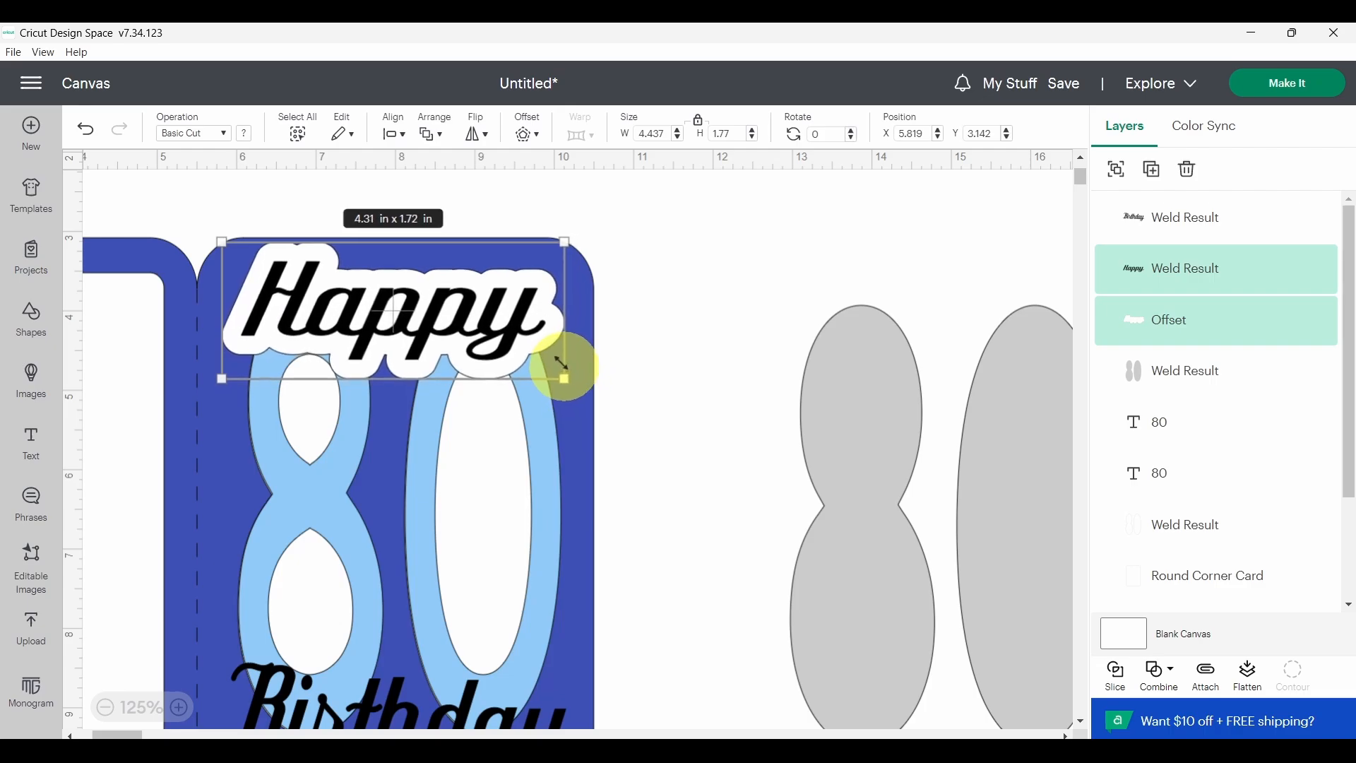
{"action": "left_click", "coordinate": [700, 122]}
{"action": "left_click_drag", "start_coordinate": [561, 377], "coordinate": [585, 359]}
{"action": "left_click_drag", "start_coordinate": [514, 312], "coordinate": [510, 312]}
{"action": "left_click", "coordinate": [612, 312]}
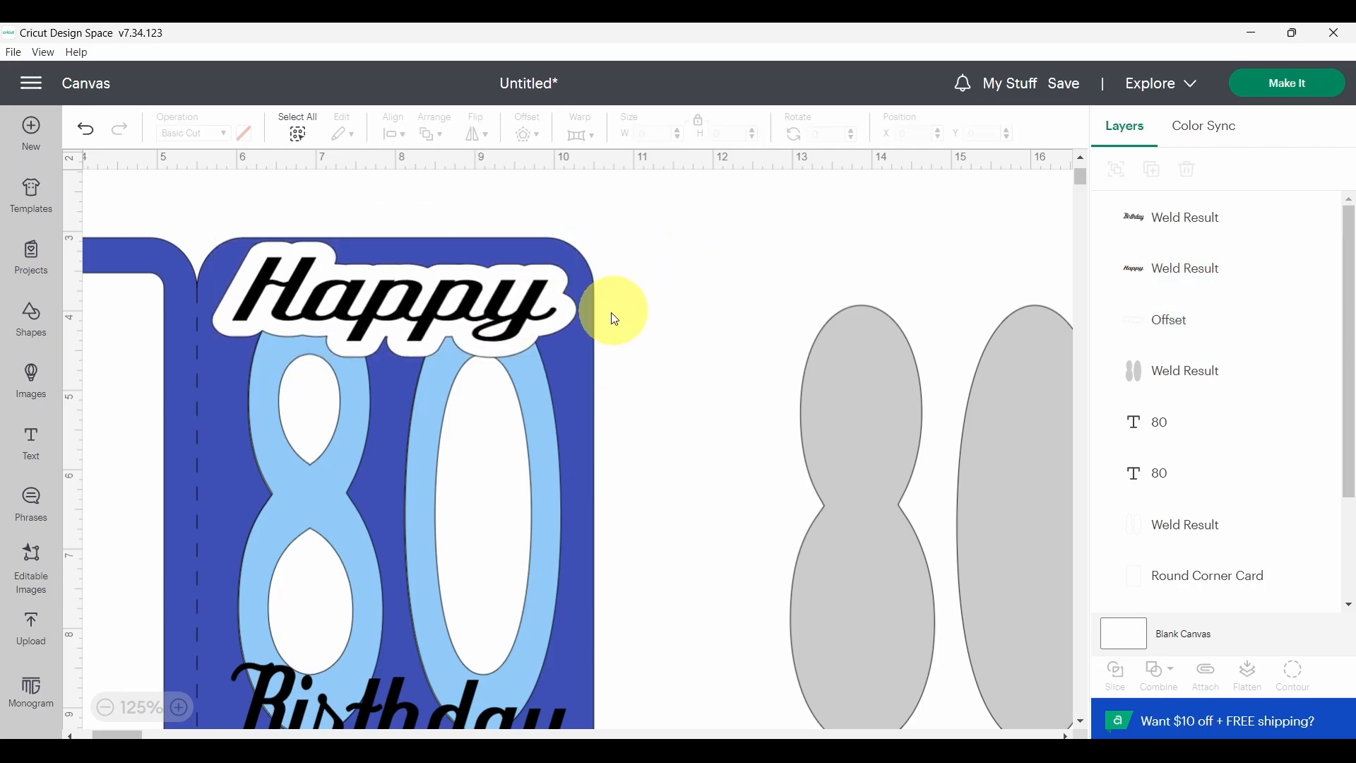
Step: Duplicate the white "Happy" offset and move the copy beside the card front at about X 10.1, Y 2.53
{"action": "left_click", "coordinate": [569, 327]}
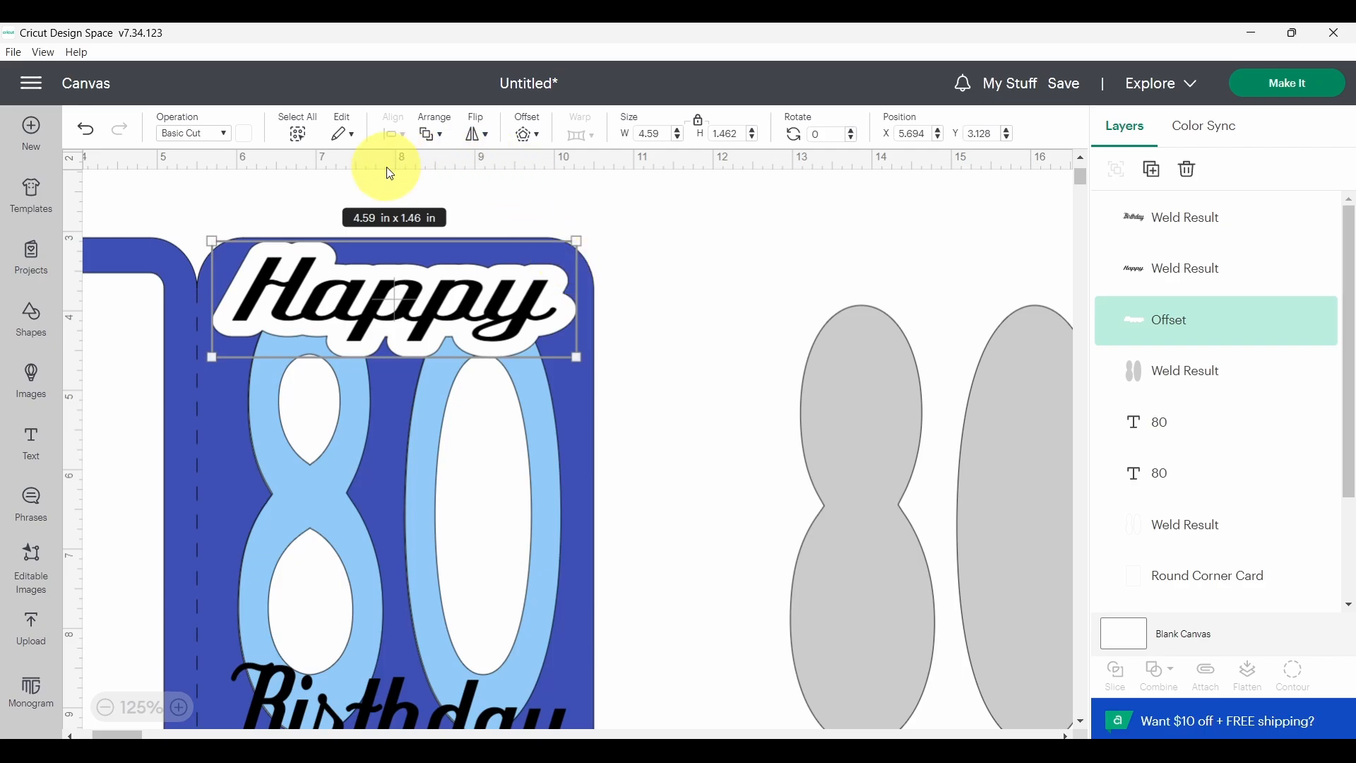
{"action": "left_click", "coordinate": [1150, 171]}
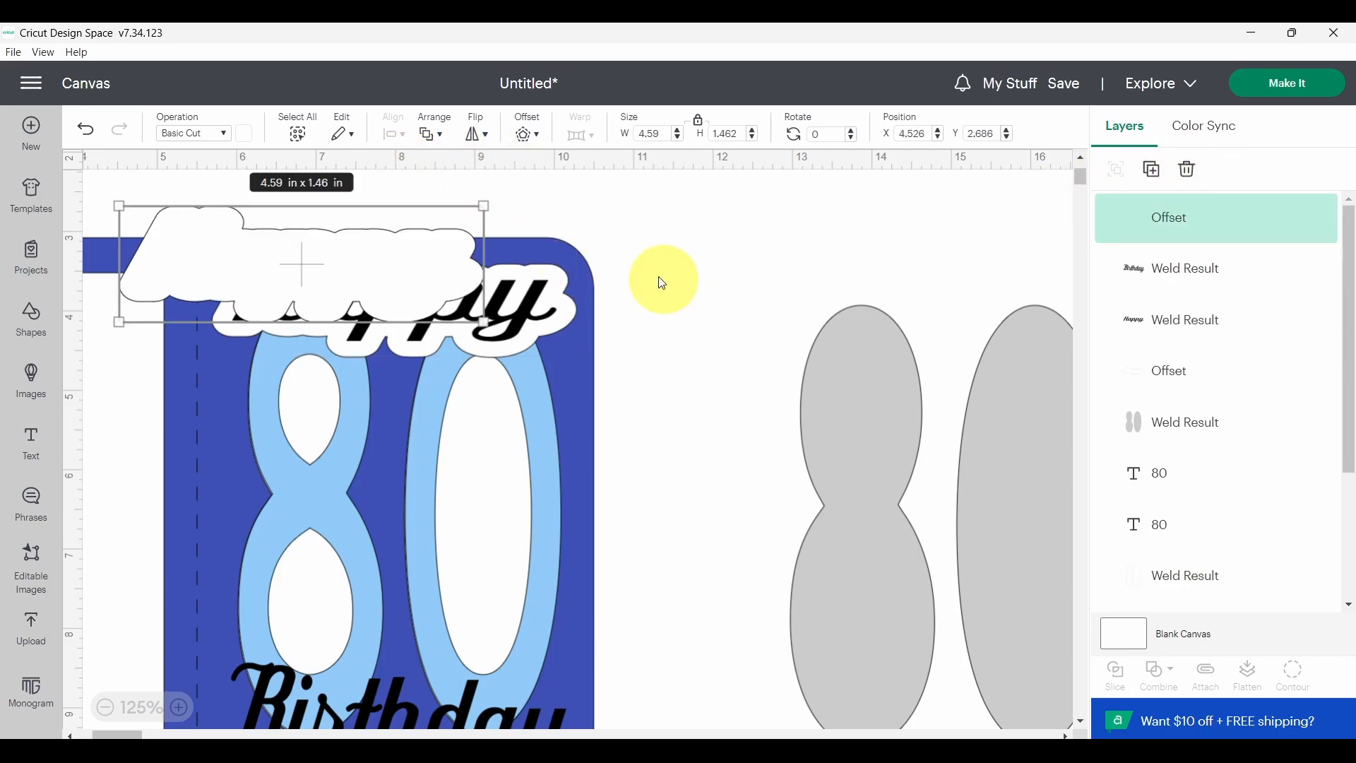
{"action": "left_click_drag", "start_coordinate": [363, 263], "coordinate": [515, 399]}
Step: Create a 0.25 in rounded-corner offset around the welded "Birthday" and colour it white
{"action": "scroll", "coordinate": [672, 520], "scroll_direction": "down", "scroll_amount": 5}
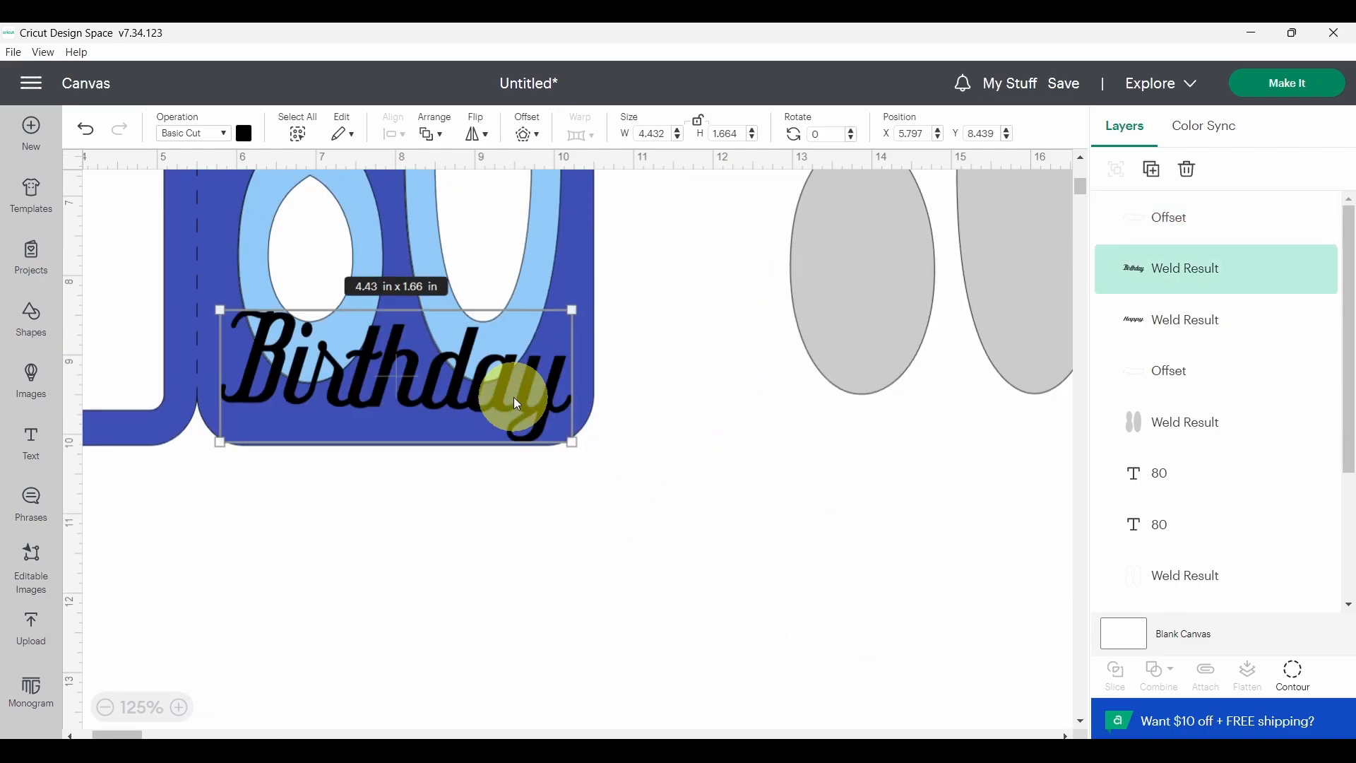
{"action": "left_click", "coordinate": [540, 134]}
{"action": "left_click", "coordinate": [615, 177]}
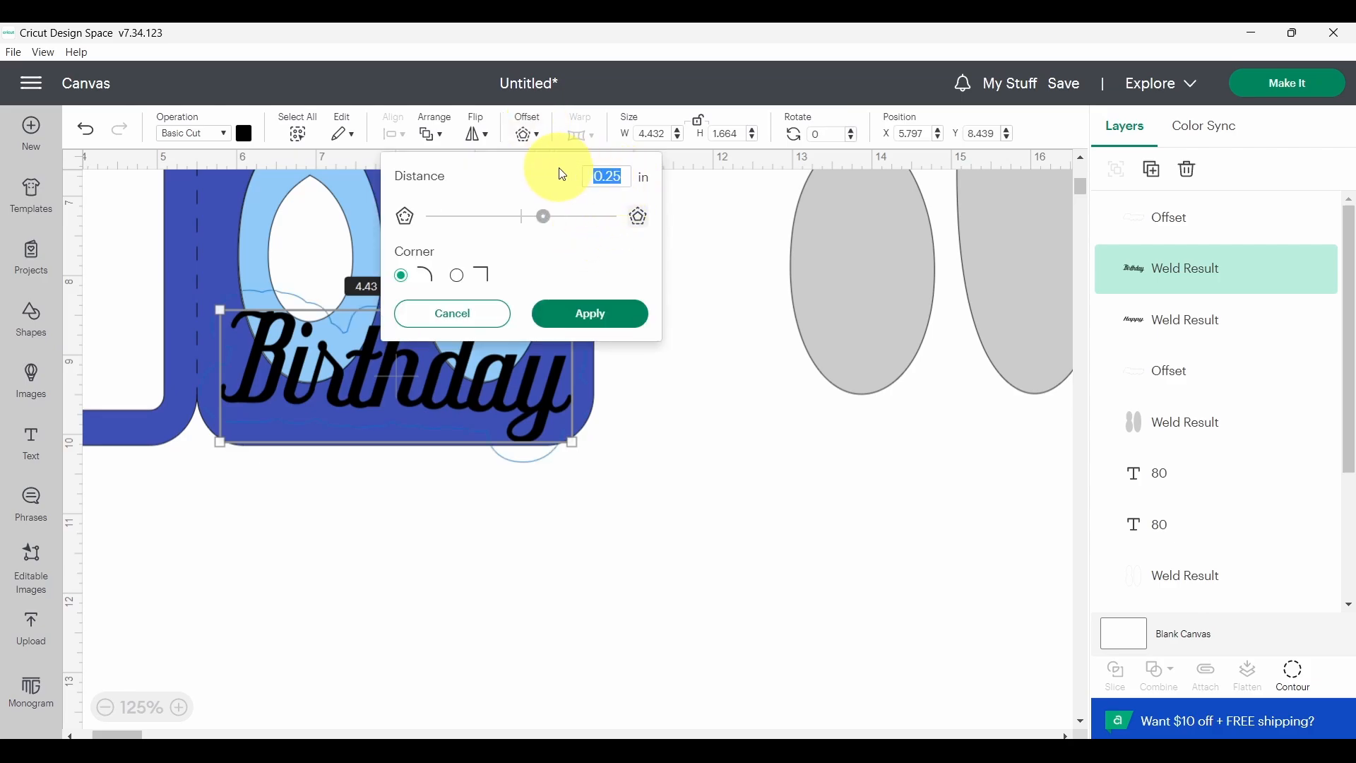
{"action": "left_click", "coordinate": [592, 315]}
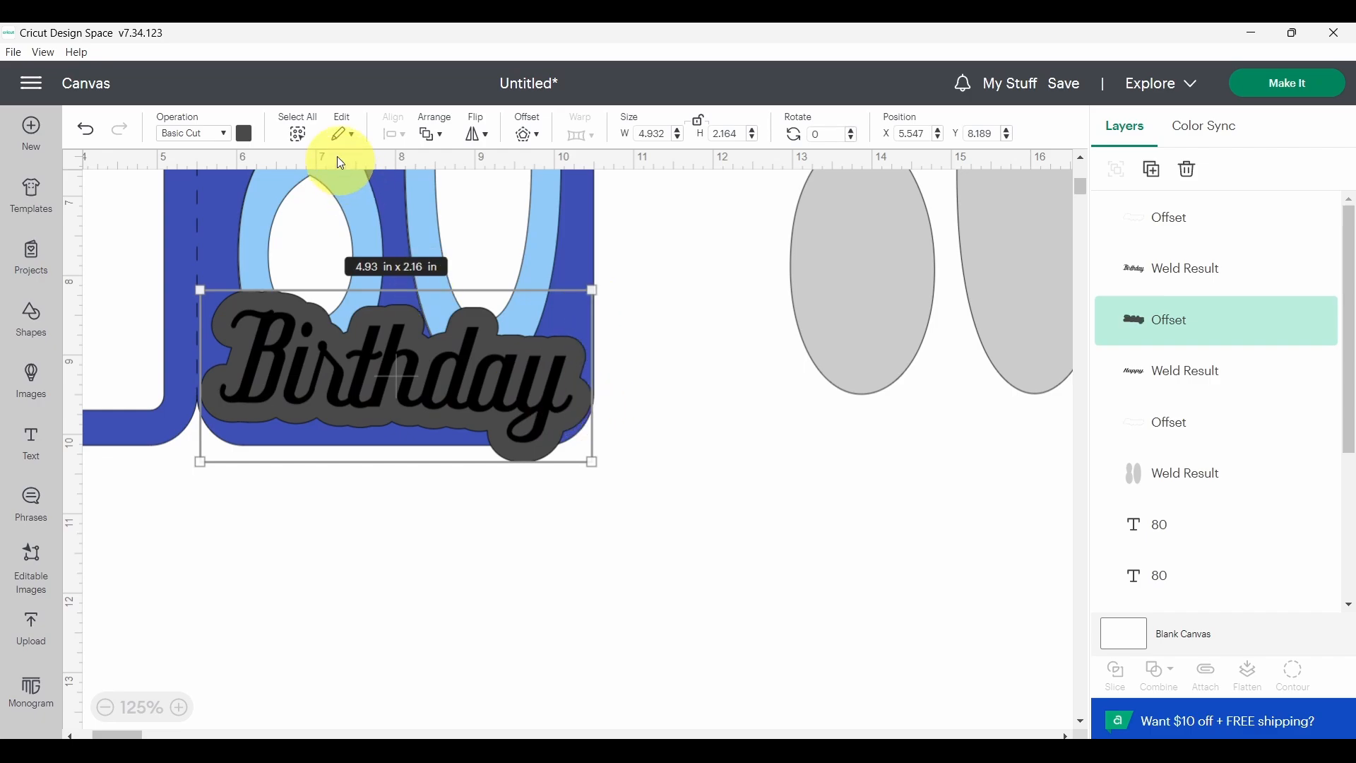
{"action": "left_click", "coordinate": [244, 134]}
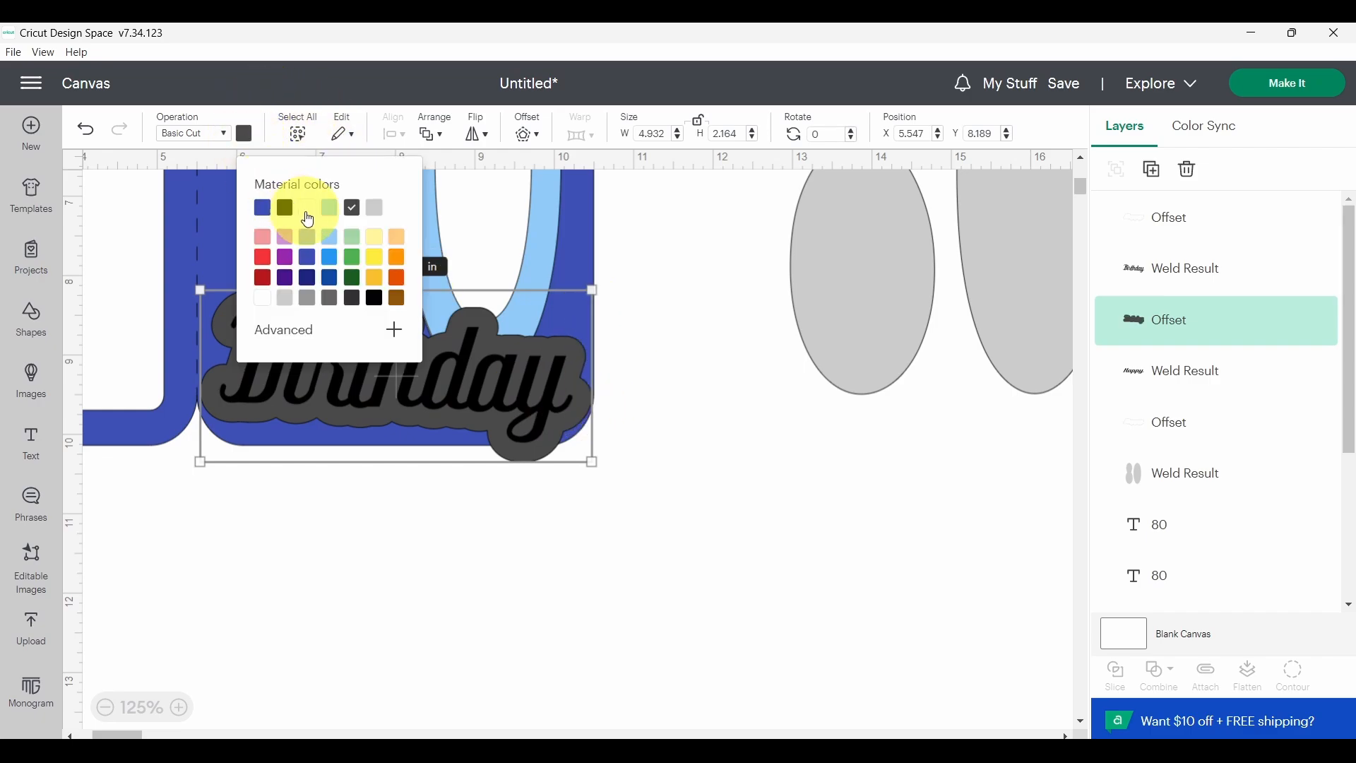
{"action": "left_click", "coordinate": [307, 211]}
{"action": "left_click", "coordinate": [636, 257]}
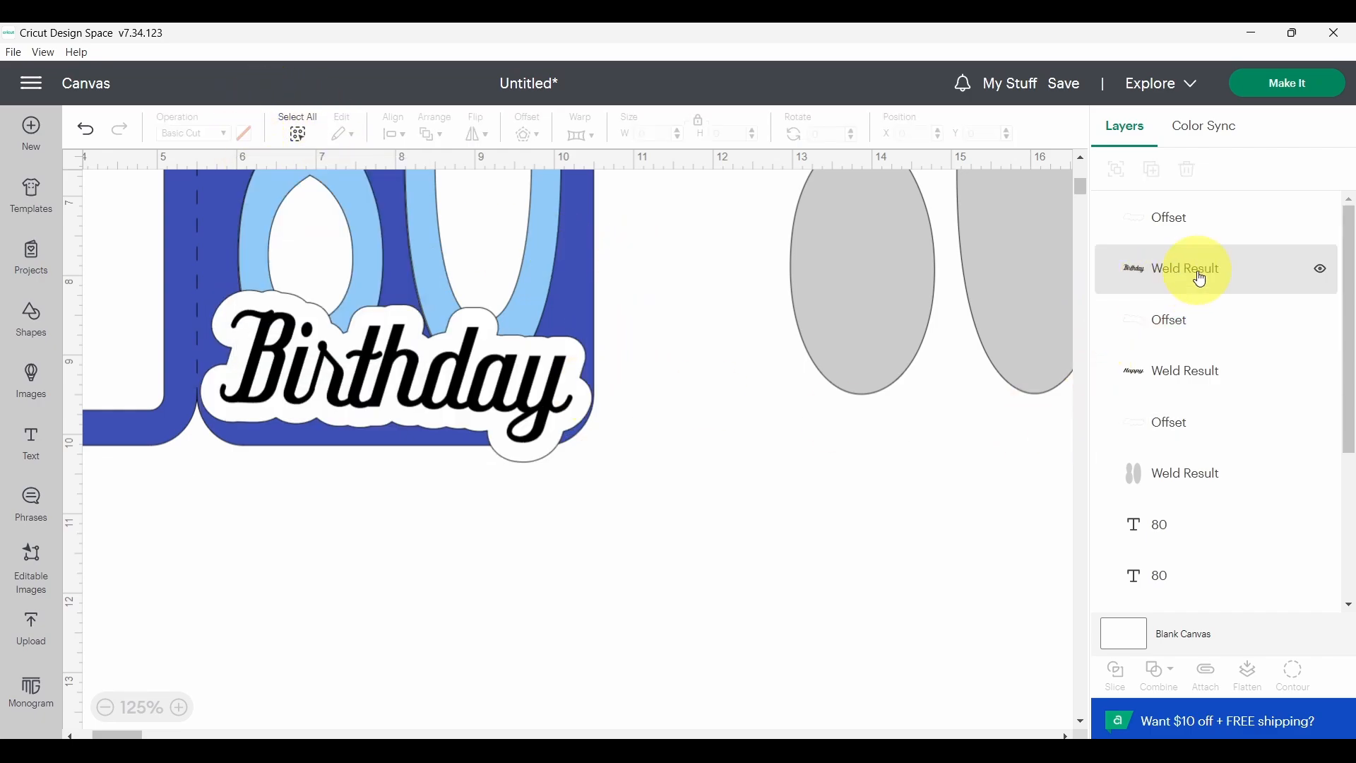
Step: Select "Birthday" with its offset, unlock their proportions and resize them to about 4.85 x 1.8 in at X 5.59, Y 8.33
{"action": "left_click", "coordinate": [1213, 225]}
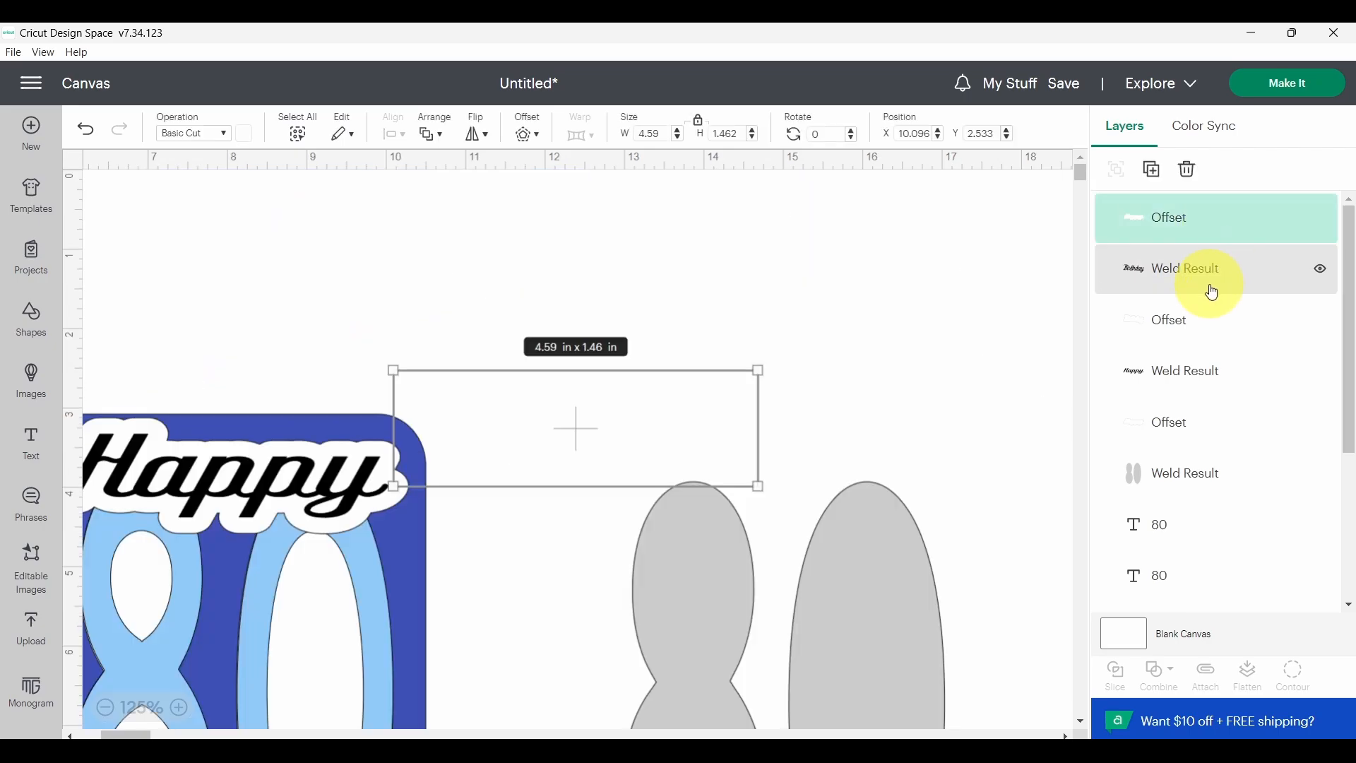
{"action": "left_click", "coordinate": [1215, 323]}
{"action": "left_click", "coordinate": [1230, 380], "text": "shift"}
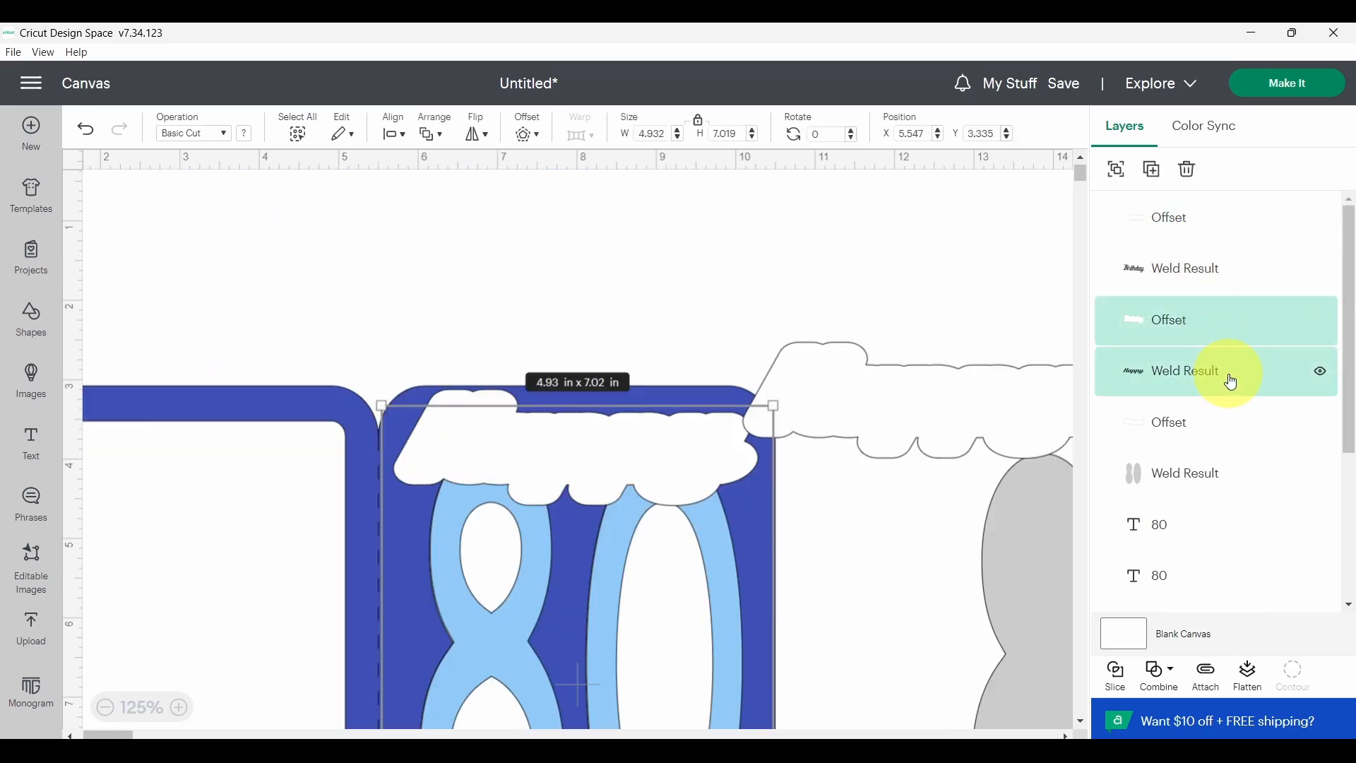
{"action": "left_click", "coordinate": [1229, 422]}
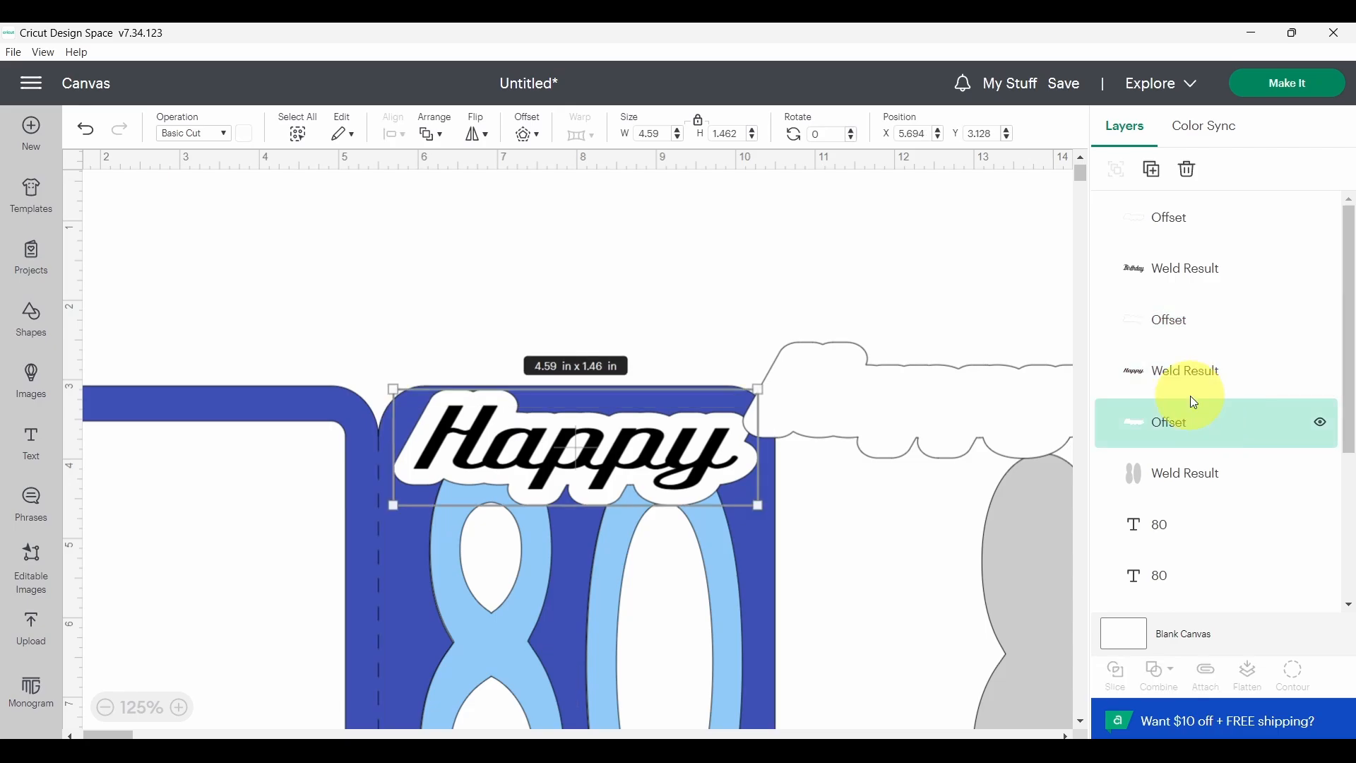
{"action": "left_click", "coordinate": [1229, 327]}
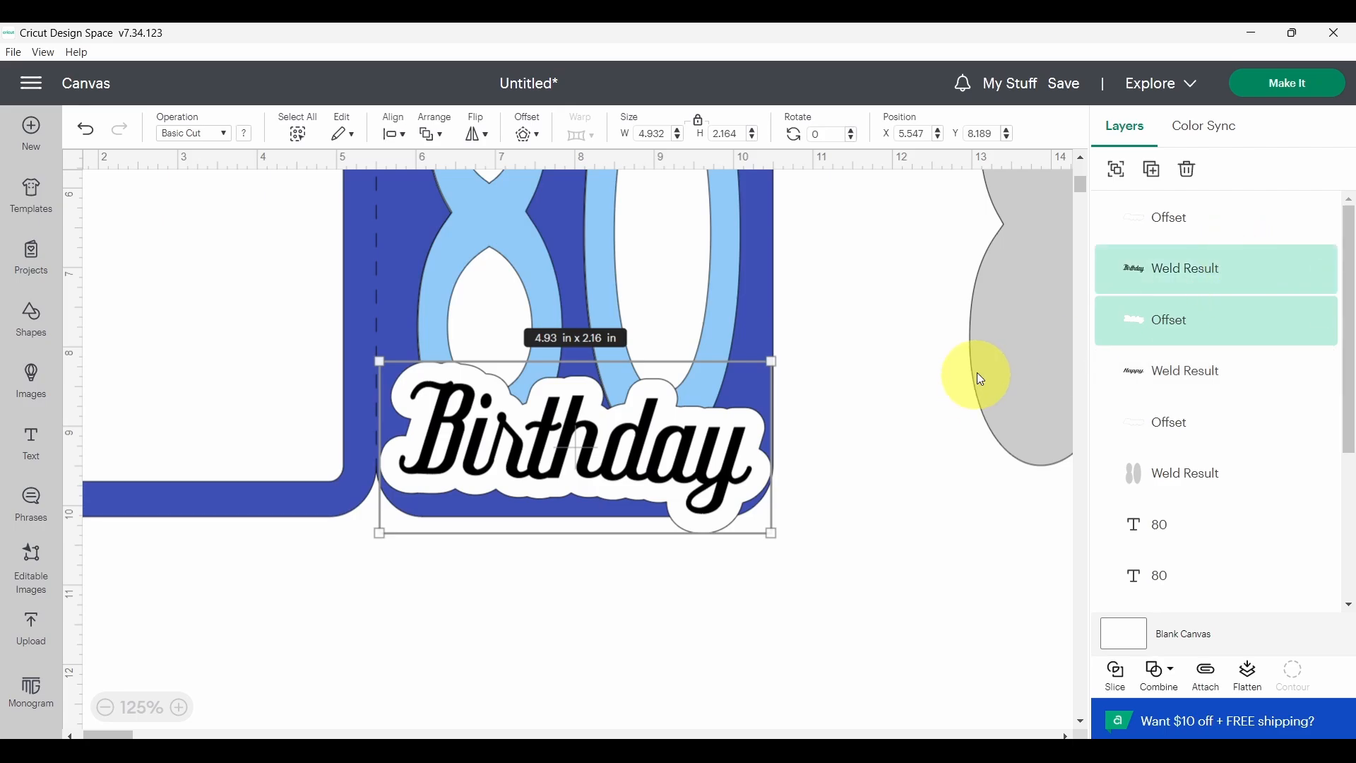
{"action": "left_click", "coordinate": [699, 126]}
{"action": "left_click_drag", "start_coordinate": [769, 534], "coordinate": [765, 505]}
{"action": "left_click_drag", "start_coordinate": [675, 454], "coordinate": [678, 461]}
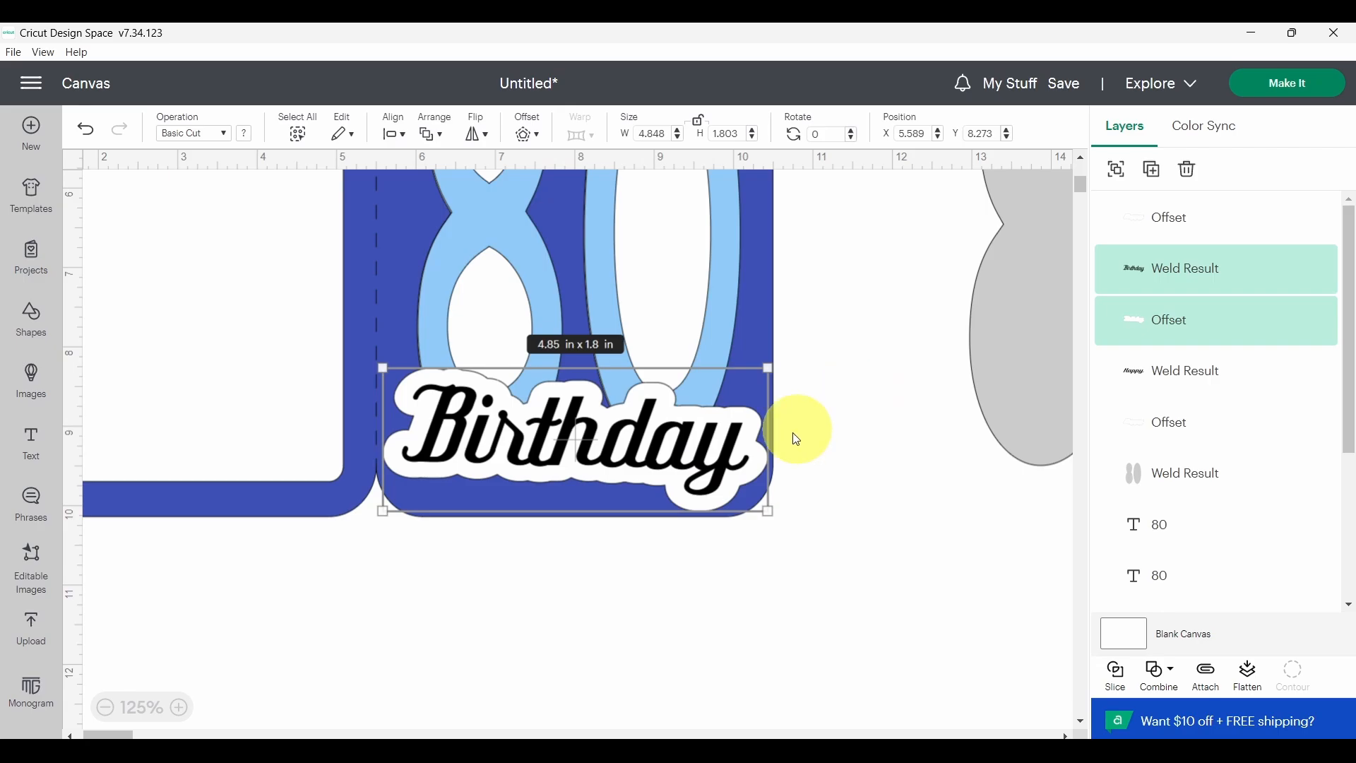
{"action": "left_click_drag", "start_coordinate": [586, 441], "coordinate": [662, 446]}
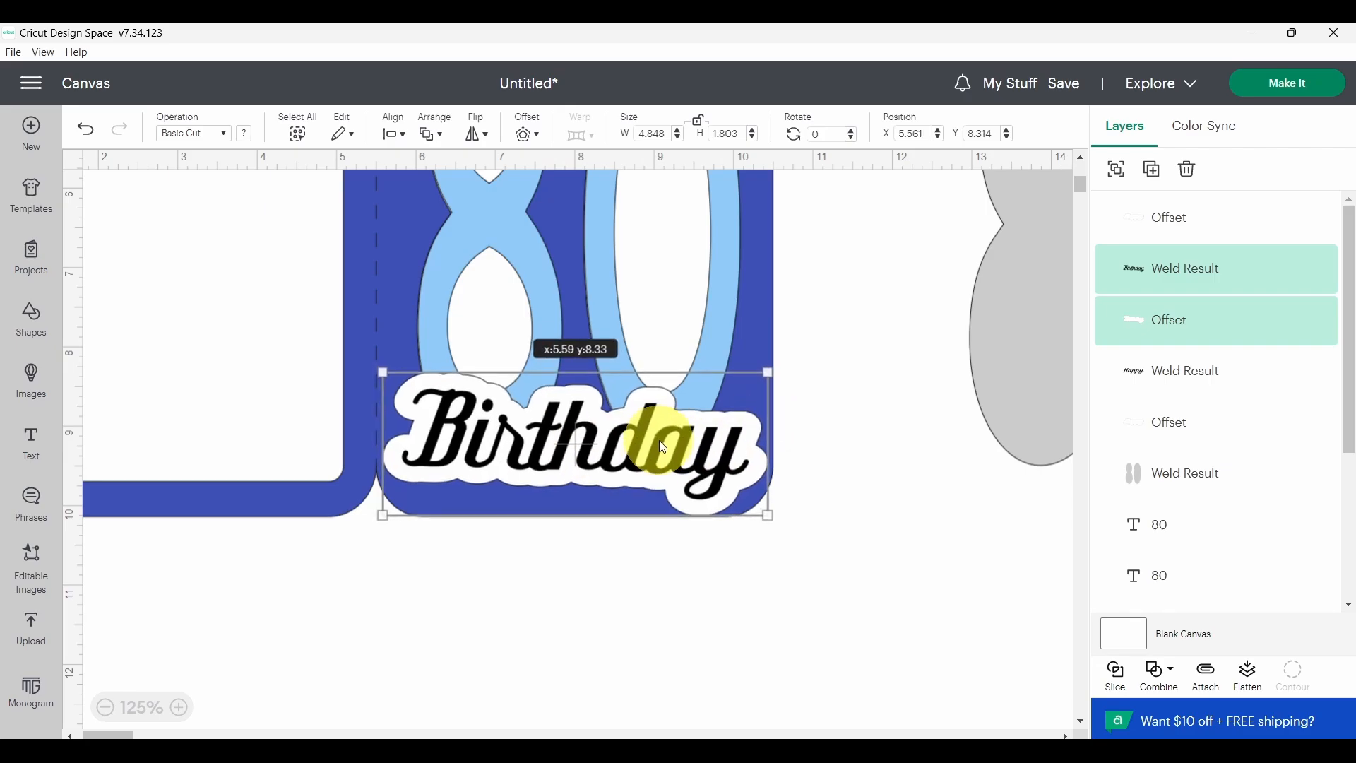
{"action": "left_click", "coordinate": [854, 410]}
Step: Duplicate the white "Birthday" offset and move the copy below the card at about X 5.63, Y 10.68
{"action": "left_click", "coordinate": [768, 478]}
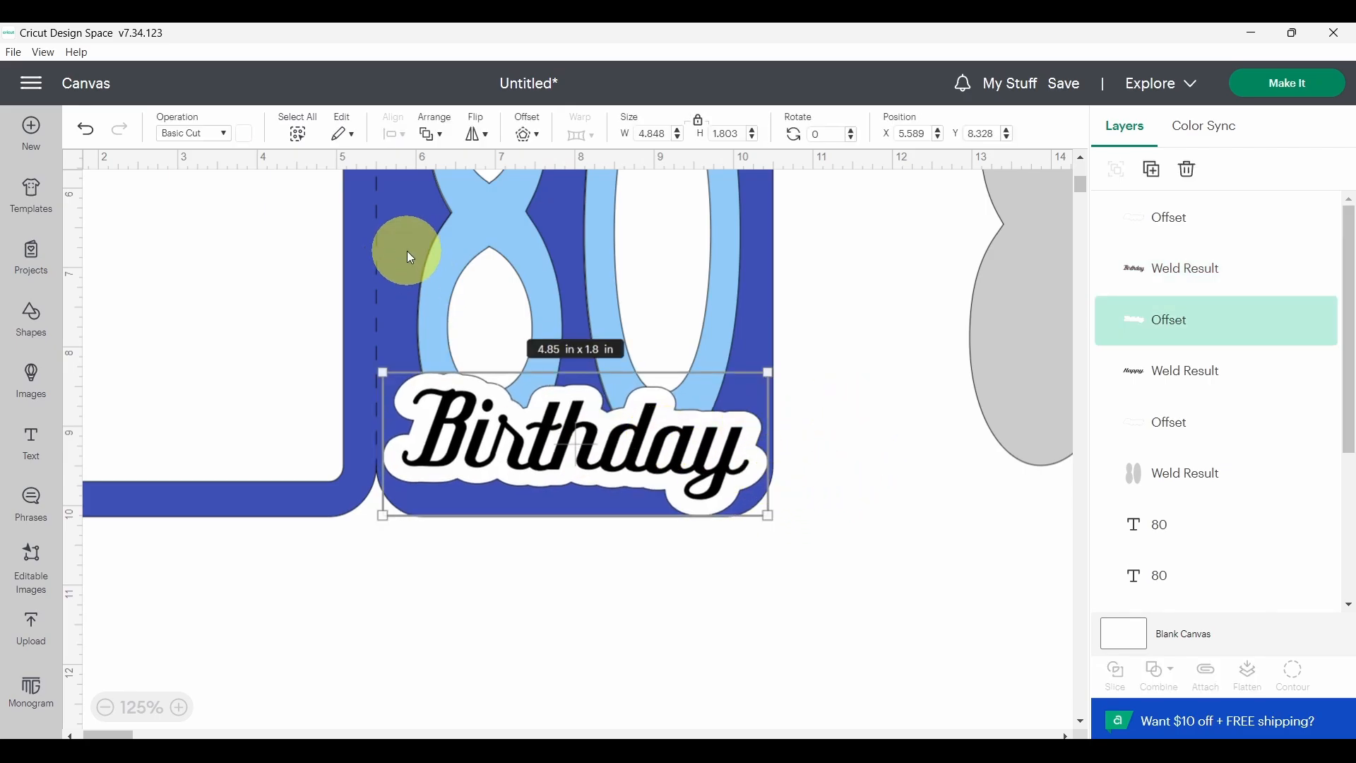
{"action": "left_click", "coordinate": [1159, 182]}
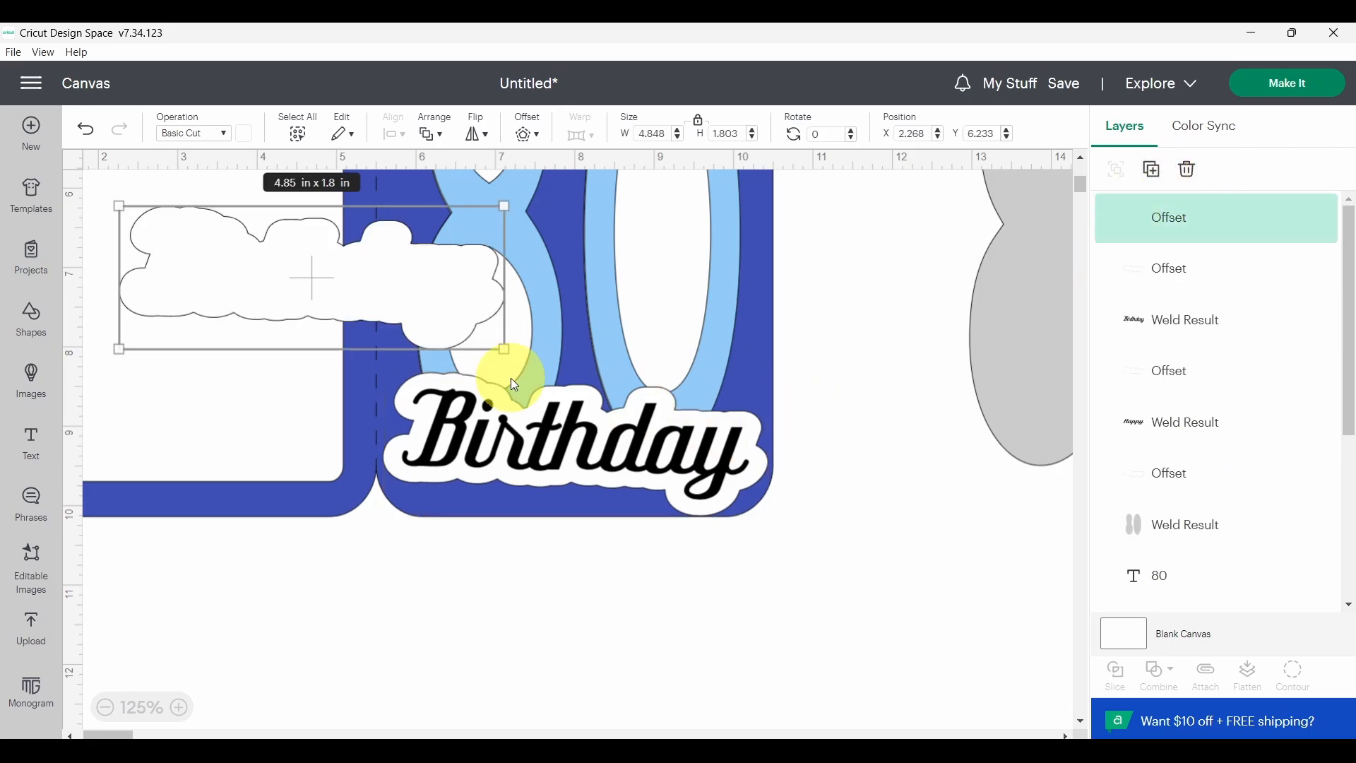
{"action": "left_click_drag", "start_coordinate": [369, 299], "coordinate": [635, 654]}
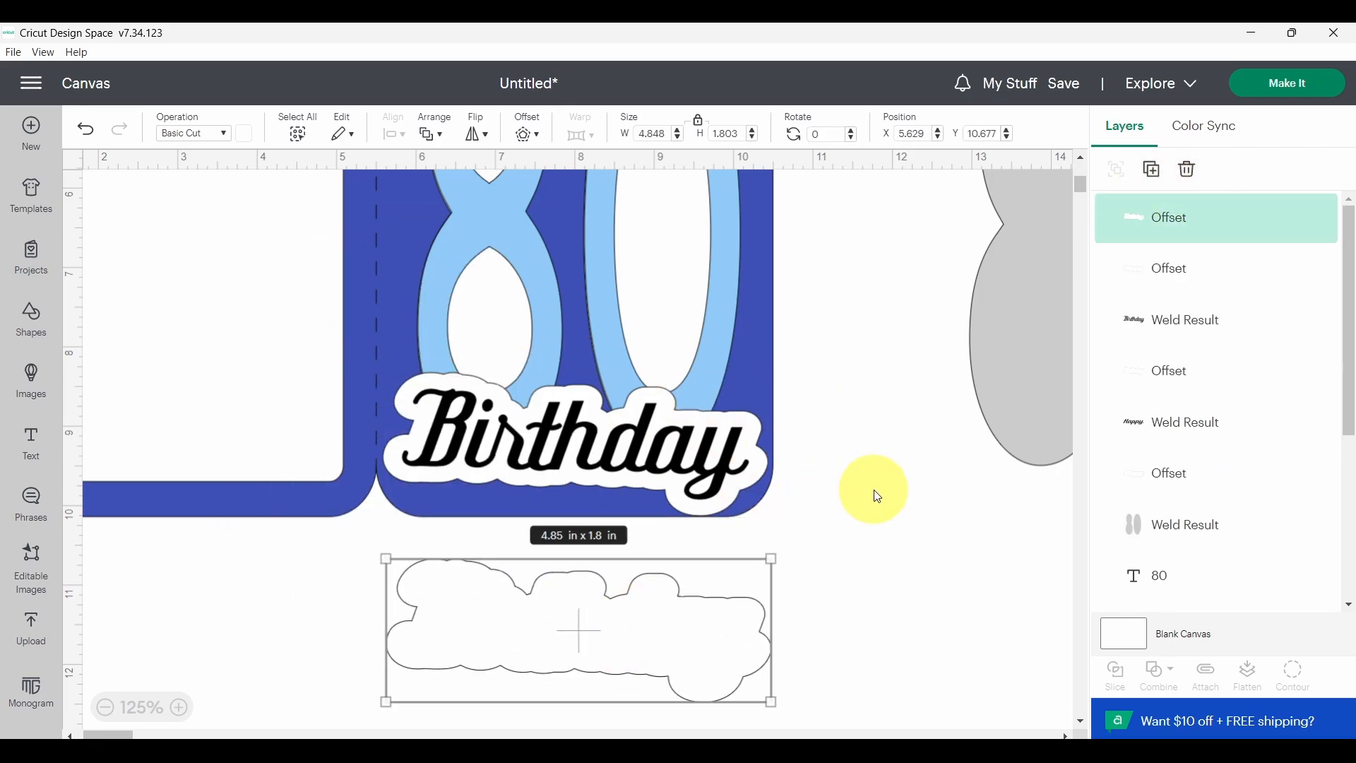
Step: Add the text "th" and place it beside the card front at about X 10.67, Y 4.62
{"action": "scroll", "coordinate": [874, 493], "scroll_direction": "up", "scroll_amount": 6}
{"action": "scroll", "coordinate": [878, 496], "scroll_direction": "down", "scroll_amount": 3}
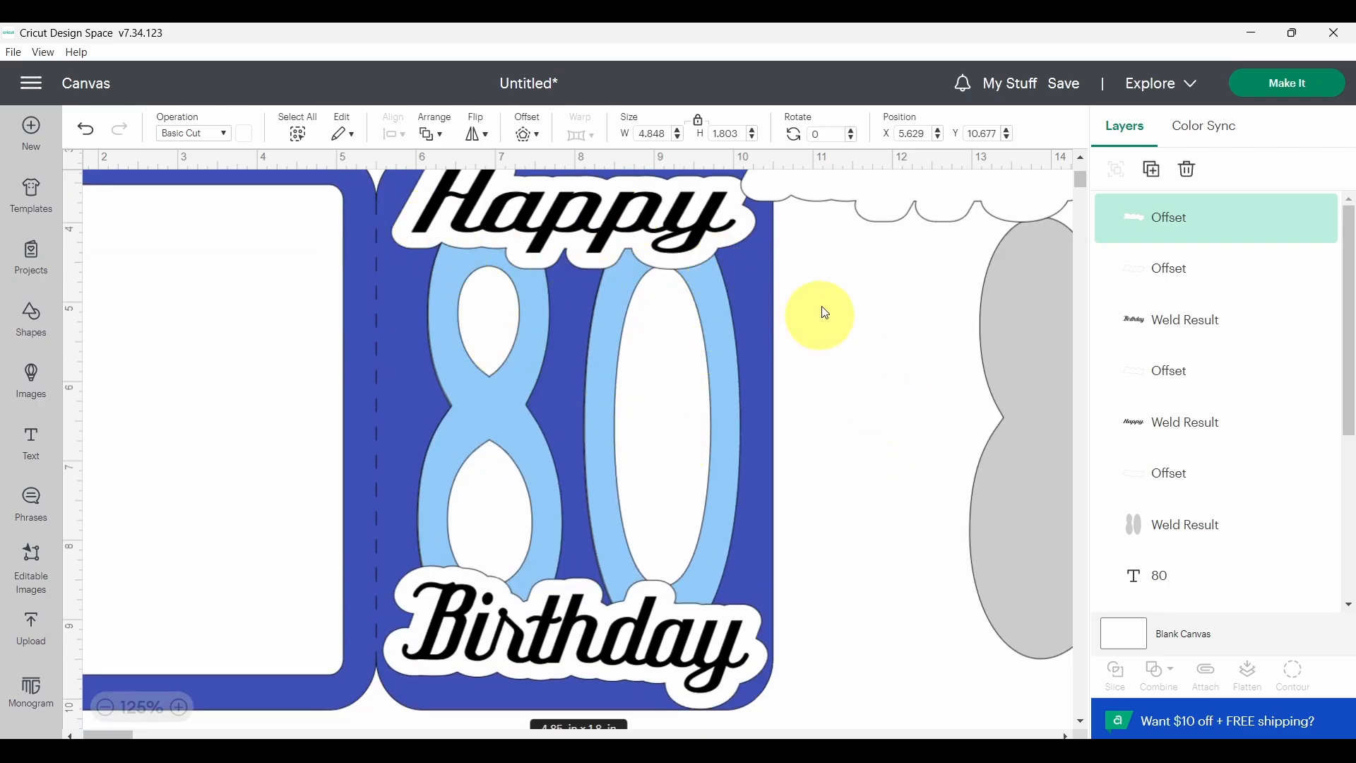
{"action": "left_click", "coordinate": [28, 452]}
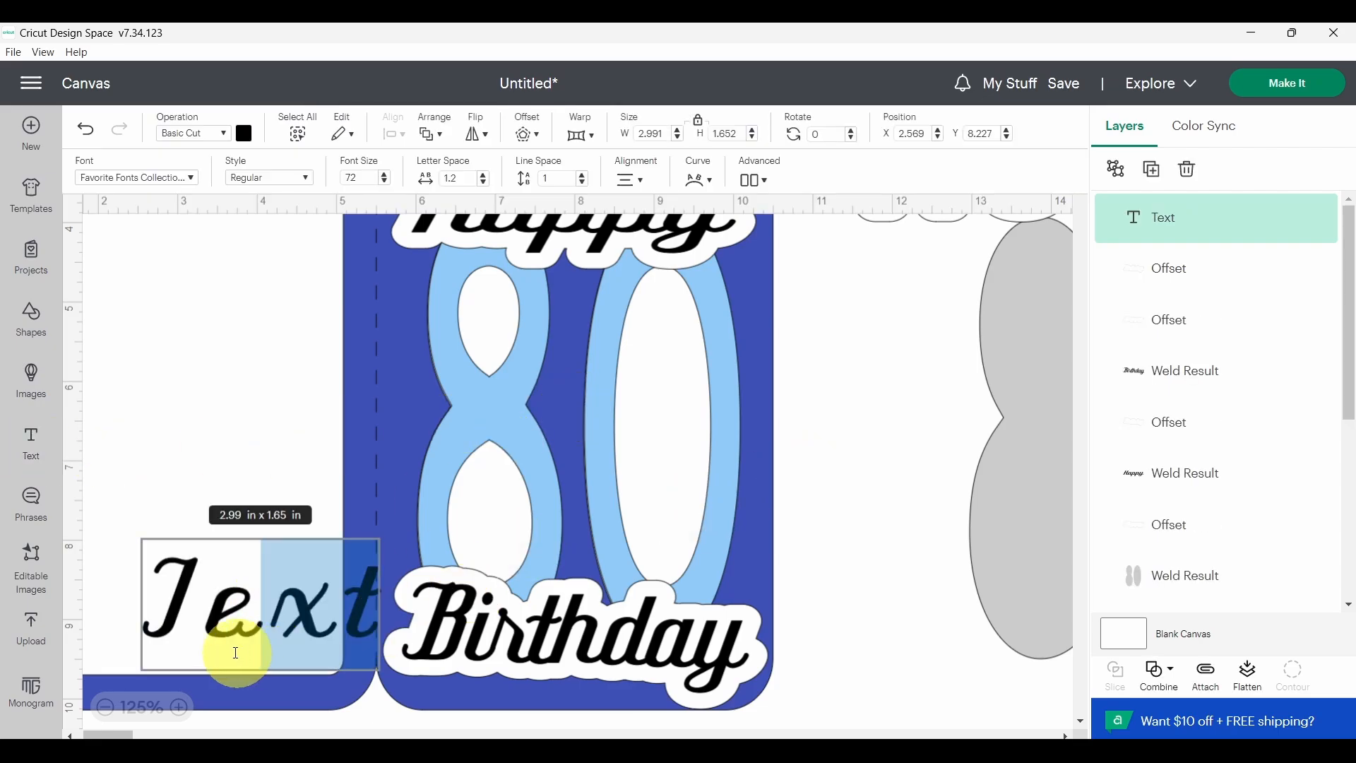
{"action": "left_click", "coordinate": [244, 609]}
{"action": "double_click", "coordinate": [244, 609]}
{"action": "type", "text": "th"}
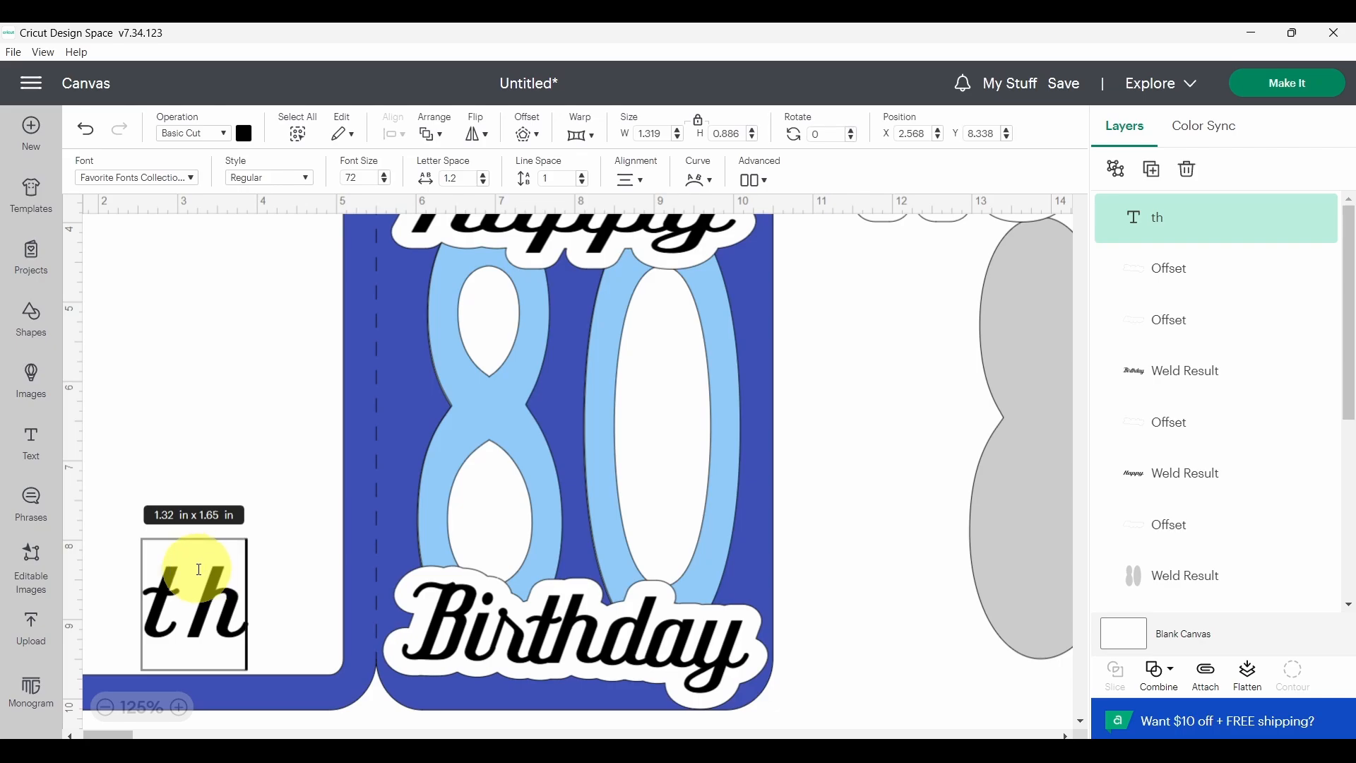
{"action": "left_click", "coordinate": [1014, 518]}
{"action": "left_click_drag", "start_coordinate": [187, 600], "coordinate": [850, 308]}
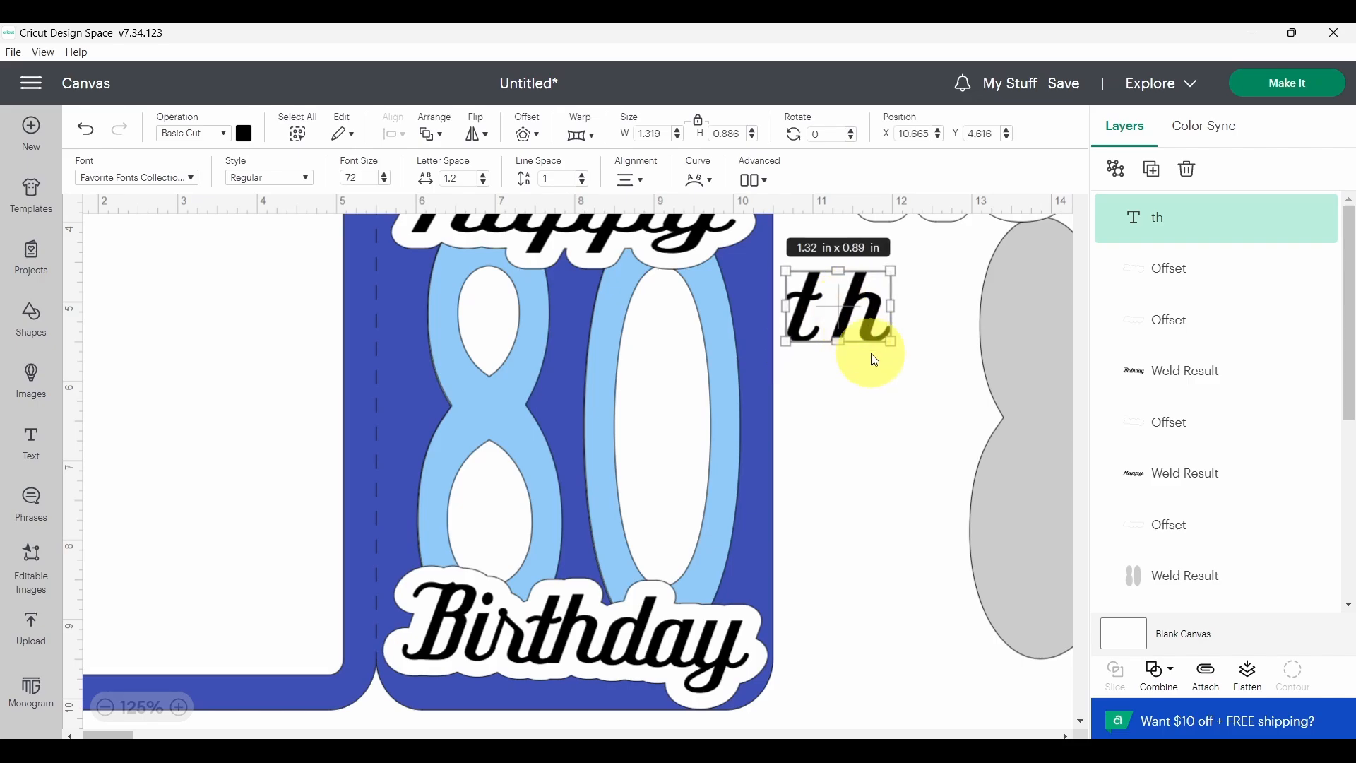
Step: Change the colour of the "th" text to the light blue used for the "80"
{"action": "left_click", "coordinate": [244, 133]}
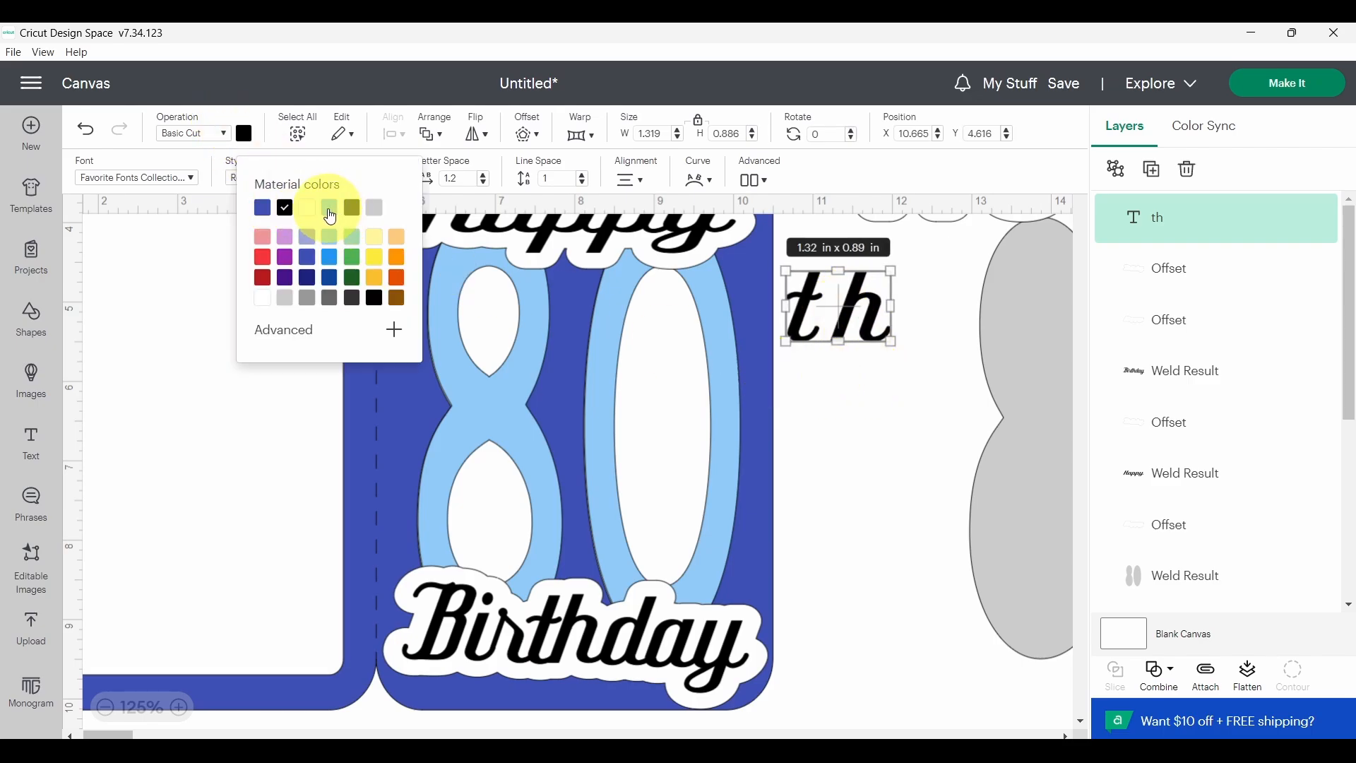
{"action": "left_click", "coordinate": [329, 208]}
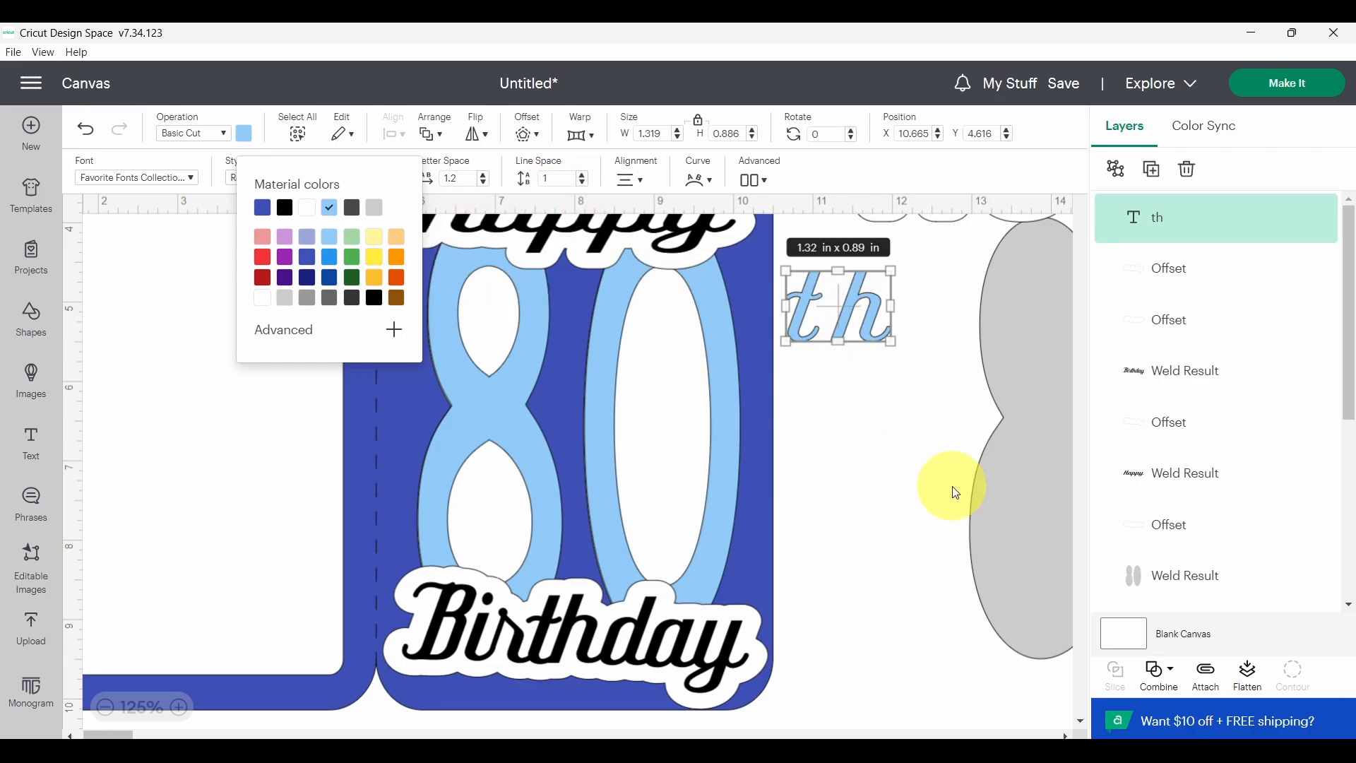
{"action": "left_click", "coordinate": [876, 441]}
Step: Set the "th" text's line spacing to 0.9 and its letter spacing to -1.7 so the letters overlap
{"action": "left_click", "coordinate": [838, 321]}
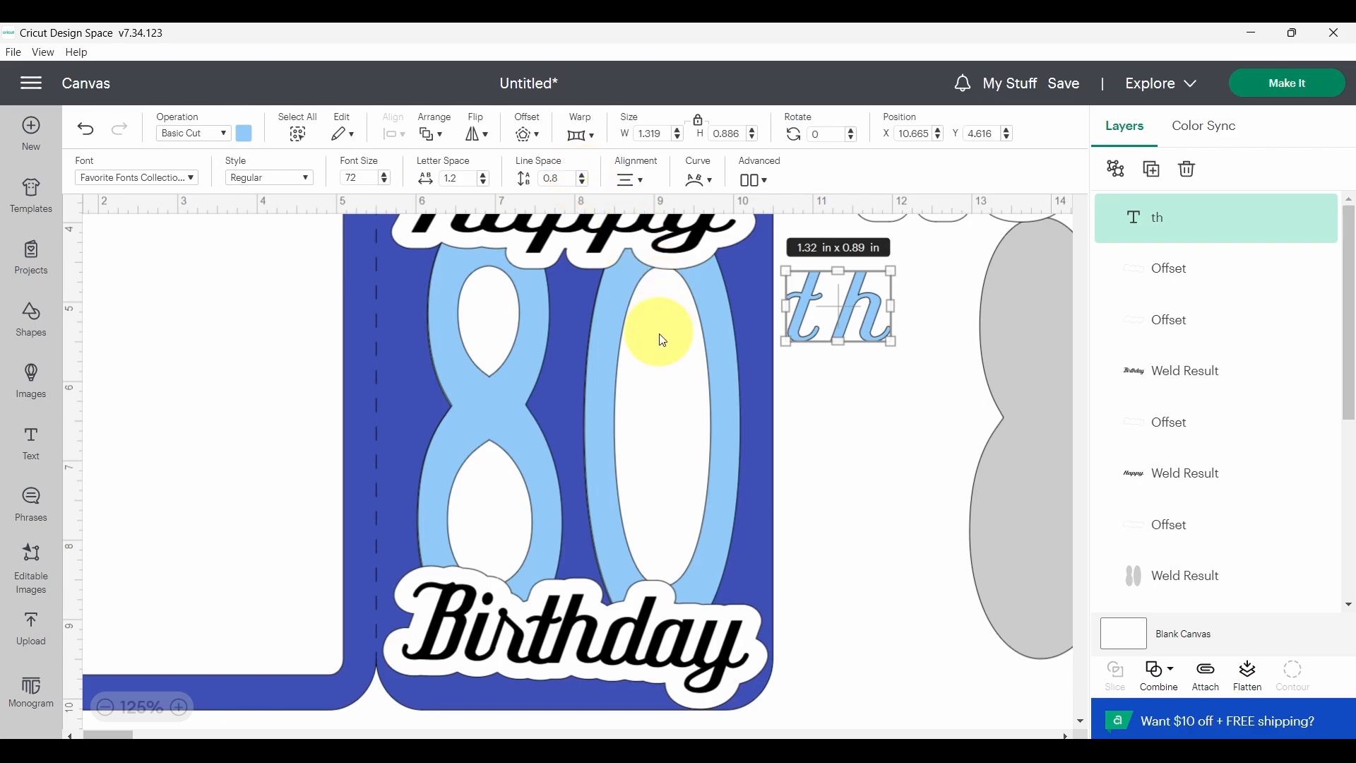
{"action": "left_click", "coordinate": [794, 352]}
{"action": "left_click", "coordinate": [854, 336]}
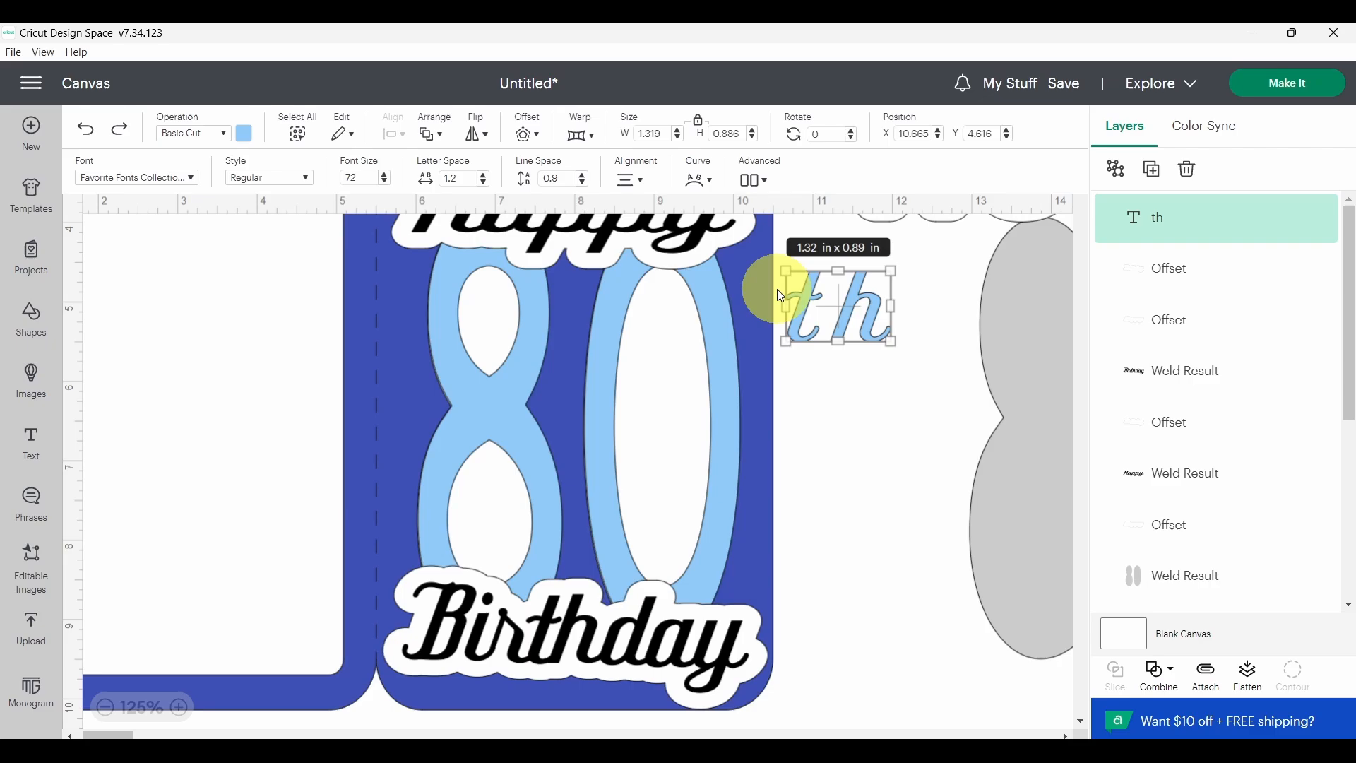
{"action": "left_click", "coordinate": [483, 182]}
{"action": "left_click", "coordinate": [483, 182]}
{"action": "left_click", "coordinate": [483, 183]}
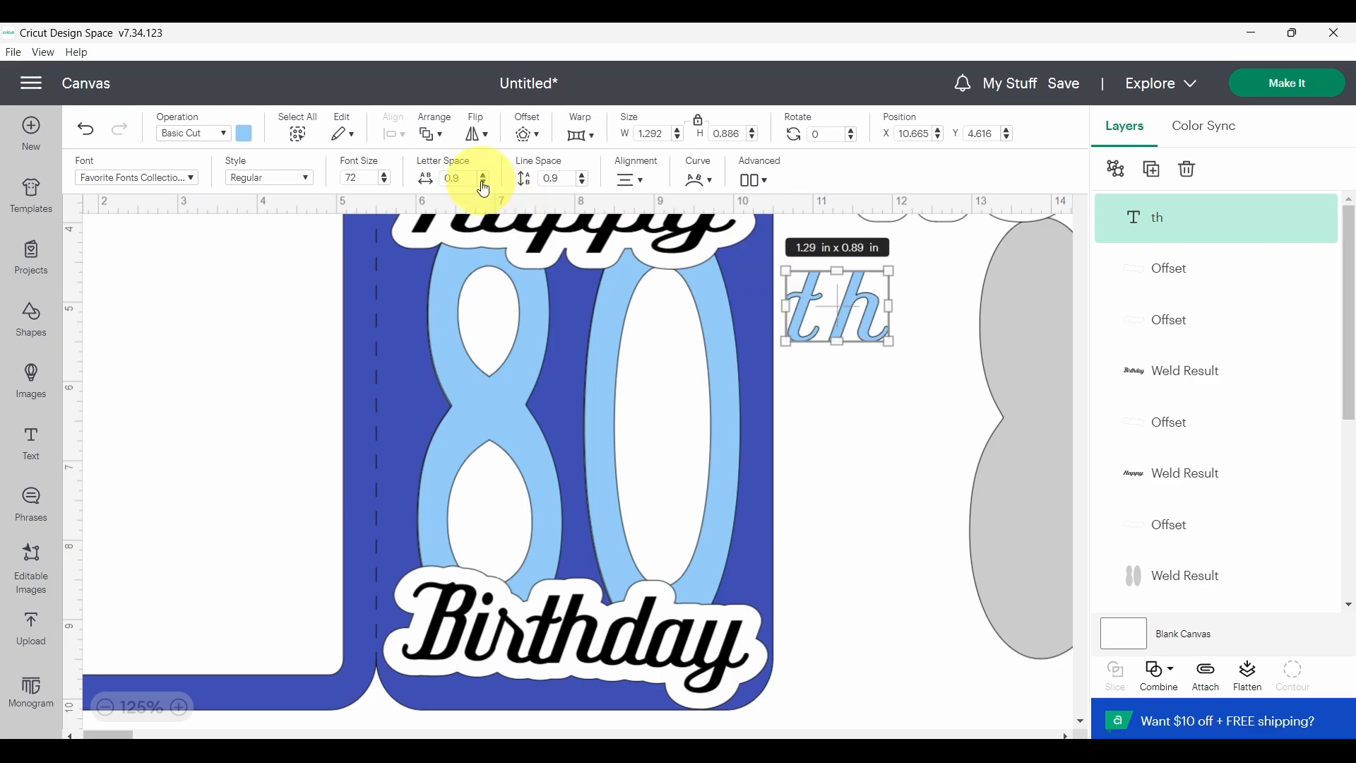
{"action": "left_click", "coordinate": [484, 183]}
{"action": "left_click", "coordinate": [483, 183]}
{"action": "left_click", "coordinate": [484, 183]}
{"action": "left_click", "coordinate": [483, 182]}
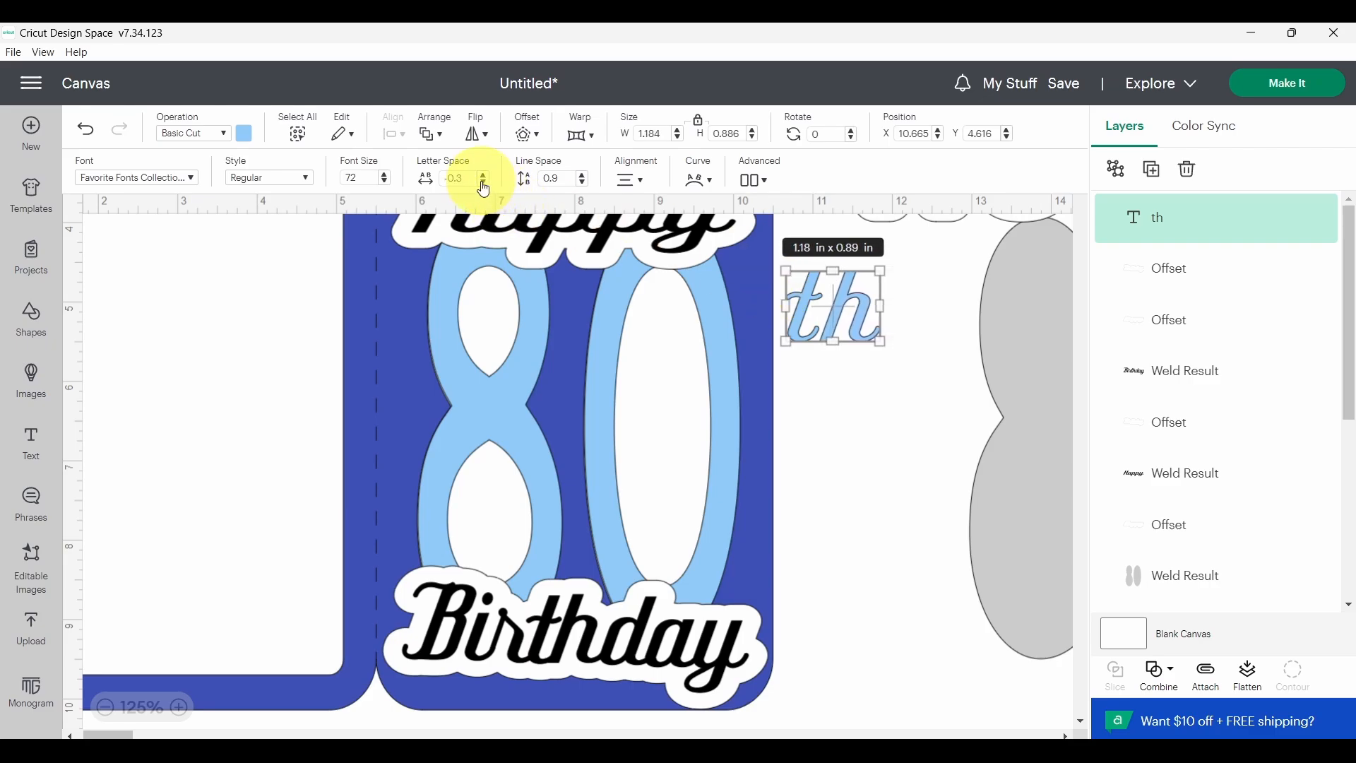
{"action": "left_click", "coordinate": [483, 183]}
{"action": "left_click", "coordinate": [483, 183]}
{"action": "left_click", "coordinate": [483, 183]}
{"action": "left_click", "coordinate": [483, 183]}
{"action": "left_click", "coordinate": [483, 183]}
{"action": "left_click", "coordinate": [483, 183]}
{"action": "left_click", "coordinate": [483, 183]}
{"action": "left_click", "coordinate": [483, 183]}
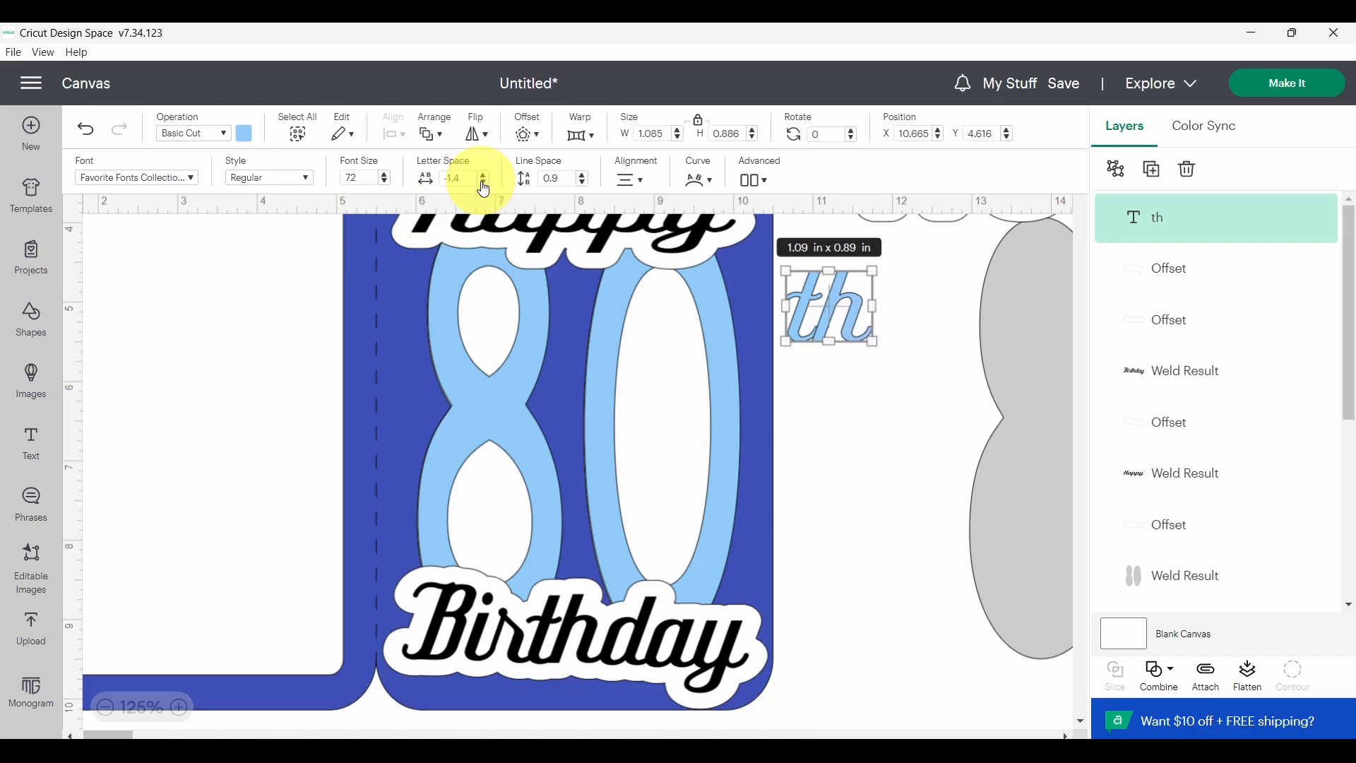
{"action": "left_click", "coordinate": [483, 183]}
{"action": "left_click", "coordinate": [483, 183]}
{"action": "left_click", "coordinate": [483, 183]}
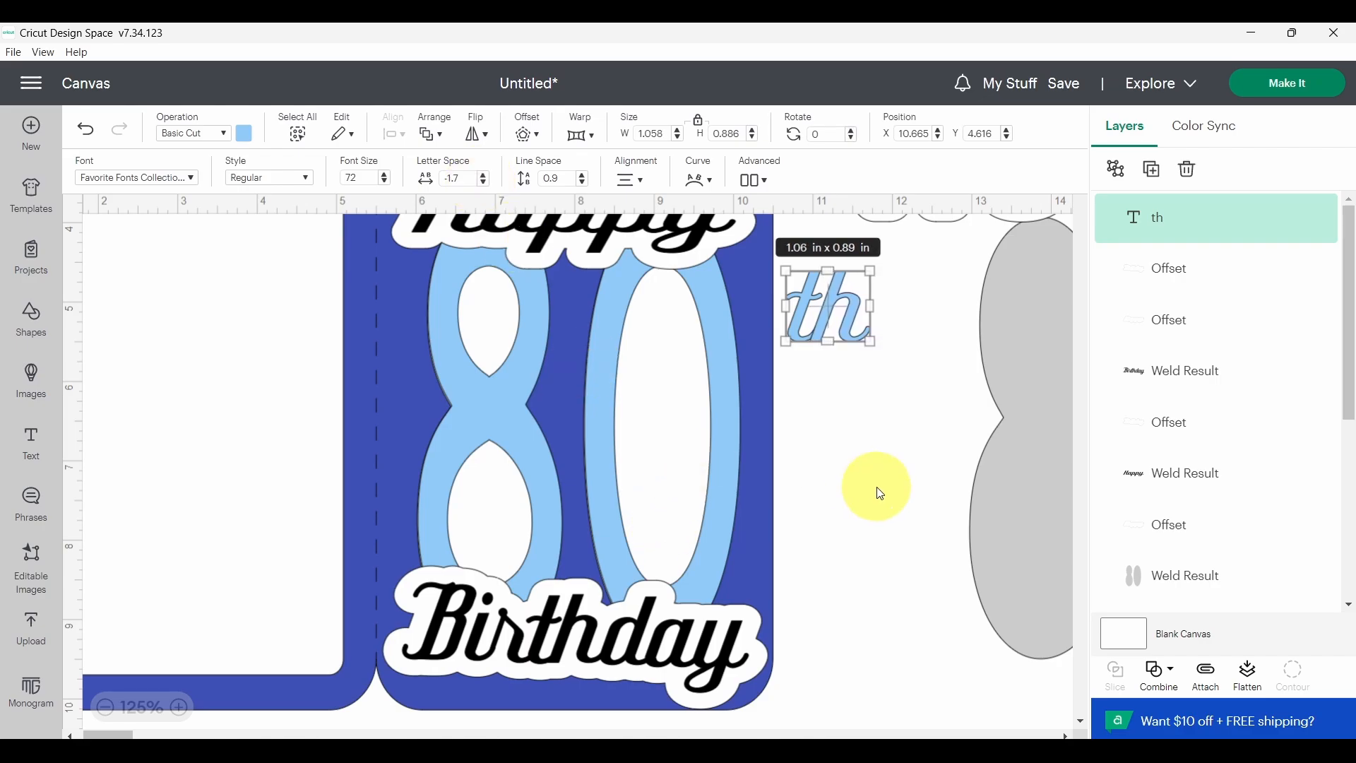
Step: Weld the overlapping "th" letters into a single shape
{"action": "left_click", "coordinate": [1161, 691]}
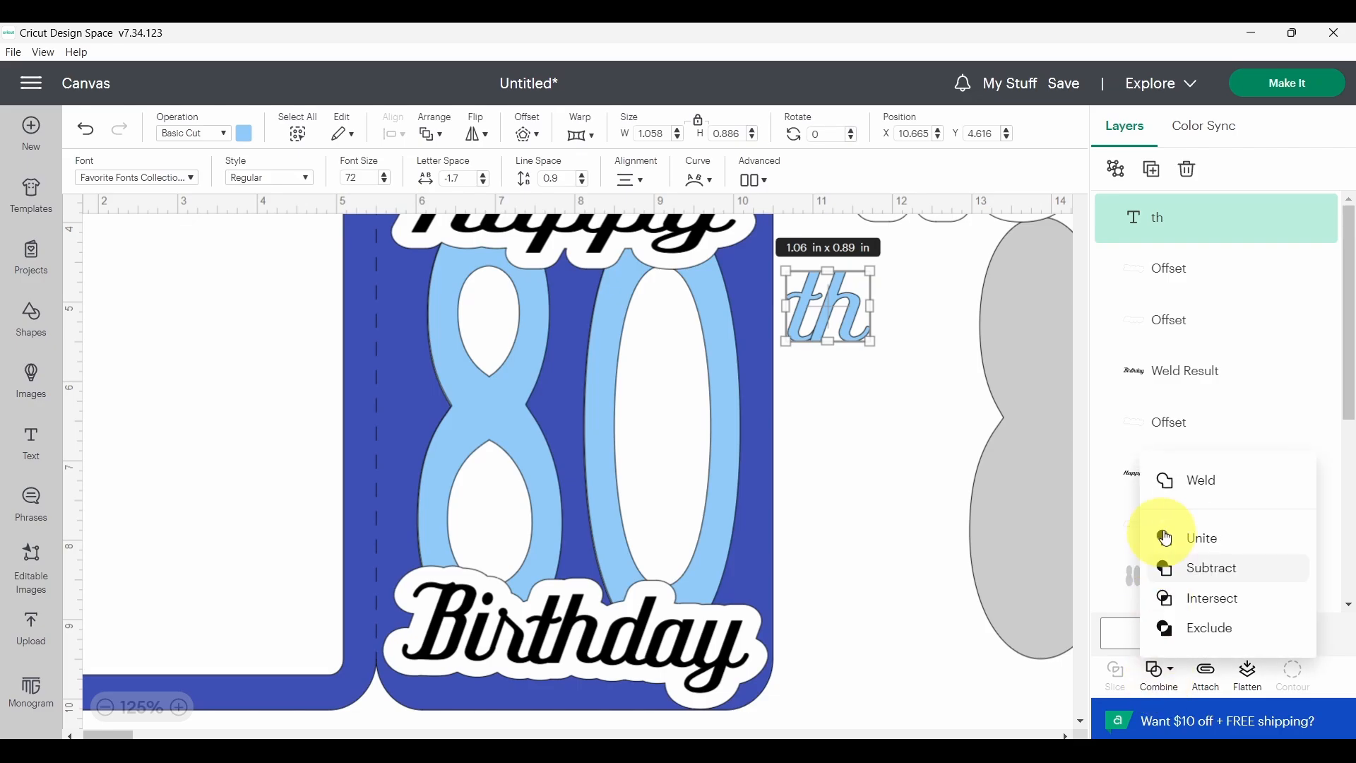
{"action": "left_click", "coordinate": [1186, 484]}
{"action": "left_click", "coordinate": [804, 401]}
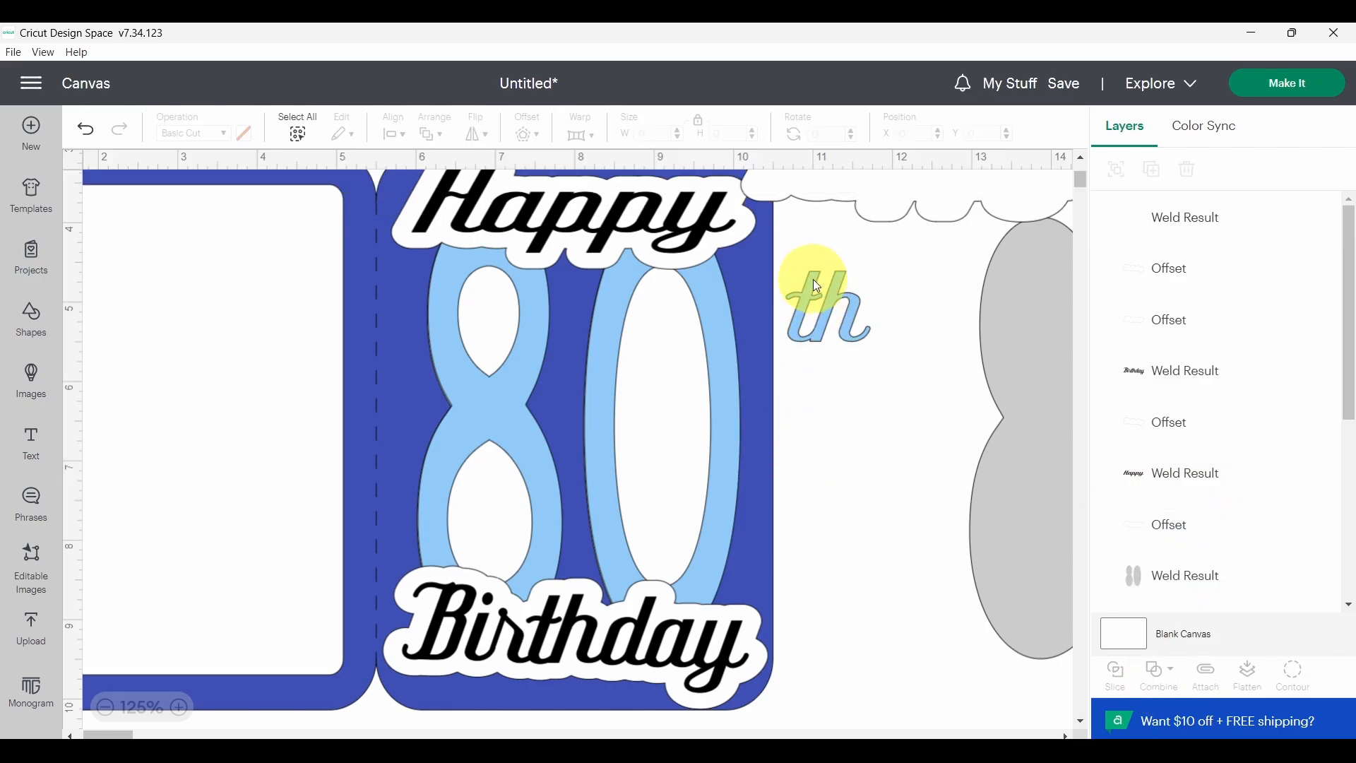
Step: Resize the "th" to about 0.94 x 0.76 in, rotate it to about 339.75°, and place it over the upper outer edge of the "0"
{"action": "left_click_drag", "start_coordinate": [835, 323], "coordinate": [746, 306]}
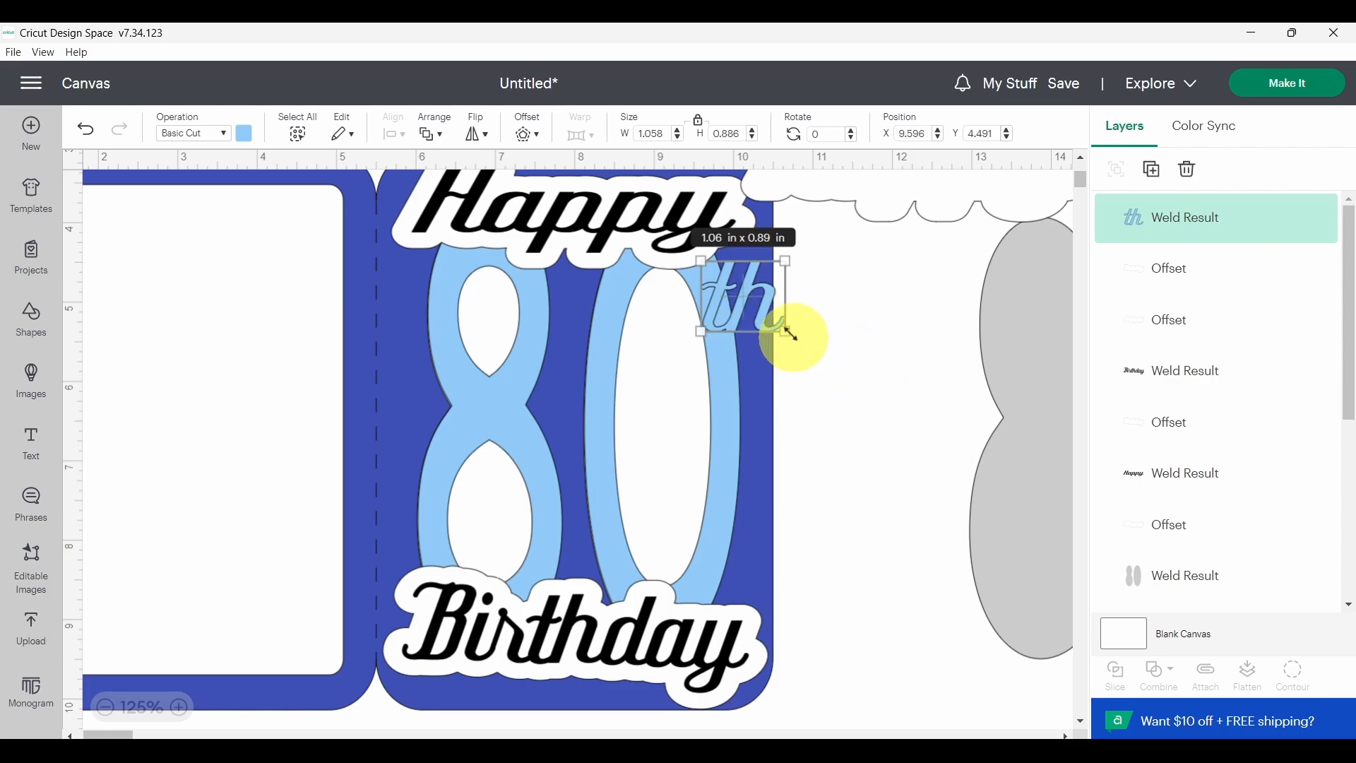
{"action": "left_click", "coordinate": [699, 125]}
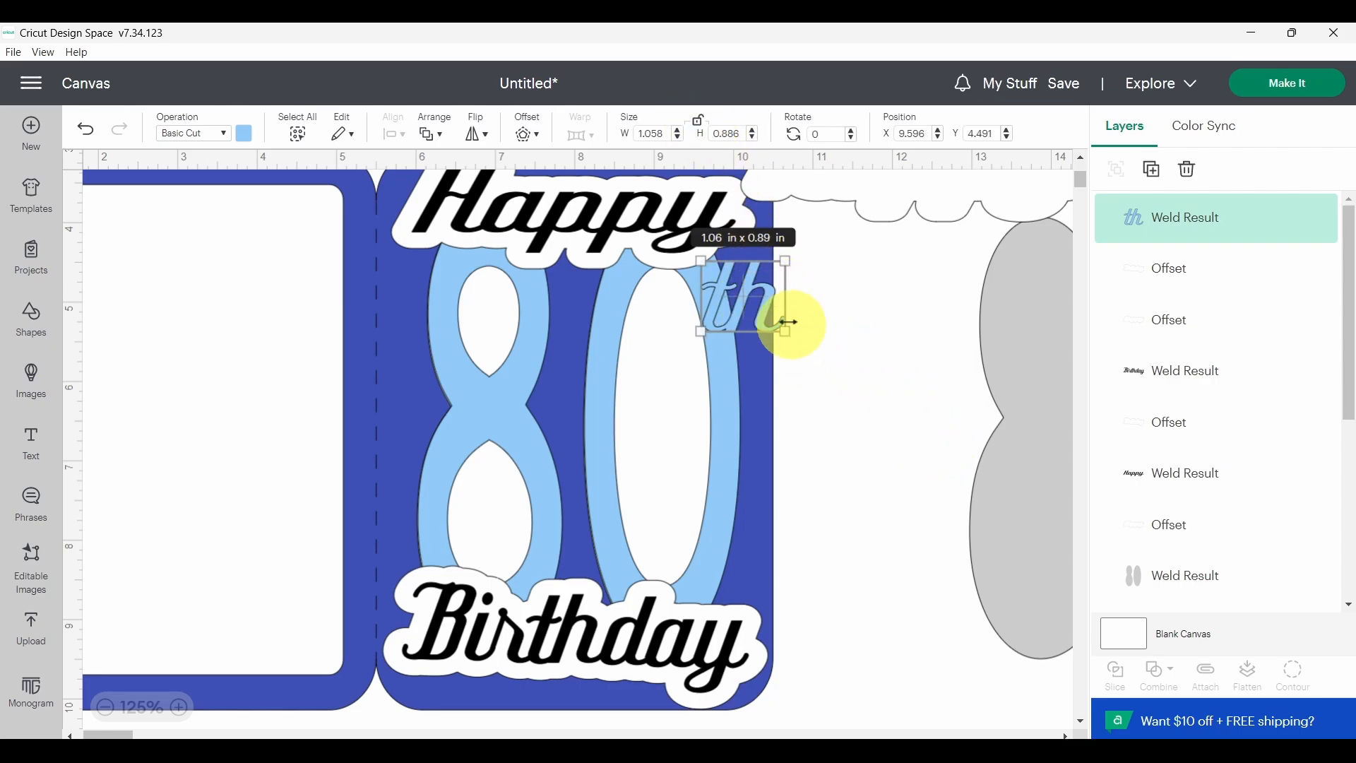
{"action": "left_click_drag", "start_coordinate": [786, 331], "coordinate": [750, 332]}
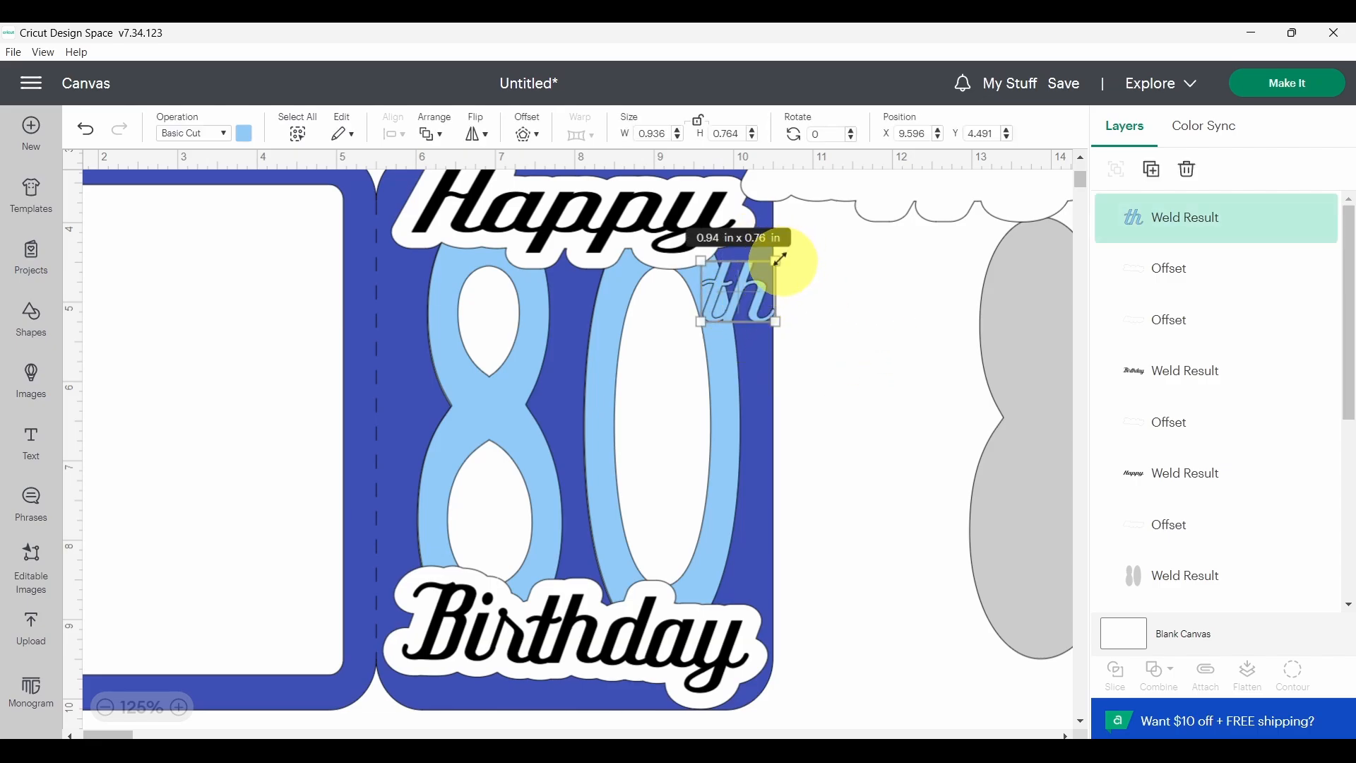
{"action": "left_click_drag", "start_coordinate": [790, 257], "coordinate": [772, 227]}
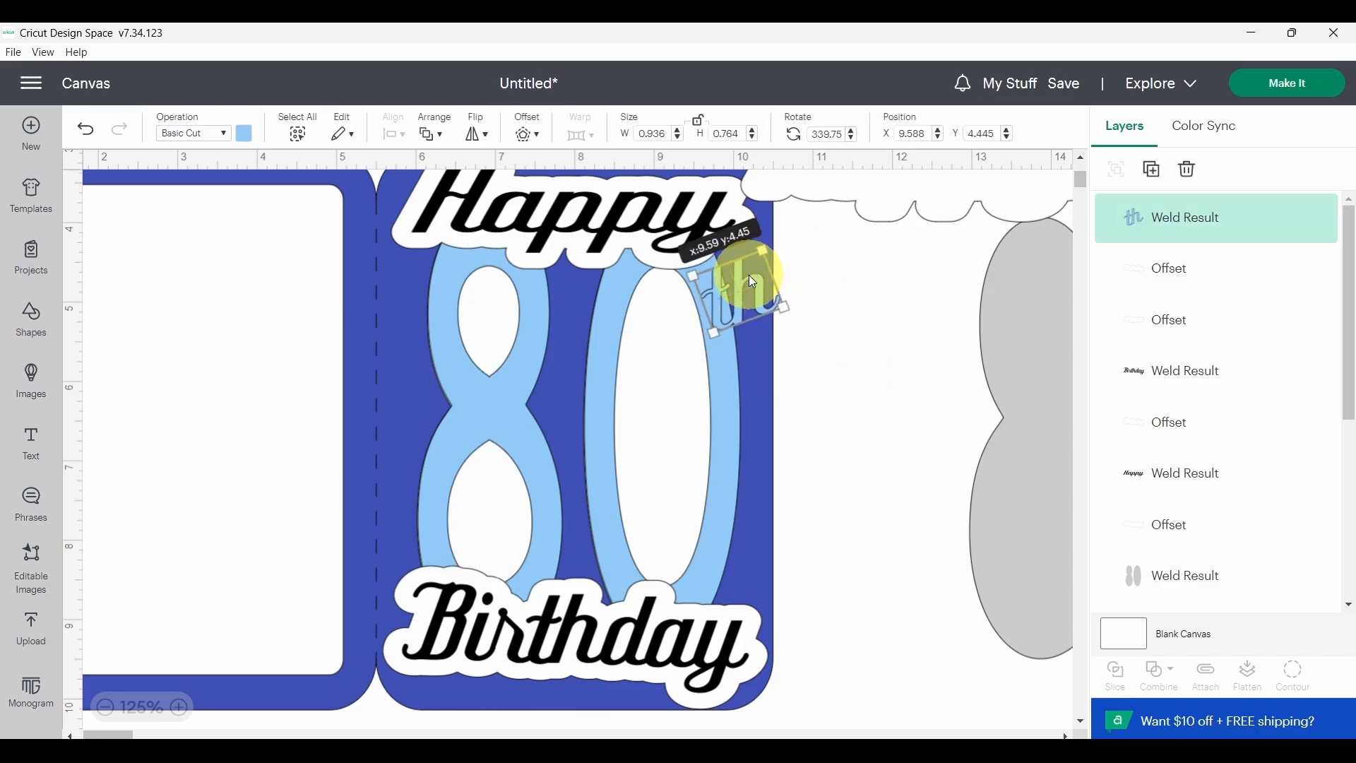
{"action": "left_click_drag", "start_coordinate": [749, 274], "coordinate": [747, 274]}
{"action": "left_click", "coordinate": [876, 295]}
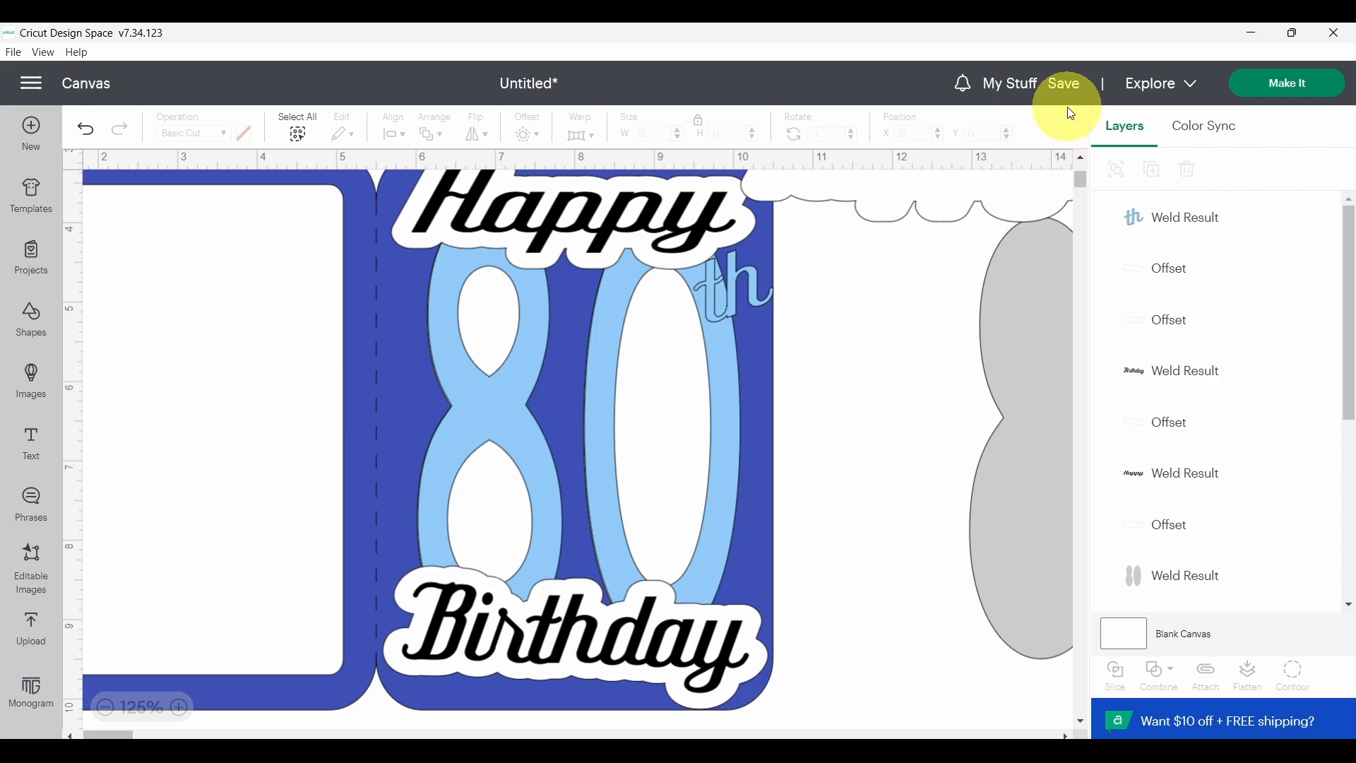
Step: Save the project with the title "80th birthday shaker card"
{"action": "left_click", "coordinate": [1066, 89]}
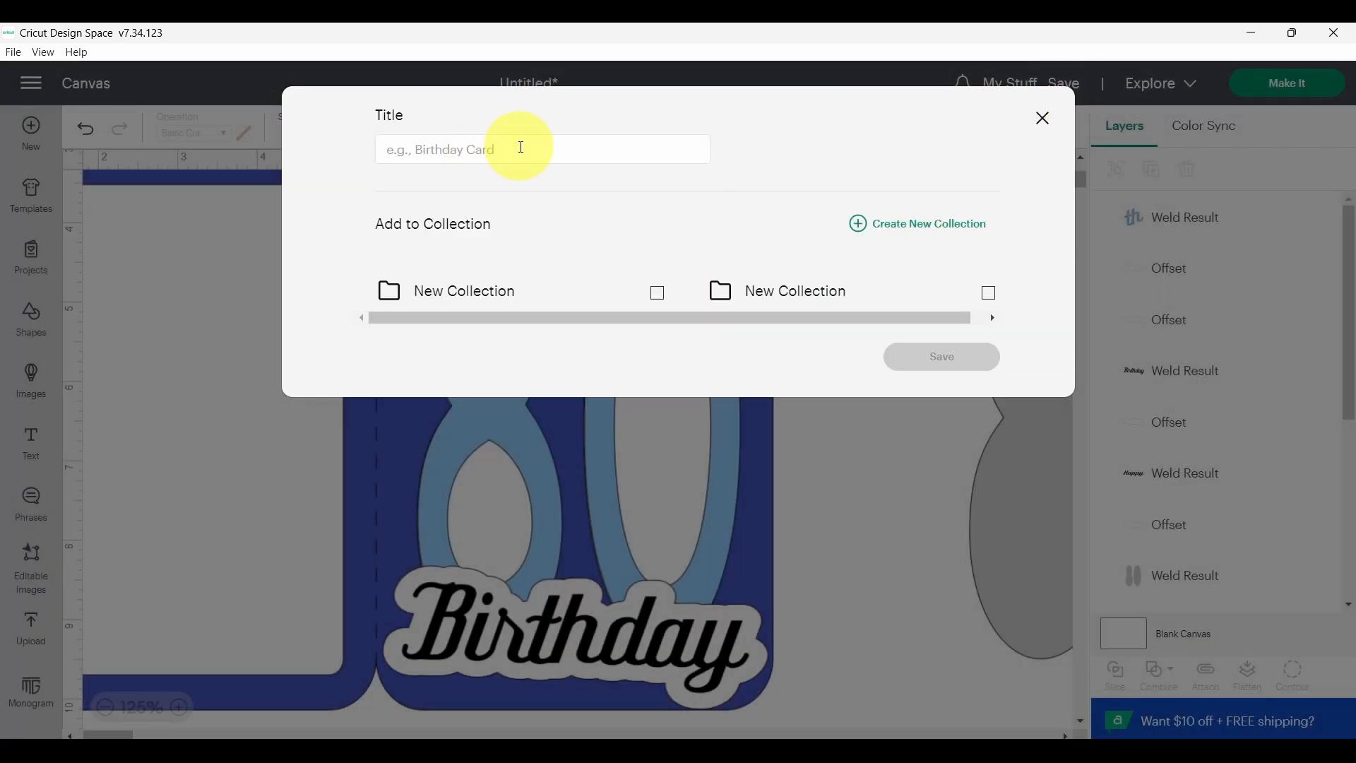
{"action": "type", "text": "80th birthday shaker c"}
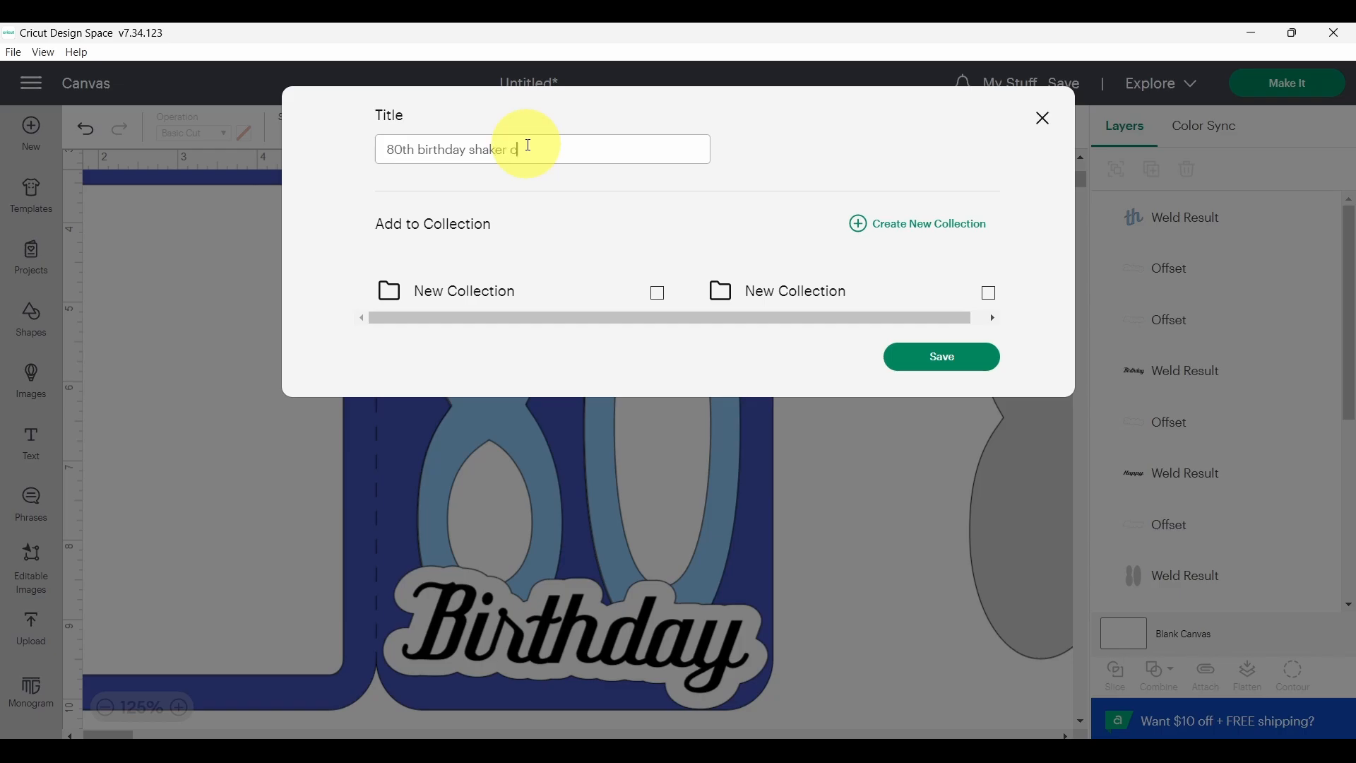
{"action": "type", "text": "ard"}
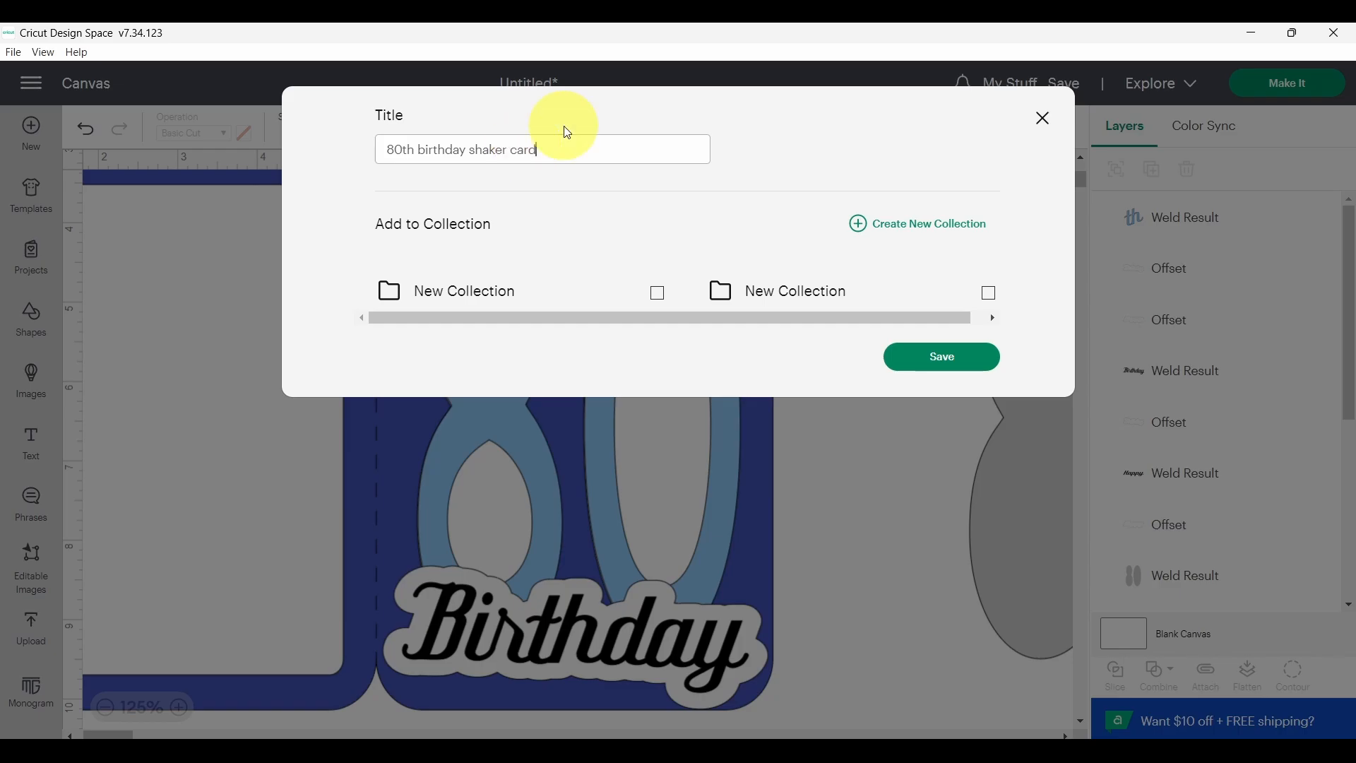
{"action": "left_click", "coordinate": [932, 360]}
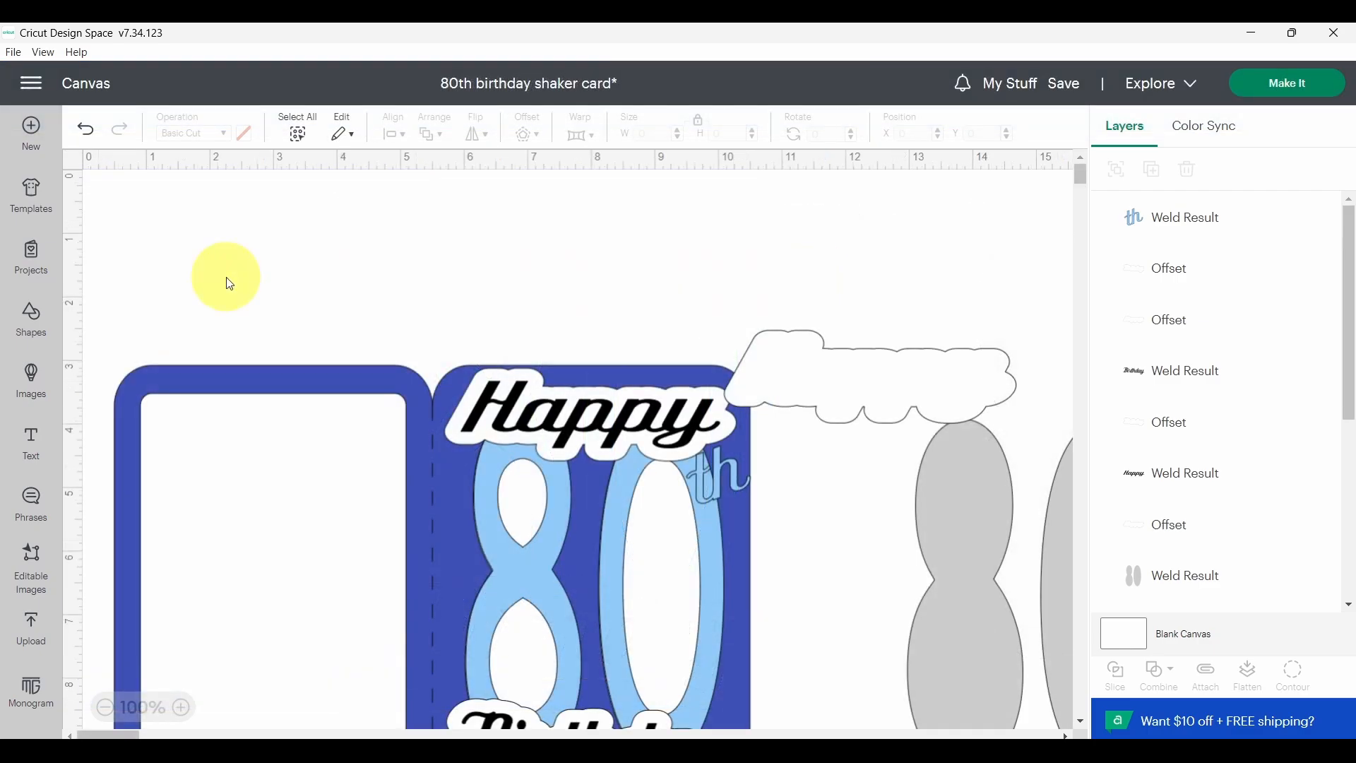
Step: Add the copied verse beginning "Sending love and warmest wishes" as text and filter its font choices to free writing fonts
{"action": "left_click", "coordinate": [33, 459]}
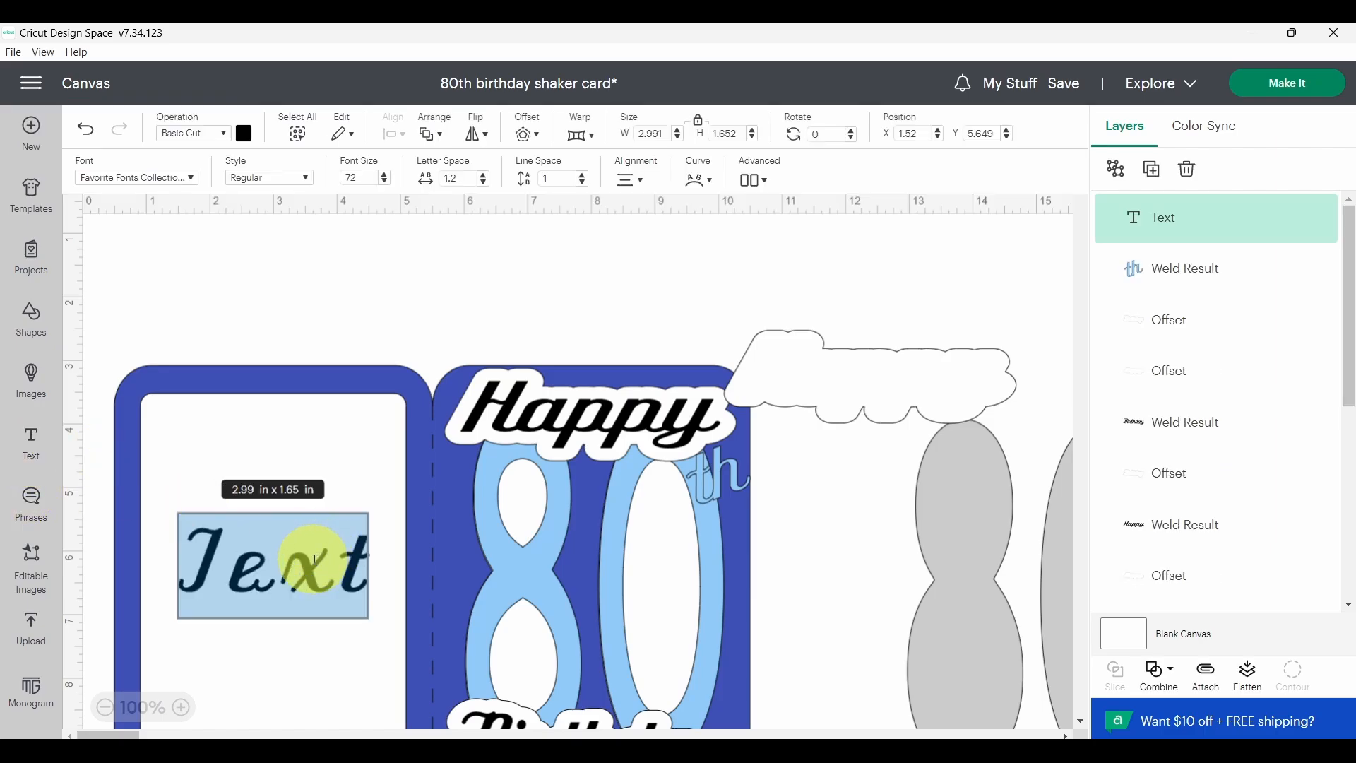
{"action": "key", "text": "ctrl+v"}
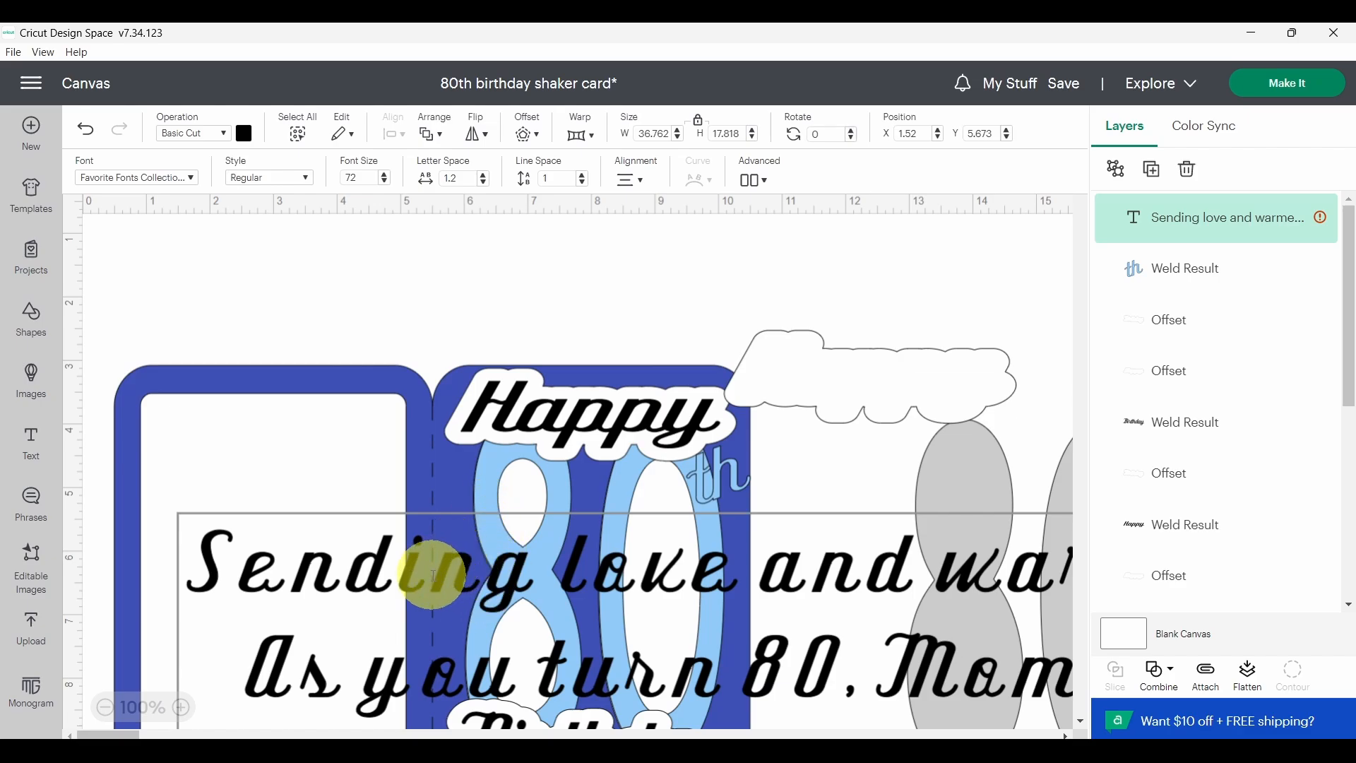
{"action": "left_click", "coordinate": [193, 181]}
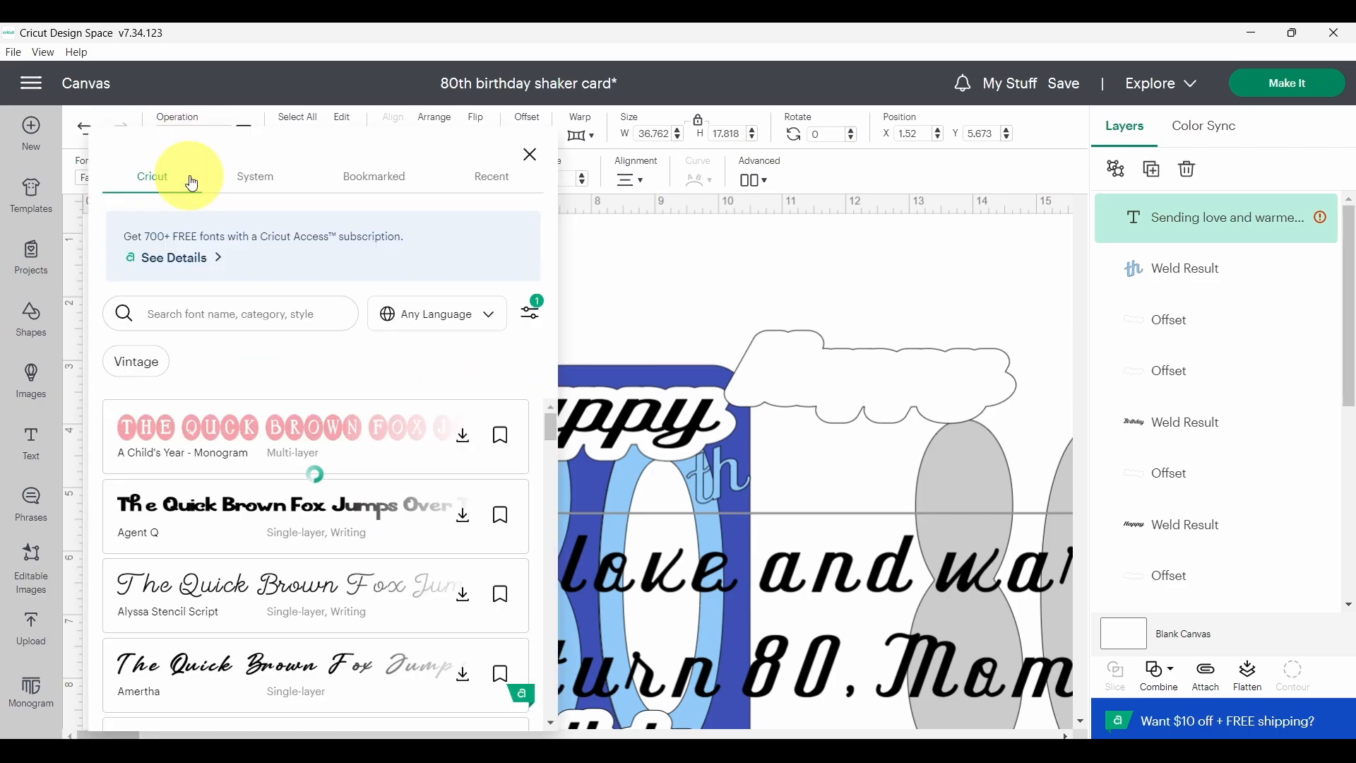
{"action": "left_click", "coordinate": [530, 322]}
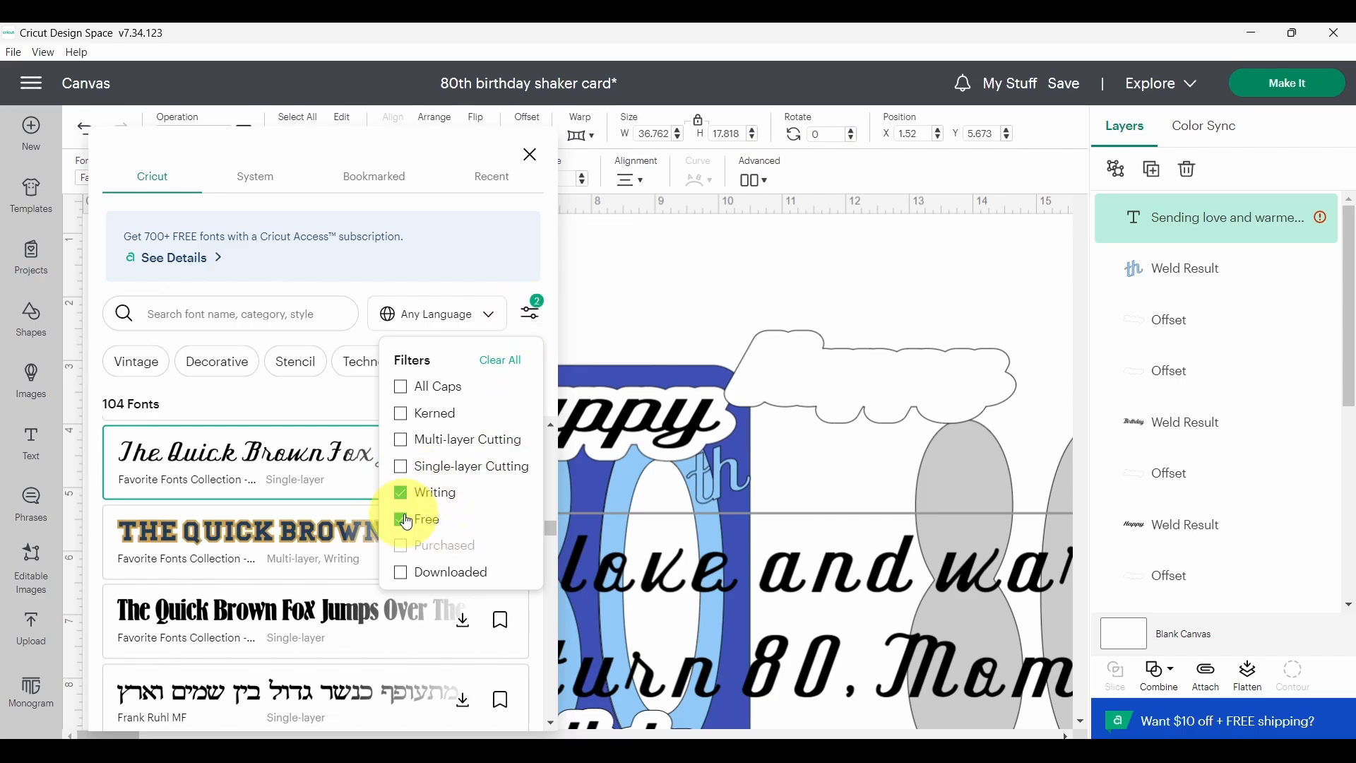
{"action": "left_click", "coordinate": [366, 295]}
Step: Change the verse's font to Little White Lies
{"action": "scroll", "coordinate": [197, 454], "scroll_direction": "down", "scroll_amount": 1}
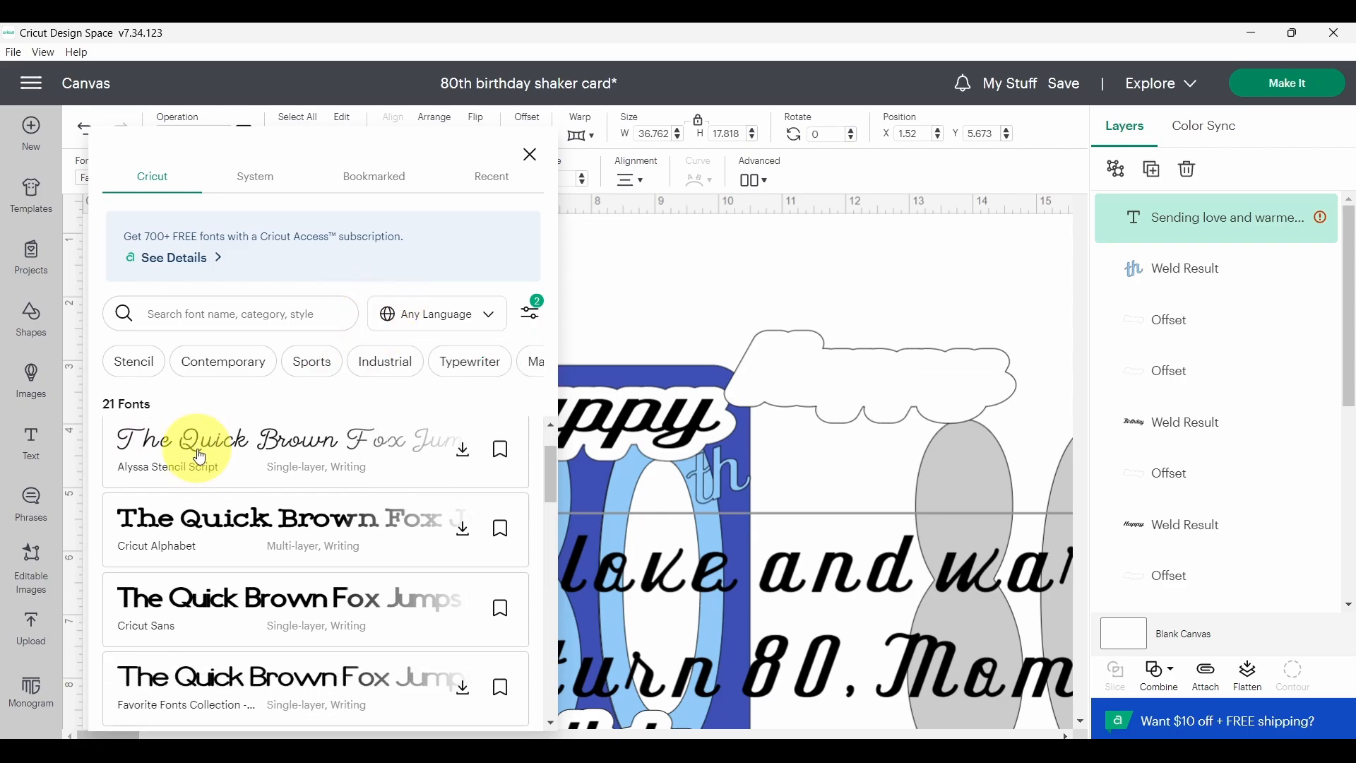
{"action": "scroll", "coordinate": [270, 488], "scroll_direction": "down", "scroll_amount": 4}
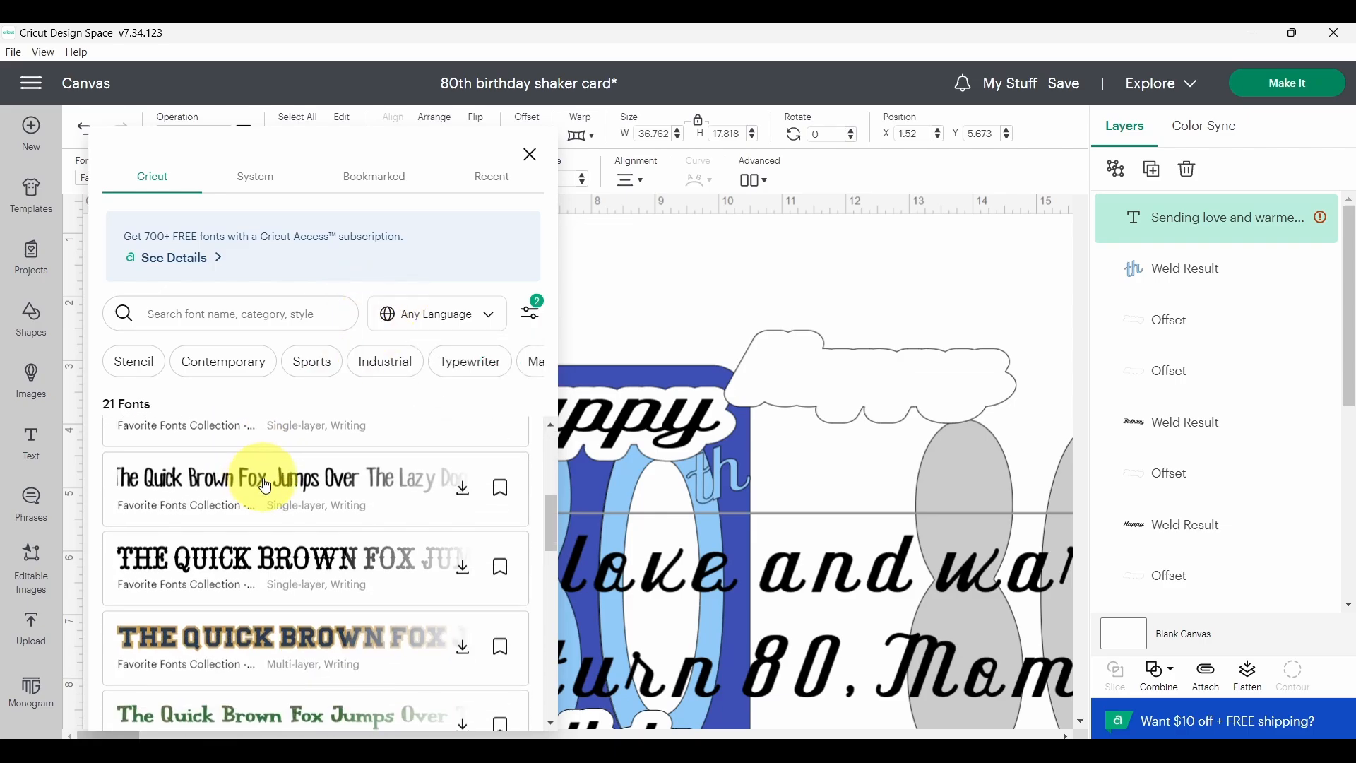
{"action": "scroll", "coordinate": [266, 486], "scroll_direction": "down", "scroll_amount": 2}
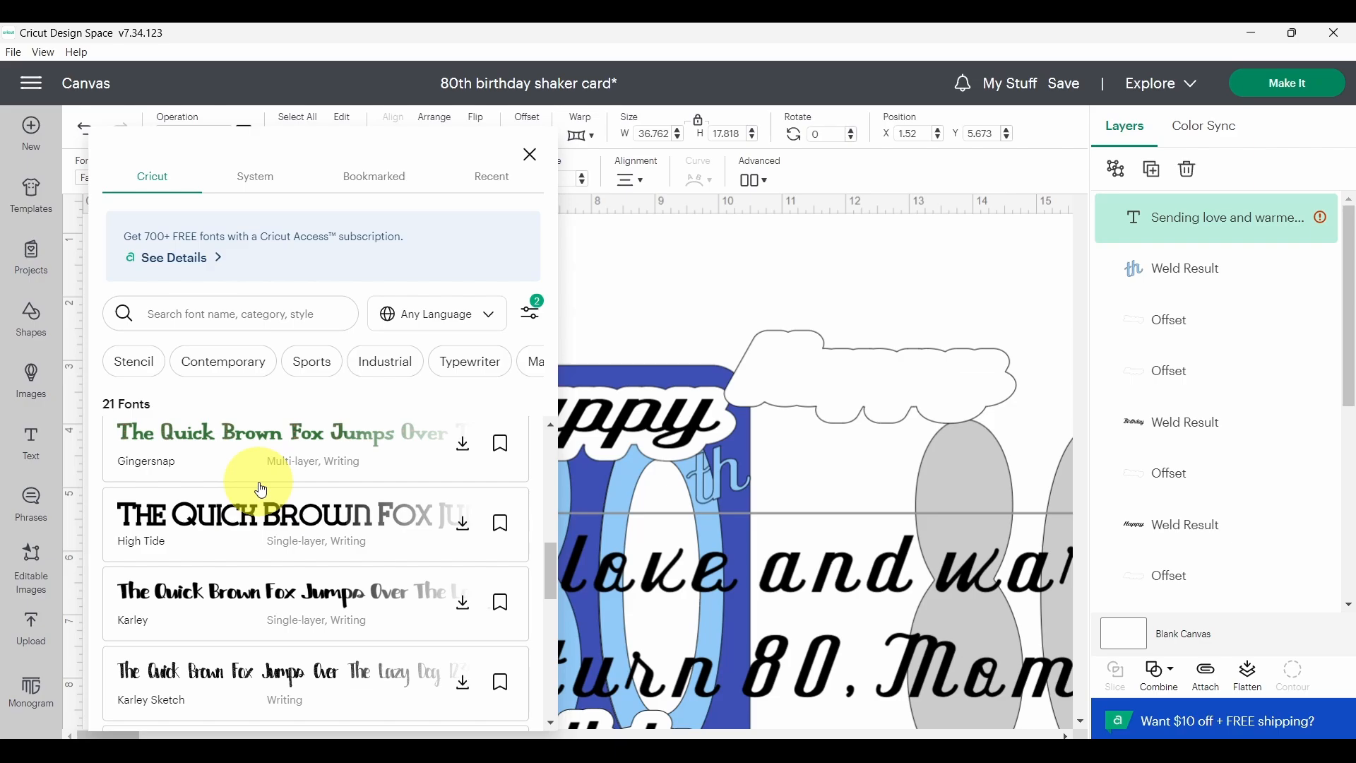
{"action": "scroll", "coordinate": [243, 460], "scroll_direction": "down", "scroll_amount": 2}
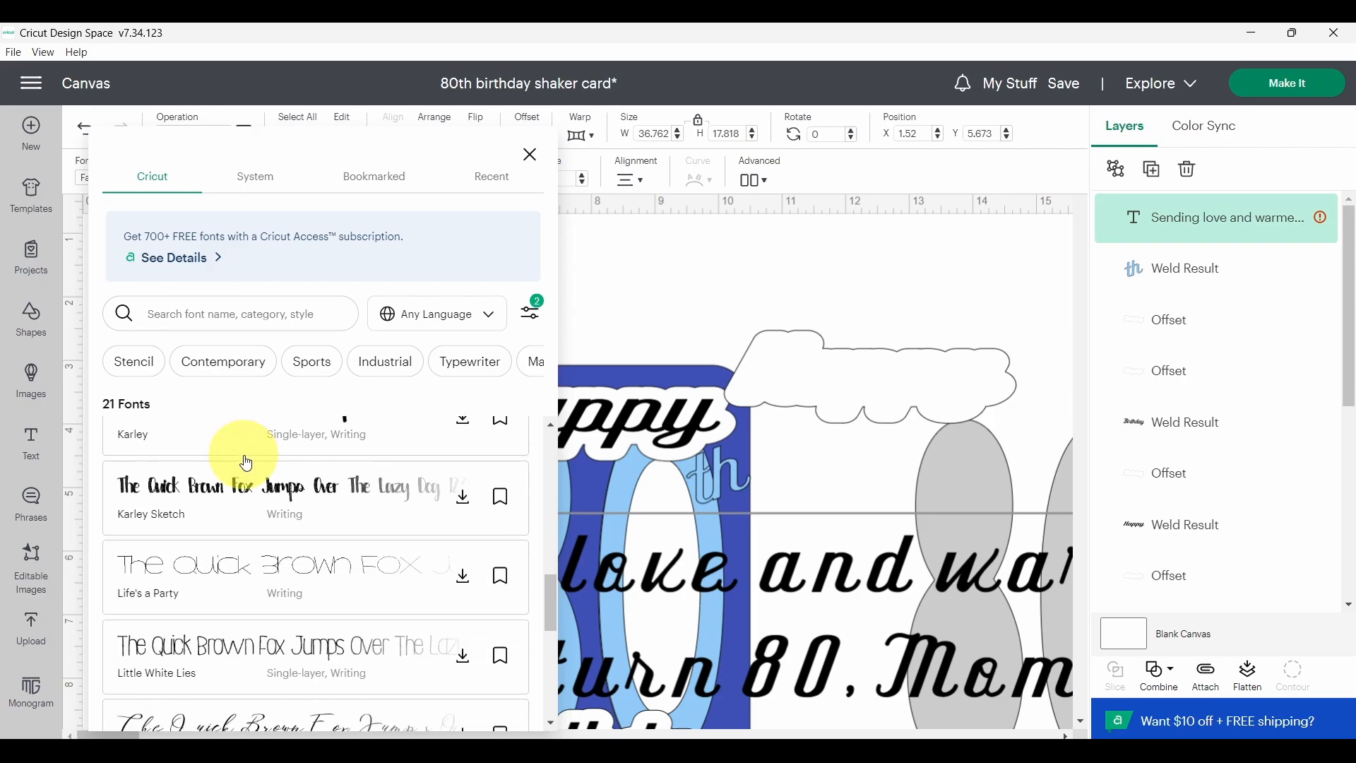
{"action": "scroll", "coordinate": [247, 463], "scroll_direction": "down", "scroll_amount": 3}
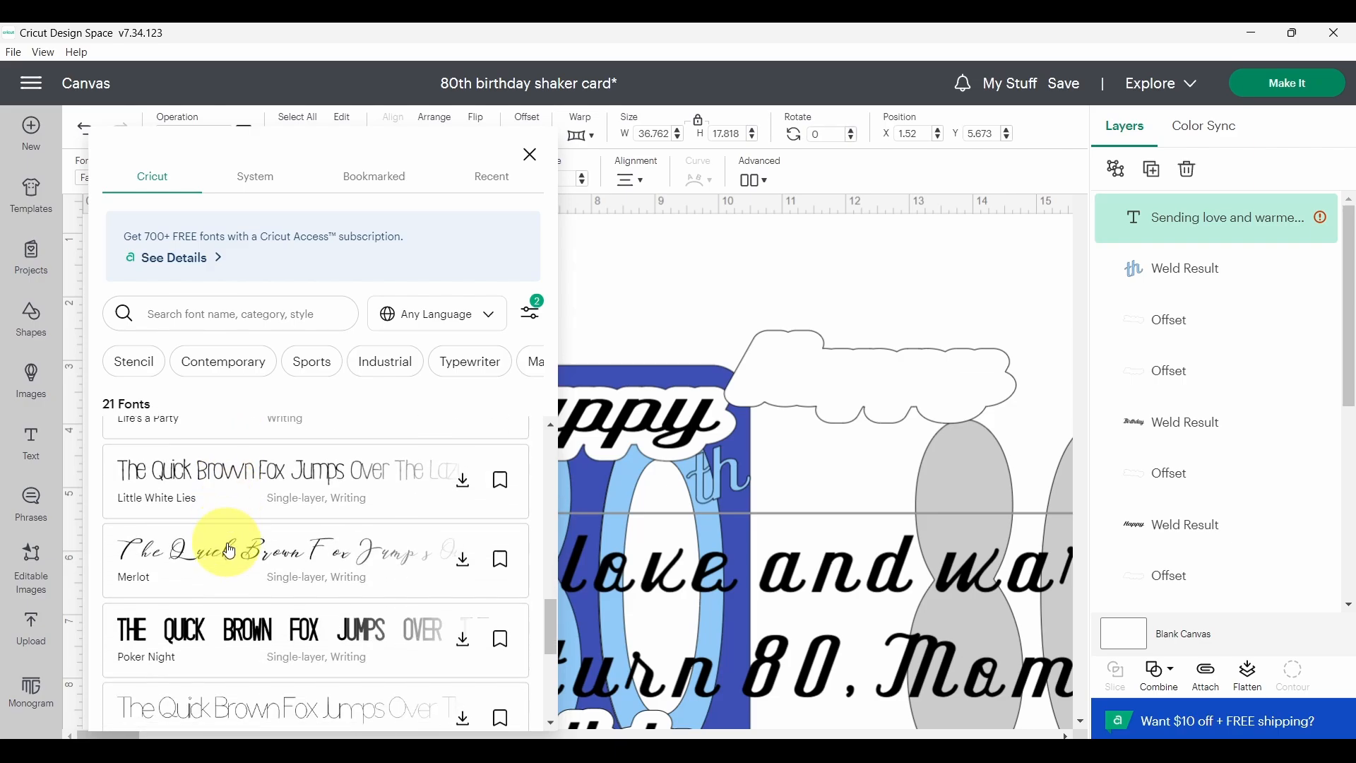
{"action": "left_click", "coordinate": [186, 475]}
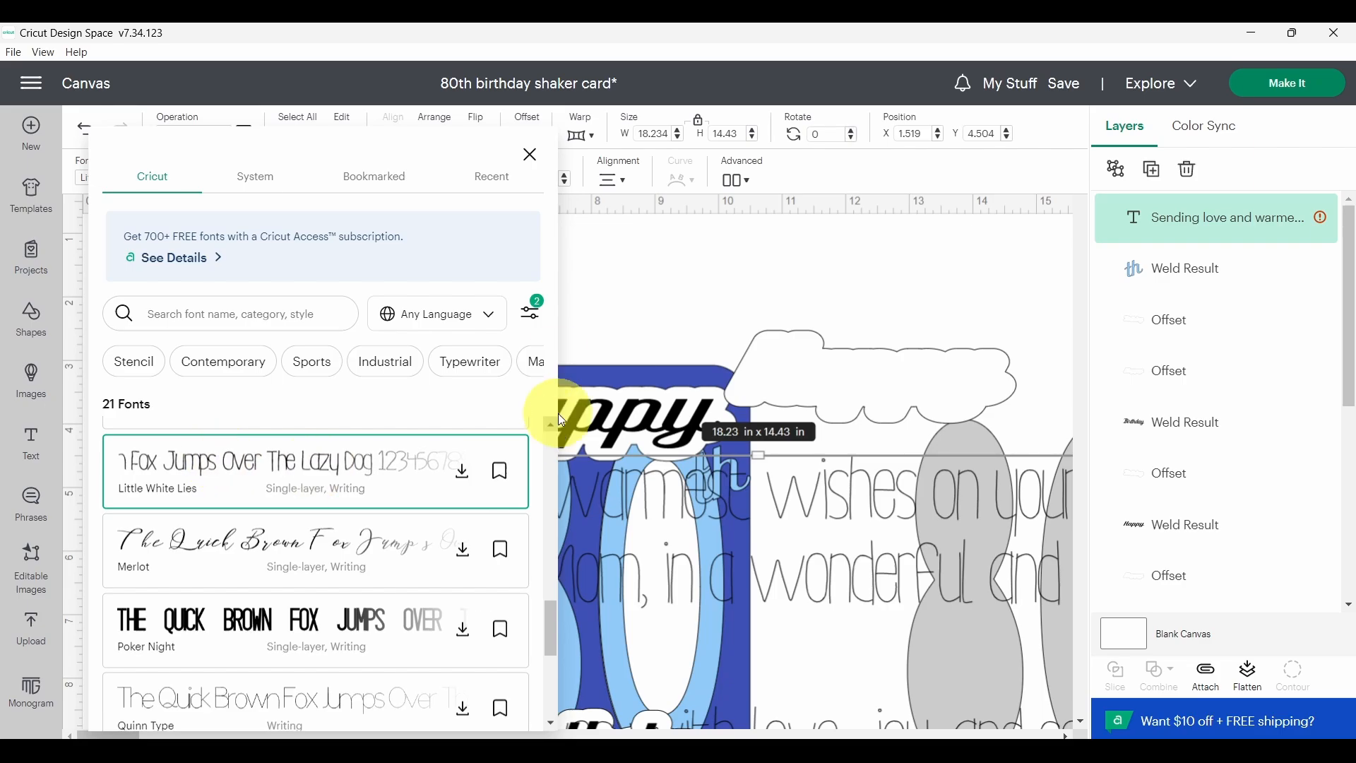
{"action": "left_click", "coordinate": [771, 521]}
Step: Unlock the verse's proportions, shrink it to about 3.72 x 7.31 in, and place it on the white inner panel at about X 1.15, Y 3.72
{"action": "scroll", "coordinate": [804, 514], "scroll_direction": "down", "scroll_amount": 5}
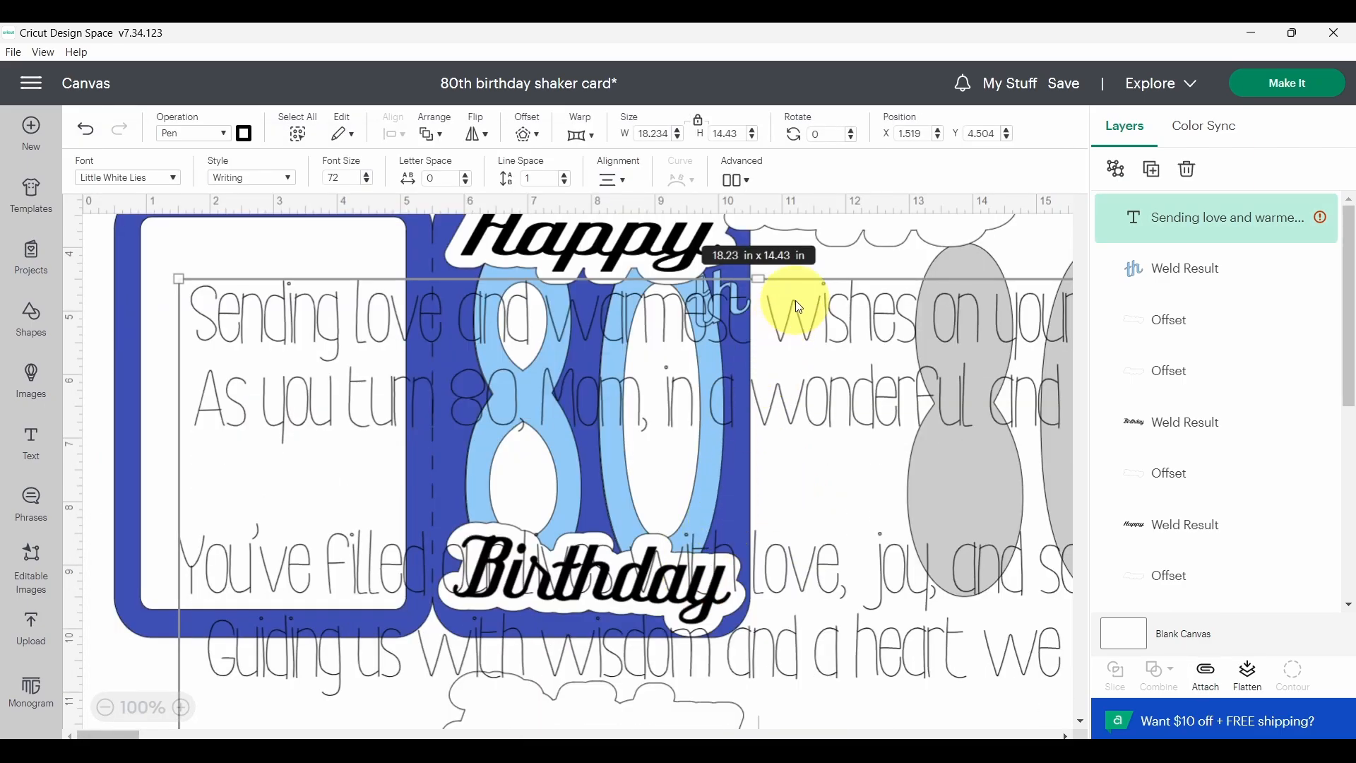
{"action": "left_click", "coordinate": [698, 120]}
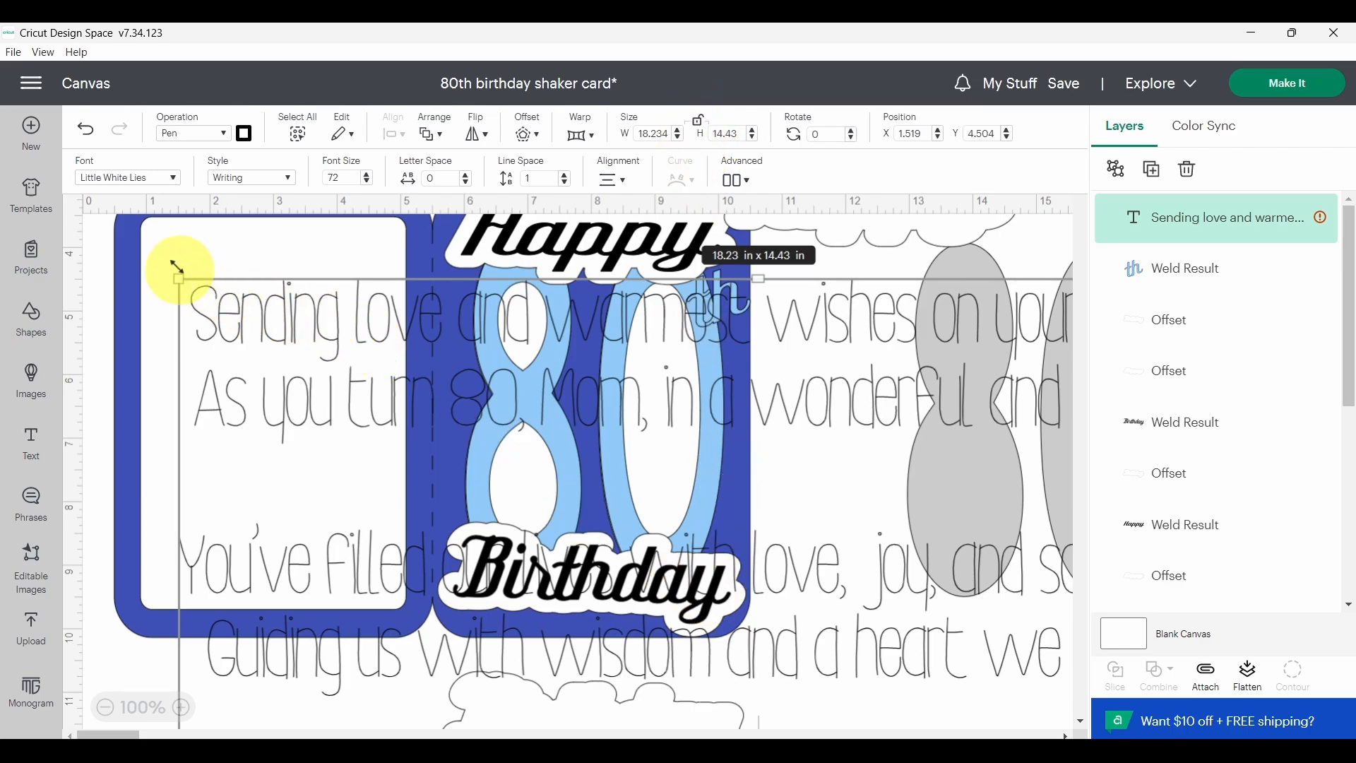
{"action": "left_click_drag", "start_coordinate": [185, 286], "coordinate": [178, 368]}
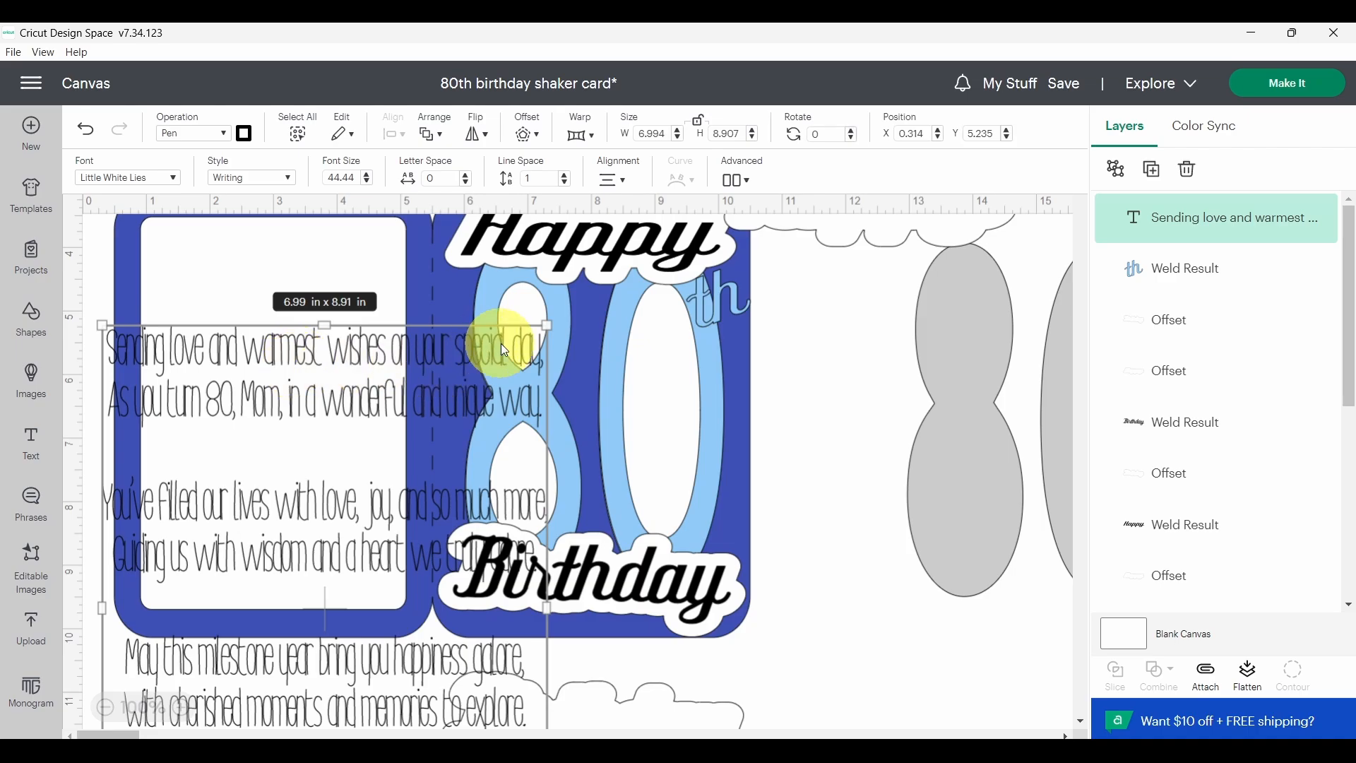
{"action": "left_click_drag", "start_coordinate": [546, 322], "coordinate": [340, 429]}
{"action": "left_click_drag", "start_coordinate": [313, 527], "coordinate": [311, 505]}
{"action": "scroll", "coordinate": [268, 579], "scroll_direction": "up", "scroll_amount": 3}
{"action": "left_click_drag", "start_coordinate": [226, 645], "coordinate": [290, 464]}
{"action": "scroll", "coordinate": [293, 441], "scroll_direction": "down", "scroll_amount": 4}
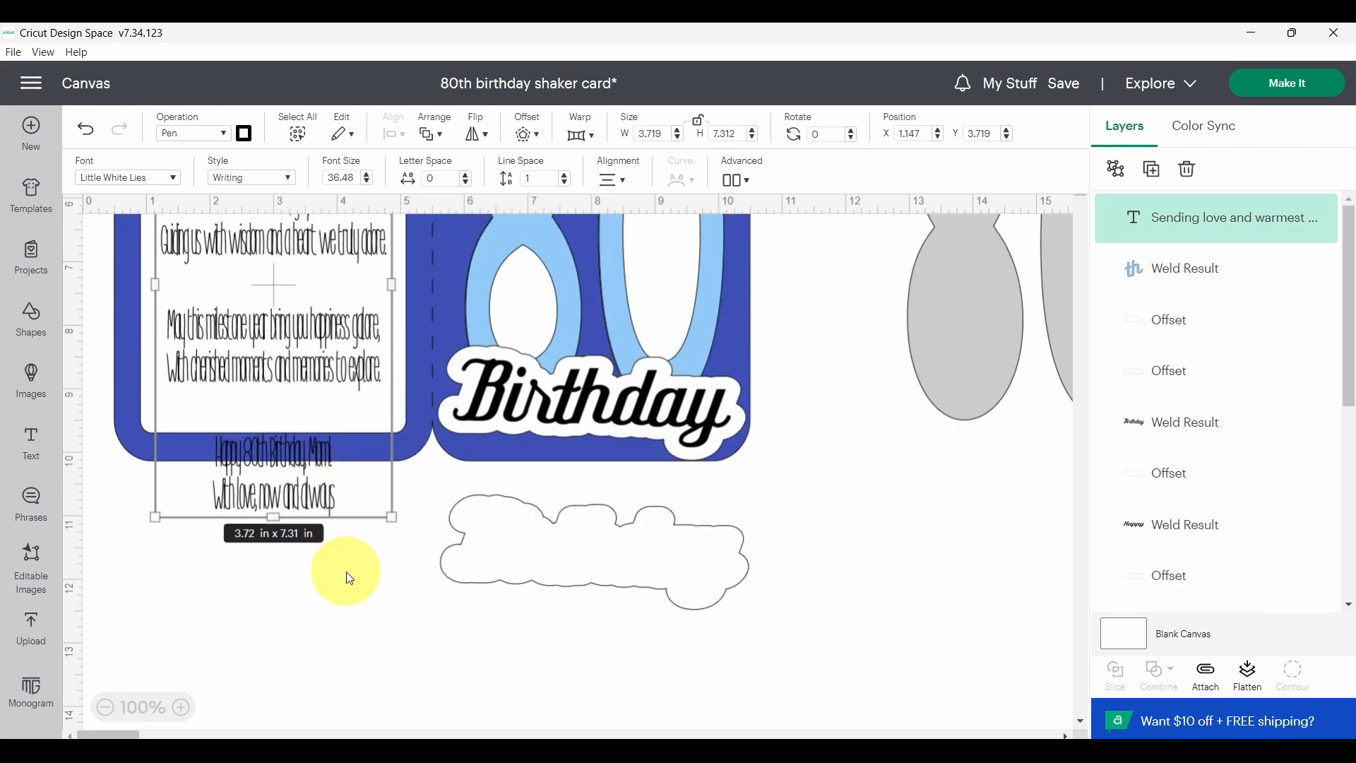
{"action": "scroll", "coordinate": [349, 573], "scroll_direction": "up", "scroll_amount": 3}
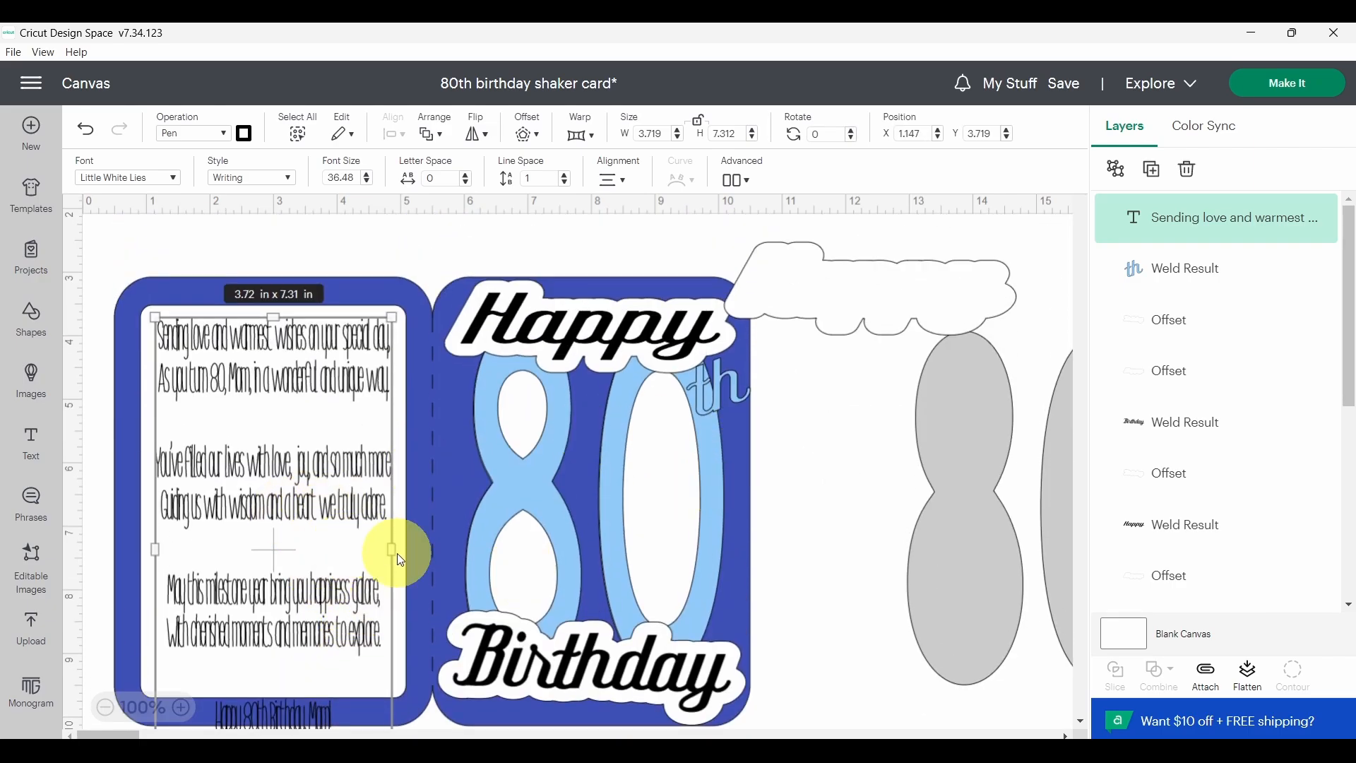
Step: Try the Quinn Type font on the verse
{"action": "left_click", "coordinate": [182, 708]}
{"action": "left_click", "coordinate": [182, 708]}
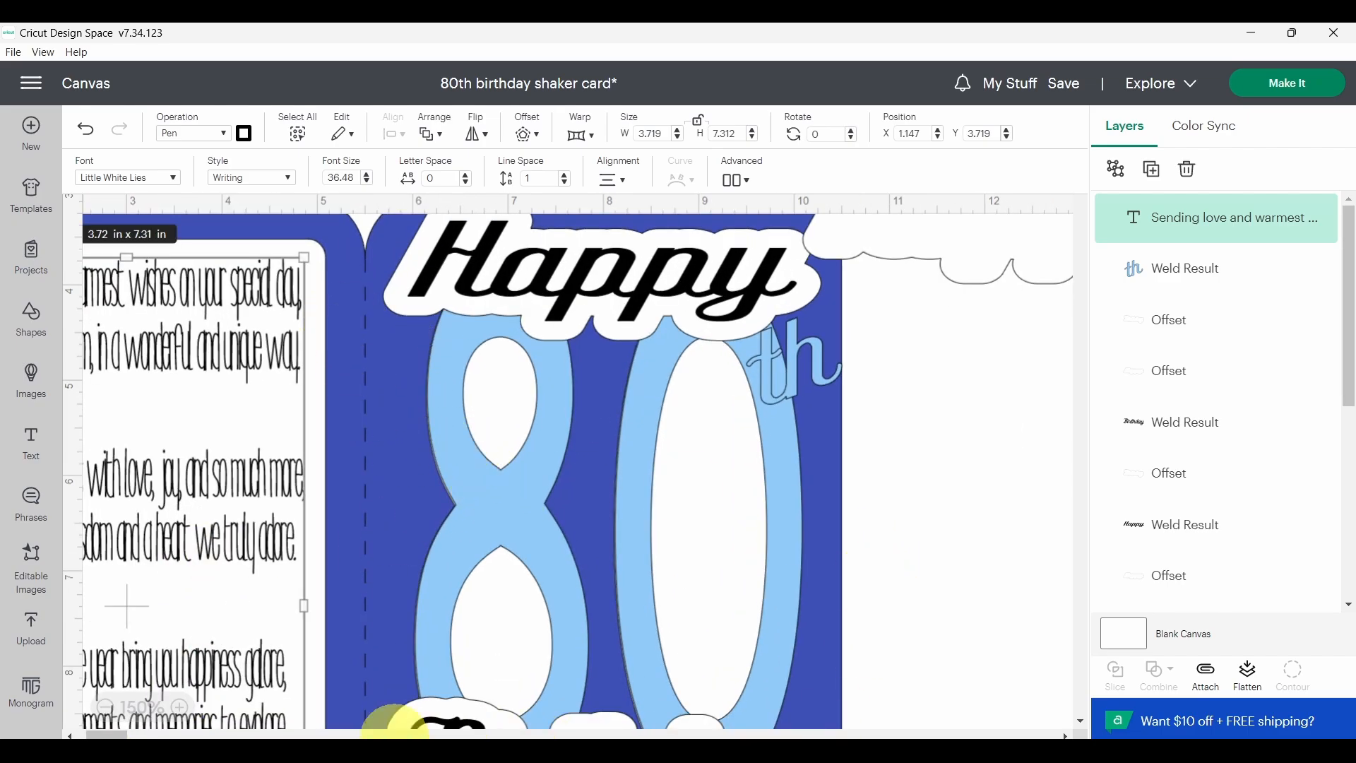
{"action": "left_click_drag", "start_coordinate": [95, 735], "coordinate": [76, 737]}
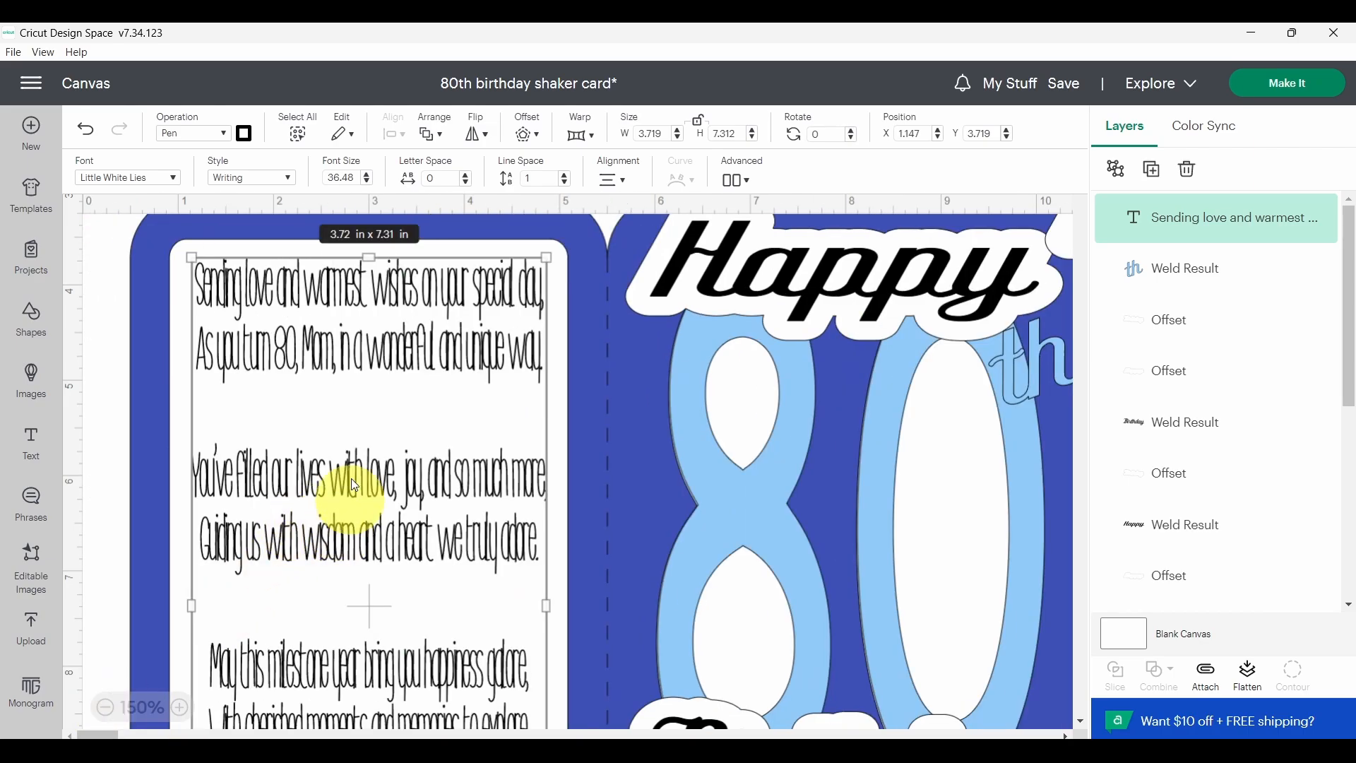
{"action": "left_click", "coordinate": [179, 186]}
{"action": "scroll", "coordinate": [348, 484], "scroll_direction": "up", "scroll_amount": 1}
{"action": "scroll", "coordinate": [332, 565], "scroll_direction": "down", "scroll_amount": 2}
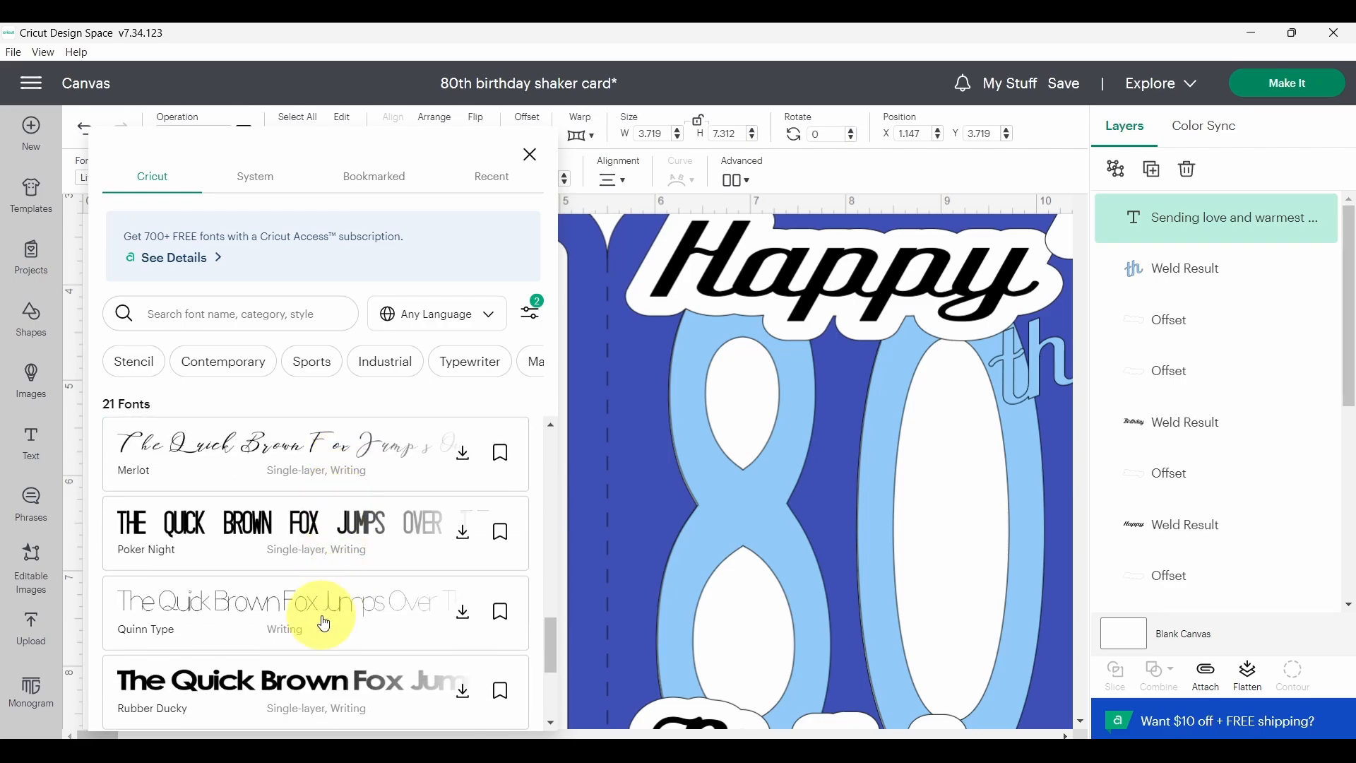
{"action": "left_click", "coordinate": [316, 628]}
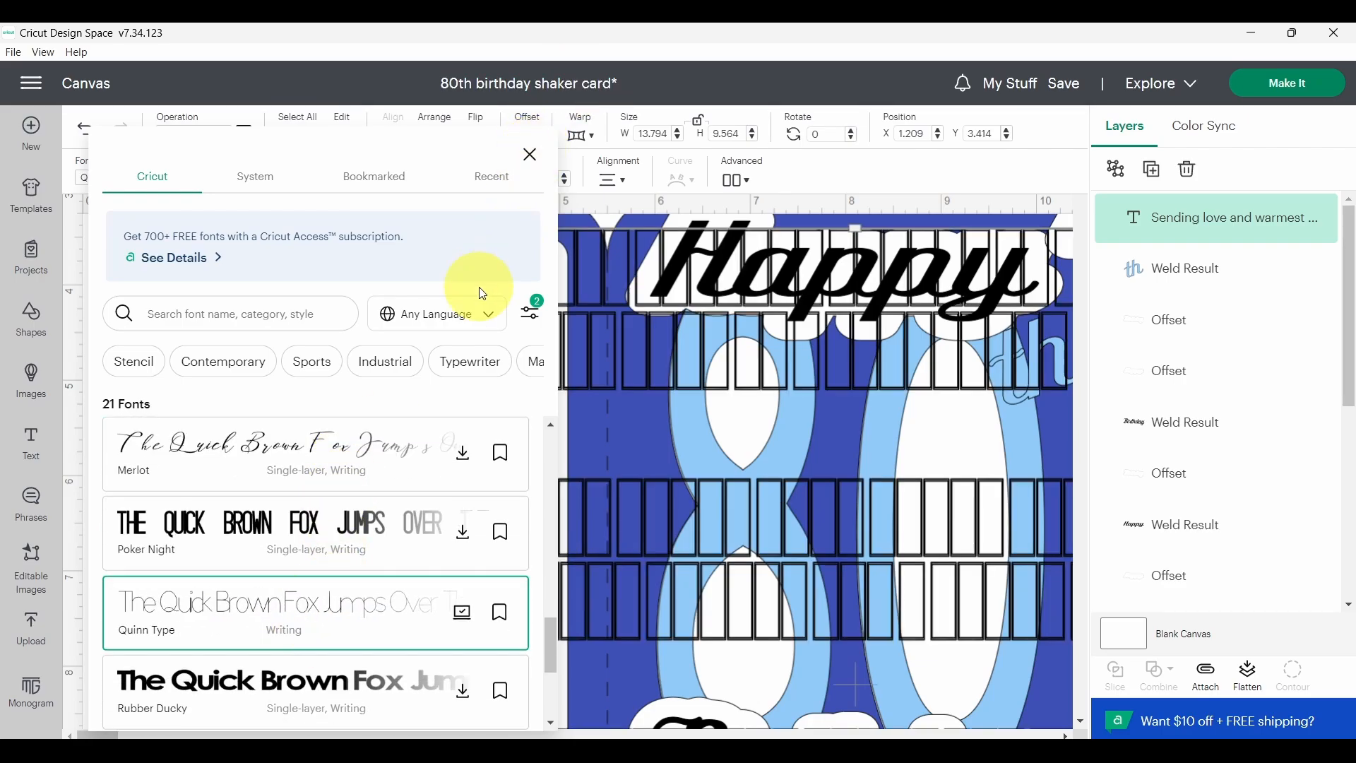
{"action": "left_click", "coordinate": [530, 154]}
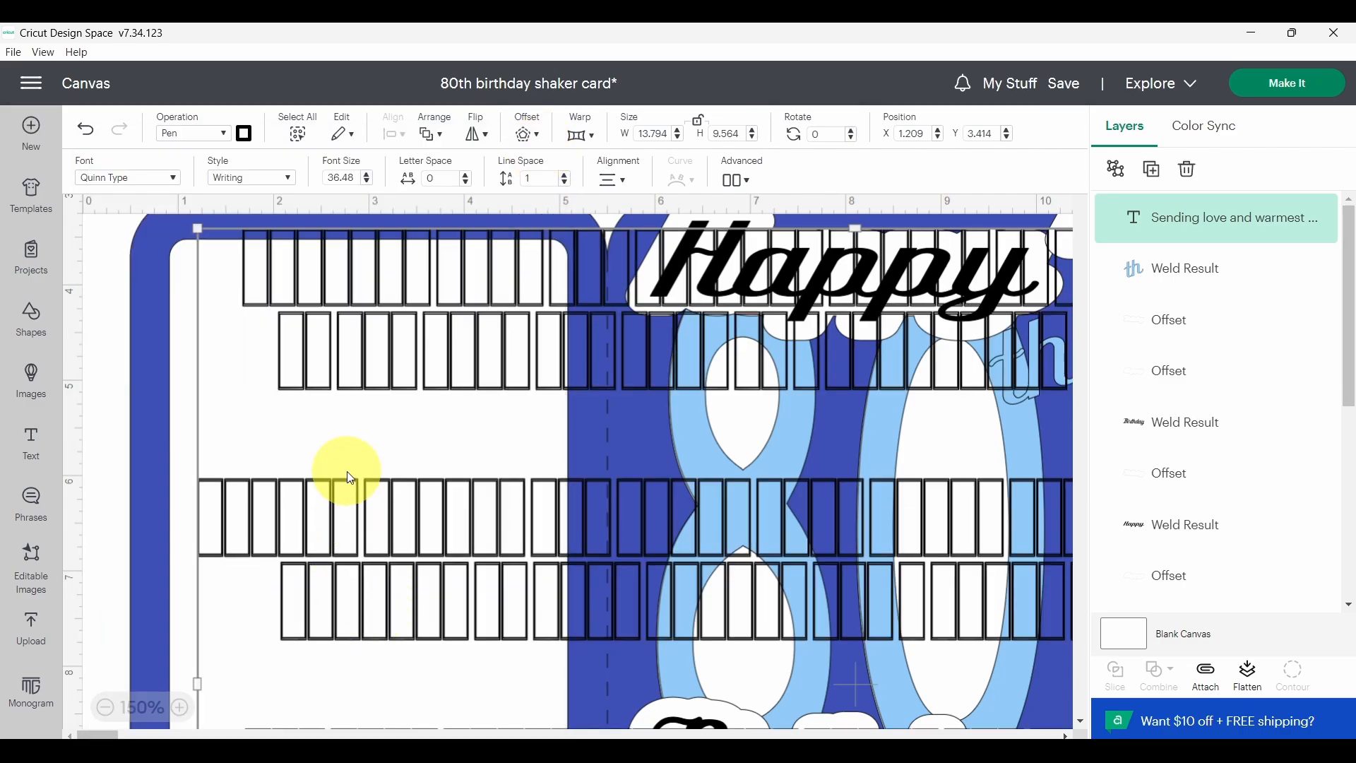
Step: Change the verse's font to Telegram Text
{"action": "left_click", "coordinate": [175, 180]}
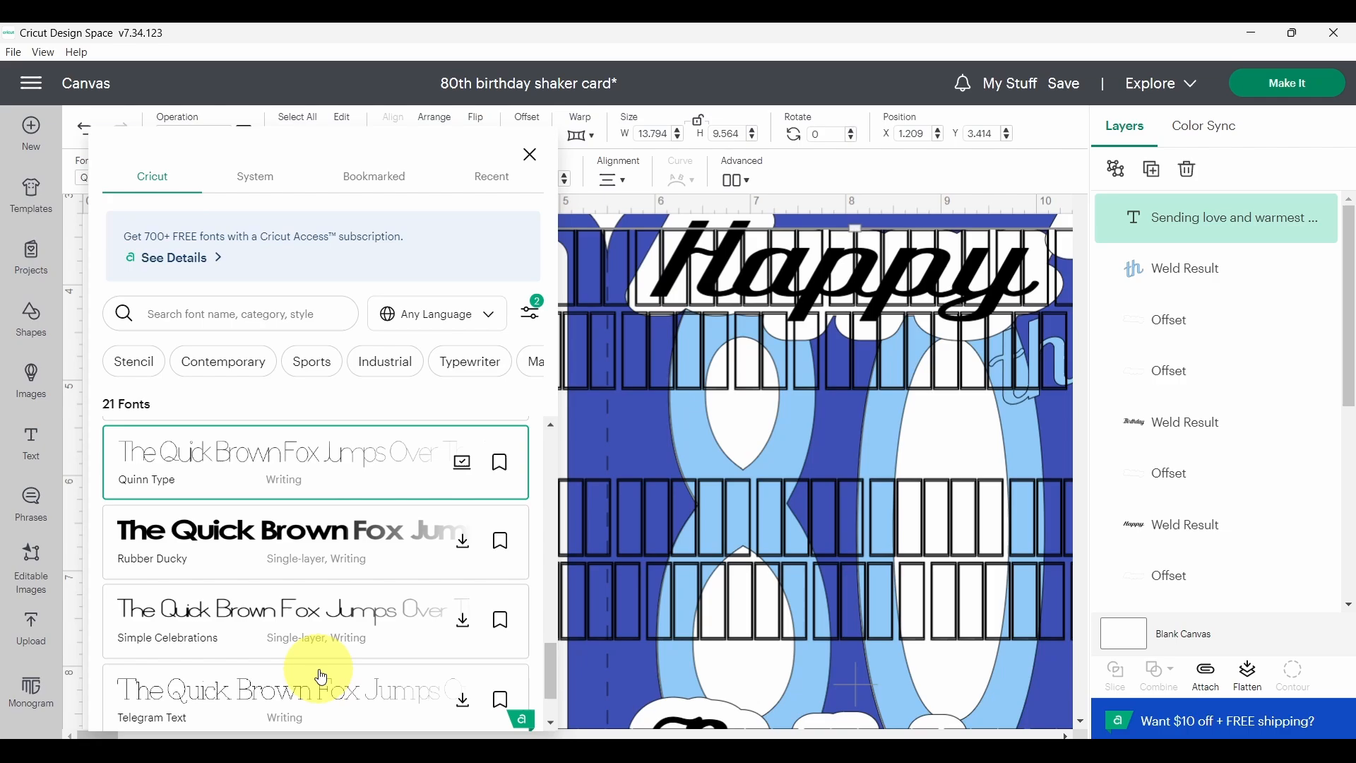
{"action": "left_click", "coordinate": [285, 715]}
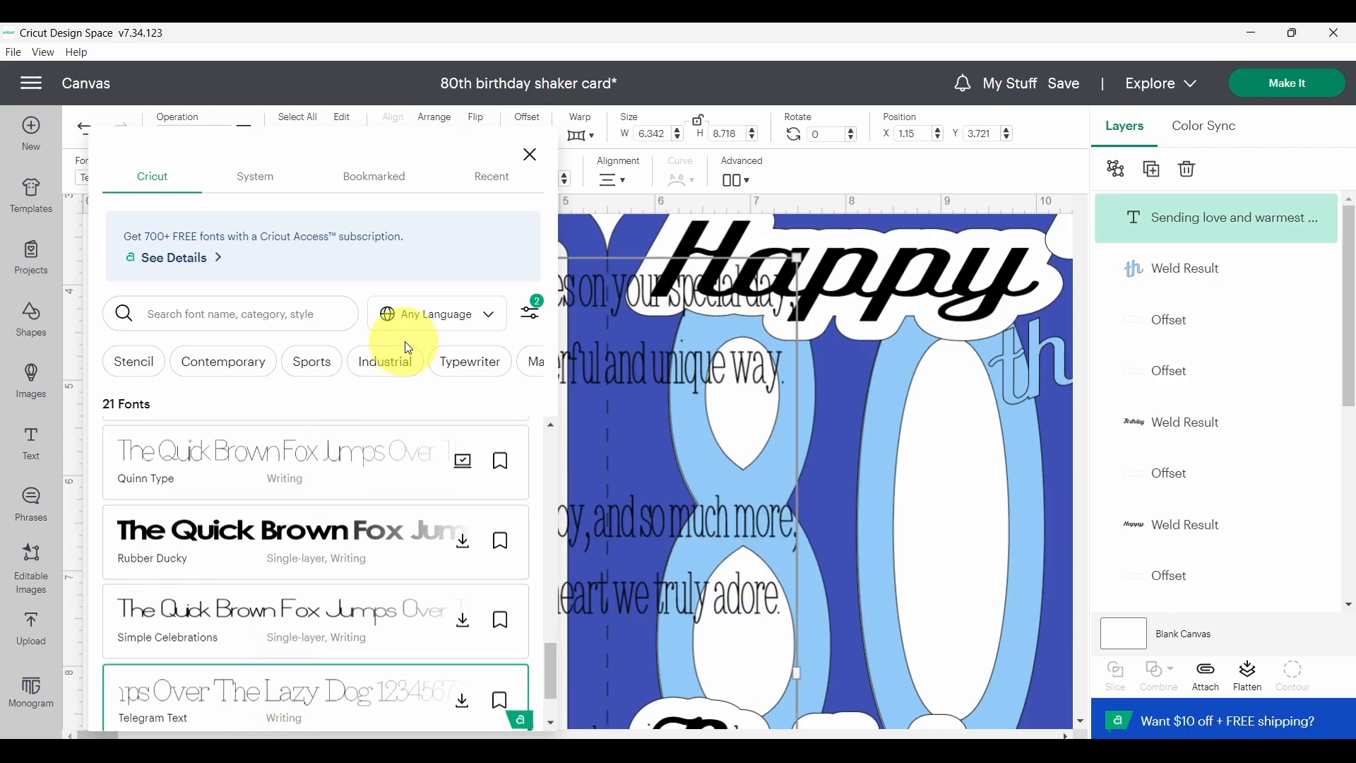
{"action": "left_click", "coordinate": [788, 250]}
{"action": "left_click", "coordinate": [511, 358]}
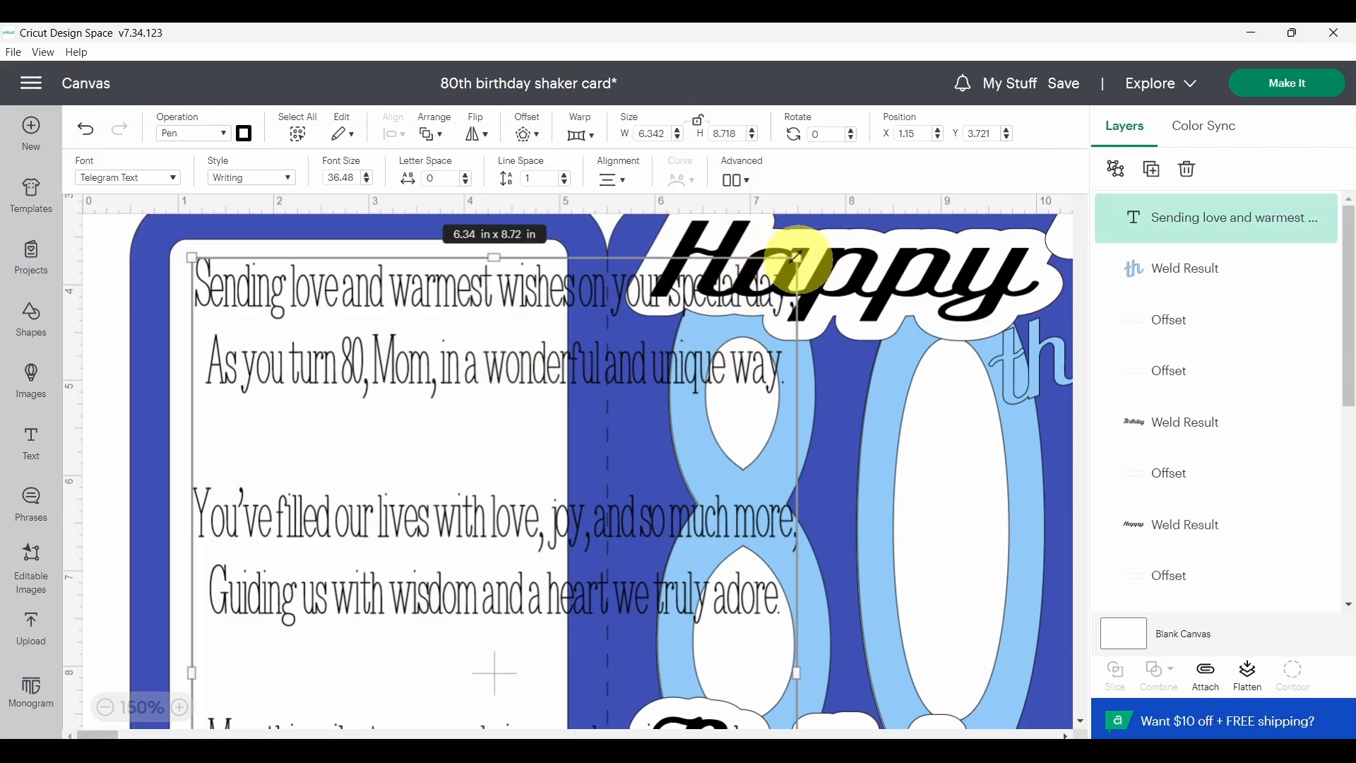
Step: Narrow the verse to about 3.71 x 8.69 in so its lines fit the width of the white inner panel
{"action": "left_click_drag", "start_coordinate": [797, 257], "coordinate": [546, 260]}
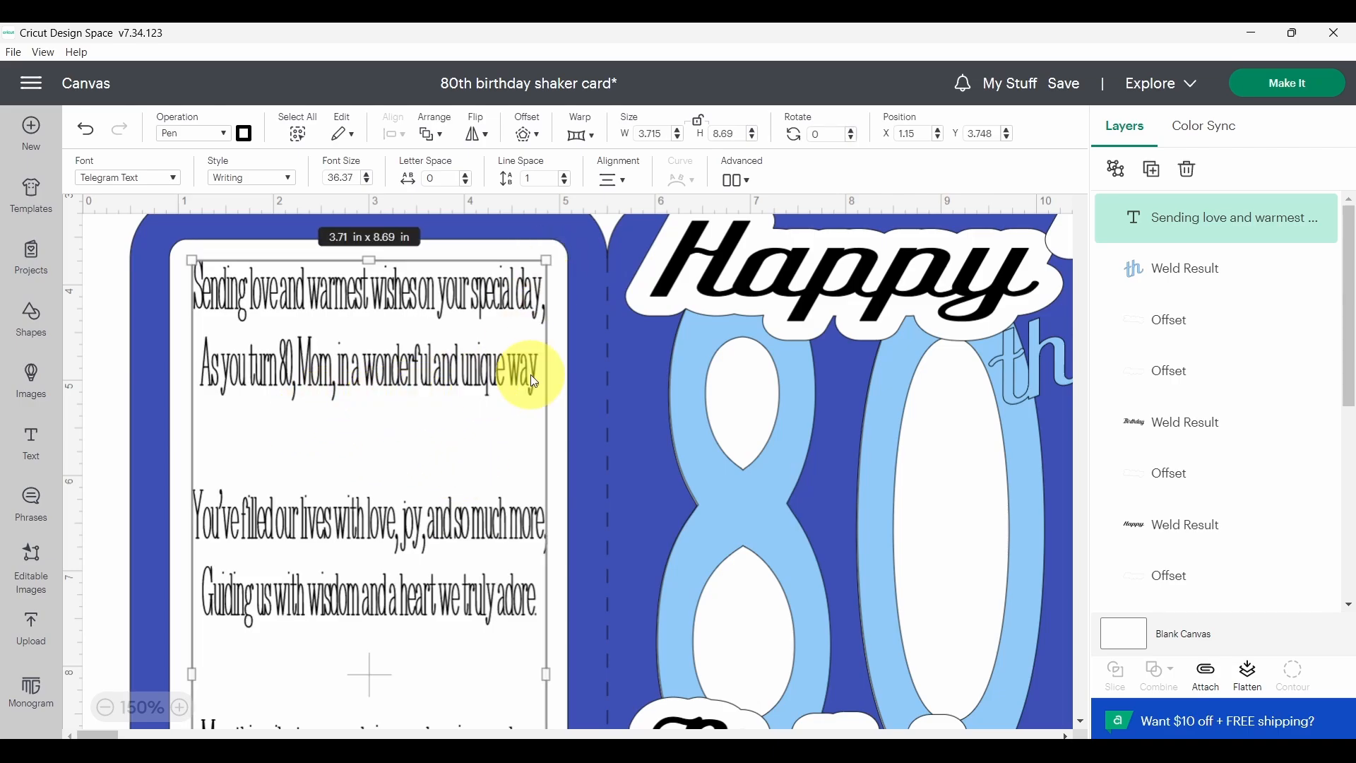
{"action": "scroll", "coordinate": [438, 452], "scroll_direction": "down", "scroll_amount": 3}
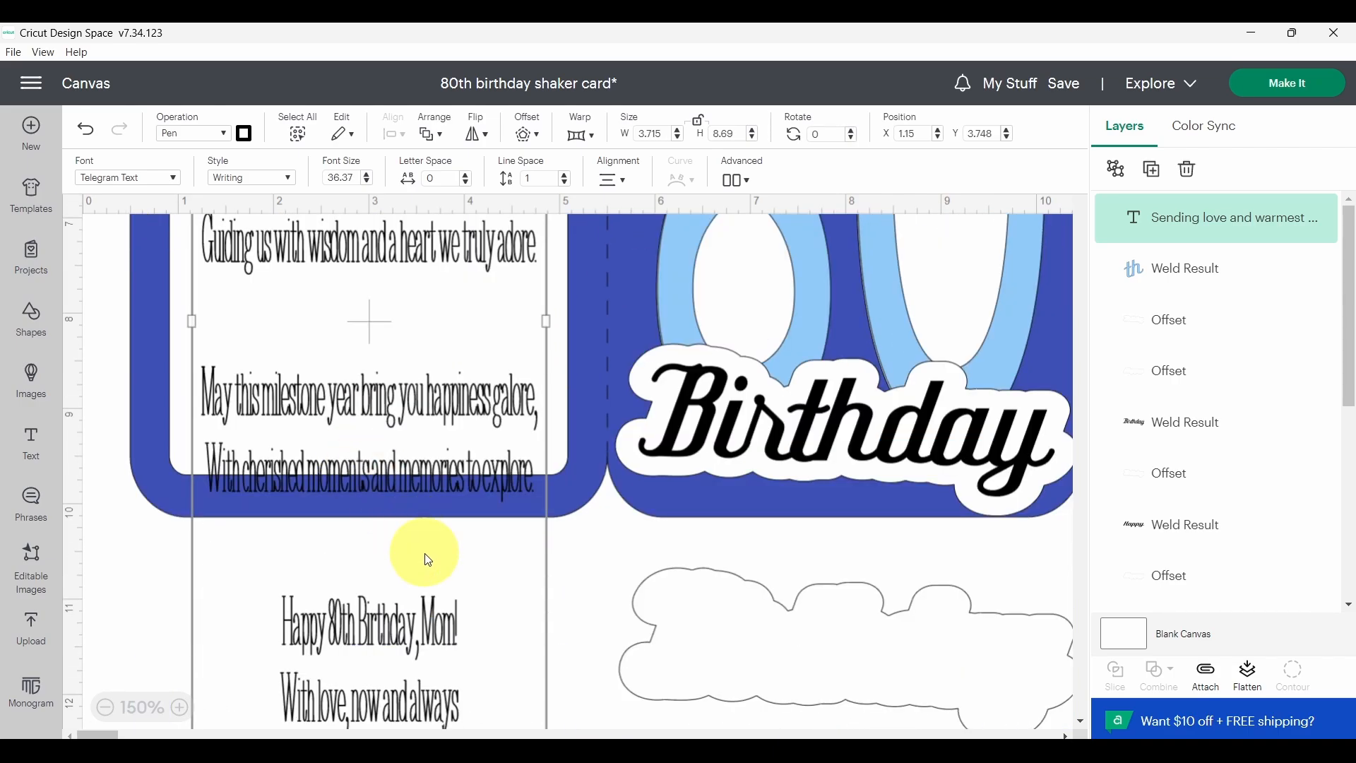
{"action": "scroll", "coordinate": [396, 565], "scroll_direction": "up", "scroll_amount": 4}
Step: Remove the blank lines between the verse's stanzas and before "Happy 80th Birthday, Mom!"
{"action": "double_click", "coordinate": [365, 580]}
{"action": "scroll", "coordinate": [409, 575], "scroll_direction": "down", "scroll_amount": 3}
{"action": "scroll", "coordinate": [448, 569], "scroll_direction": "up", "scroll_amount": 3}
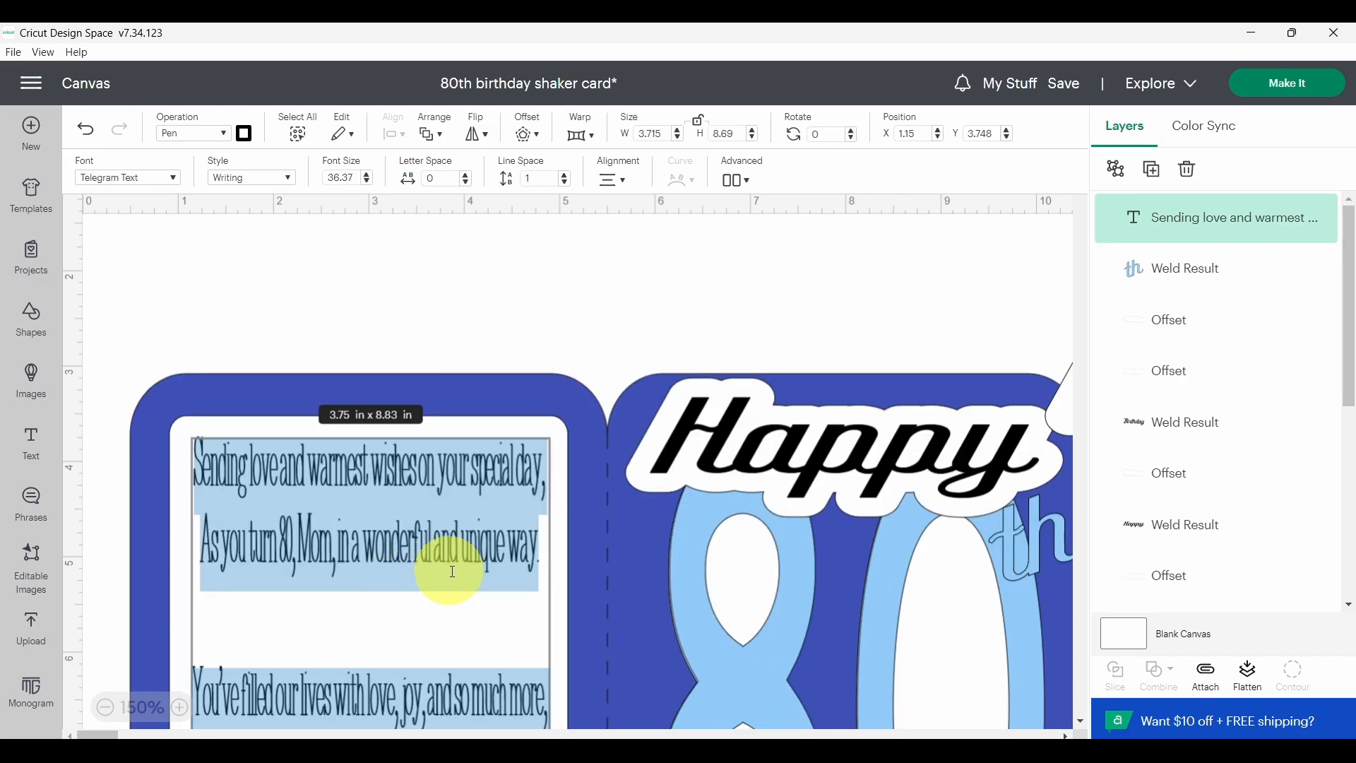
{"action": "left_click", "coordinate": [540, 562]}
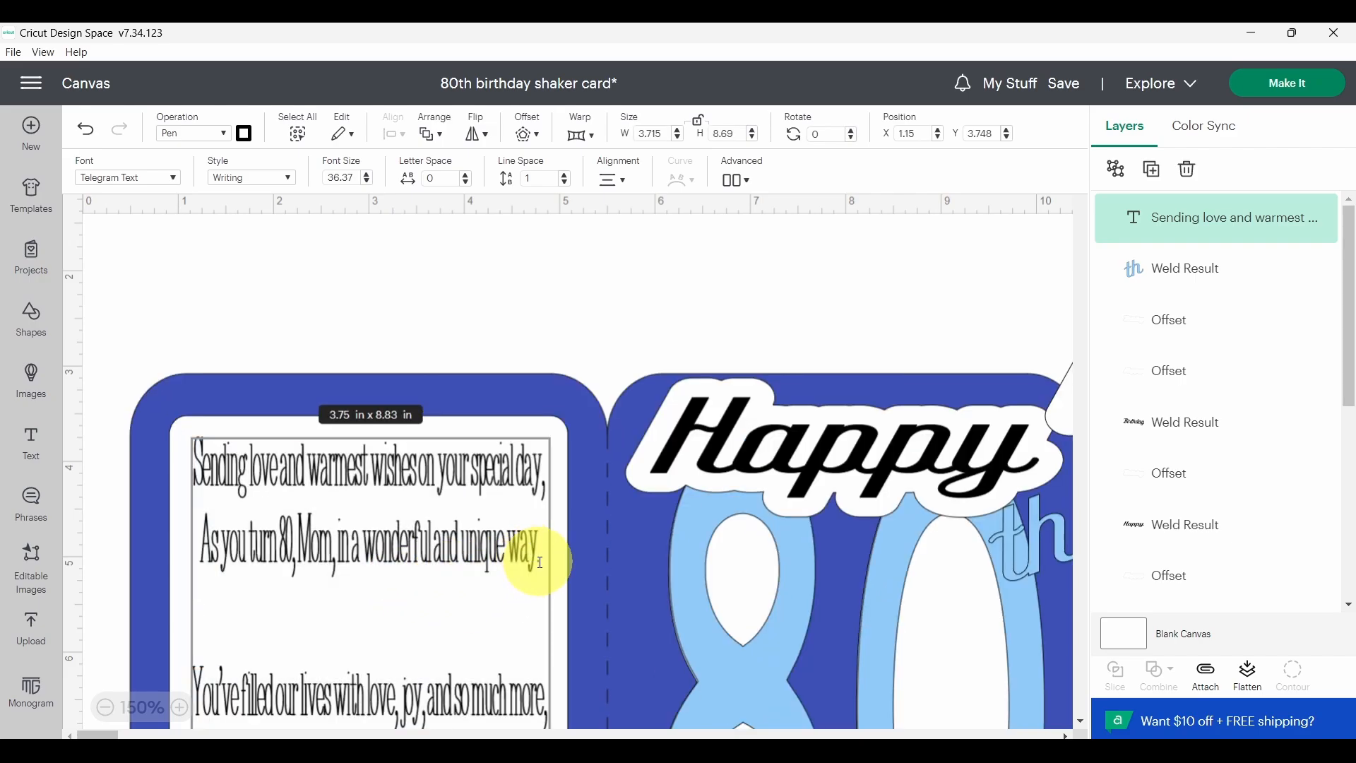
{"action": "key", "text": "Delete"}
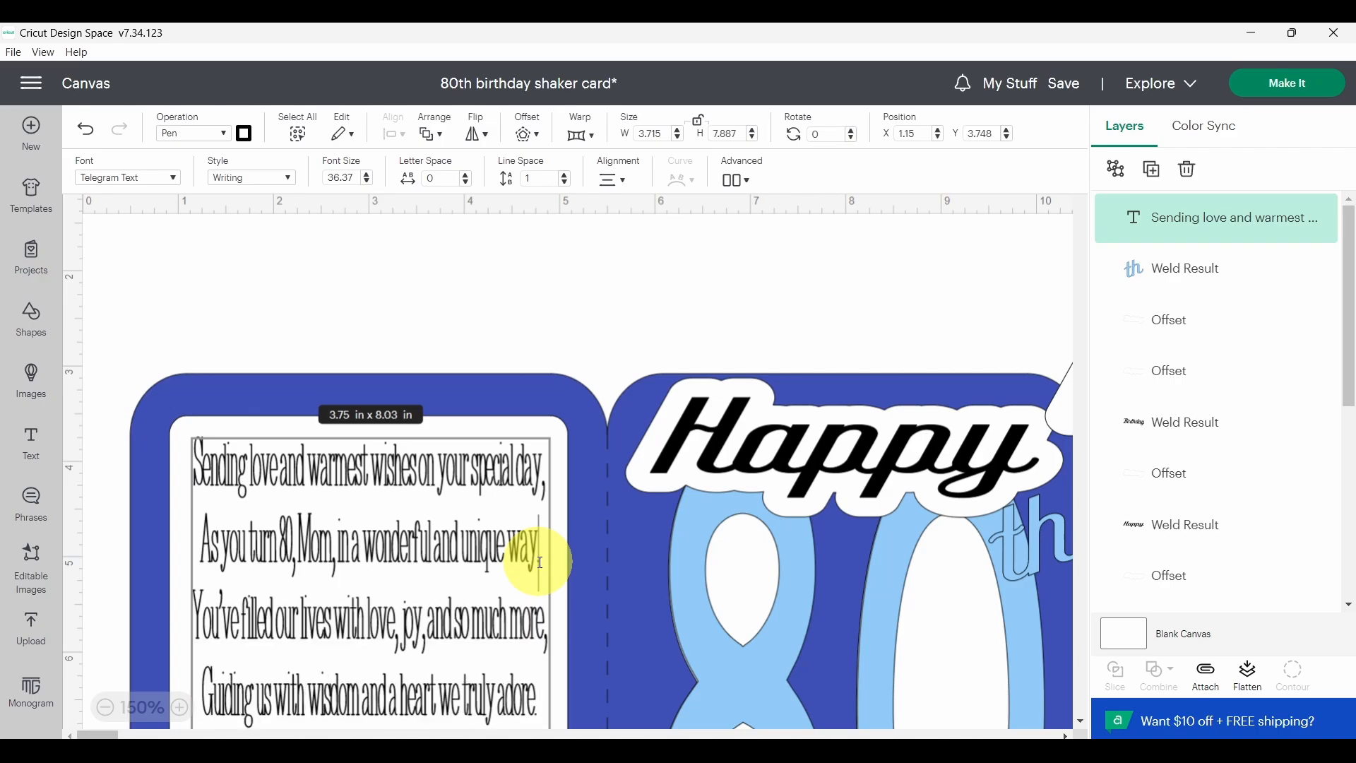
{"action": "scroll", "coordinate": [533, 558], "scroll_direction": "down", "scroll_amount": 2}
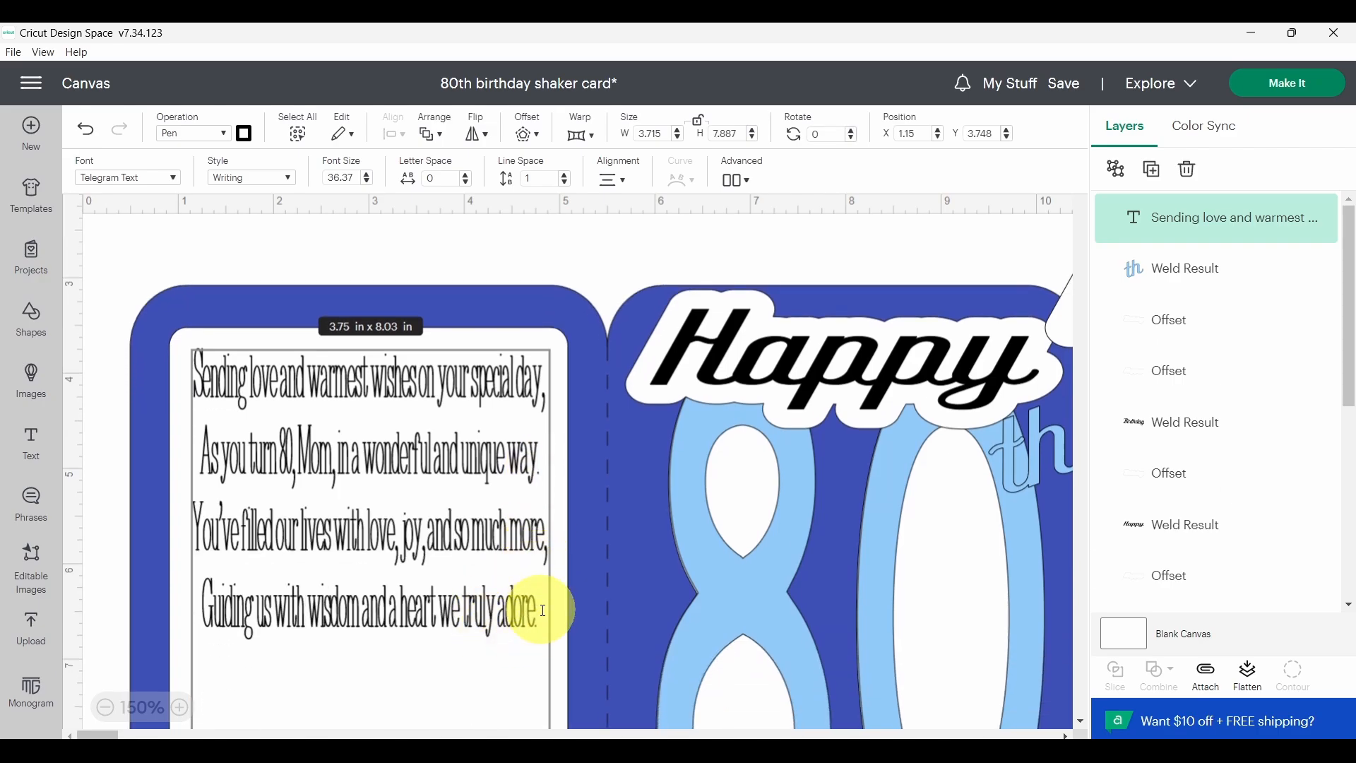
{"action": "key", "text": "Delete"}
{"action": "scroll", "coordinate": [526, 611], "scroll_direction": "down", "scroll_amount": 6}
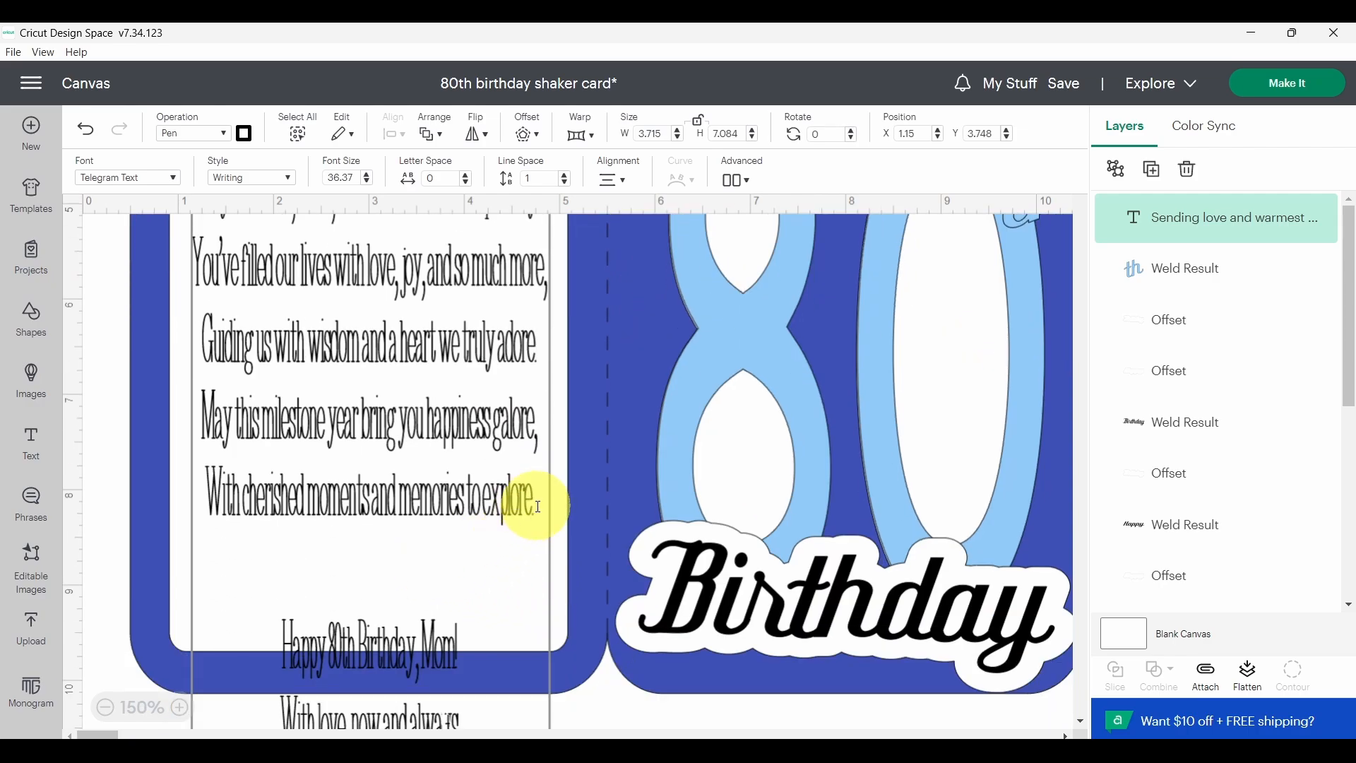
{"action": "key", "text": "Delete"}
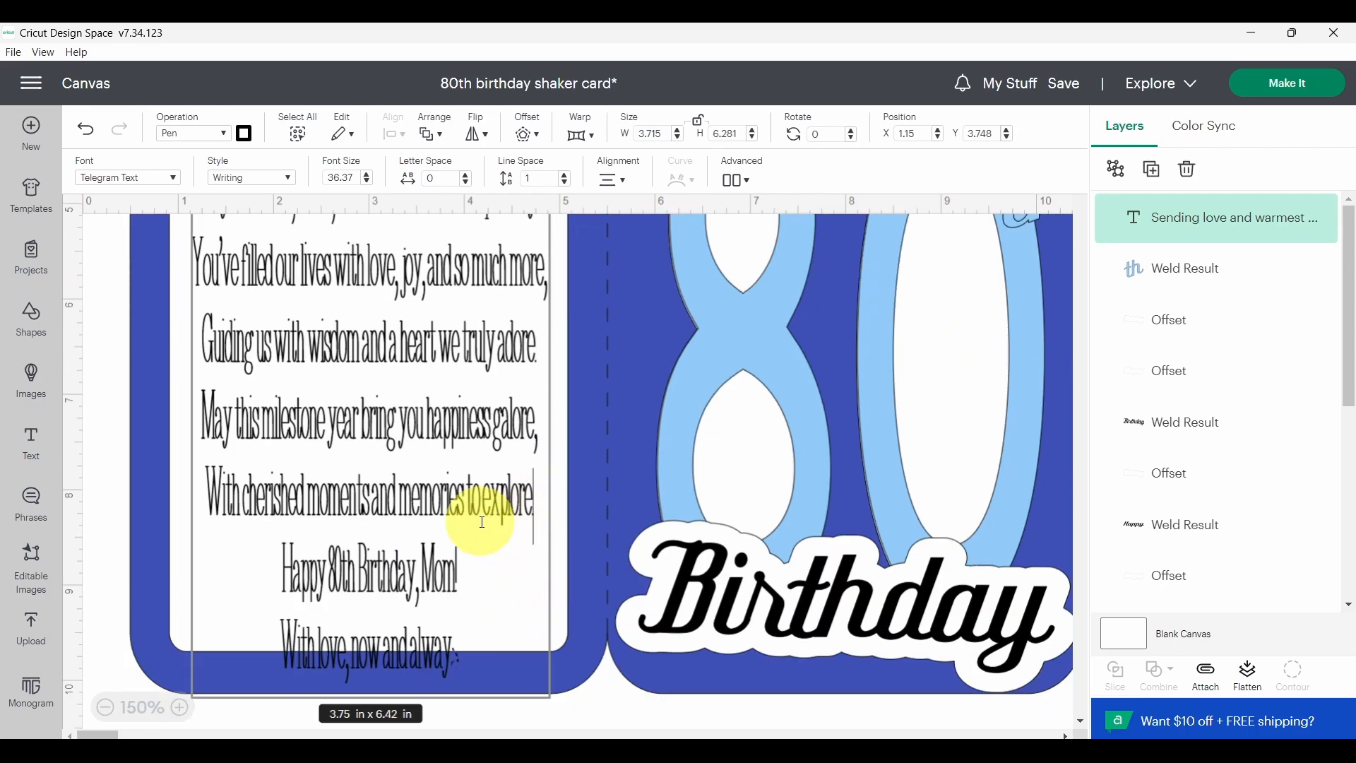
{"action": "scroll", "coordinate": [487, 516], "scroll_direction": "down", "scroll_amount": 4}
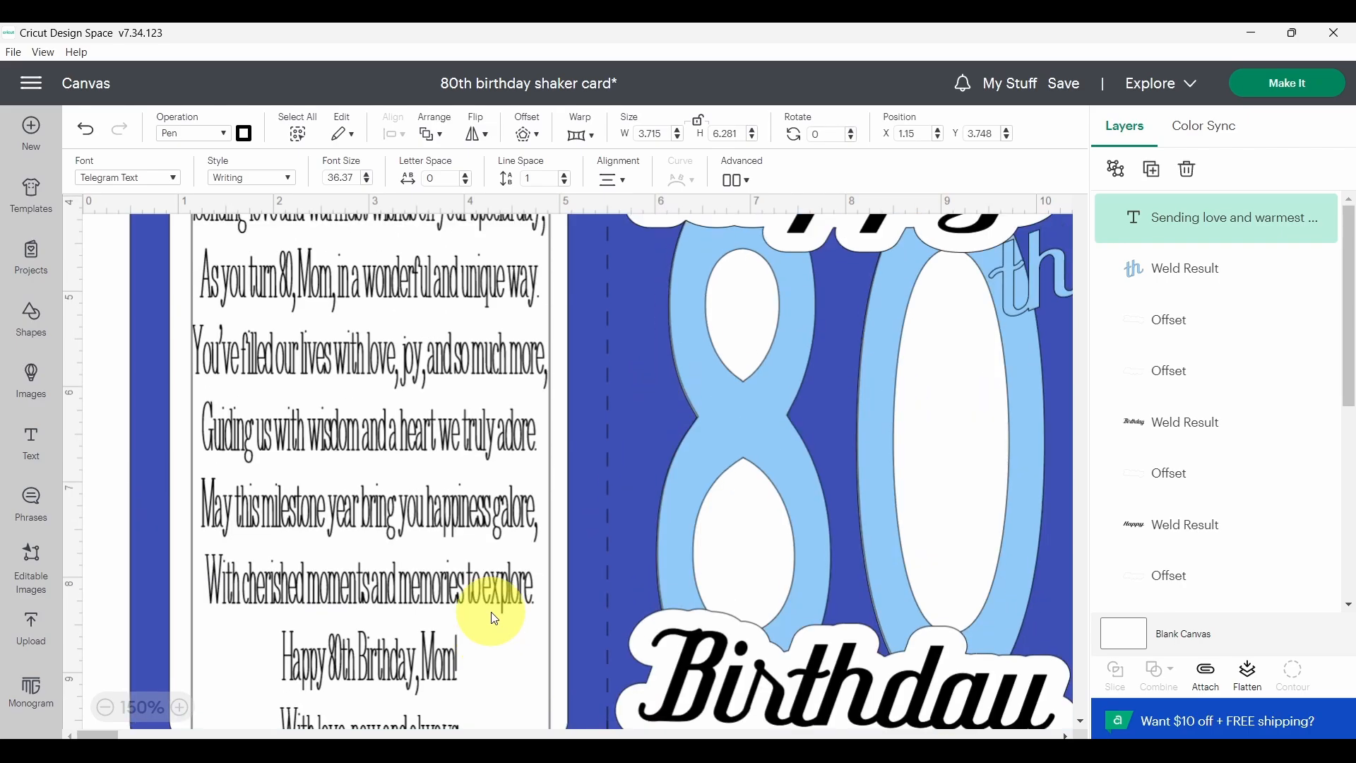
Step: Try the Quinn Type font on the verse again and browse the other free writing fonts
{"action": "scroll", "coordinate": [491, 611], "scroll_direction": "up", "scroll_amount": 6}
{"action": "left_click", "coordinate": [174, 187]}
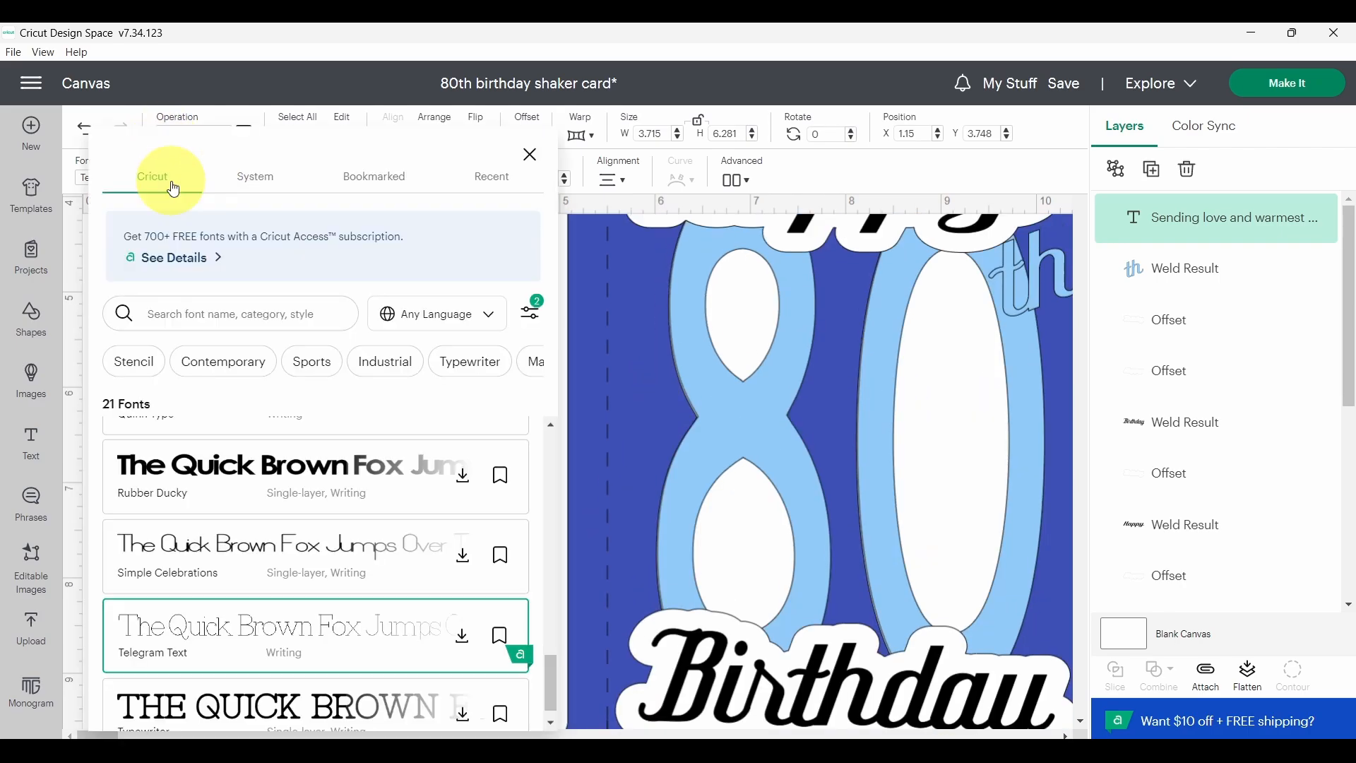
{"action": "scroll", "coordinate": [300, 527], "scroll_direction": "down", "scroll_amount": 1}
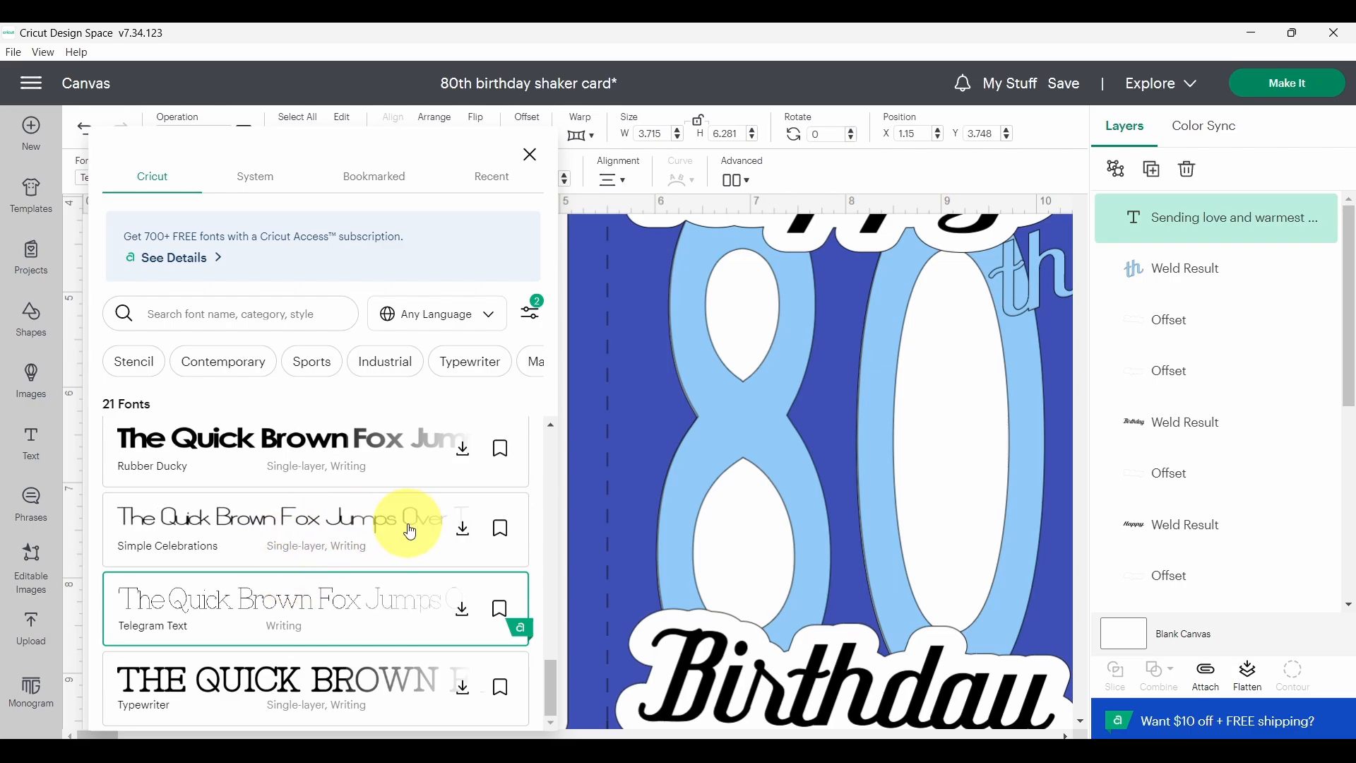
{"action": "scroll", "coordinate": [403, 526], "scroll_direction": "up", "scroll_amount": 2}
{"action": "left_click", "coordinate": [323, 541]}
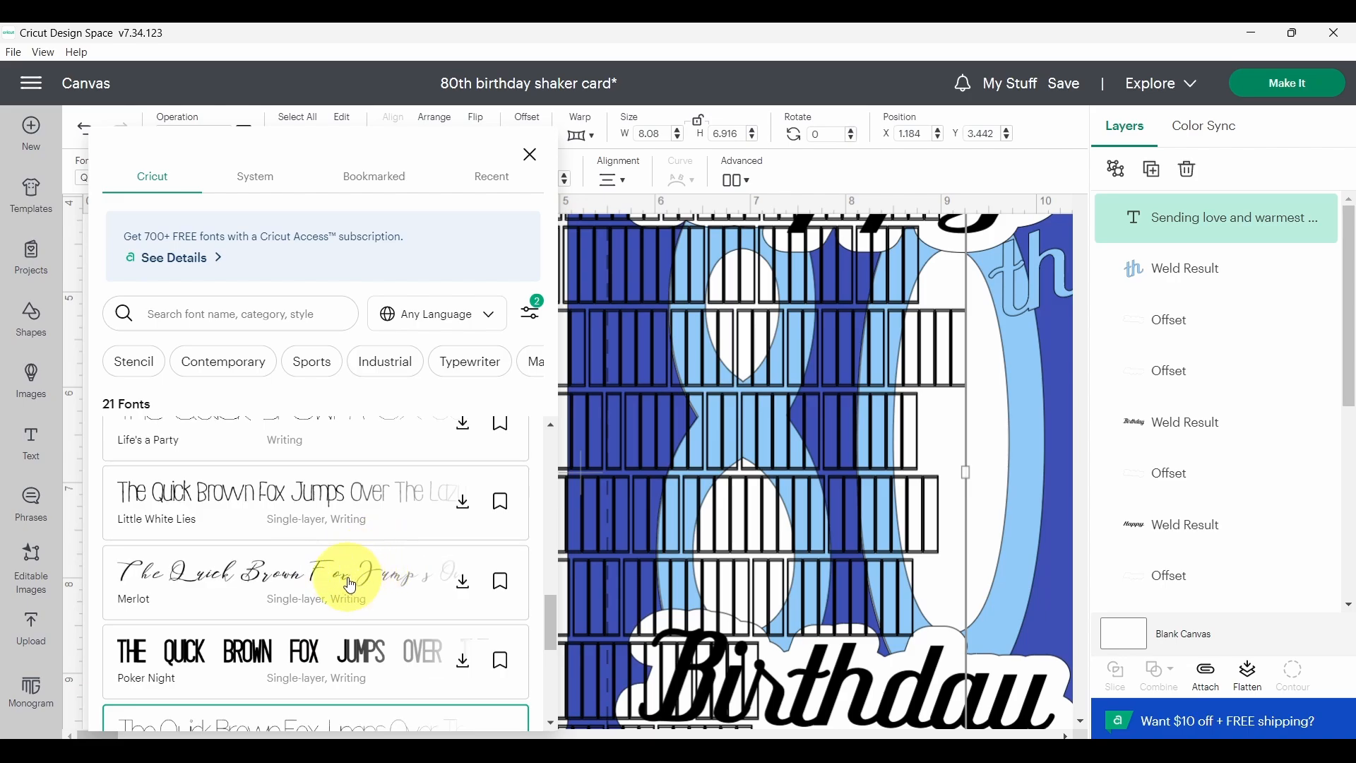
{"action": "scroll", "coordinate": [346, 566], "scroll_direction": "up", "scroll_amount": 2}
{"action": "scroll", "coordinate": [356, 528], "scroll_direction": "up", "scroll_amount": 8}
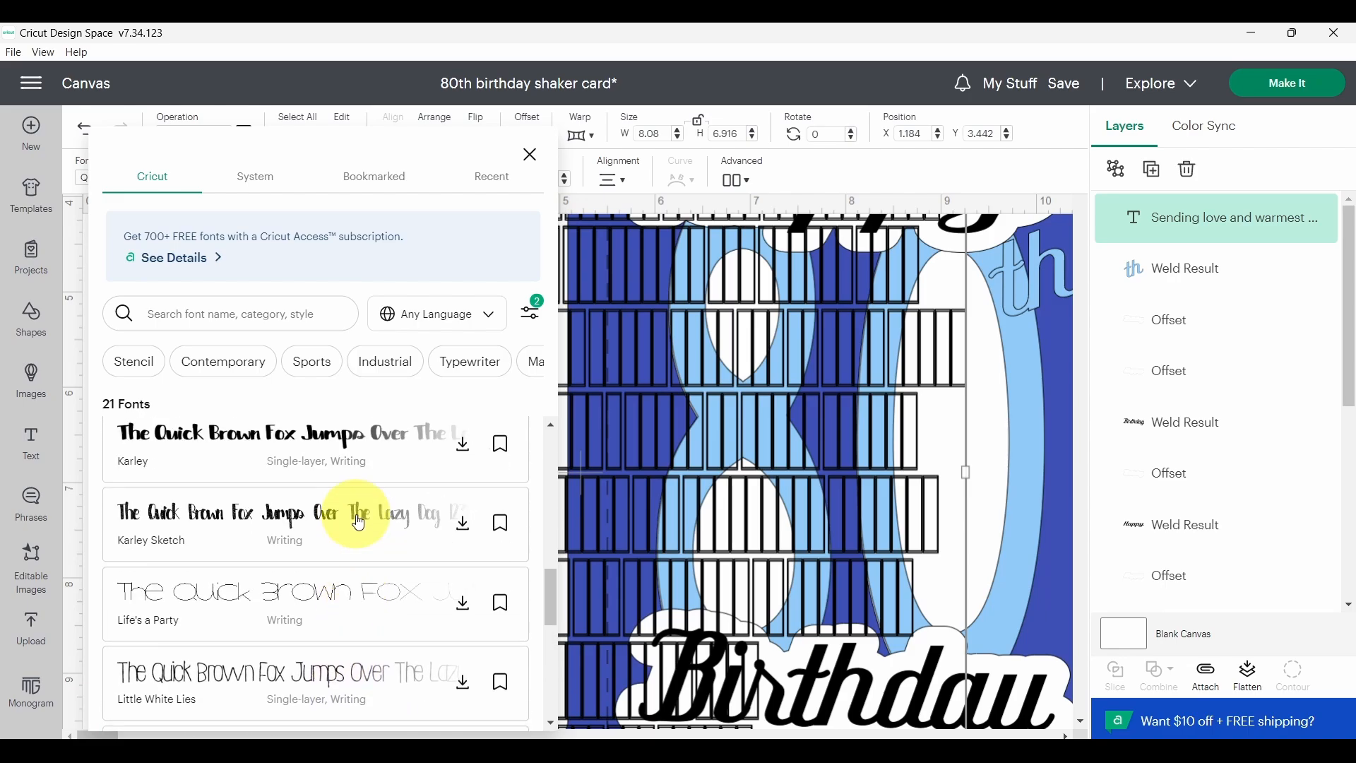
{"action": "scroll", "coordinate": [358, 537], "scroll_direction": "up", "scroll_amount": 10}
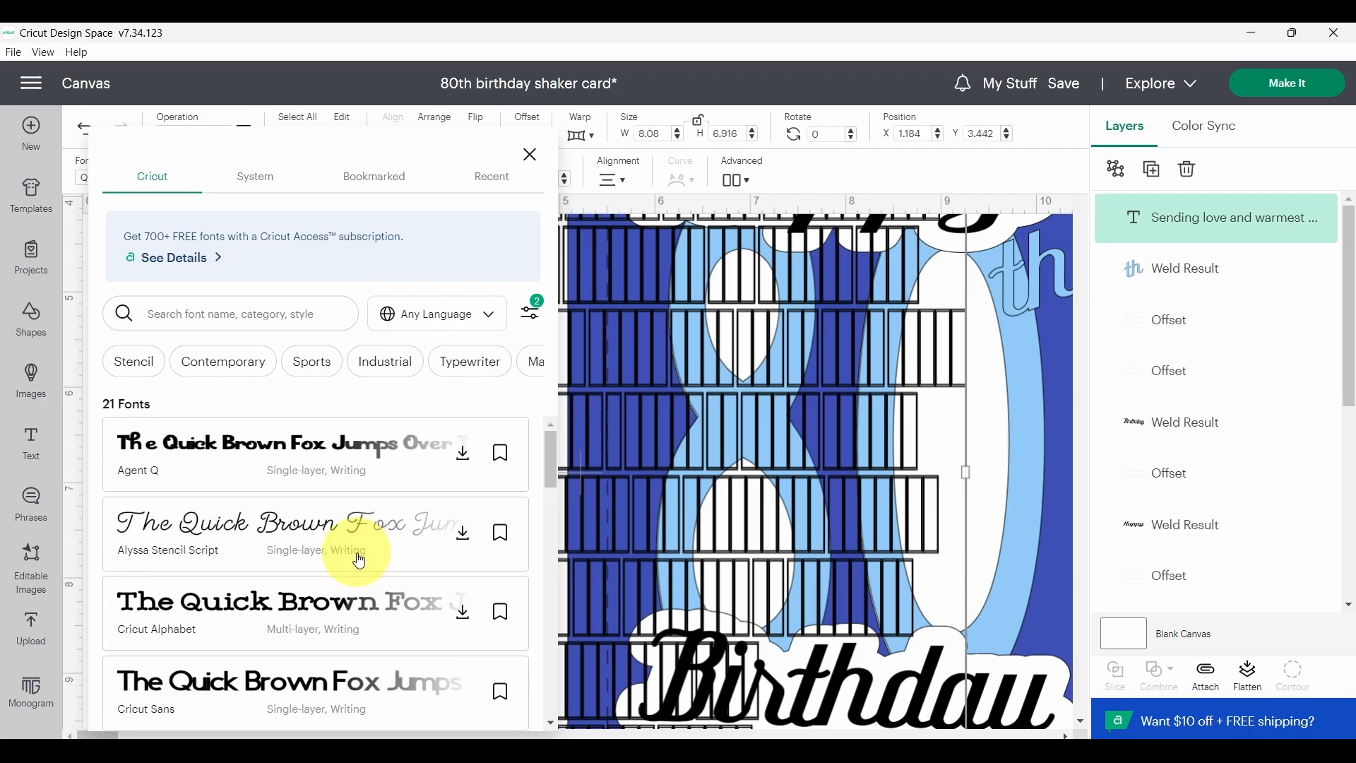
Step: Clear the font filters and reapply the Writing and Free filters
{"action": "left_click", "coordinate": [530, 317]}
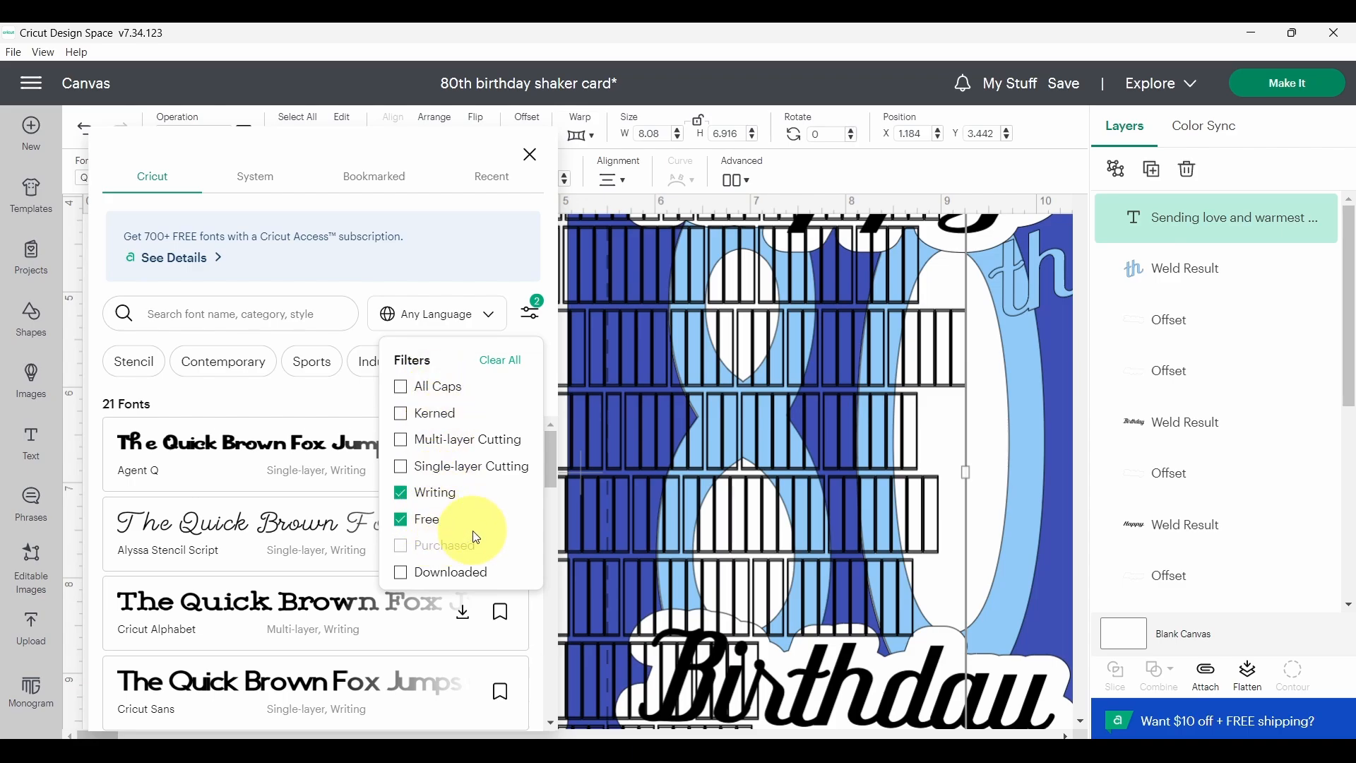
{"action": "left_click", "coordinate": [500, 360]}
{"action": "left_click", "coordinate": [400, 492]}
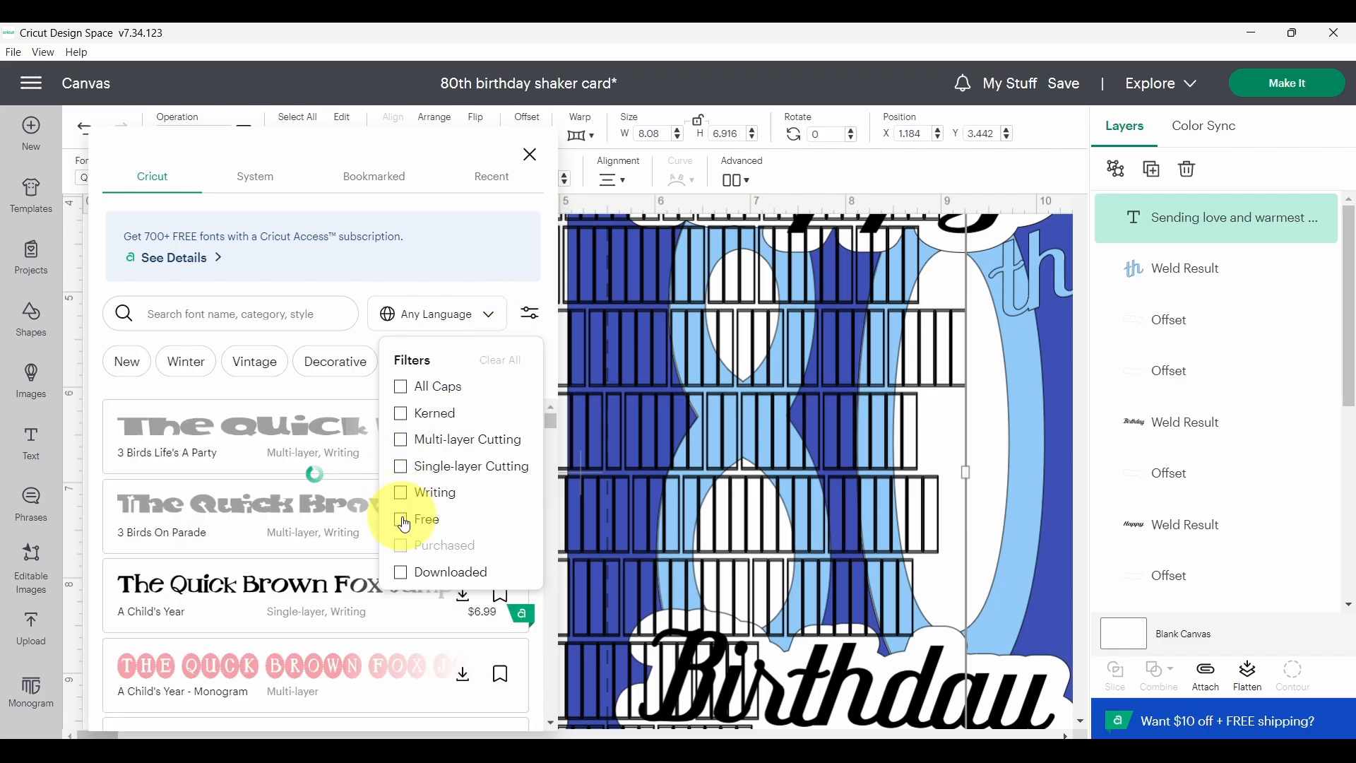
{"action": "left_click", "coordinate": [403, 527]}
{"action": "left_click", "coordinate": [413, 503]}
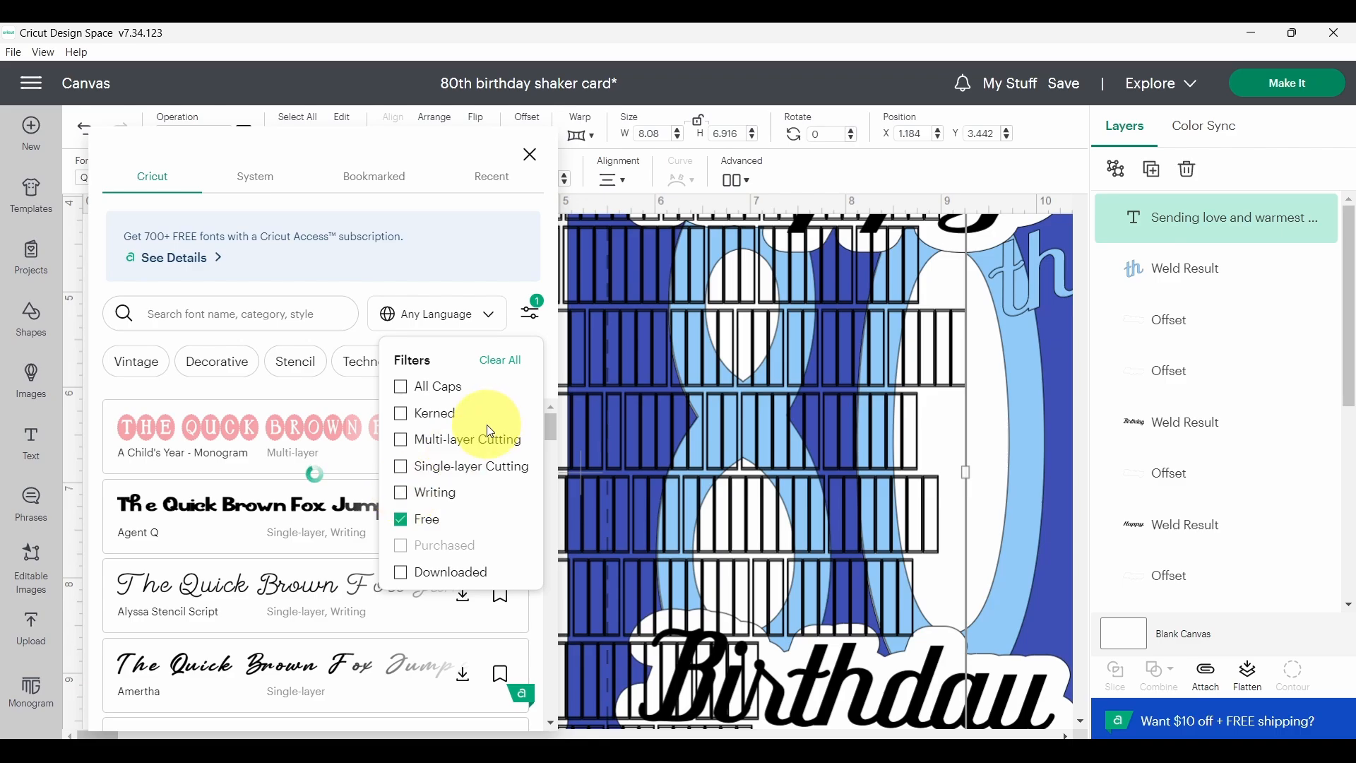
{"action": "left_click", "coordinate": [401, 493]}
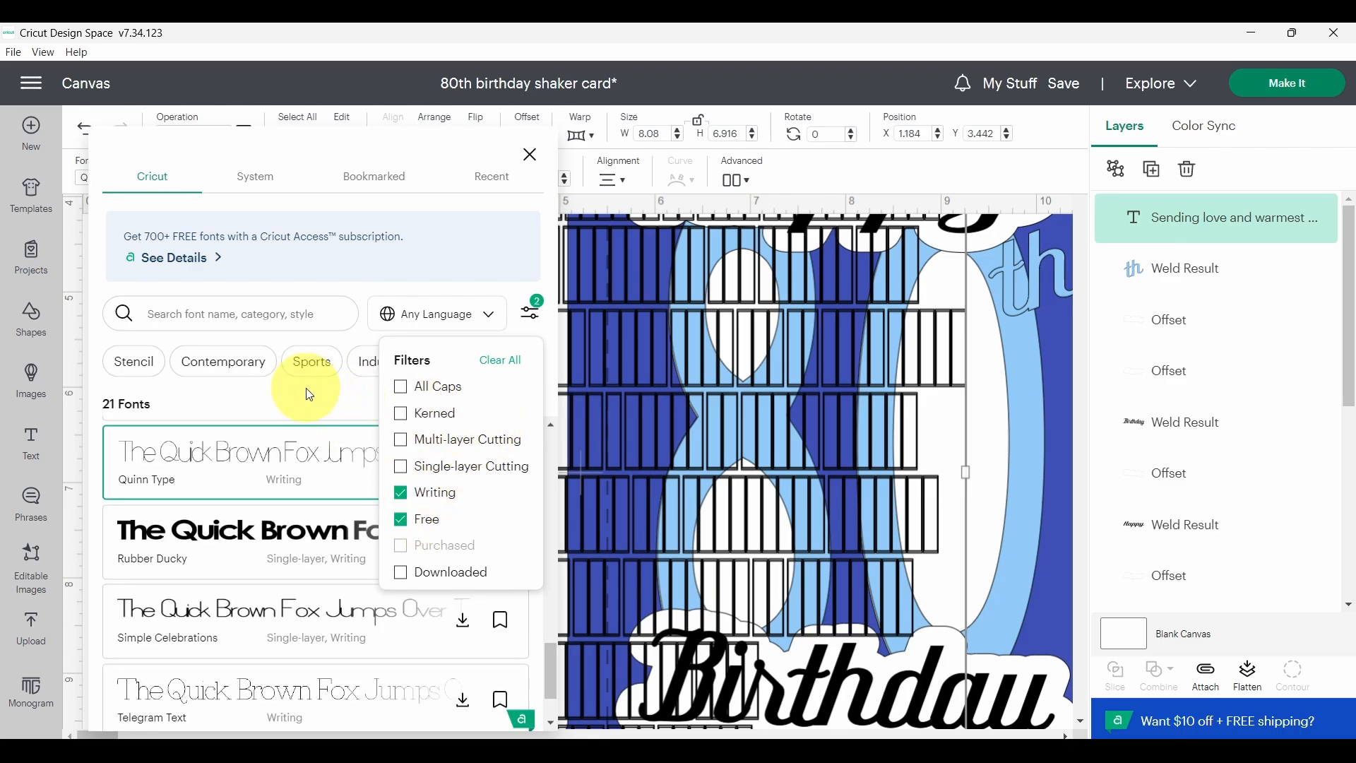
{"action": "left_click", "coordinate": [309, 394]}
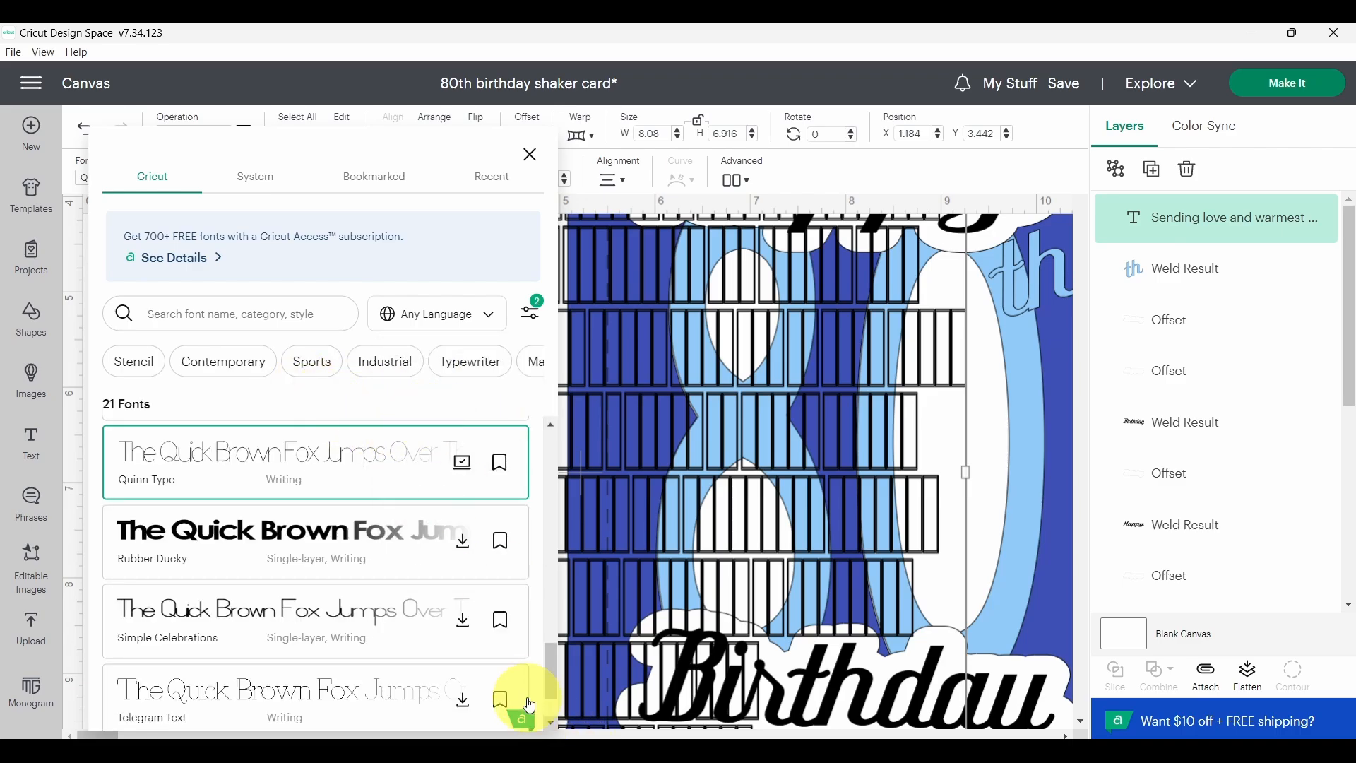
Step: Try the Alyssa Stencil Script font on the verse and view it on the inner panel
{"action": "left_click_drag", "start_coordinate": [558, 676], "coordinate": [553, 390]}
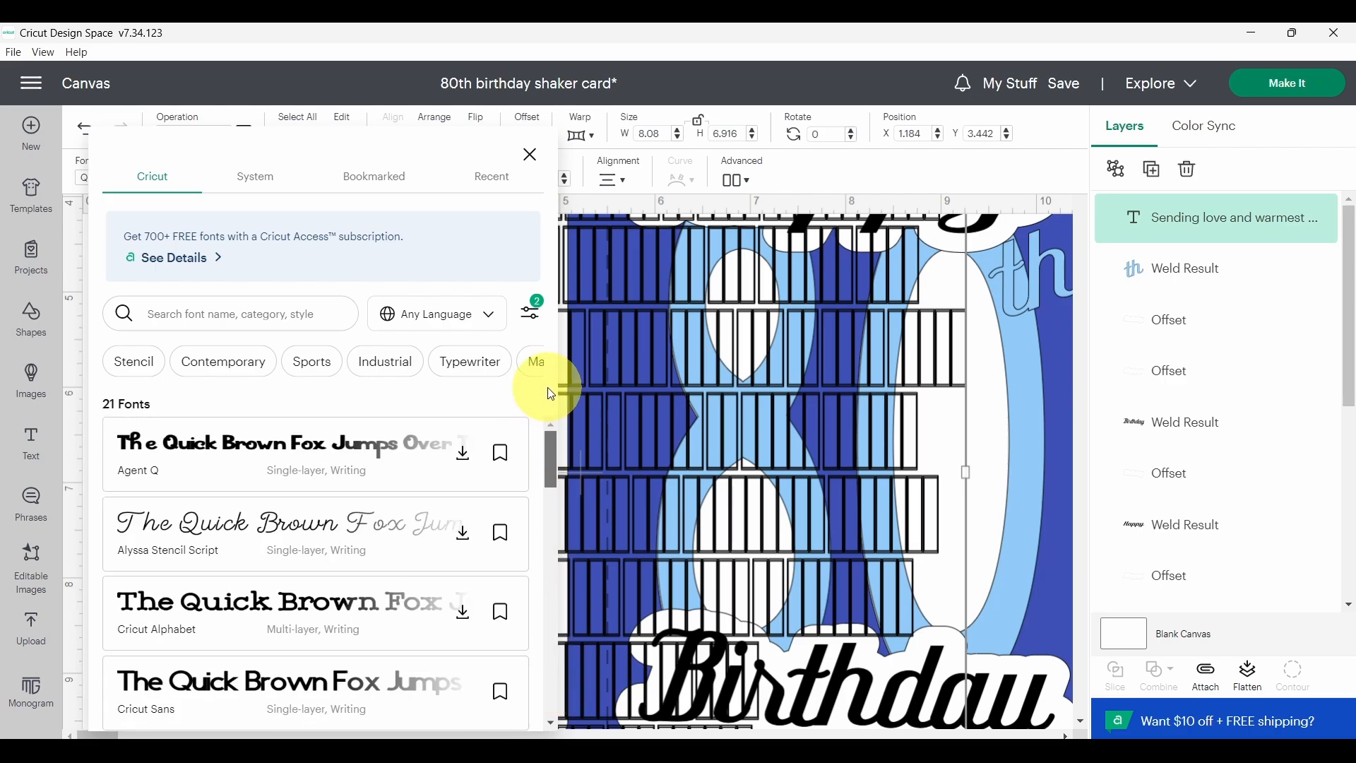
{"action": "left_click", "coordinate": [317, 522]}
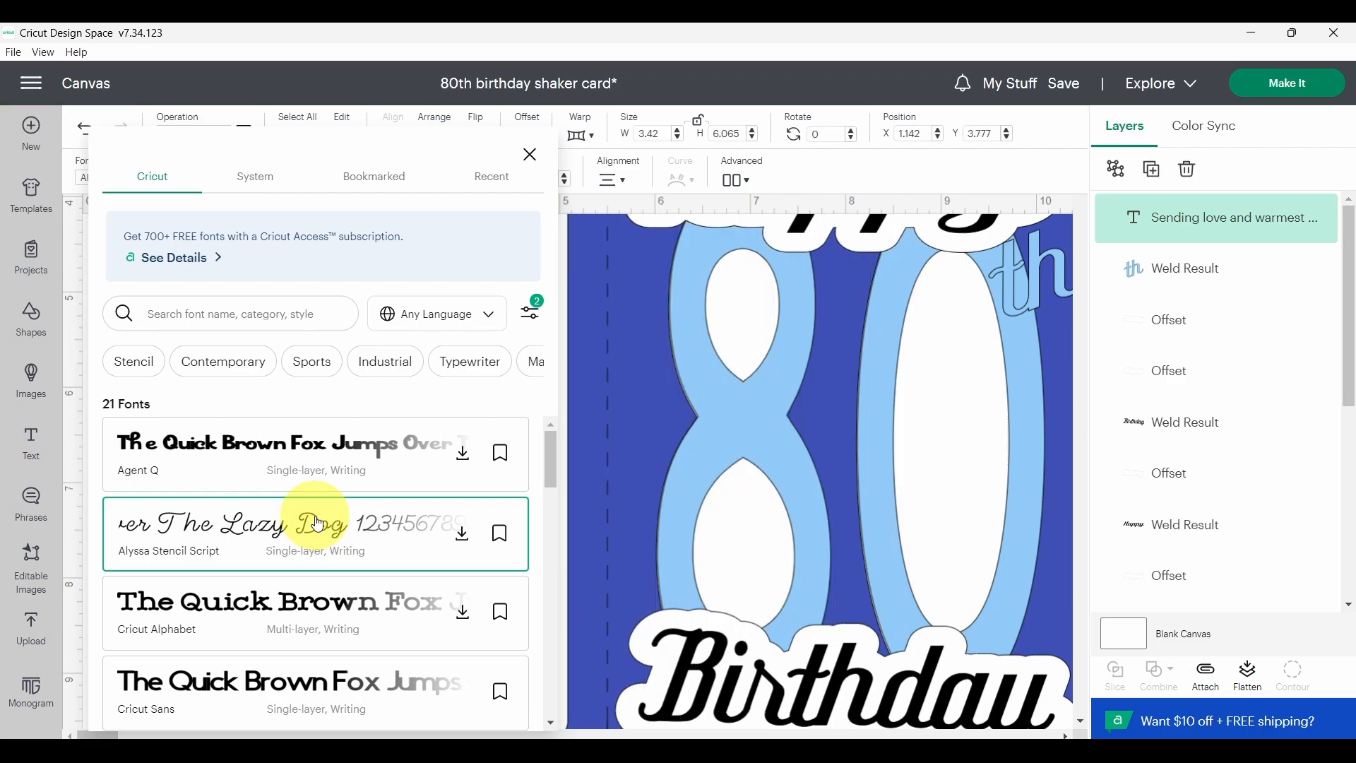
{"action": "left_click", "coordinate": [619, 400]}
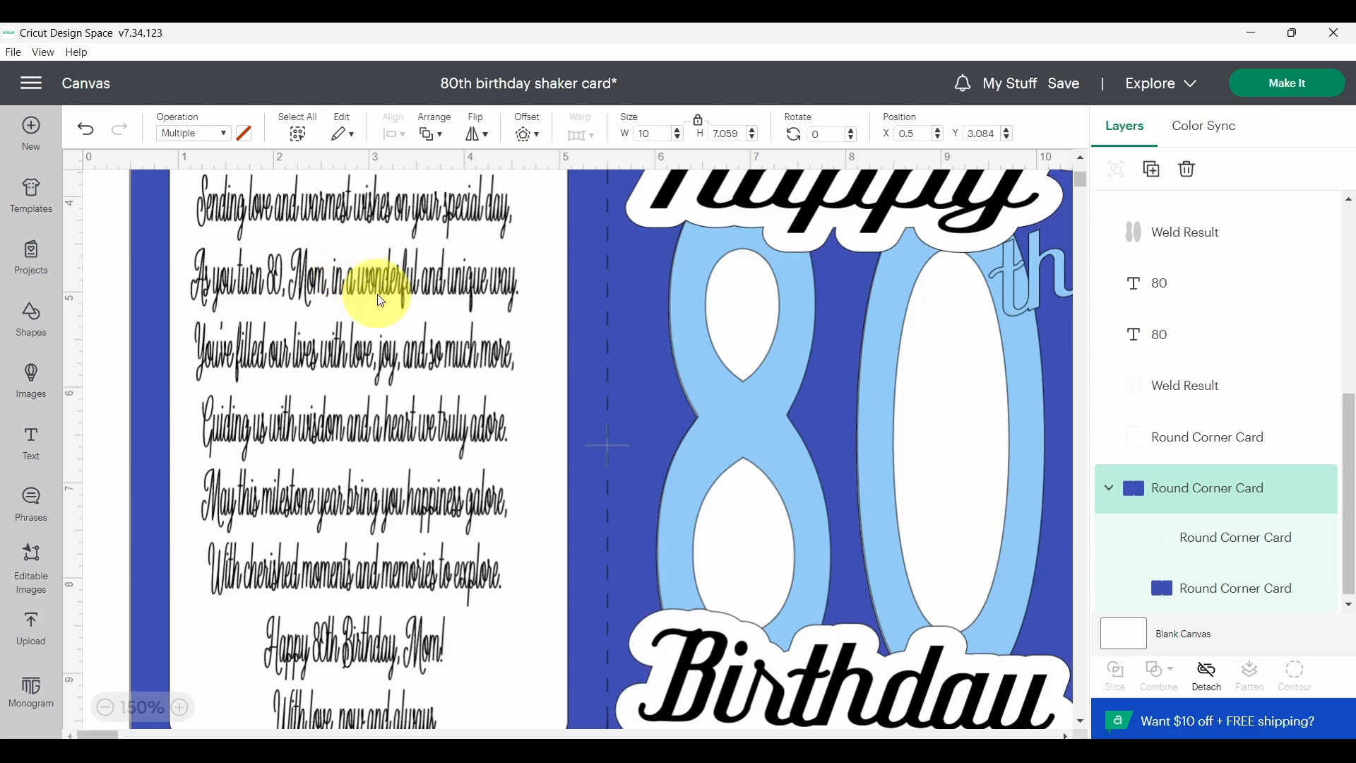
Step: Change the verse's font to Cricut Sans
{"action": "double_click", "coordinate": [378, 354]}
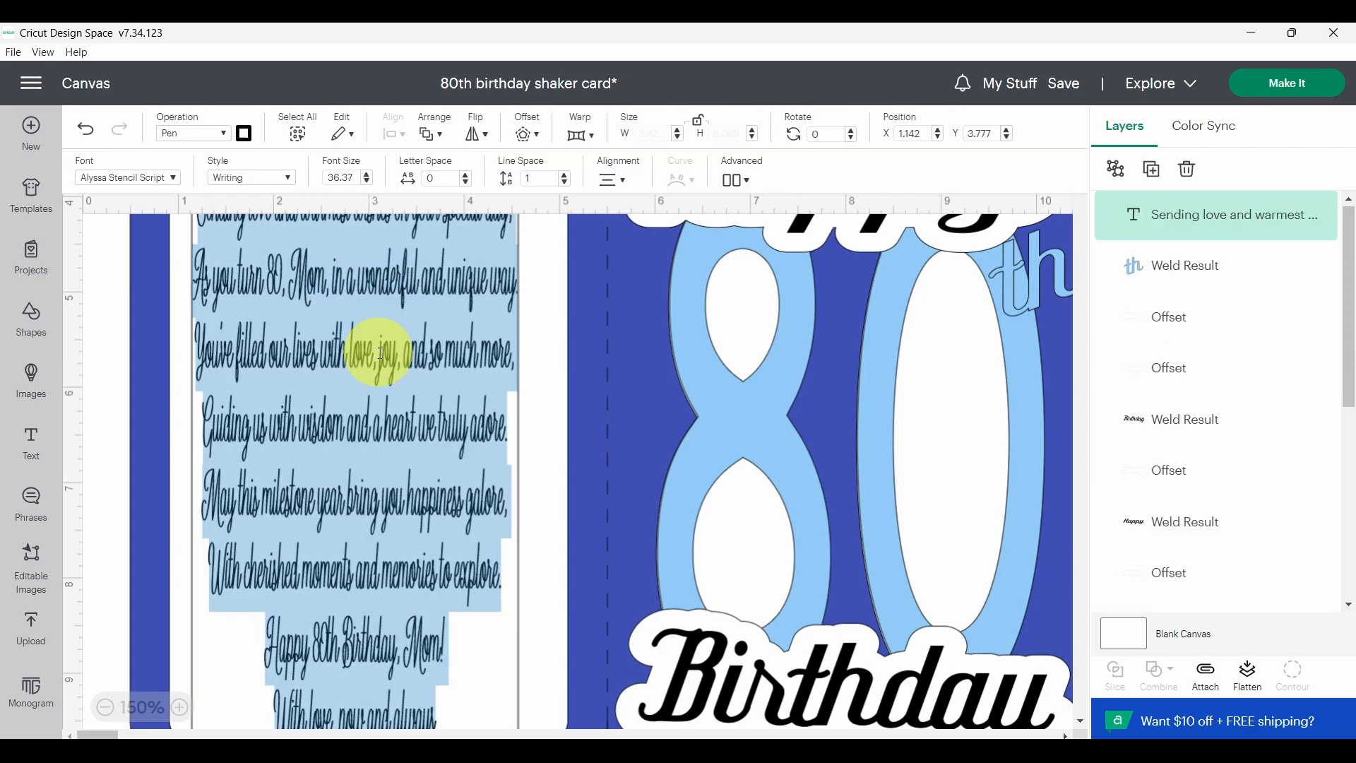
{"action": "left_click", "coordinate": [168, 177]}
{"action": "scroll", "coordinate": [400, 508], "scroll_direction": "up", "scroll_amount": 1}
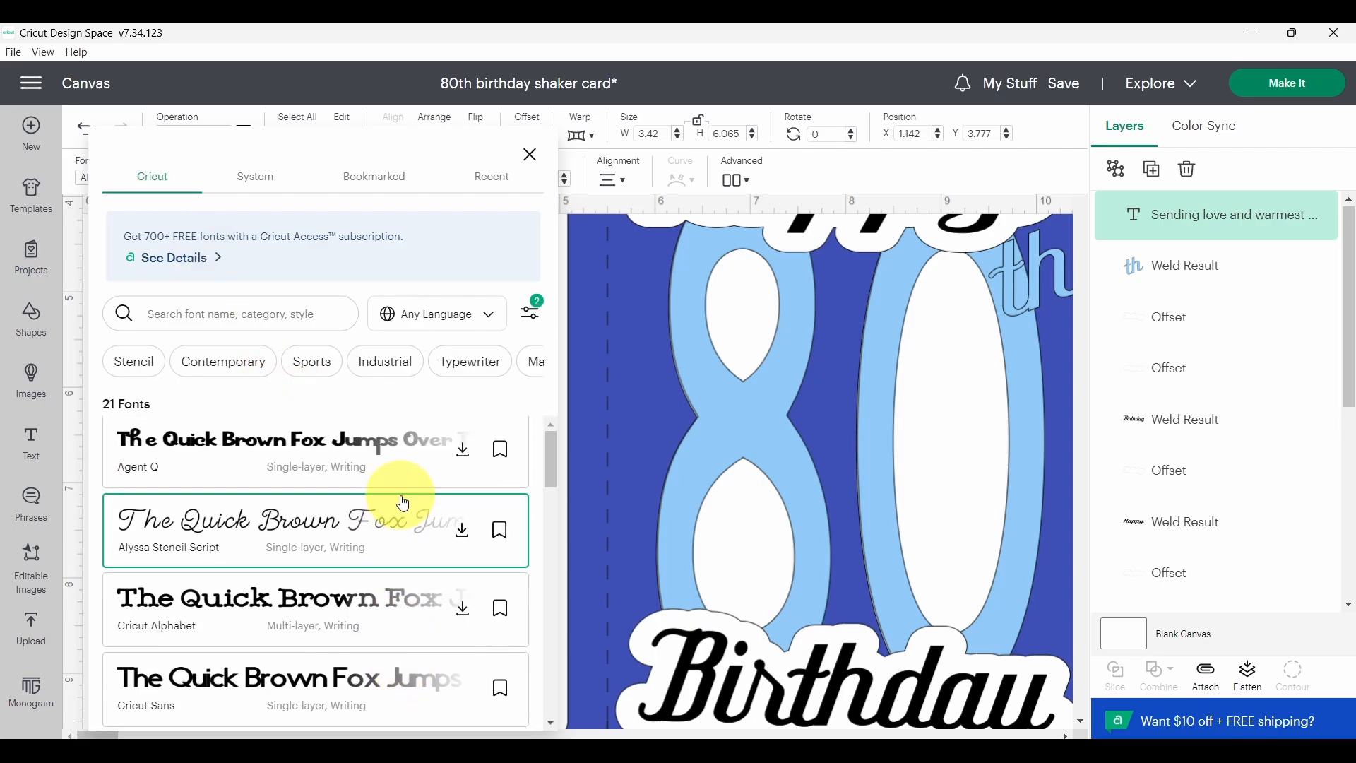
{"action": "scroll", "coordinate": [398, 502], "scroll_direction": "down", "scroll_amount": 1}
{"action": "left_click", "coordinate": [267, 593]}
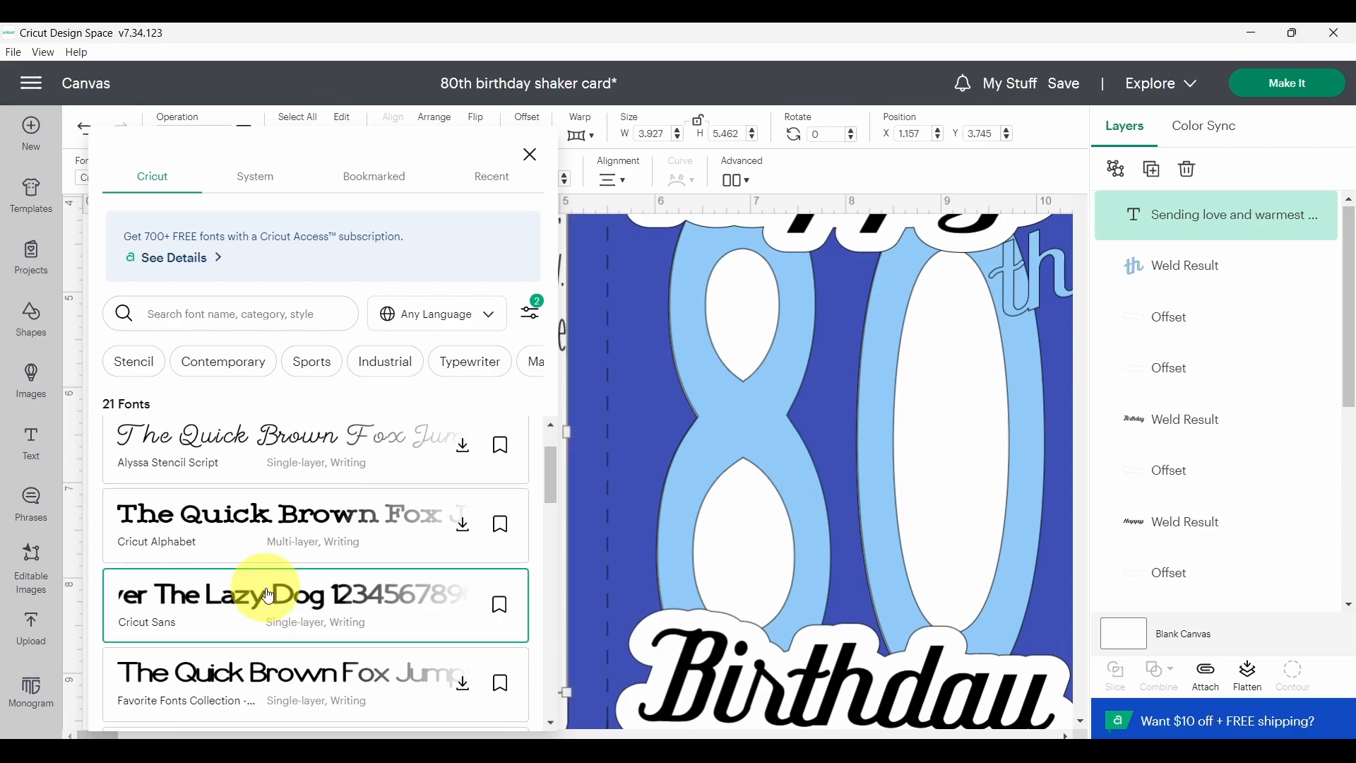
{"action": "left_click", "coordinate": [531, 155]}
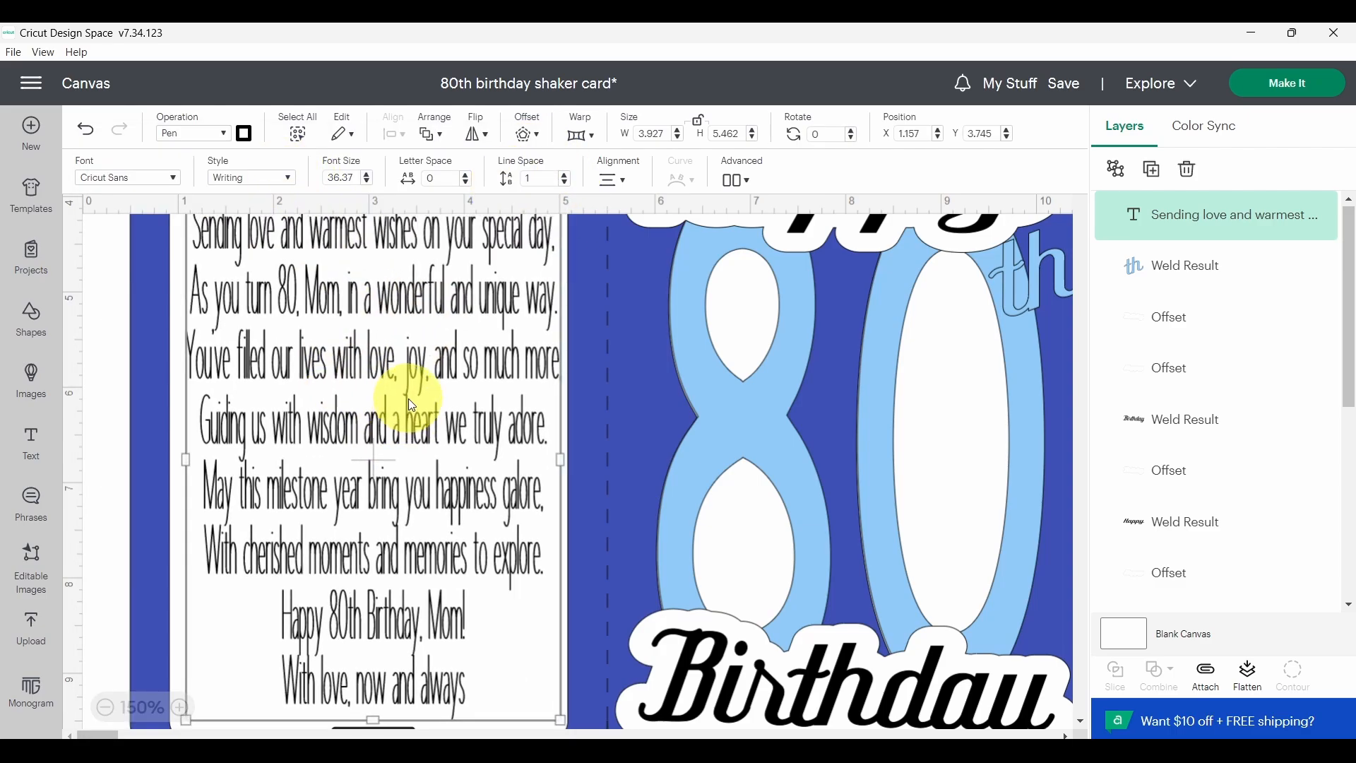
Step: Move the verse to about X 1.03, Y 3.95 and enlarge it to about 3.95 x 5.68 in on the white inner panel
{"action": "scroll", "coordinate": [409, 398], "scroll_direction": "up", "scroll_amount": 2}
{"action": "left_click_drag", "start_coordinate": [438, 459], "coordinate": [432, 452]}
{"action": "scroll", "coordinate": [438, 437], "scroll_direction": "down", "scroll_amount": 5}
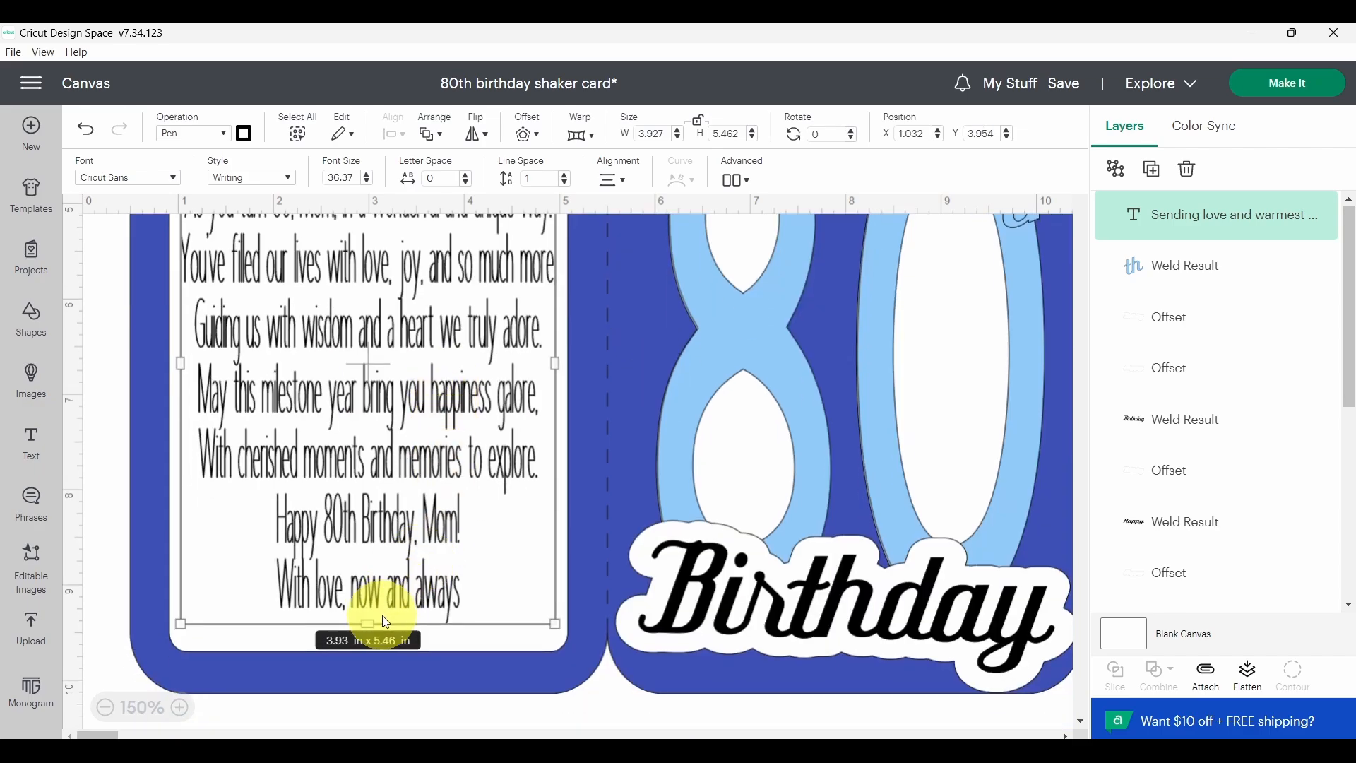
{"action": "left_click_drag", "start_coordinate": [554, 624], "coordinate": [554, 638]}
{"action": "scroll", "coordinate": [547, 621], "scroll_direction": "up", "scroll_amount": 6}
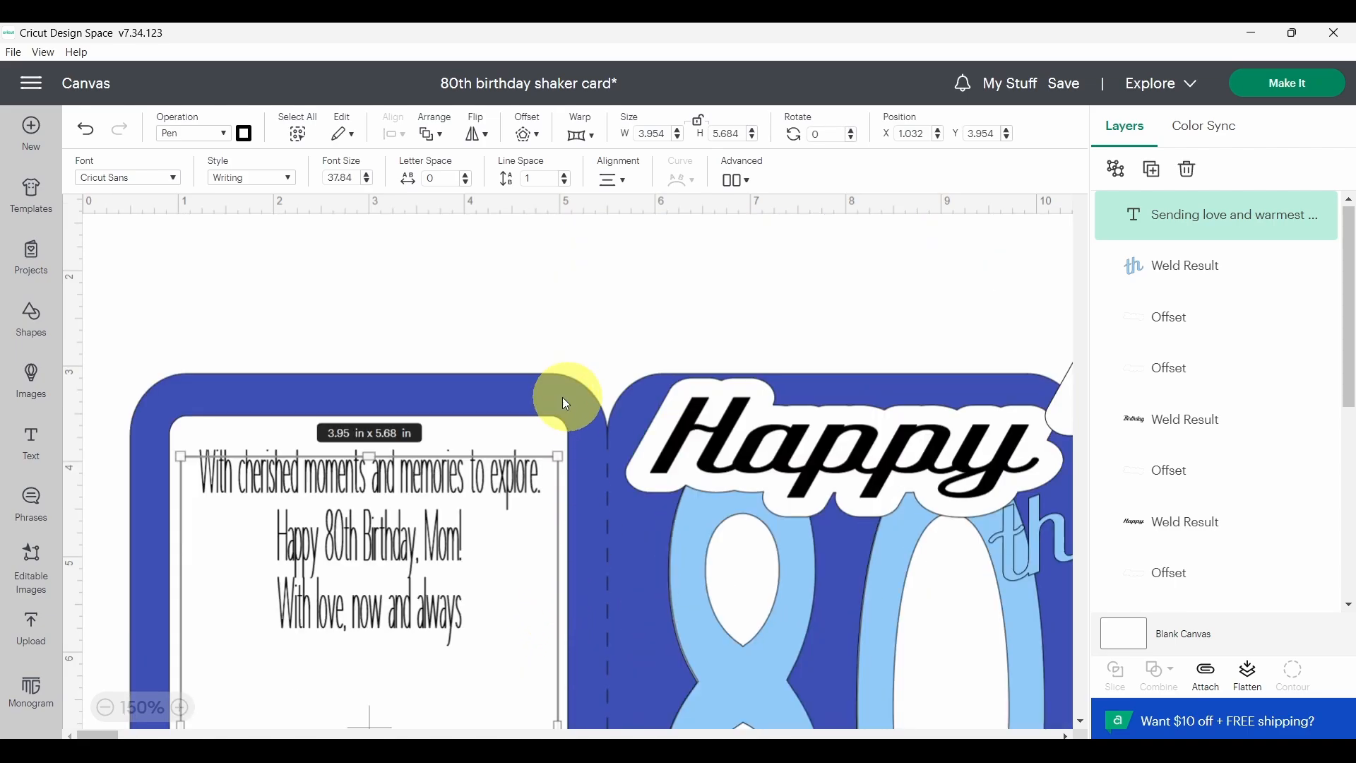
{"action": "scroll", "coordinate": [565, 452], "scroll_direction": "up", "scroll_amount": 2}
{"action": "scroll", "coordinate": [556, 462], "scroll_direction": "down", "scroll_amount": 8}
{"action": "scroll", "coordinate": [558, 466], "scroll_direction": "up", "scroll_amount": 8}
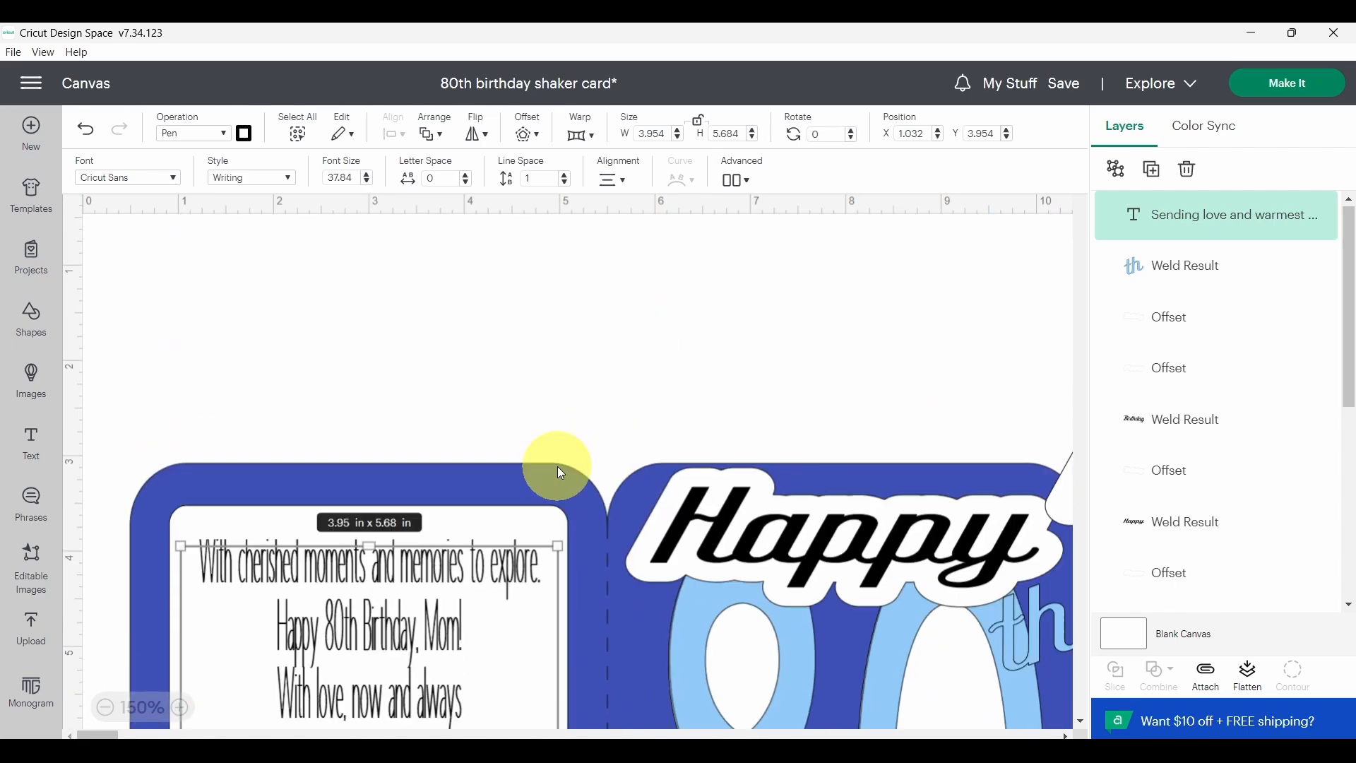
{"action": "left_click", "coordinate": [561, 340]}
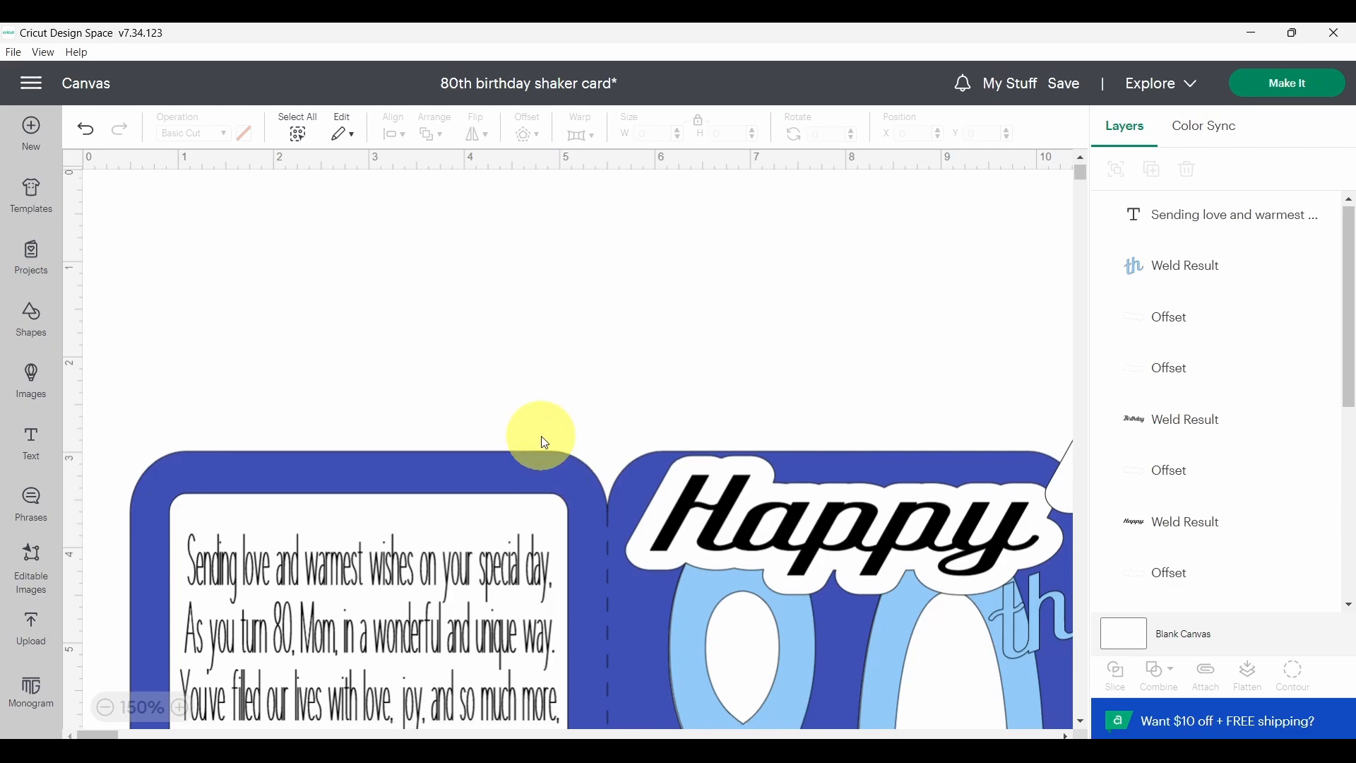
{"action": "scroll", "coordinate": [537, 434], "scroll_direction": "down", "scroll_amount": 8}
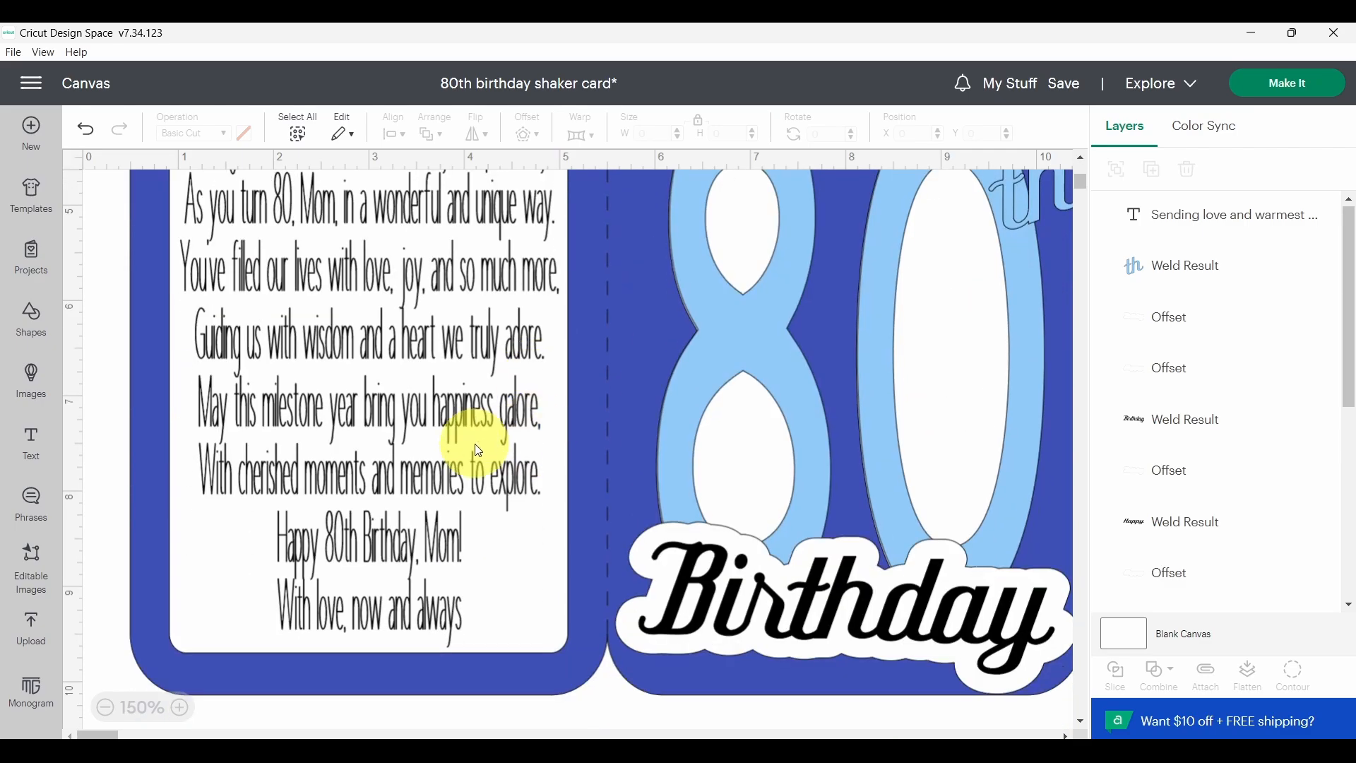
{"action": "scroll", "coordinate": [471, 439], "scroll_direction": "up", "scroll_amount": 1}
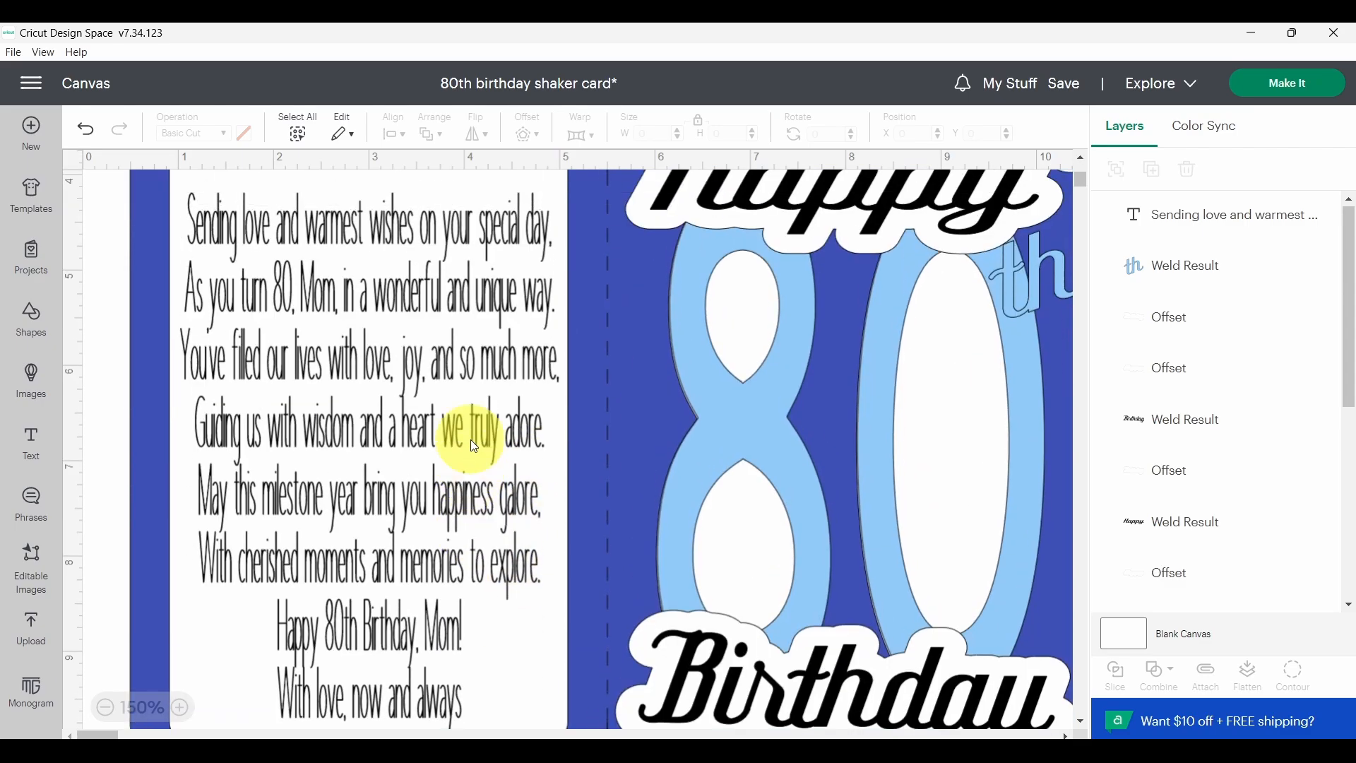
Step: Attach the verse text to the white round corner card panel so the pen writing stays in place on it
{"action": "left_click", "coordinate": [470, 439]}
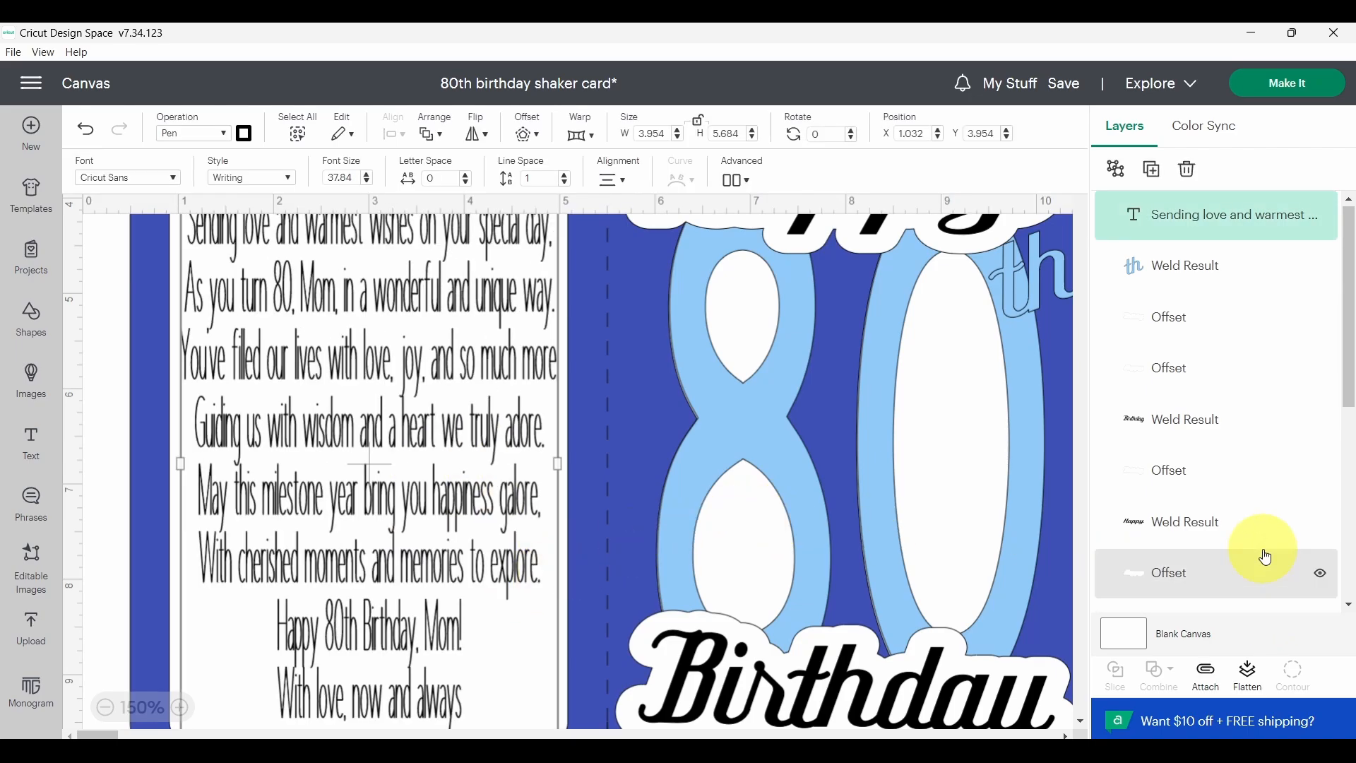
{"action": "scroll", "coordinate": [1247, 537], "scroll_direction": "down", "scroll_amount": 5}
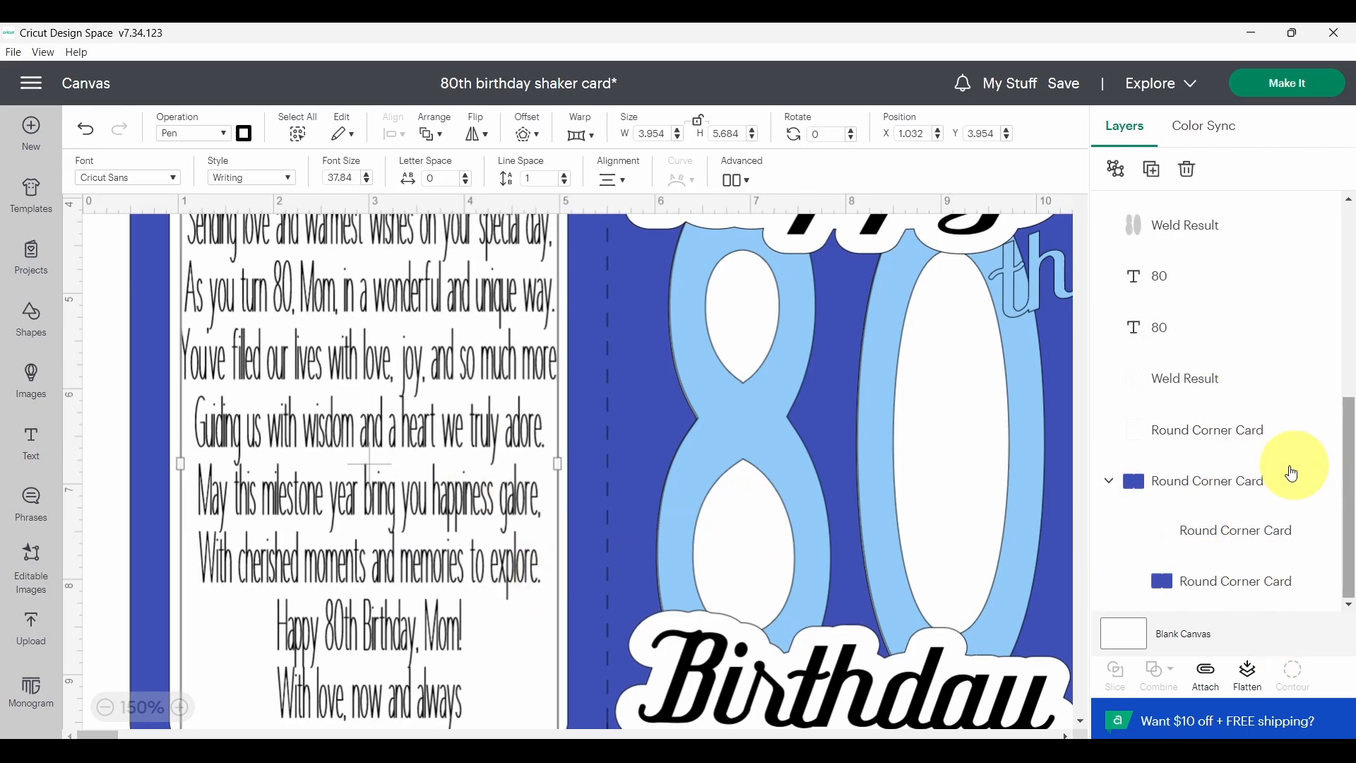
{"action": "scroll", "coordinate": [1286, 484], "scroll_direction": "up", "scroll_amount": 2}
{"action": "scroll", "coordinate": [1286, 484], "scroll_direction": "up", "scroll_amount": 2}
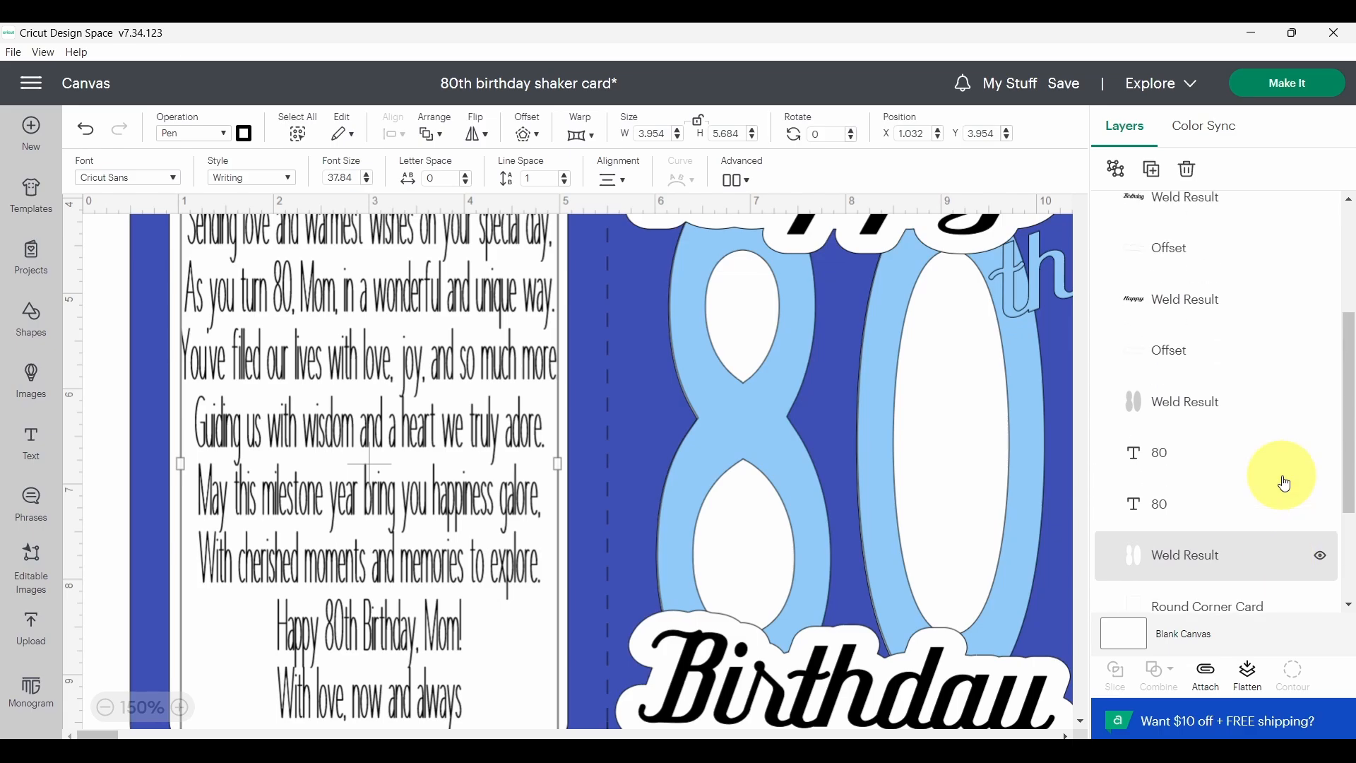
{"action": "scroll", "coordinate": [1283, 478], "scroll_direction": "down", "scroll_amount": 2}
{"action": "left_click", "coordinate": [1227, 528]}
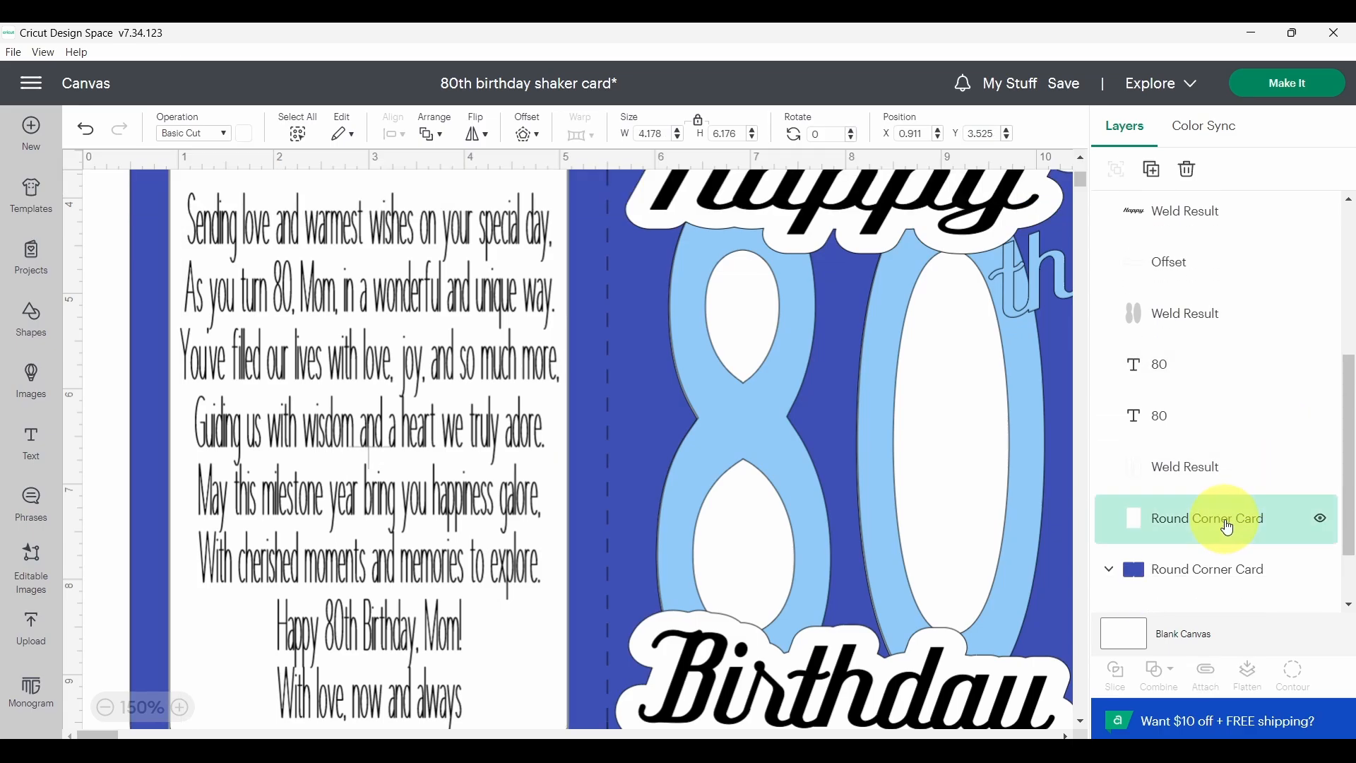
{"action": "scroll", "coordinate": [1193, 516], "scroll_direction": "up", "scroll_amount": 7}
{"action": "scroll", "coordinate": [310, 345], "scroll_direction": "up", "scroll_amount": 3}
{"action": "scroll", "coordinate": [309, 344], "scroll_direction": "down", "scroll_amount": 3}
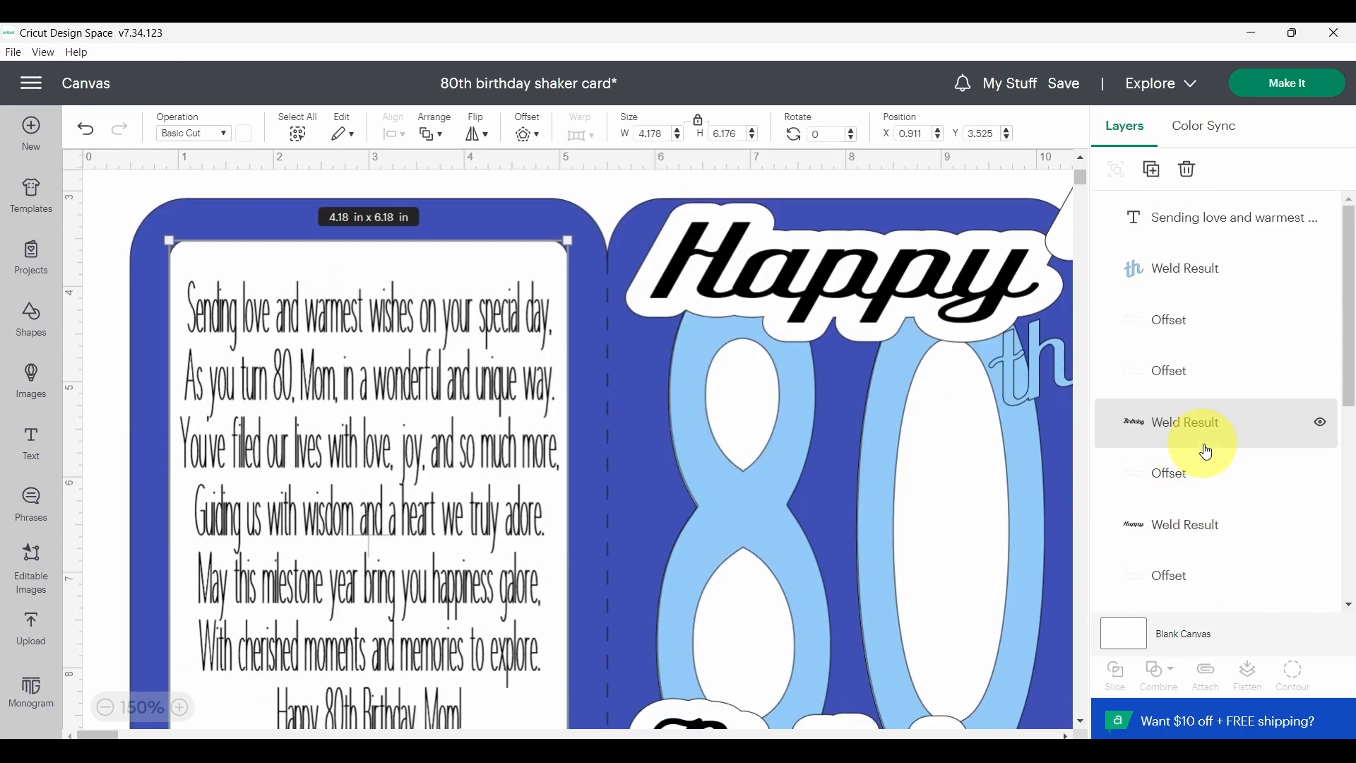
{"action": "scroll", "coordinate": [1243, 423], "scroll_direction": "down", "scroll_amount": 7}
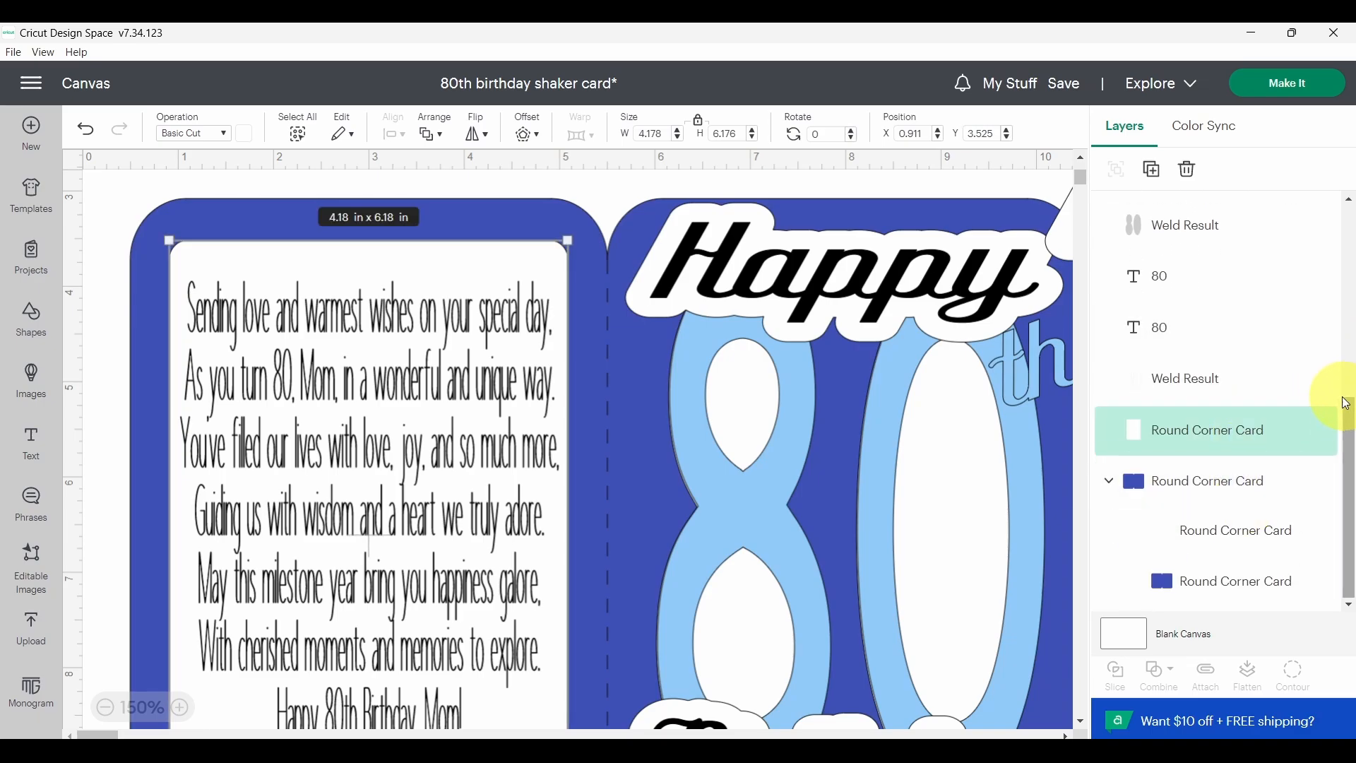
{"action": "scroll", "coordinate": [1306, 426], "scroll_direction": "up", "scroll_amount": 2}
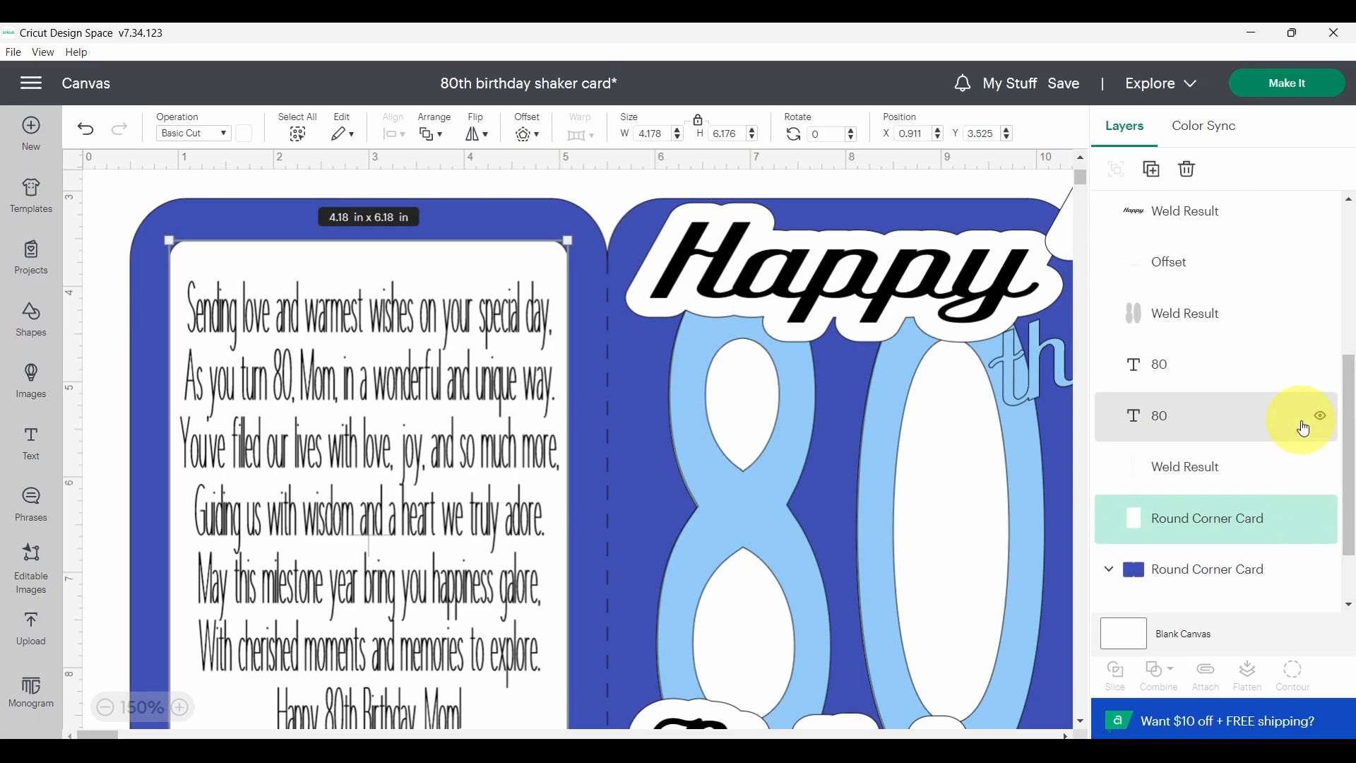
{"action": "scroll", "coordinate": [1306, 426], "scroll_direction": "up", "scroll_amount": 7}
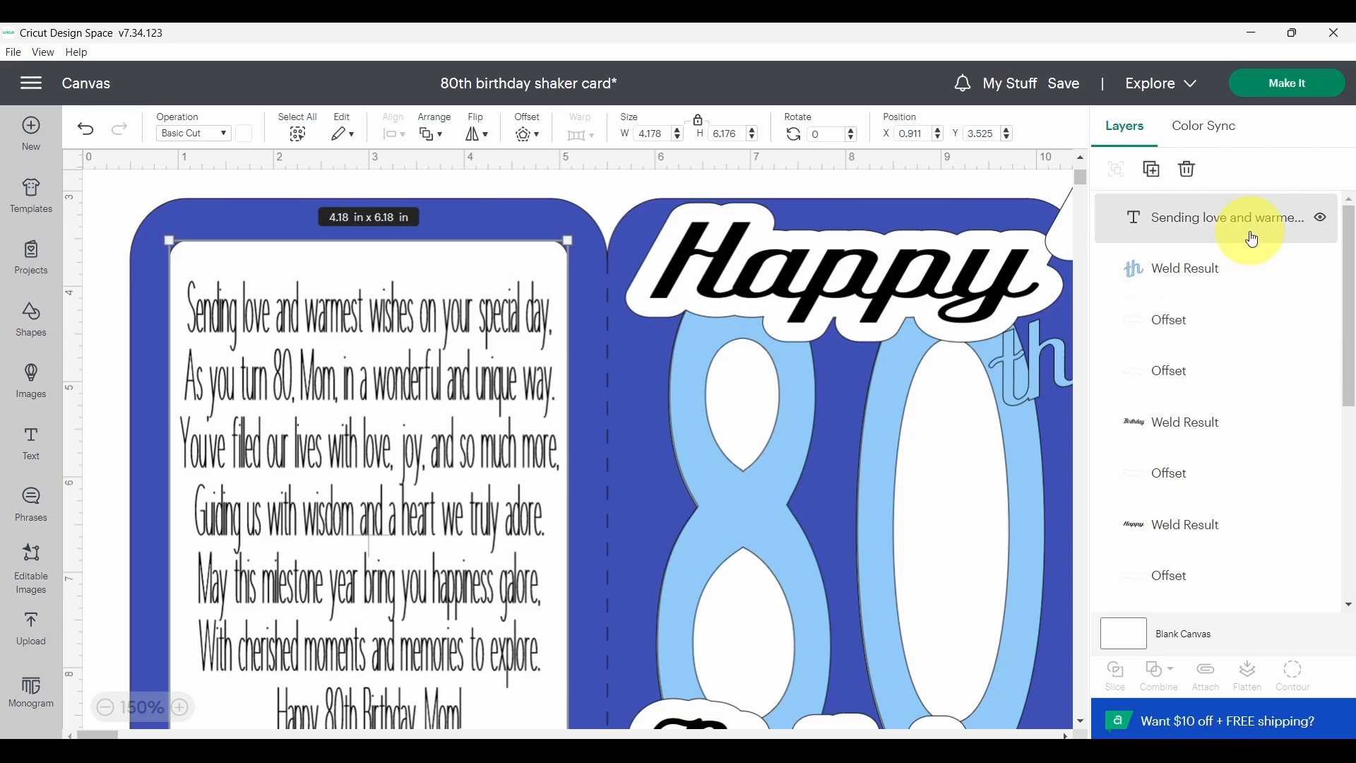
{"action": "left_click", "coordinate": [1241, 228], "text": "shift"}
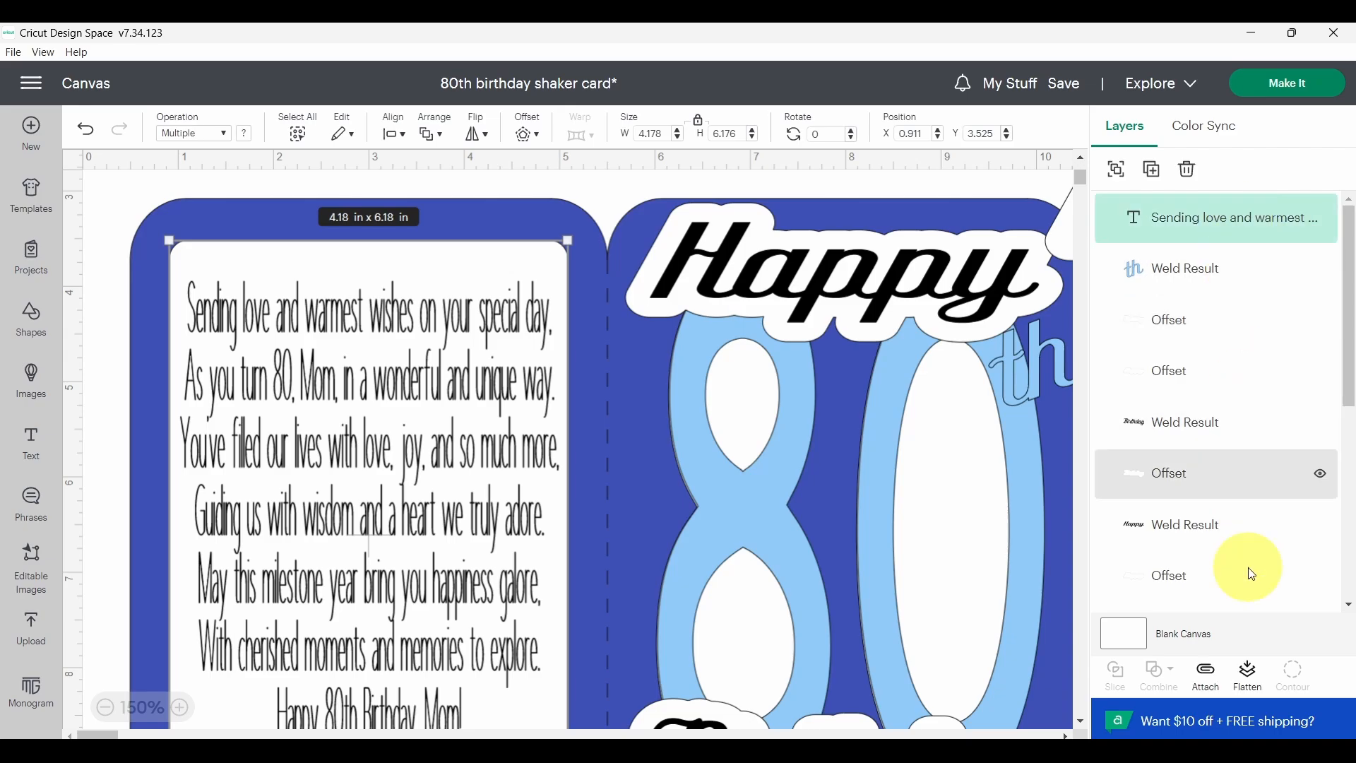
{"action": "left_click", "coordinate": [1207, 675]}
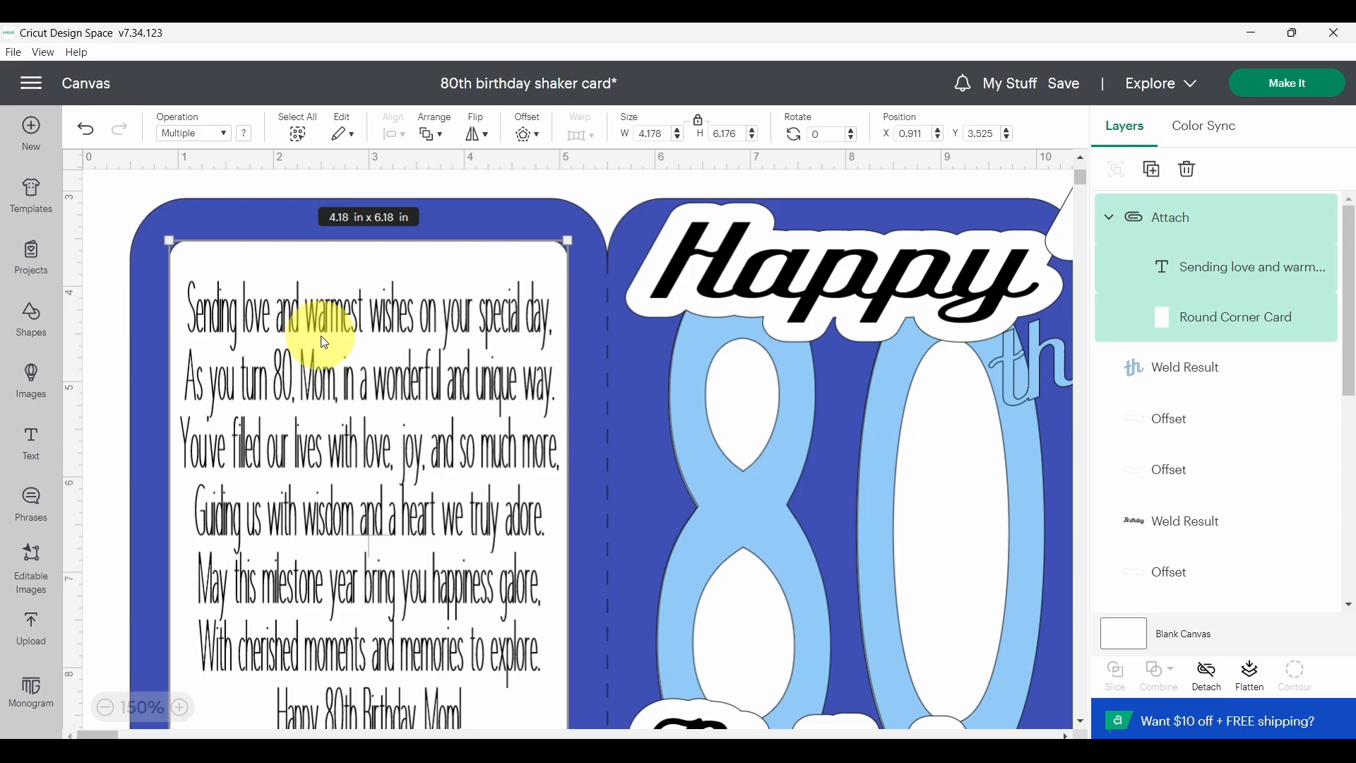
Step: Delete the leftover dark grey 80 text lying apart from the card and the grey 80 pieces
{"action": "scroll", "coordinate": [323, 343], "scroll_direction": "down", "scroll_amount": 2}
{"action": "scroll", "coordinate": [404, 393], "scroll_direction": "down", "scroll_amount": 1}
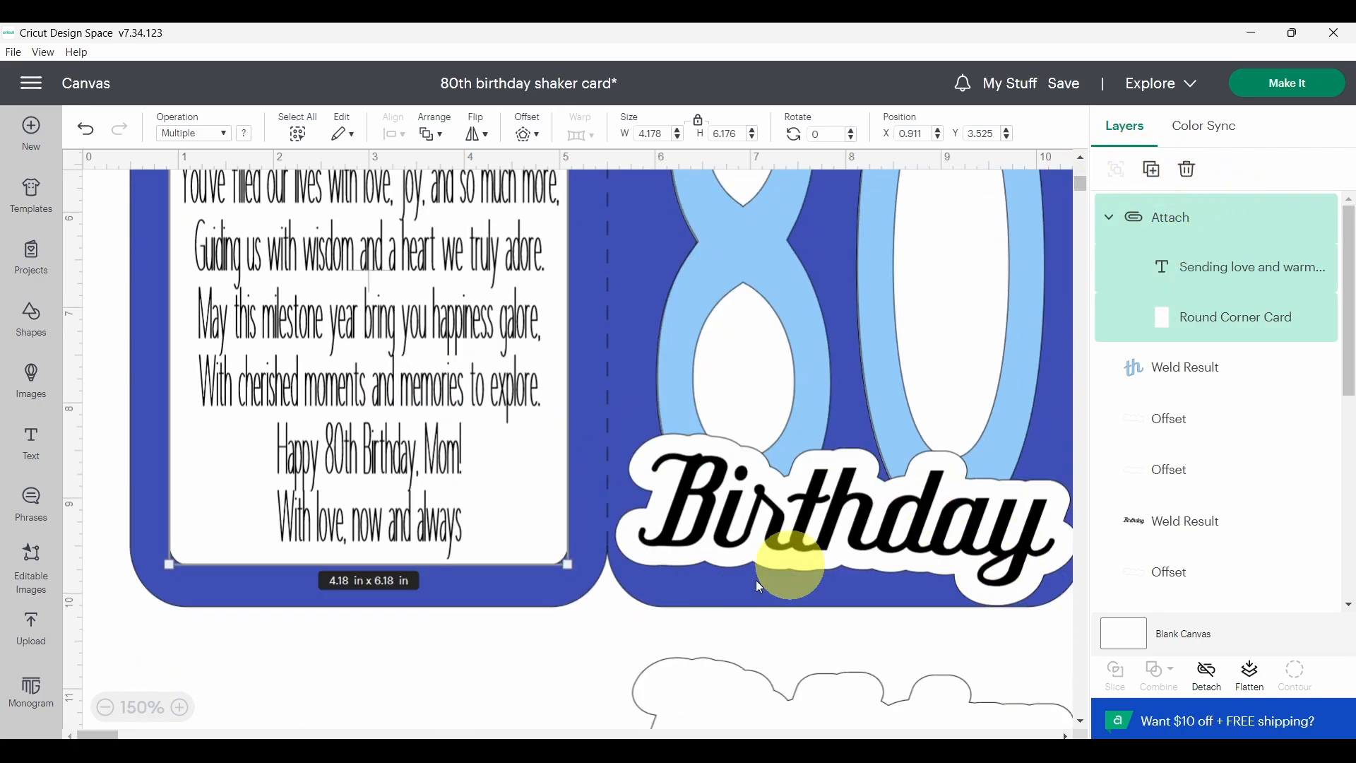
{"action": "left_click", "coordinate": [104, 707]}
{"action": "left_click", "coordinate": [105, 707]}
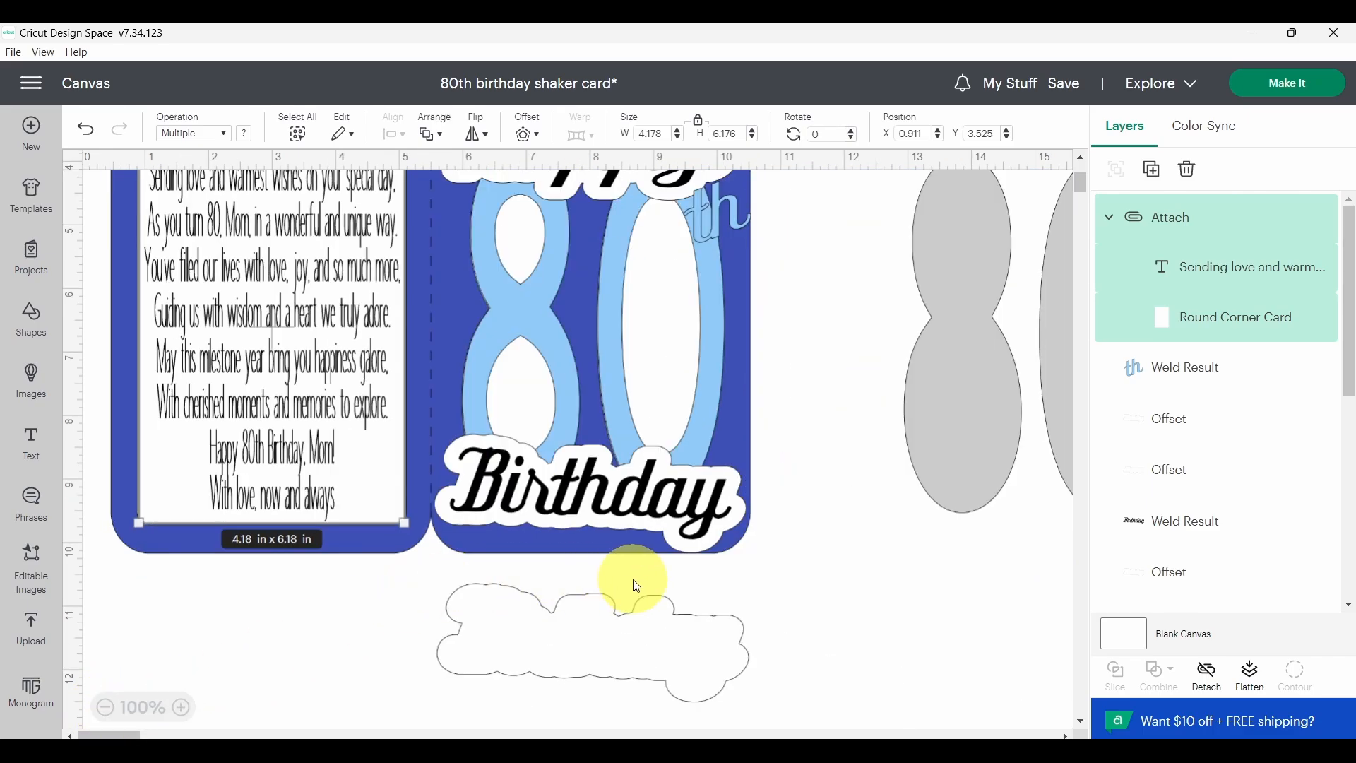
{"action": "scroll", "coordinate": [742, 544], "scroll_direction": "up", "scroll_amount": 3}
{"action": "scroll", "coordinate": [141, 717], "scroll_direction": "right", "scroll_amount": 2}
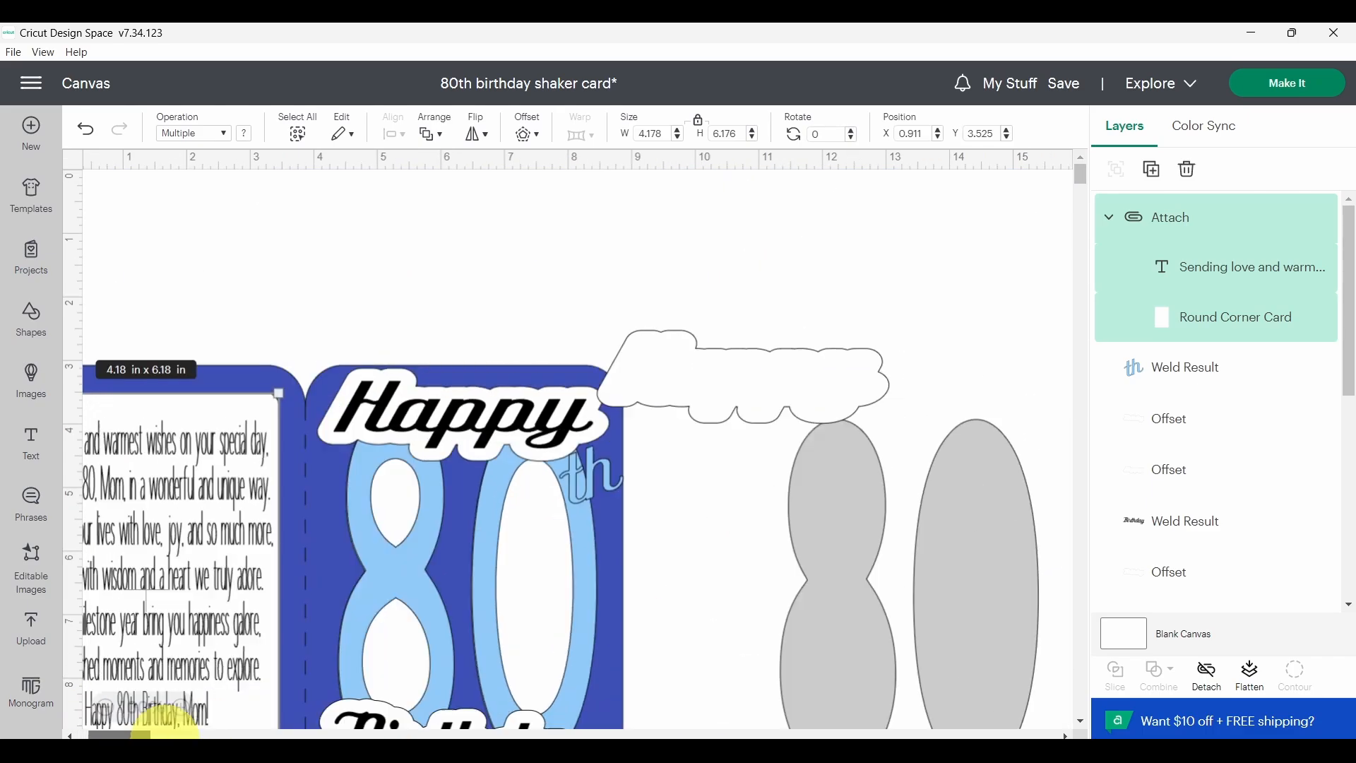
{"action": "scroll", "coordinate": [169, 724], "scroll_direction": "right", "scroll_amount": 5}
{"action": "scroll", "coordinate": [198, 721], "scroll_direction": "left", "scroll_amount": 3}
{"action": "left_click", "coordinate": [352, 511]}
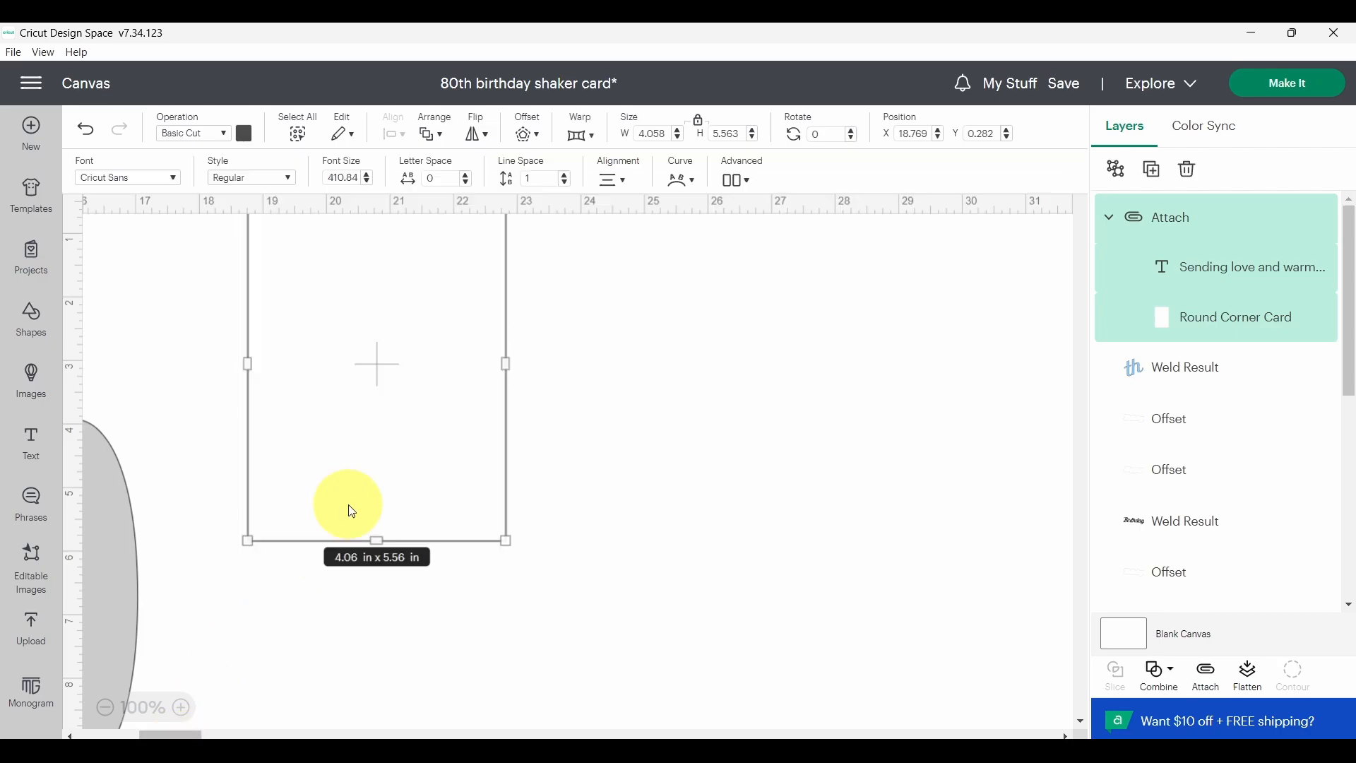
{"action": "left_click", "coordinate": [590, 545]}
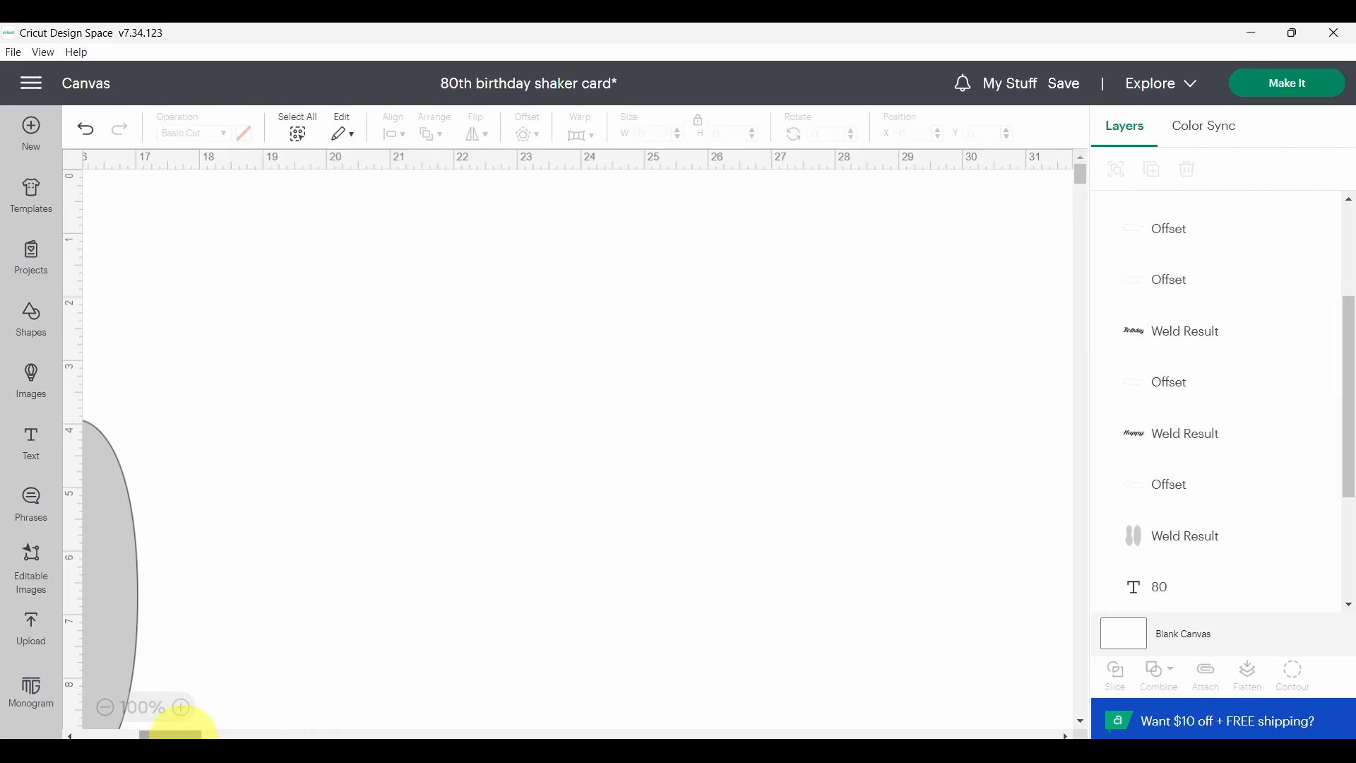
Step: Check the finished card layout, send the project to mat preparation and examine the pen and cut pieces on the first mat
{"action": "left_click_drag", "start_coordinate": [182, 735], "coordinate": [120, 735]}
{"action": "scroll", "coordinate": [341, 633], "scroll_direction": "down", "scroll_amount": 2}
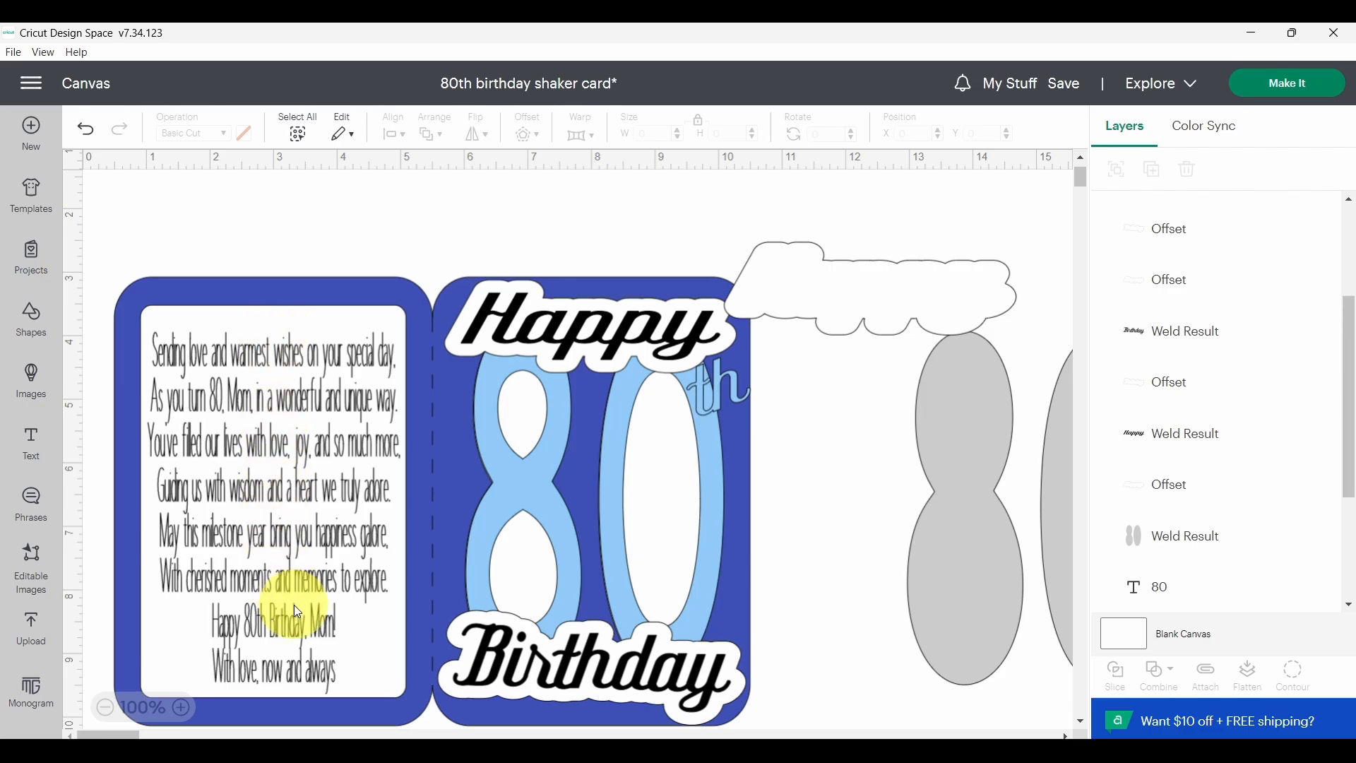
{"action": "scroll", "coordinate": [317, 514], "scroll_direction": "down", "scroll_amount": 8}
{"action": "scroll", "coordinate": [469, 516], "scroll_direction": "up", "scroll_amount": 7}
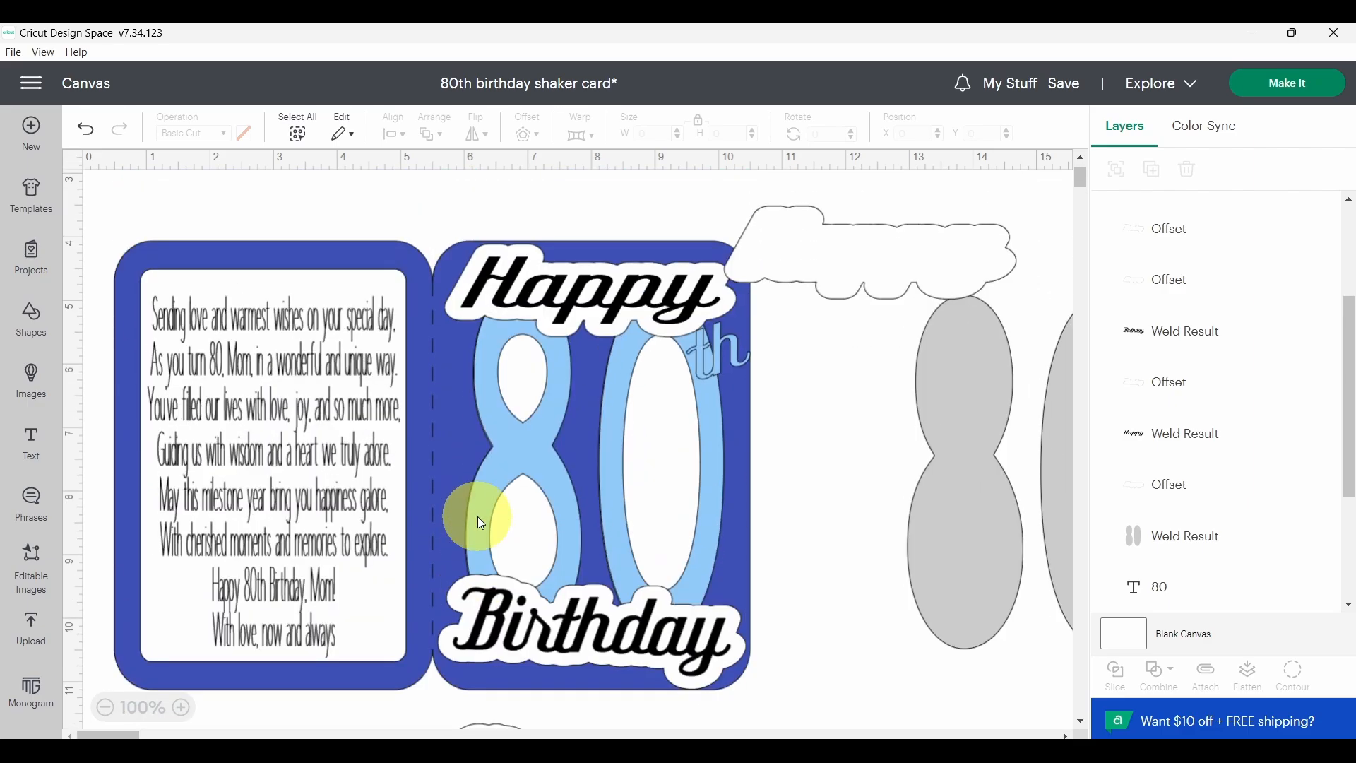
{"action": "scroll", "coordinate": [478, 515], "scroll_direction": "up", "scroll_amount": 2}
{"action": "scroll", "coordinate": [518, 376], "scroll_direction": "down", "scroll_amount": 3}
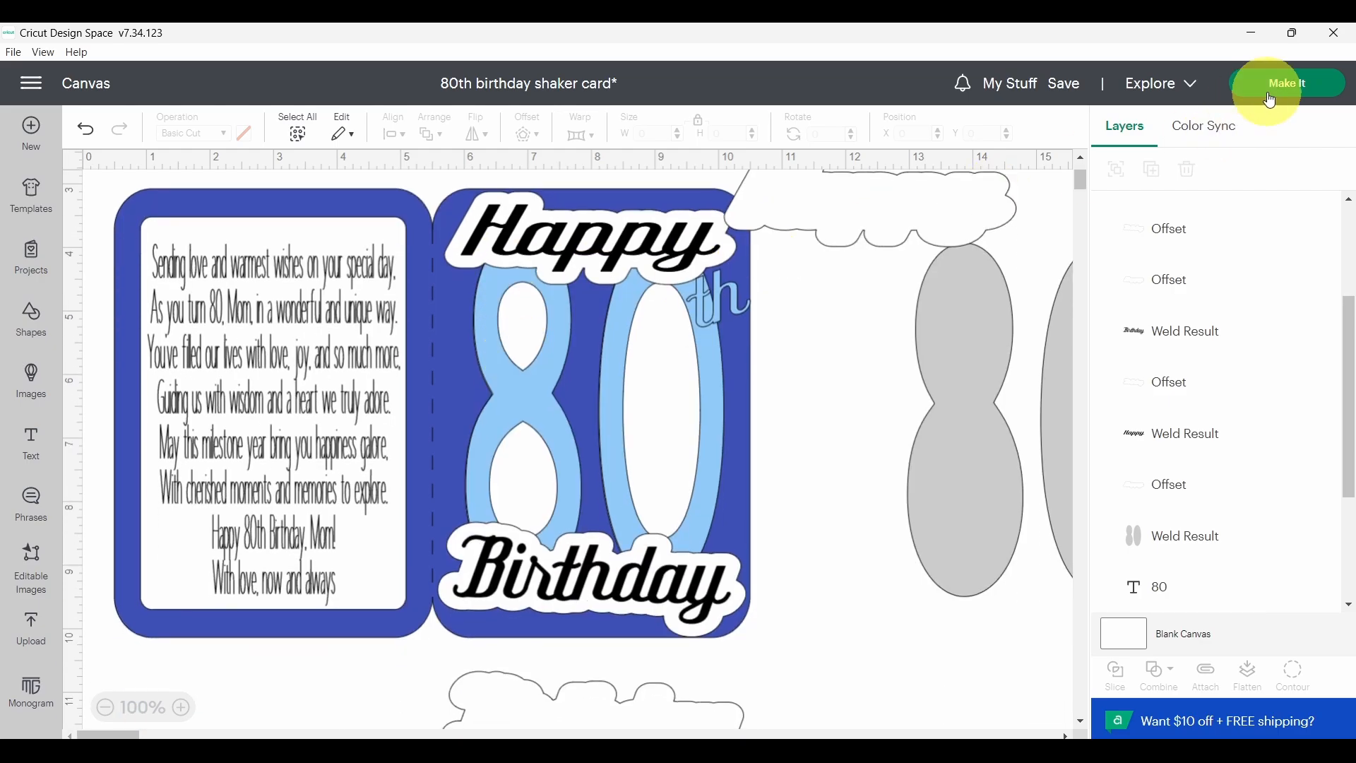
{"action": "left_click", "coordinate": [1271, 86]}
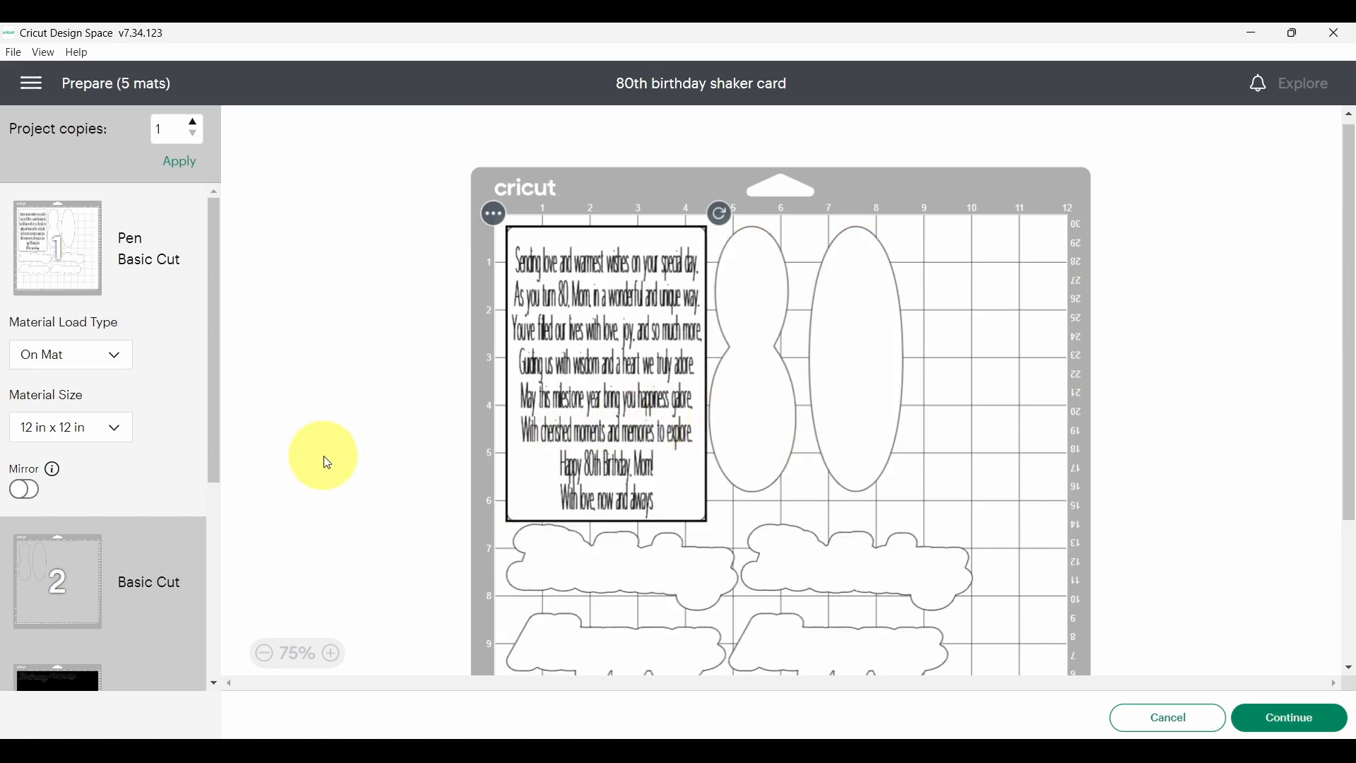
{"action": "scroll", "coordinate": [622, 413], "scroll_direction": "down", "scroll_amount": 3}
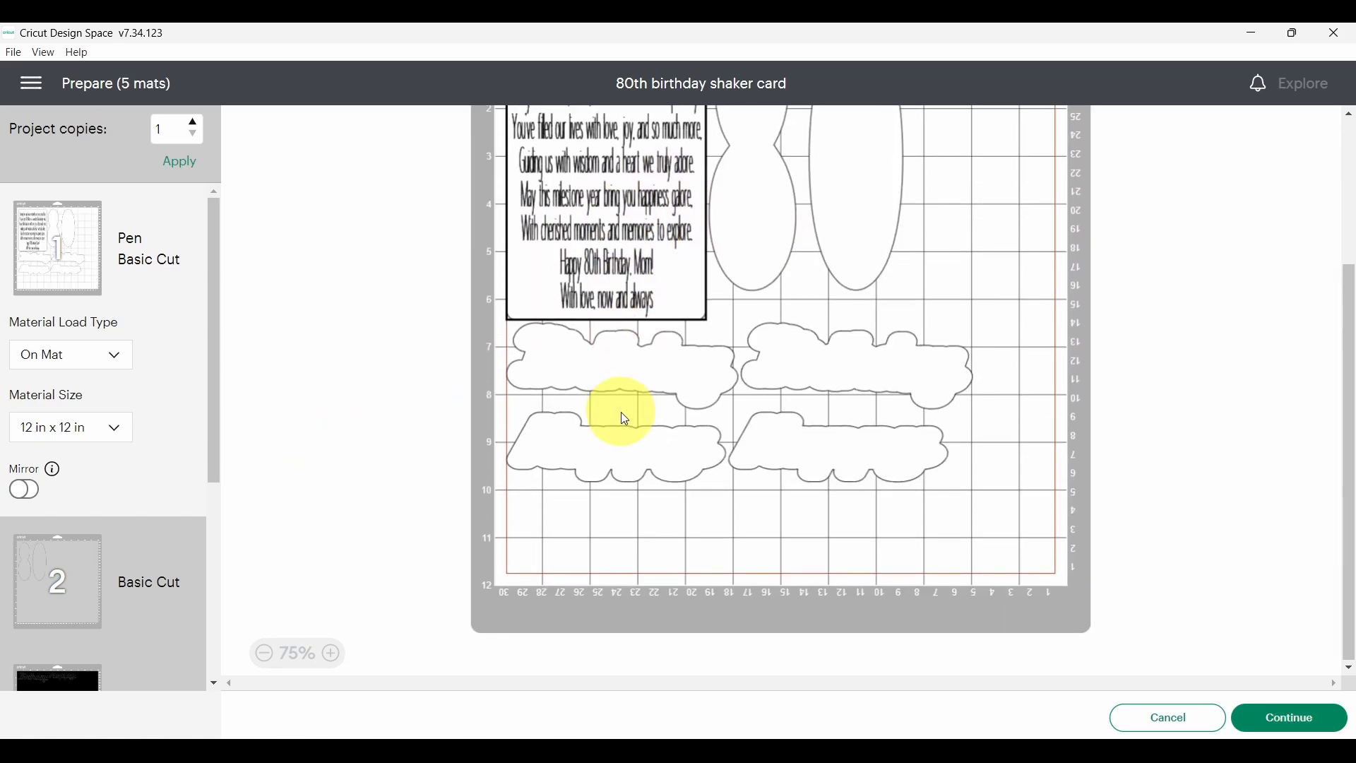
{"action": "scroll", "coordinate": [625, 418], "scroll_direction": "up", "scroll_amount": 3}
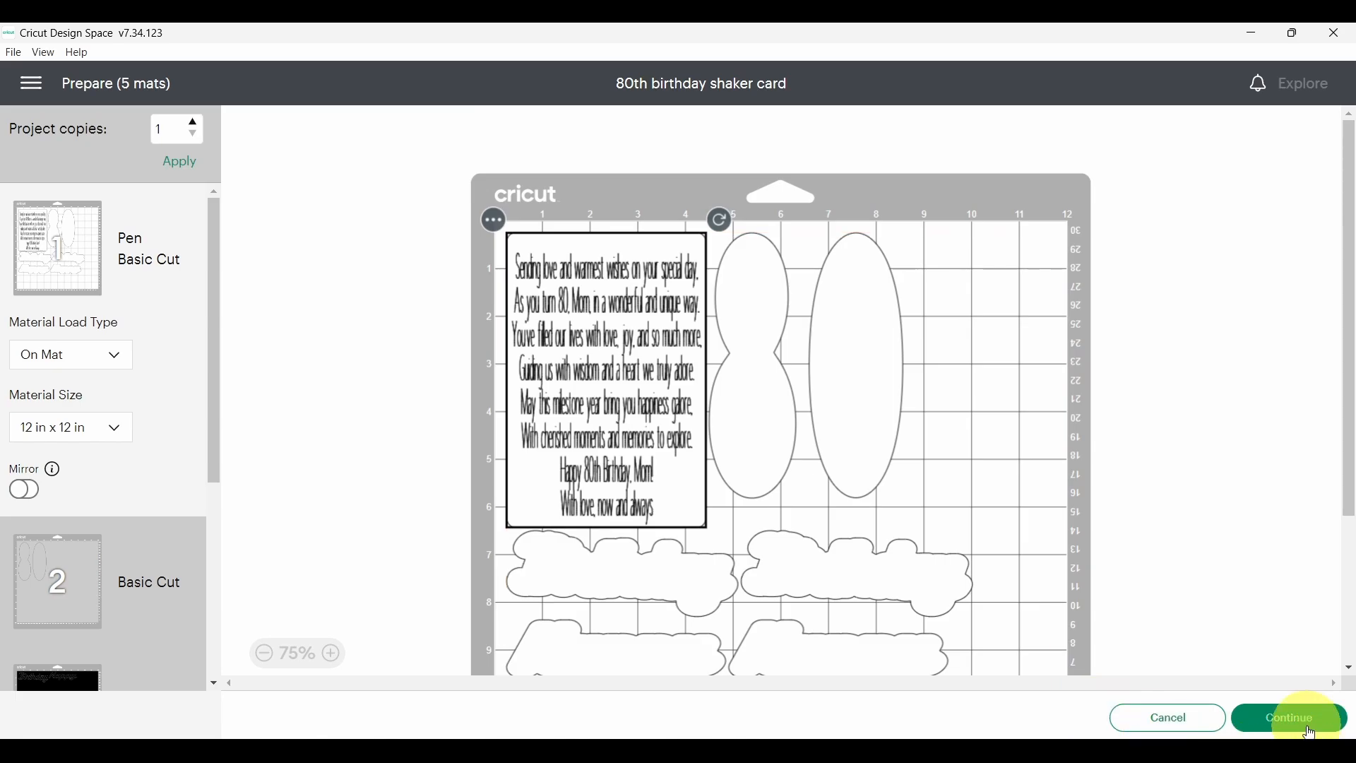